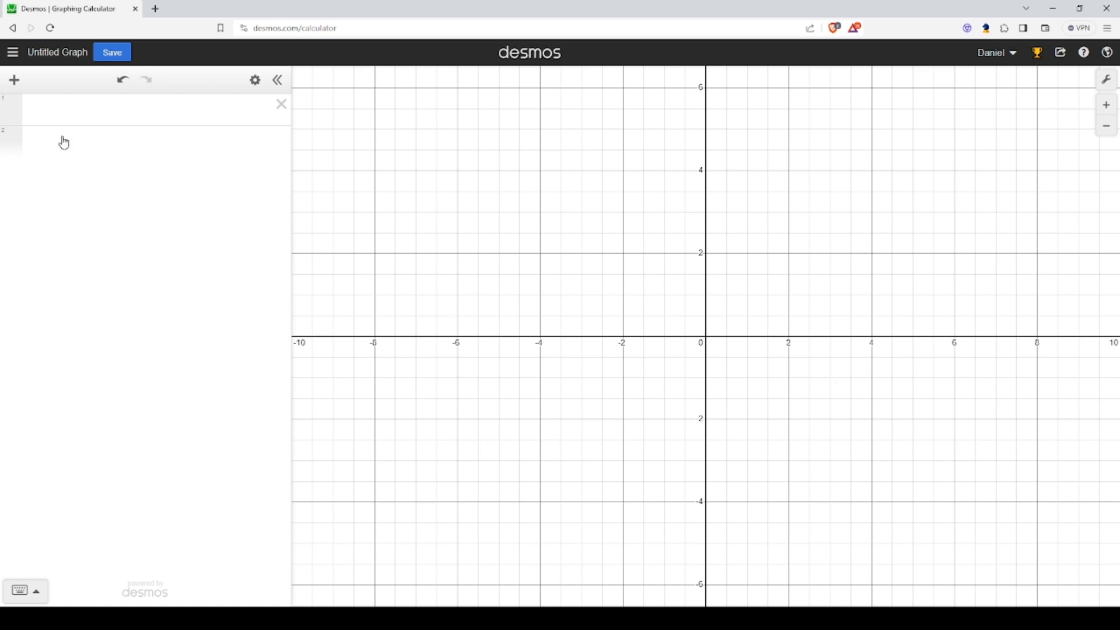
- Insert the image gingerbread-man-5782936_1920.png into the graph and set its opacity to .3
{"action": "left_click", "coordinate": [14, 82]}
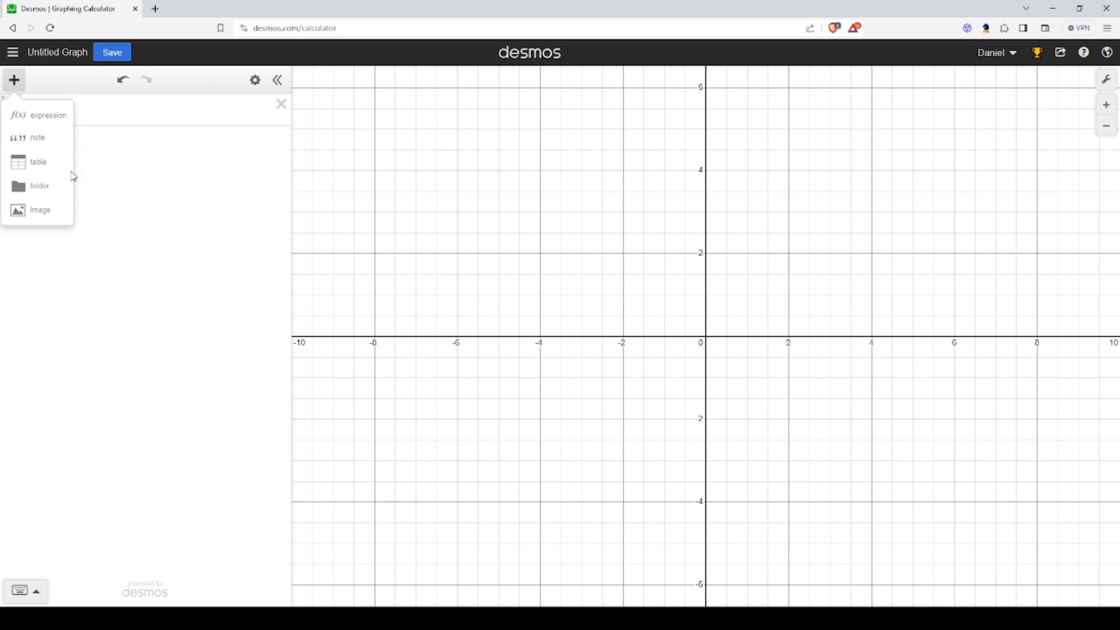
{"action": "left_click", "coordinate": [32, 216]}
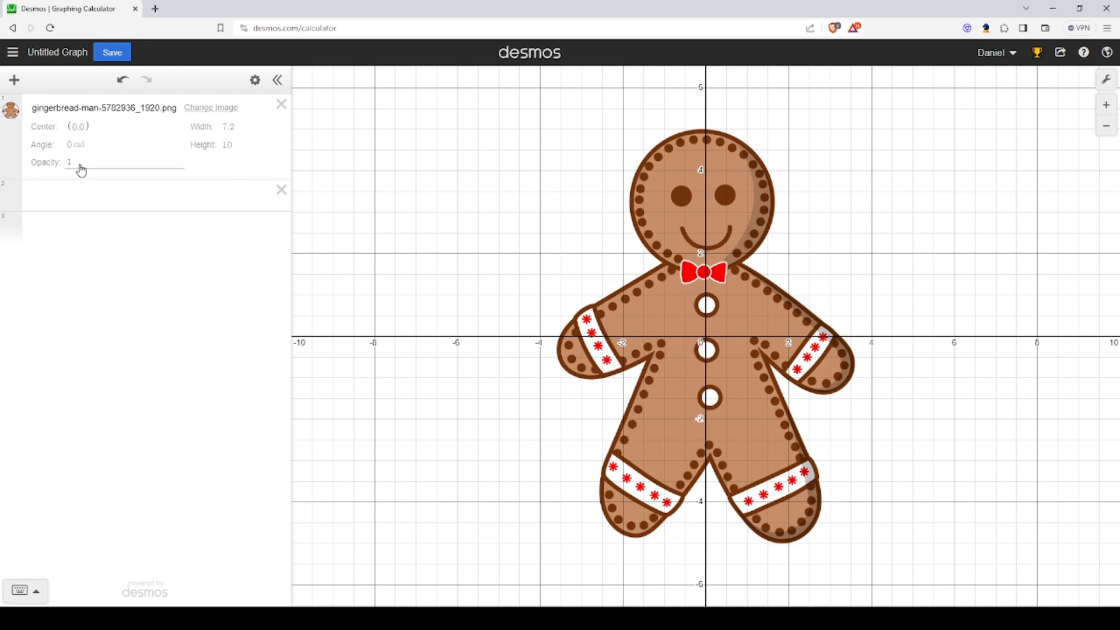
{"action": "left_click", "coordinate": [77, 165]}
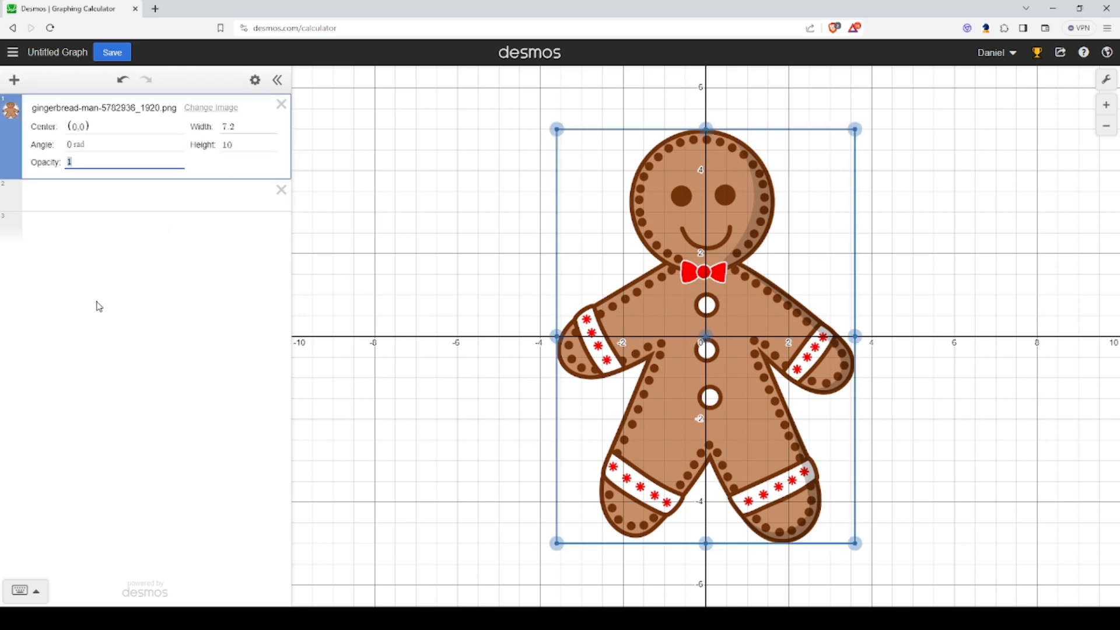
{"action": "type", "text": ".3"}
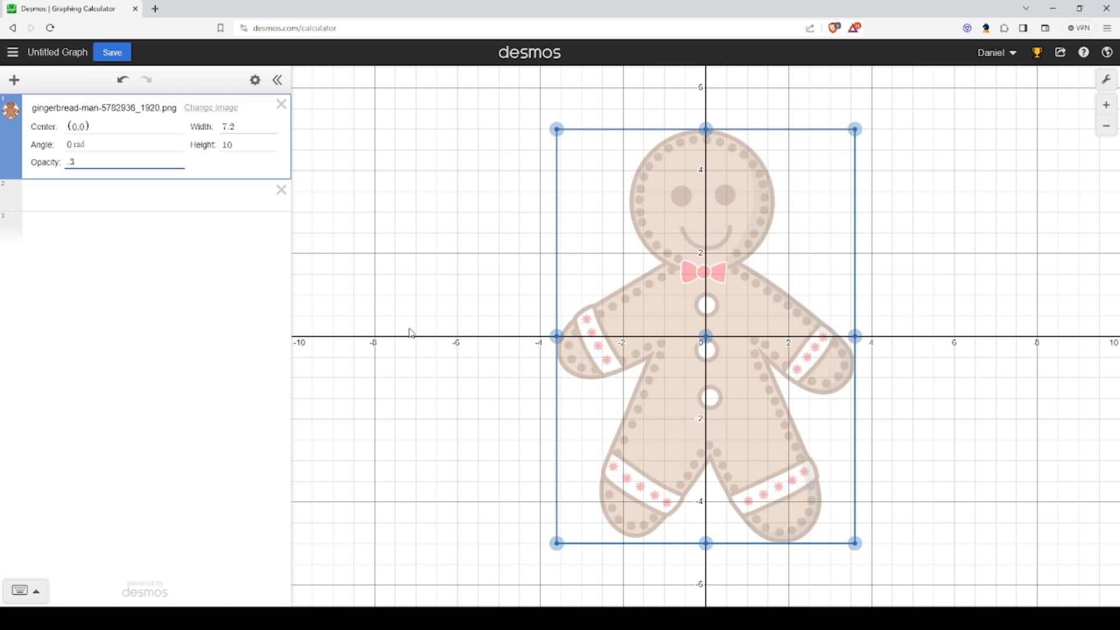
- Create a folder named "Reference" containing the gingerbread image, and delete the empty expression inside it
{"action": "left_click", "coordinate": [14, 80]}
{"action": "left_click", "coordinate": [27, 187]}
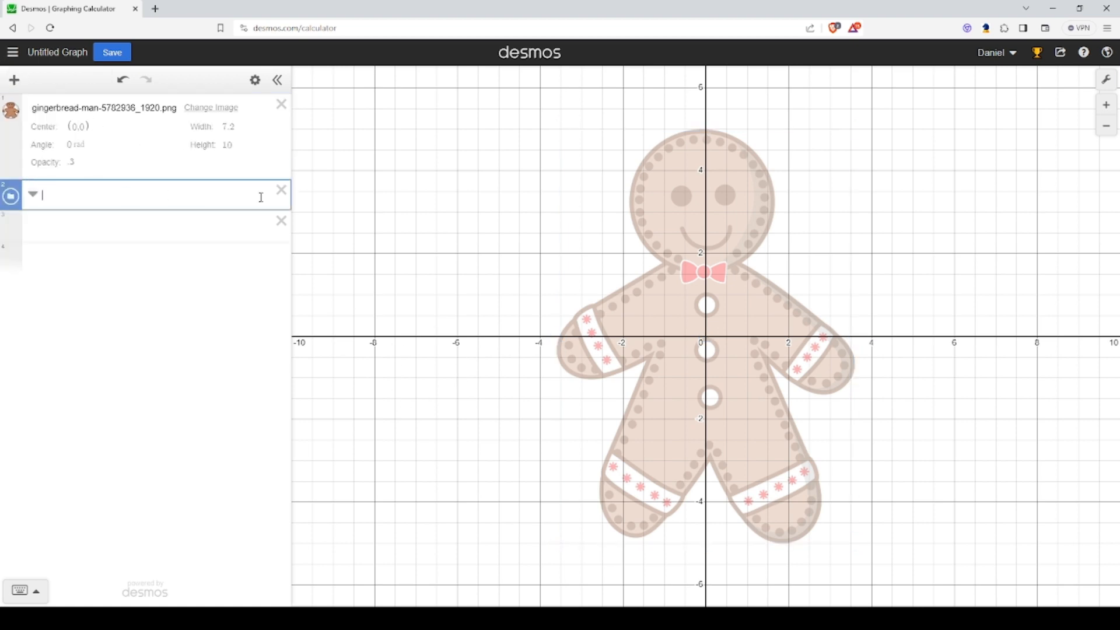
{"action": "type", "text": "Reference"}
{"action": "key", "text": "Return"}
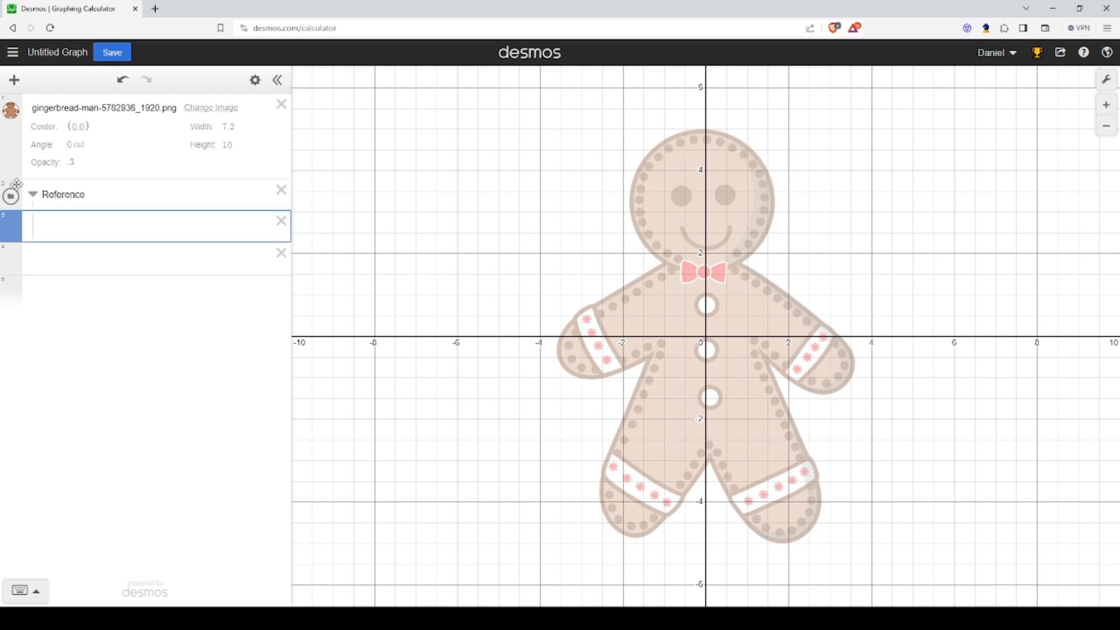
{"action": "left_click_drag", "start_coordinate": [13, 195], "coordinate": [25, 151]}
{"action": "left_click", "coordinate": [11, 109]}
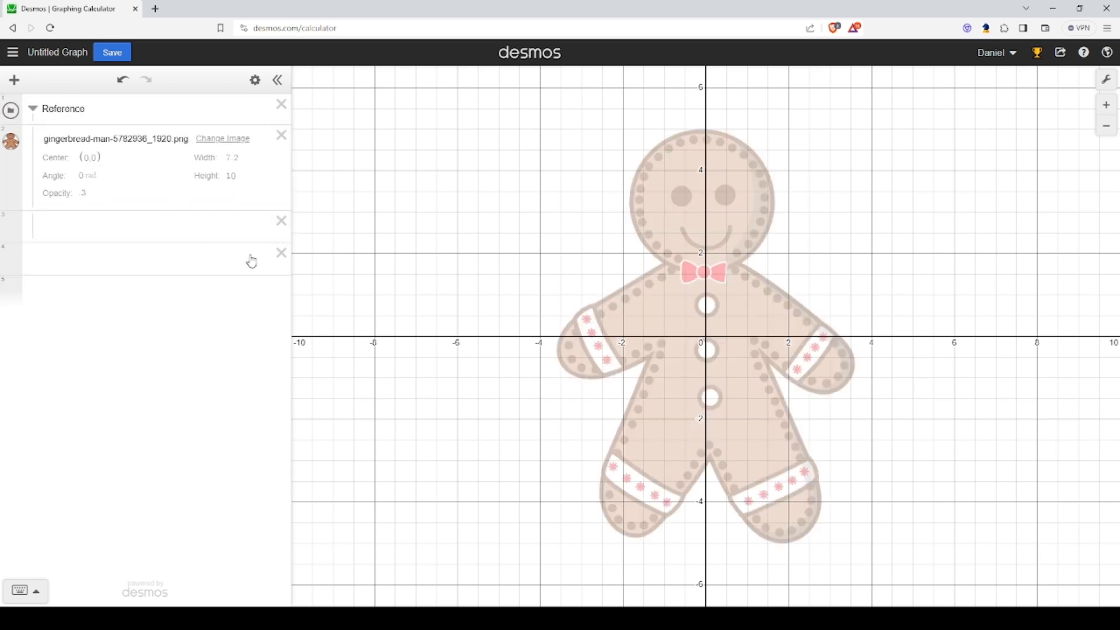
{"action": "left_click", "coordinate": [281, 222]}
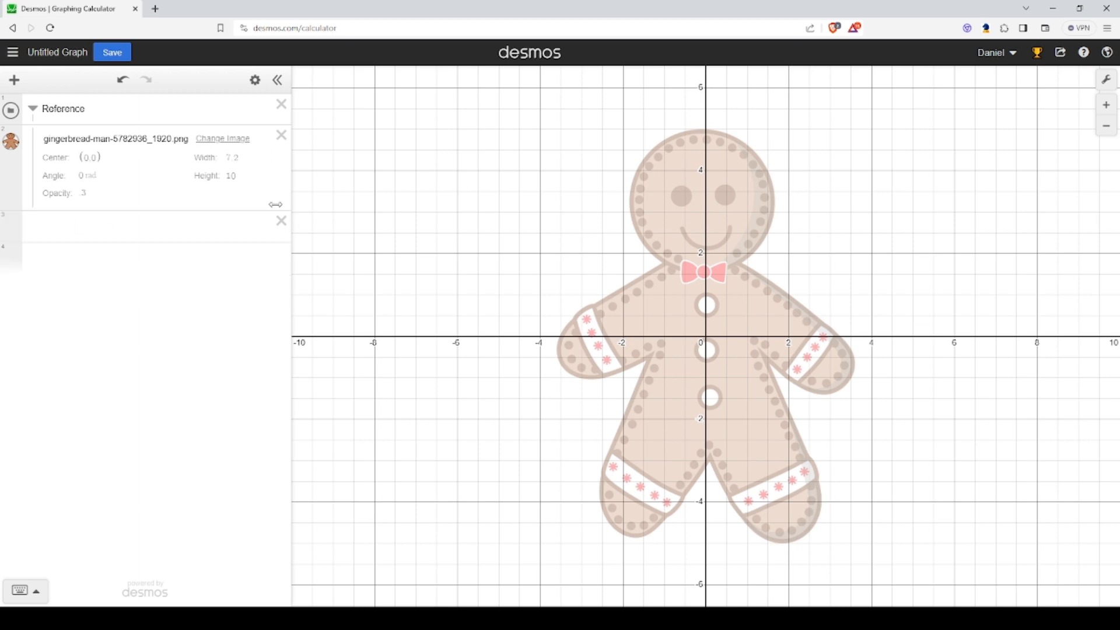
- Add a folder named "Lines", collapse the Reference folder, and make the empty expression below active
{"action": "left_click", "coordinate": [14, 80]}
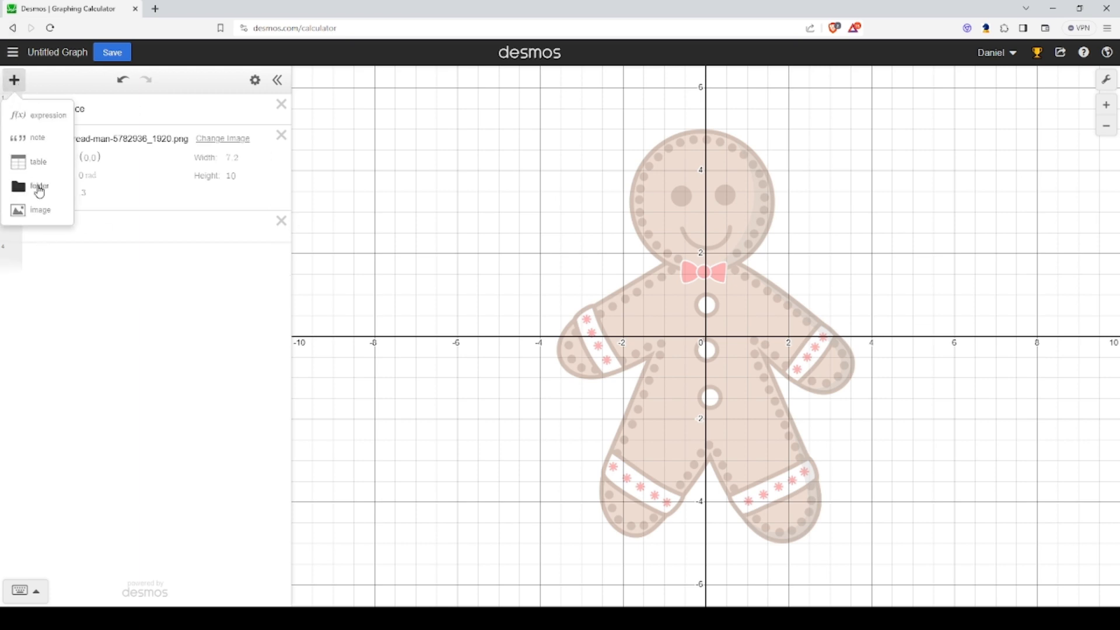
{"action": "left_click", "coordinate": [36, 187]}
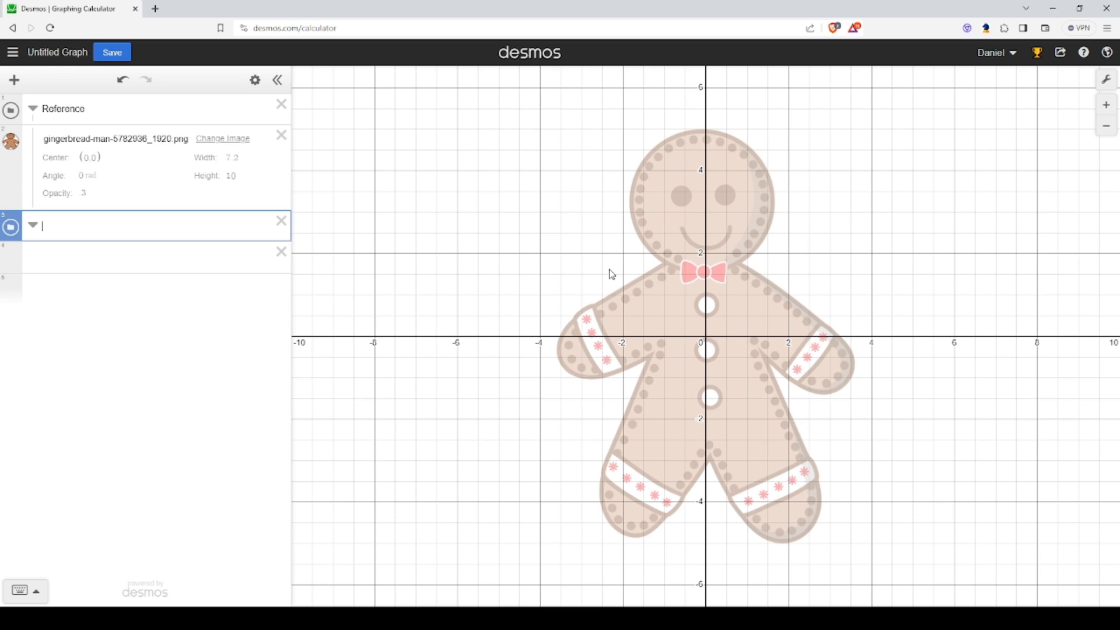
{"action": "type", "text": "Lines"}
{"action": "left_click", "coordinate": [33, 109]}
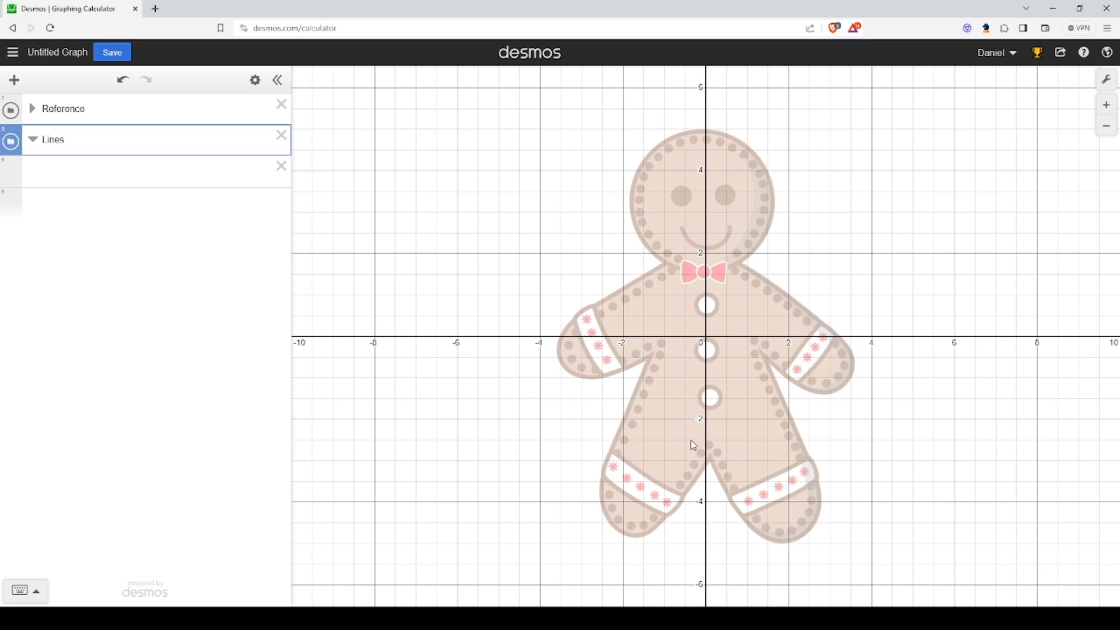
{"action": "left_click", "coordinate": [77, 171]}
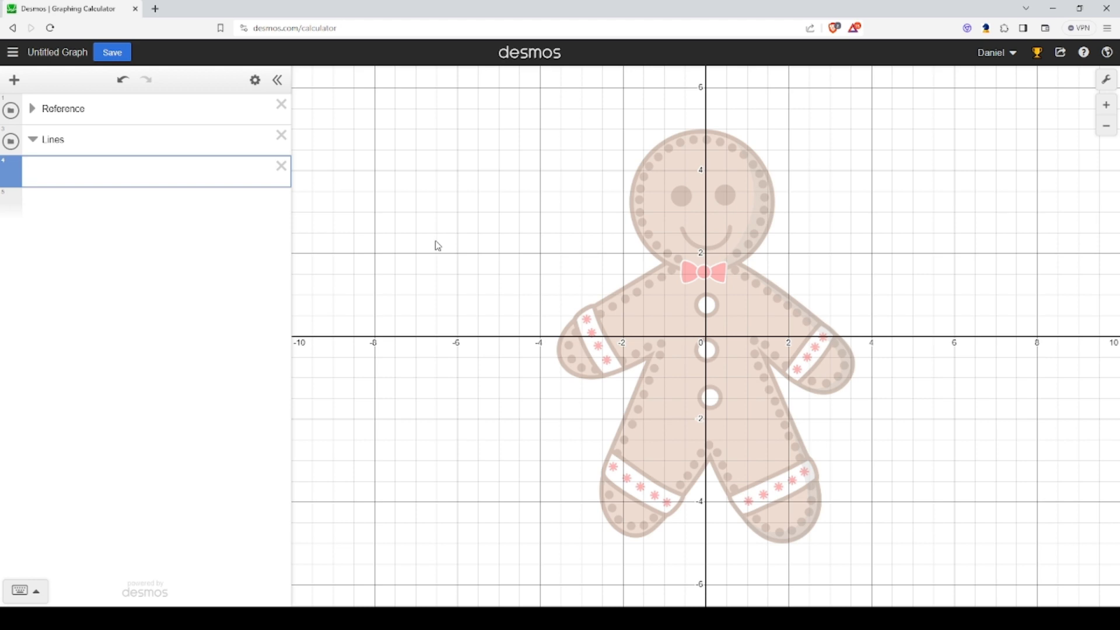
{"action": "type", "text": "("}
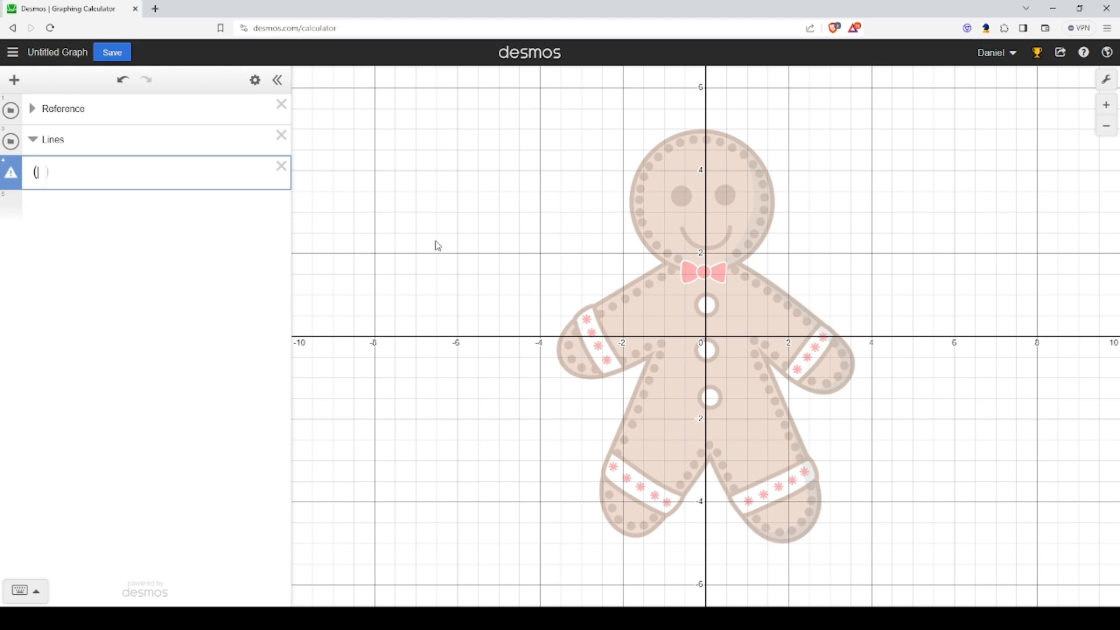
{"action": "type", "text": "x)"}
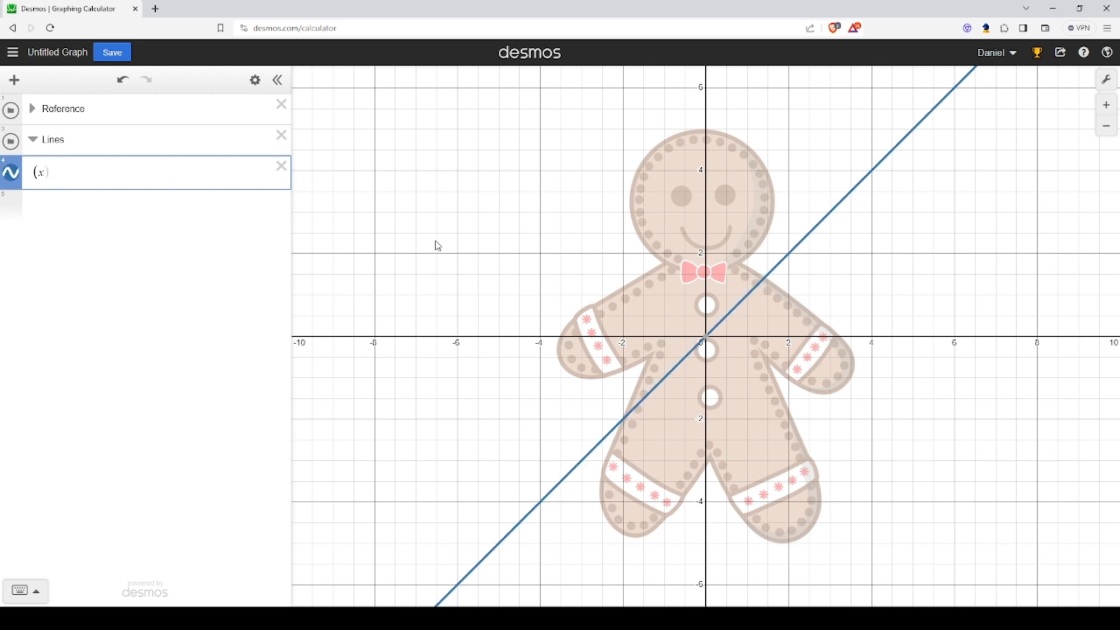
{"action": "type", "text": "^2"}
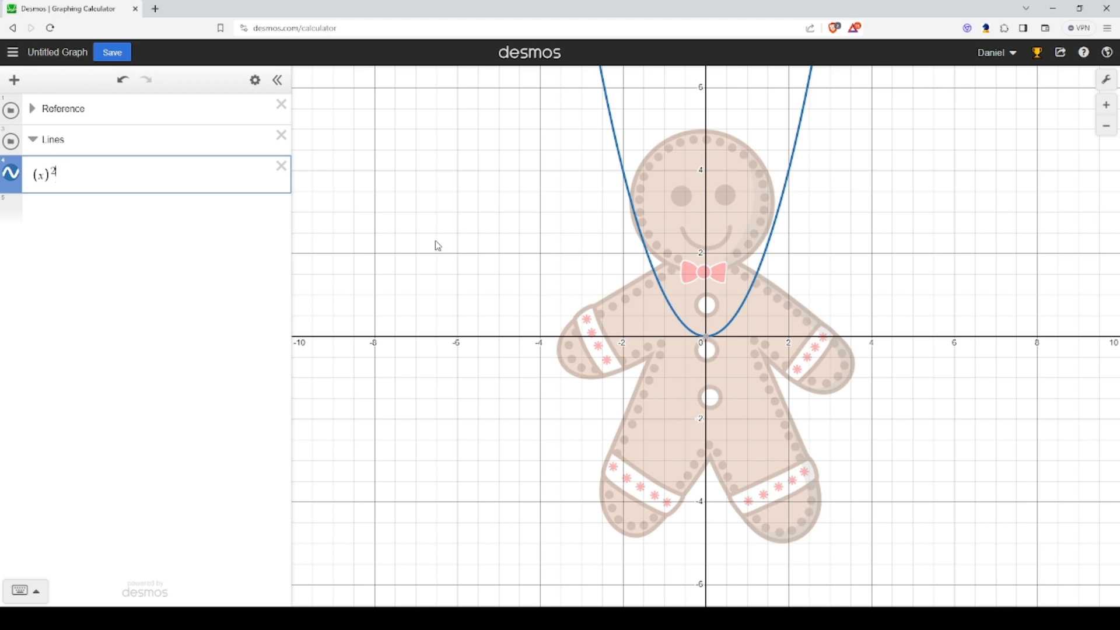
{"action": "key", "text": "BackSpace"}
{"action": "key", "text": "BackSpace"}
{"action": "key", "text": "BackSpace"}
{"action": "key", "text": "BackSpace"}
{"action": "key", "text": "BackSpace"}
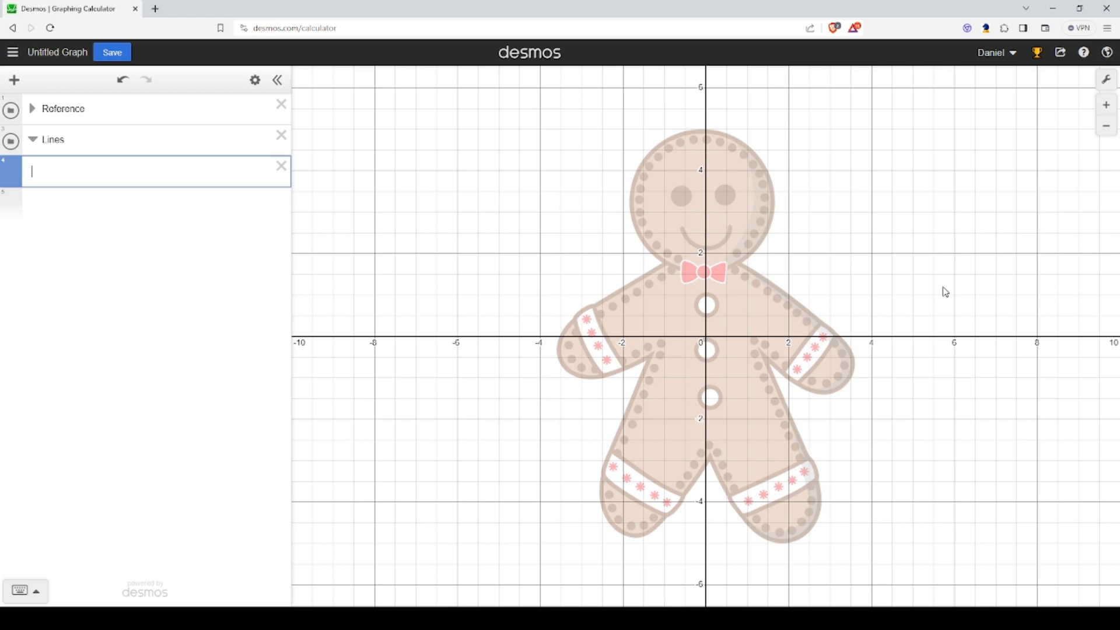
- Graph a circle centred on the origin with the equation x^2+y^2=1.75^2
{"action": "type", "text": "x^2"}
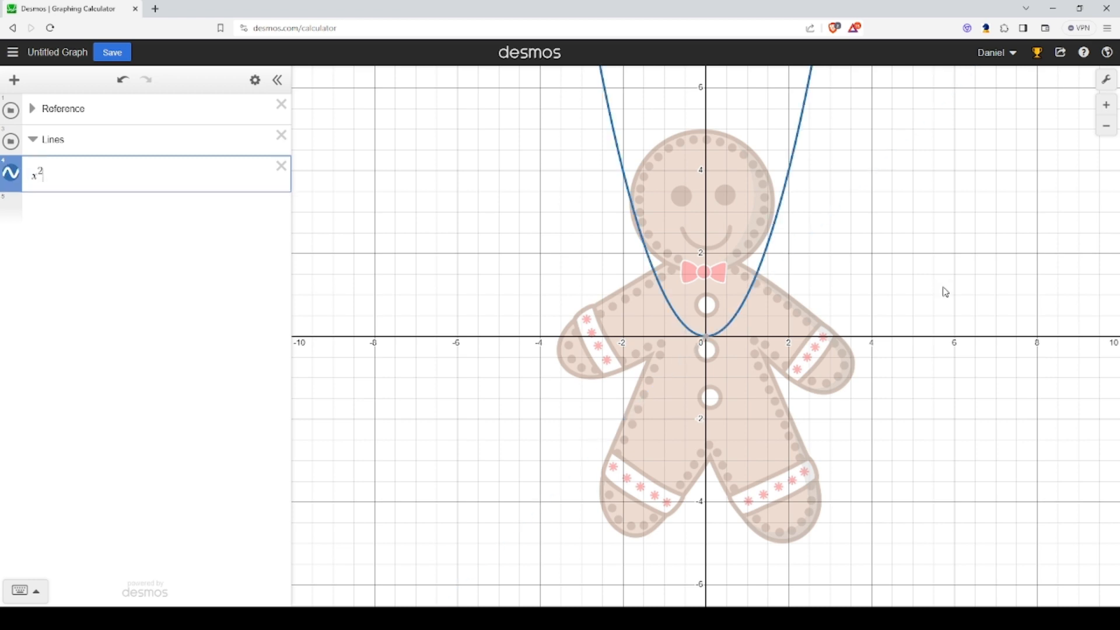
{"action": "type", "text": "-y"}
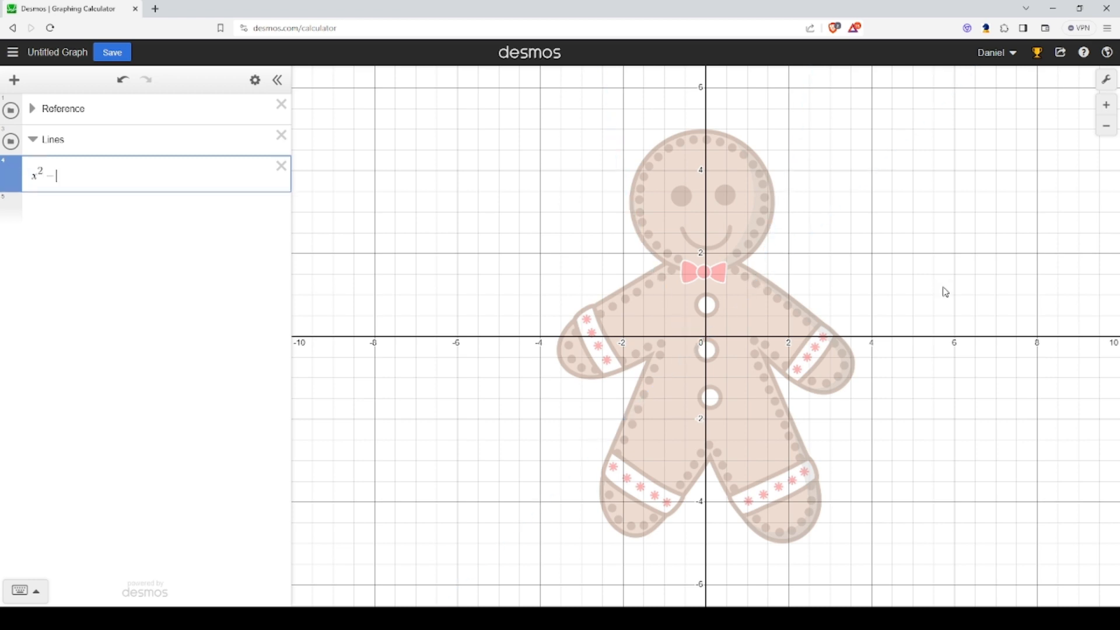
{"action": "key", "text": "BackSpace"}
{"action": "key", "text": "BackSpace"}
{"action": "type", "text": "+y^2="}
{"action": "type", "text": "1.75"}
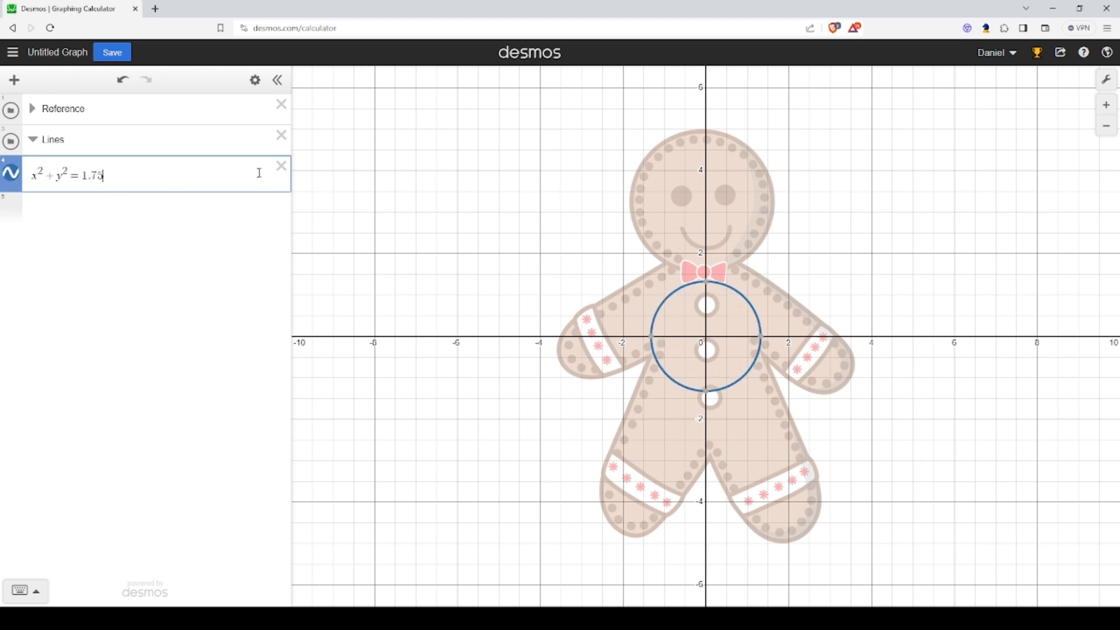
{"action": "type", "text": "^2"}
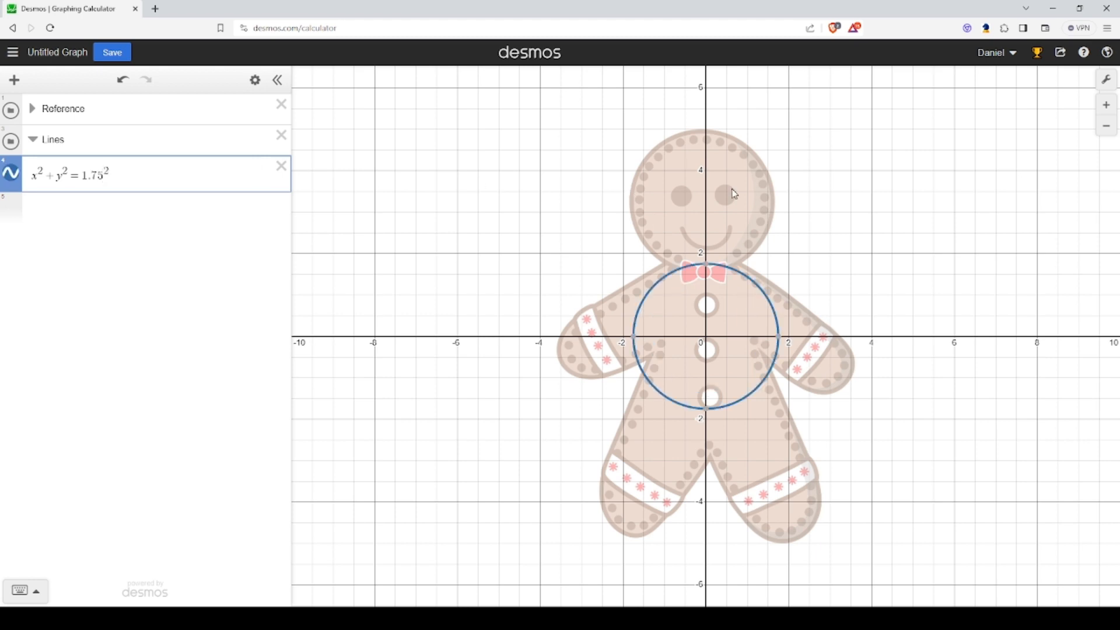
- Expand the Reference folder and enlarge the gingerbread image around its centre to about 8.3 wide by 11.5 high
{"action": "left_click", "coordinate": [36, 113]}
{"action": "left_click", "coordinate": [36, 112]}
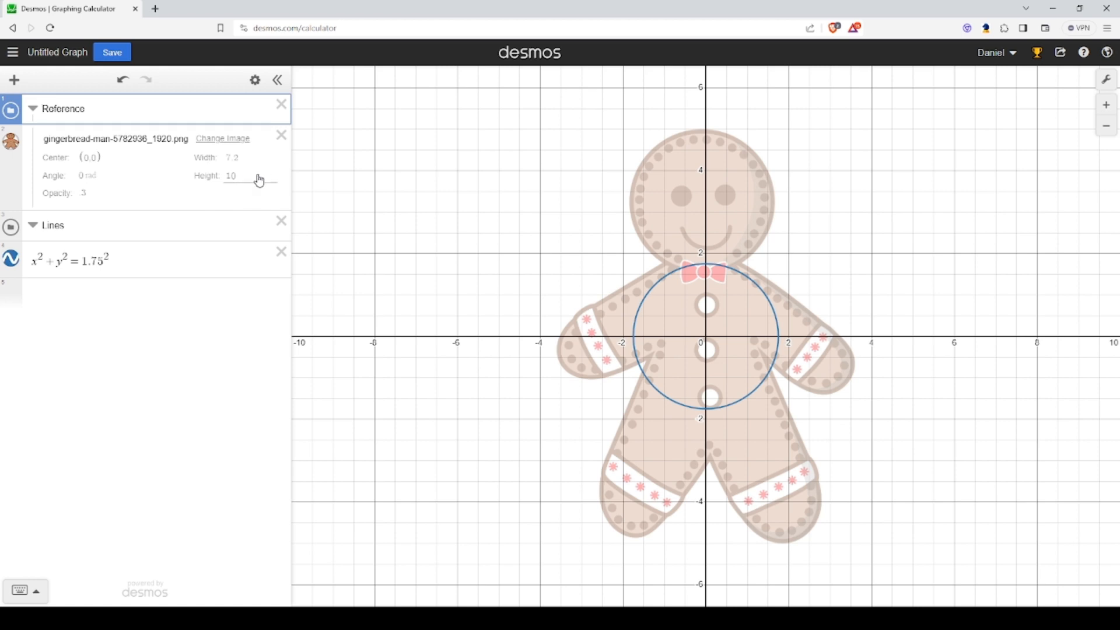
{"action": "left_click_drag", "start_coordinate": [689, 199], "coordinate": [688, 198]}
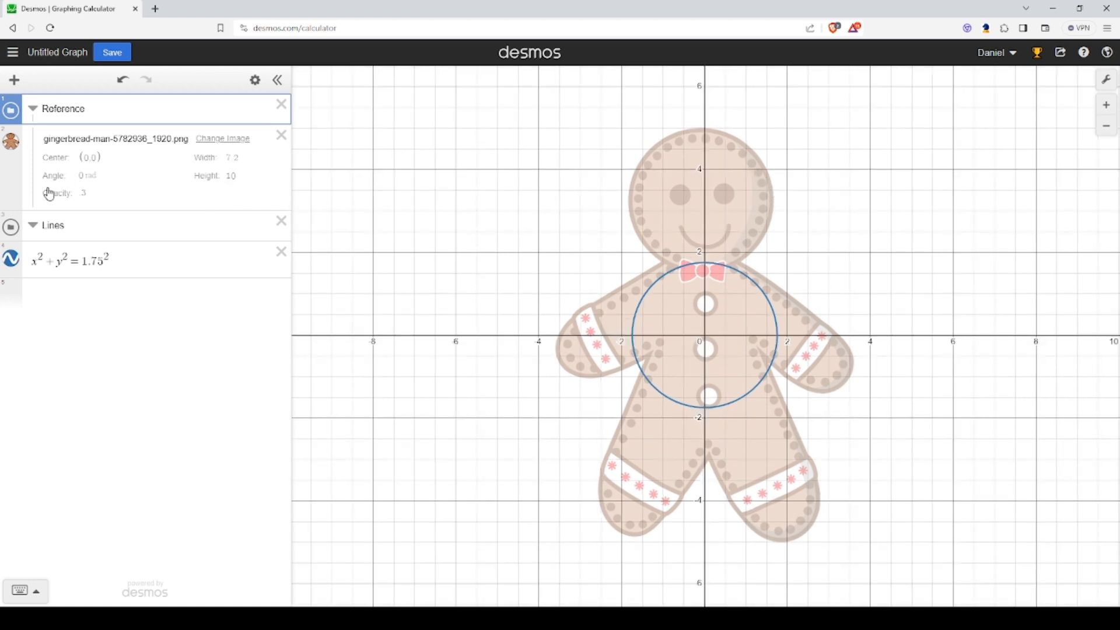
{"action": "left_click", "coordinate": [30, 184]}
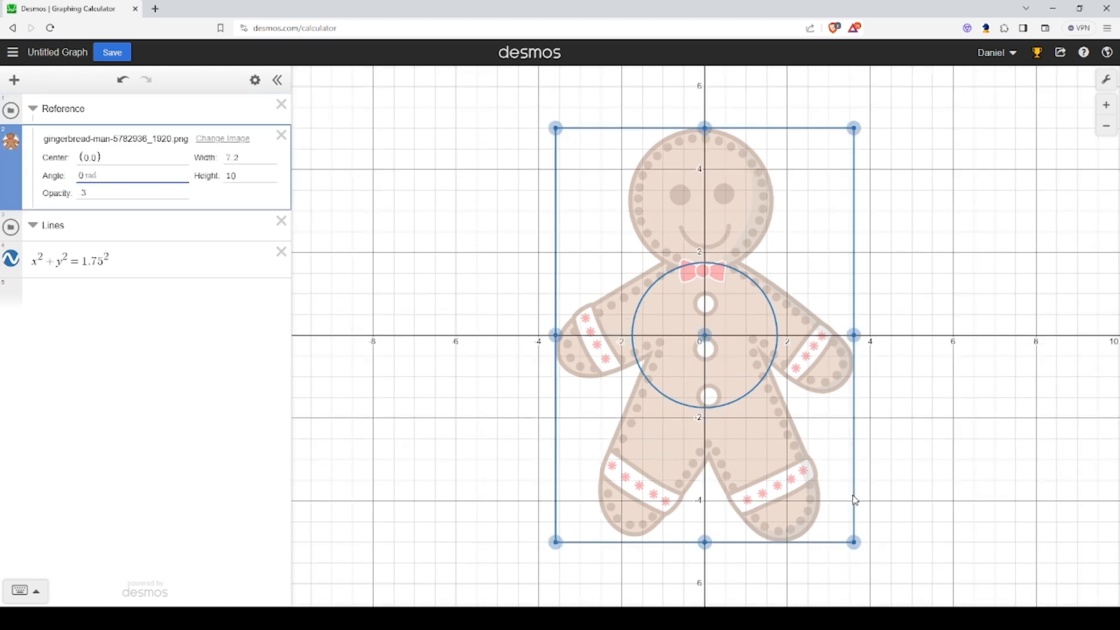
{"action": "left_click_drag", "start_coordinate": [854, 542], "coordinate": [885, 563]}
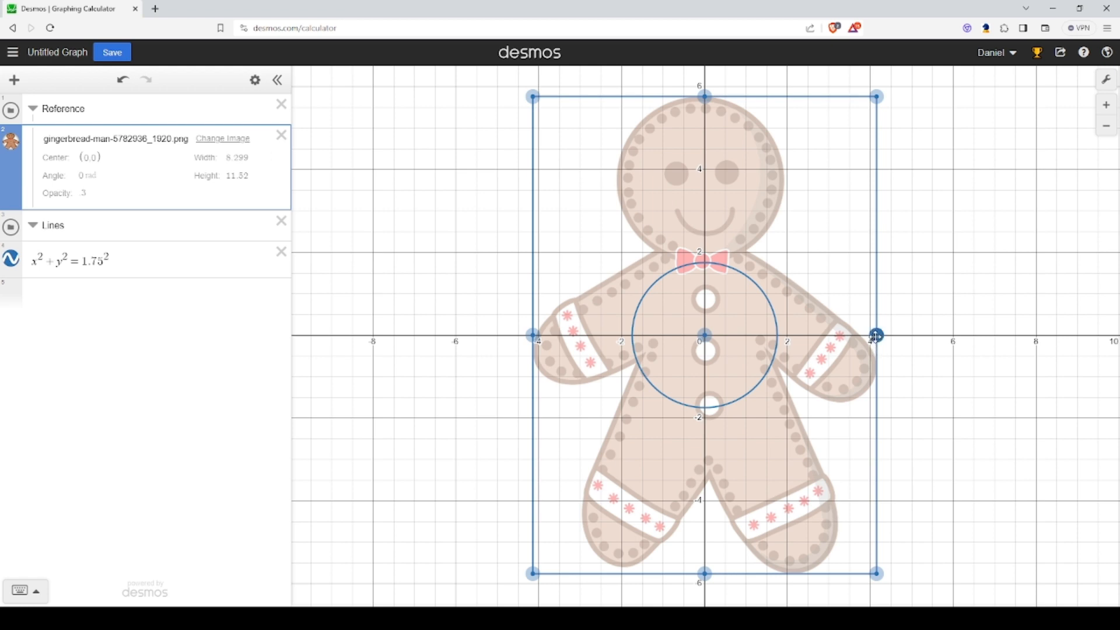
{"action": "left_click_drag", "start_coordinate": [877, 336], "coordinate": [880, 340]}
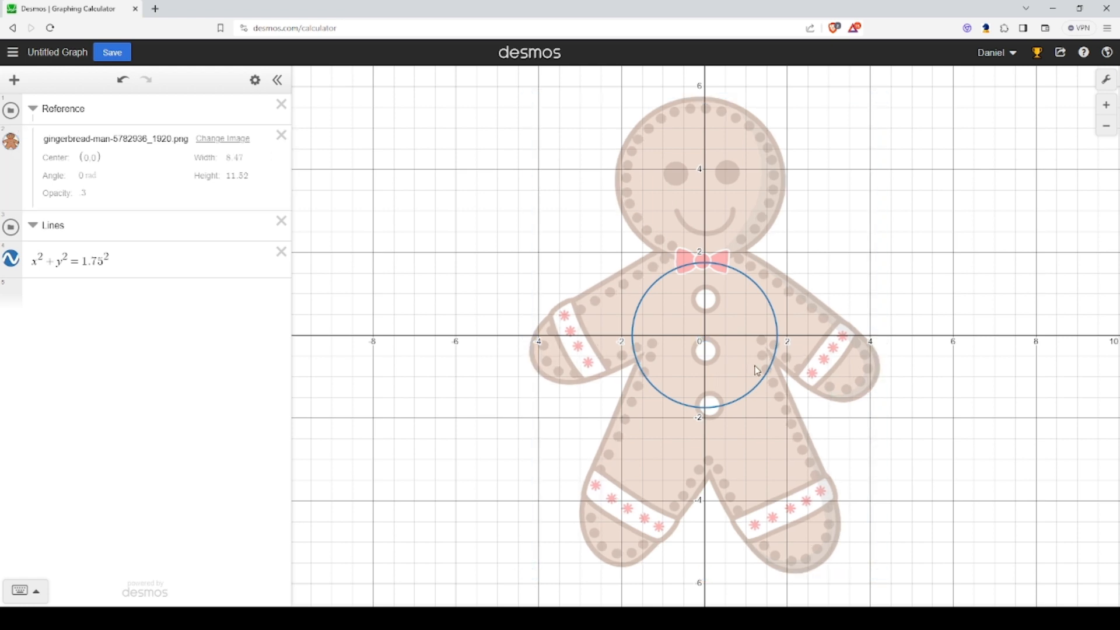
{"action": "key", "text": "ctrl+z"}
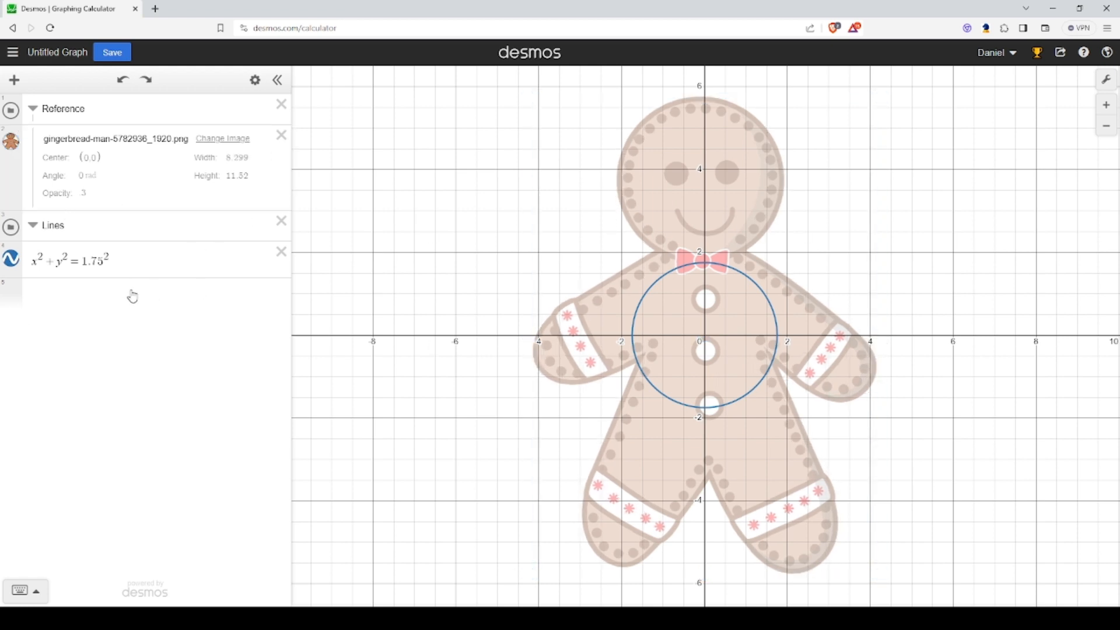
- Shift the circle up onto the gingerbread man's head by changing its y term to (y-3.8)^2
{"action": "left_click", "coordinate": [59, 261]}
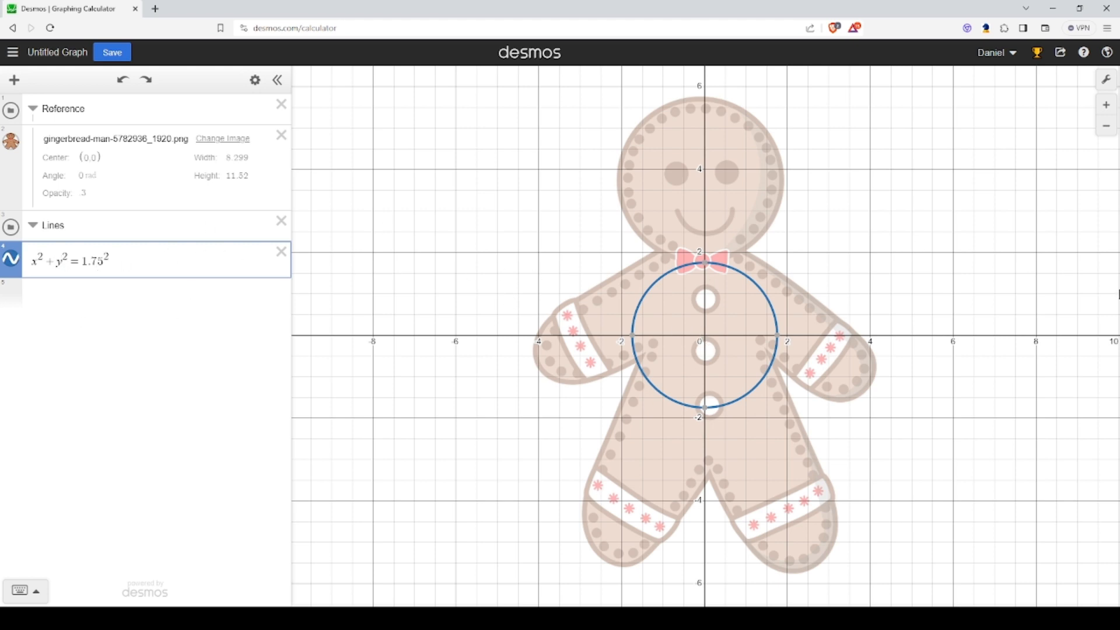
{"action": "key", "text": "BackSpace"}
{"action": "type", "text": "()"}
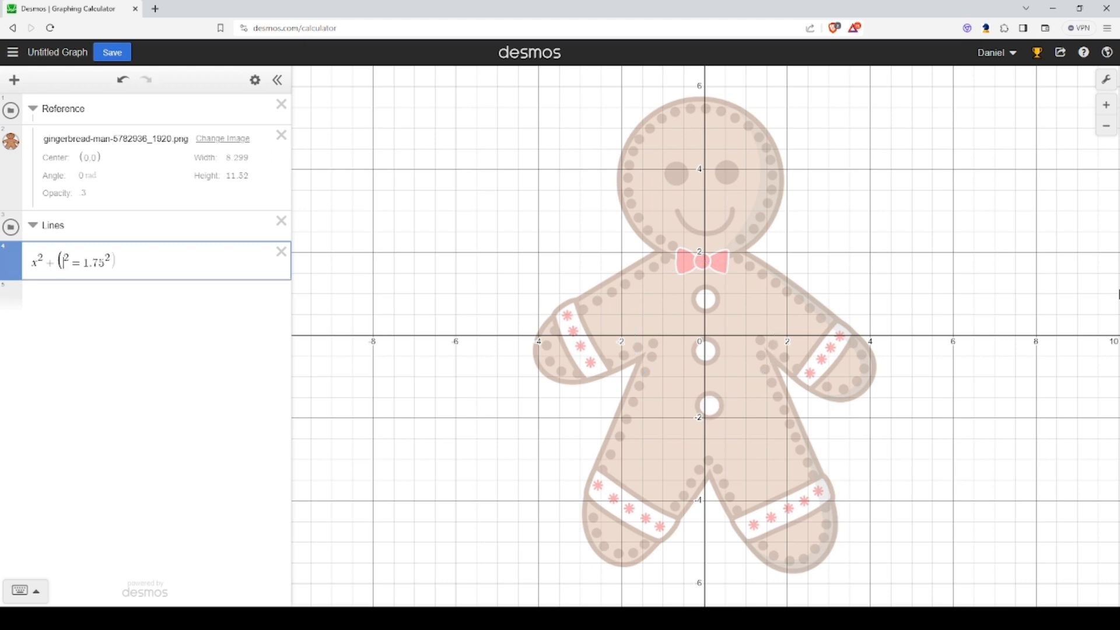
{"action": "type", "text": "y"}
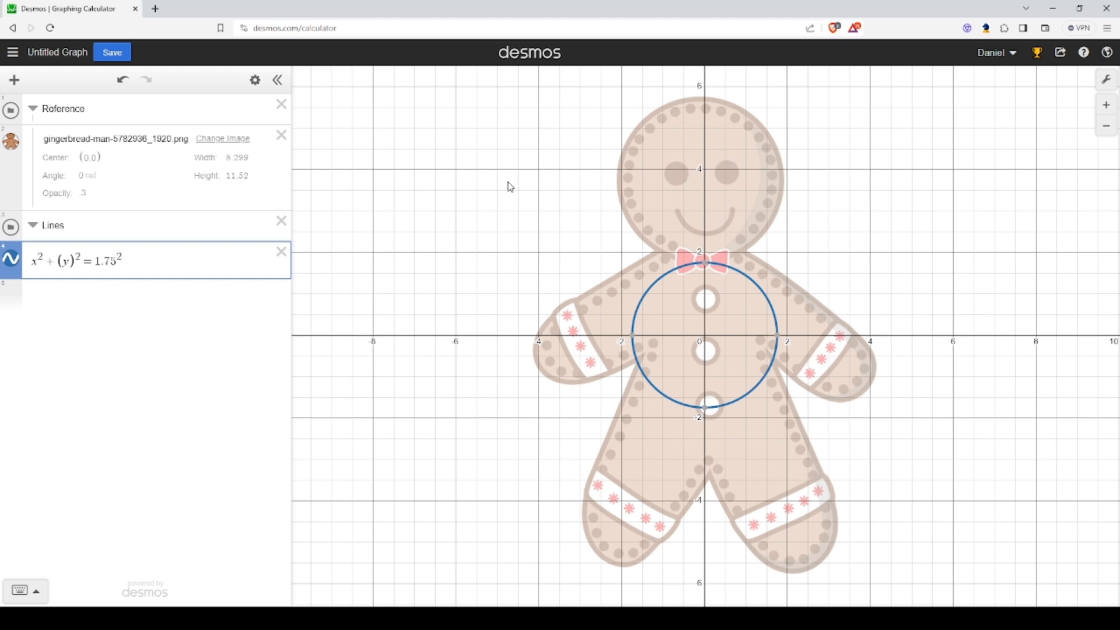
{"action": "type", "text": "-5"}
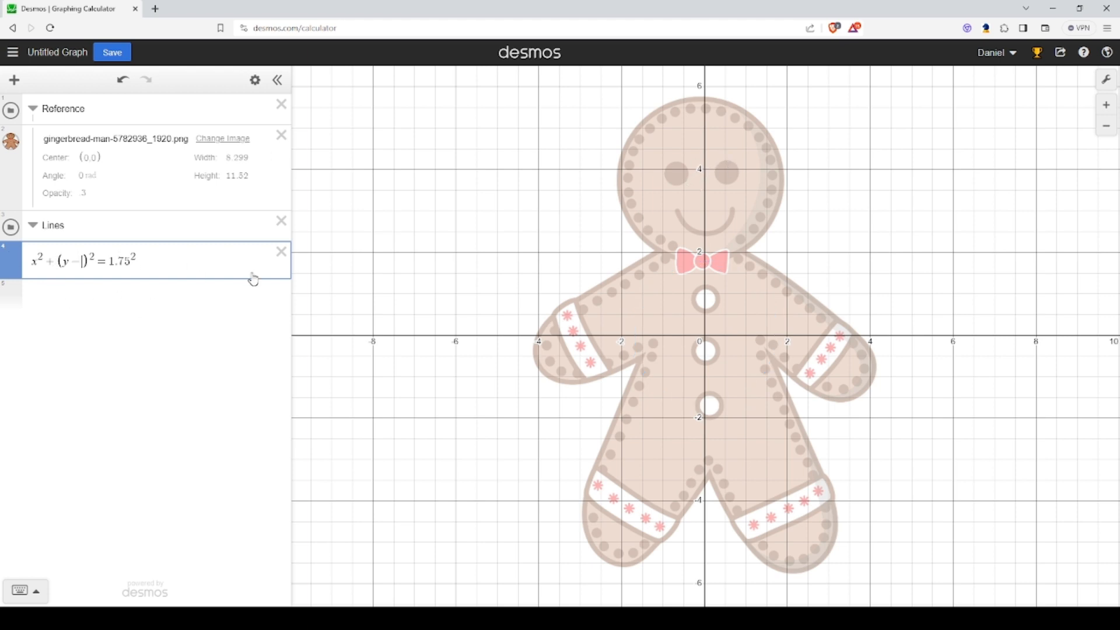
{"action": "key", "text": "BackSpace"}
{"action": "type", "text": "4"}
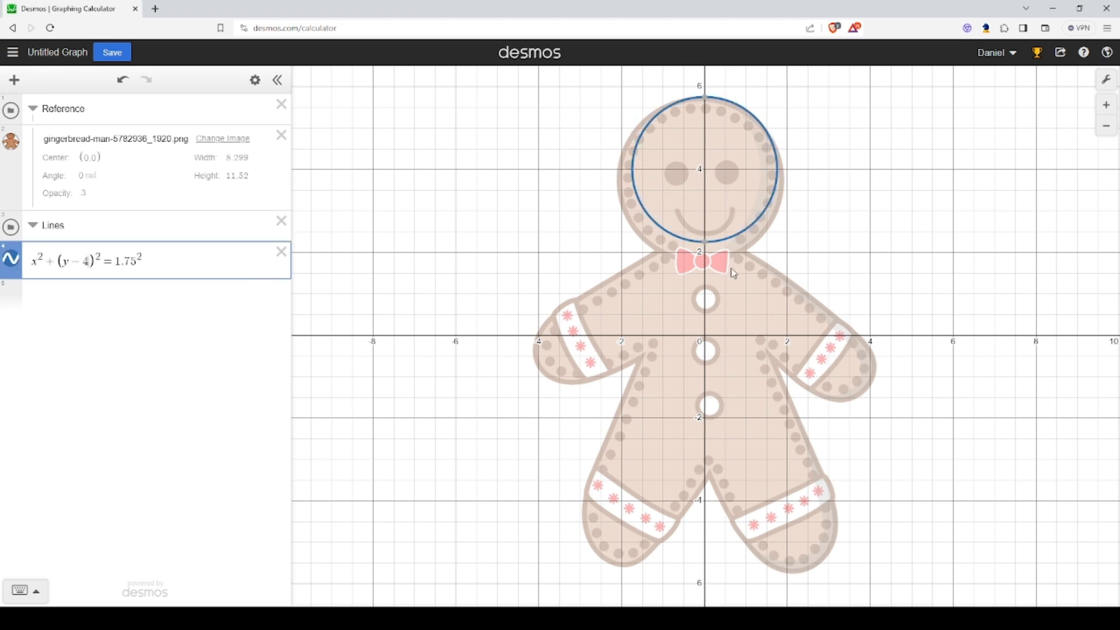
{"action": "double_click", "coordinate": [86, 263]}
{"action": "type", "text": "3.8"}
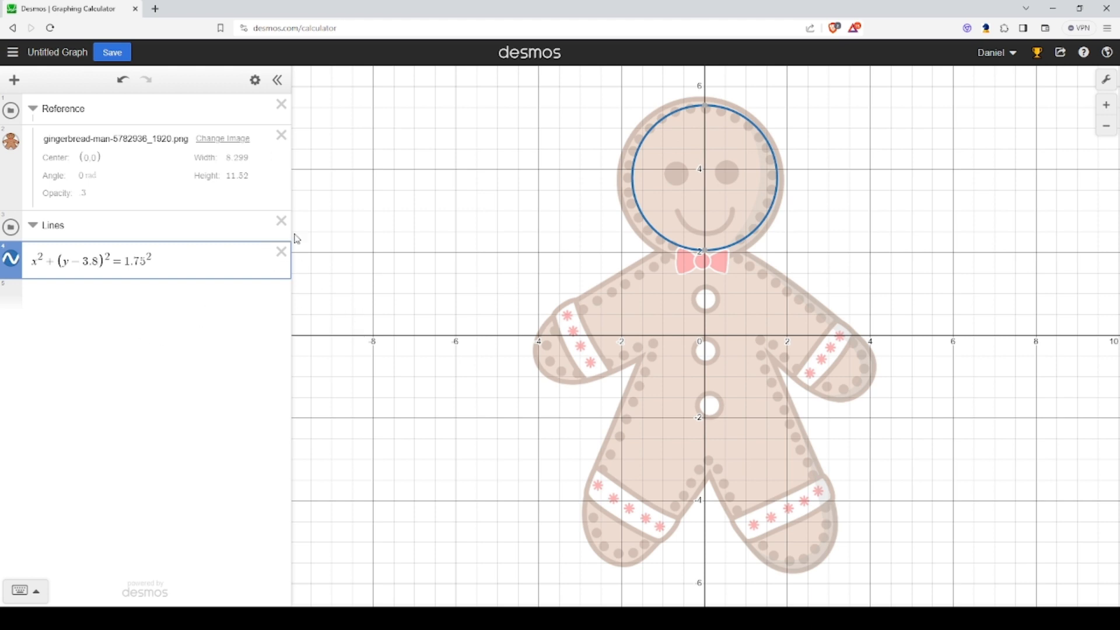
- Set the head circle's radius term to 1.9^2 and add a new empty expression below it
{"action": "left_click_drag", "start_coordinate": [135, 265], "coordinate": [145, 267]}
{"action": "type", "text": "8"}
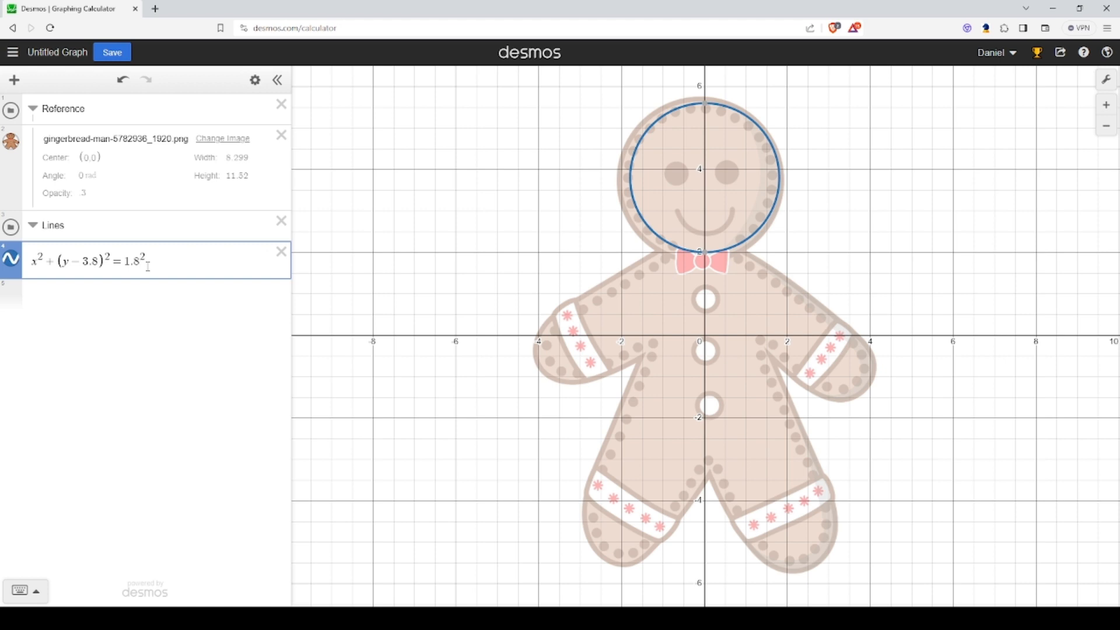
{"action": "left_click_drag", "start_coordinate": [131, 264], "coordinate": [138, 263]}
{"action": "type", "text": ".9"}
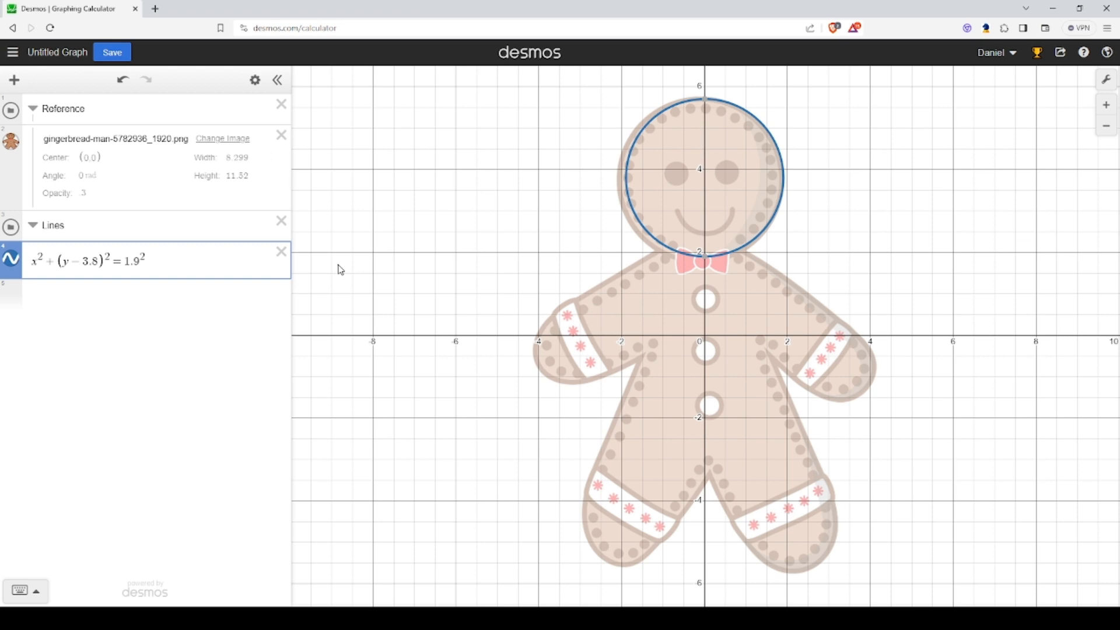
{"action": "key", "text": "Return"}
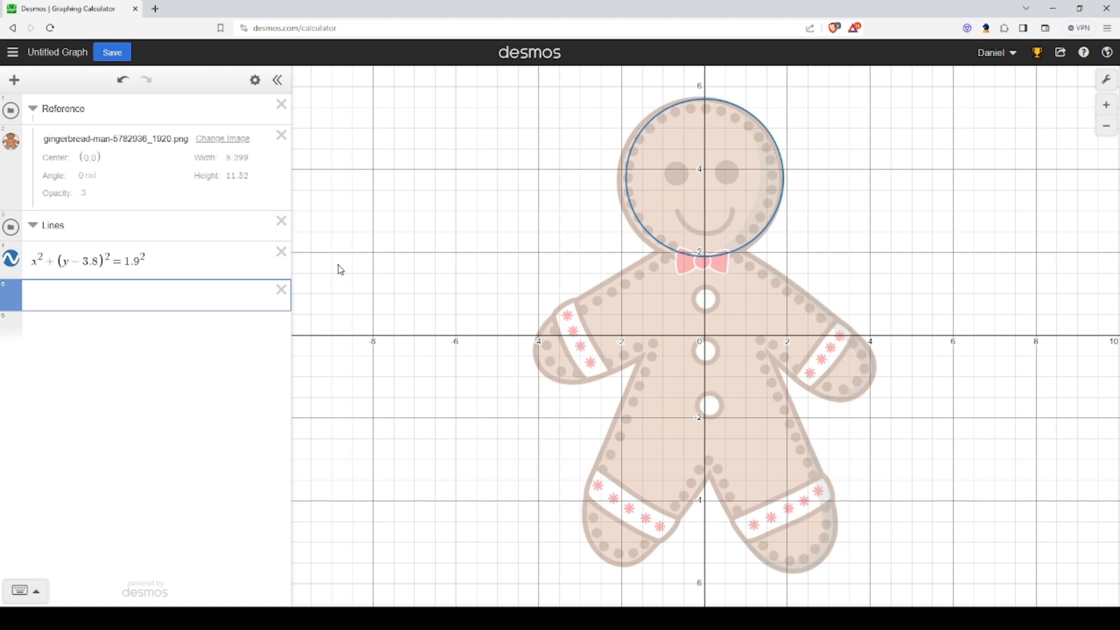
- Graph a square-root curve for the right arm with the equation y=√(-(x-4))
{"action": "type", "text": "y="}
{"action": "type", "text": "sqrt"}
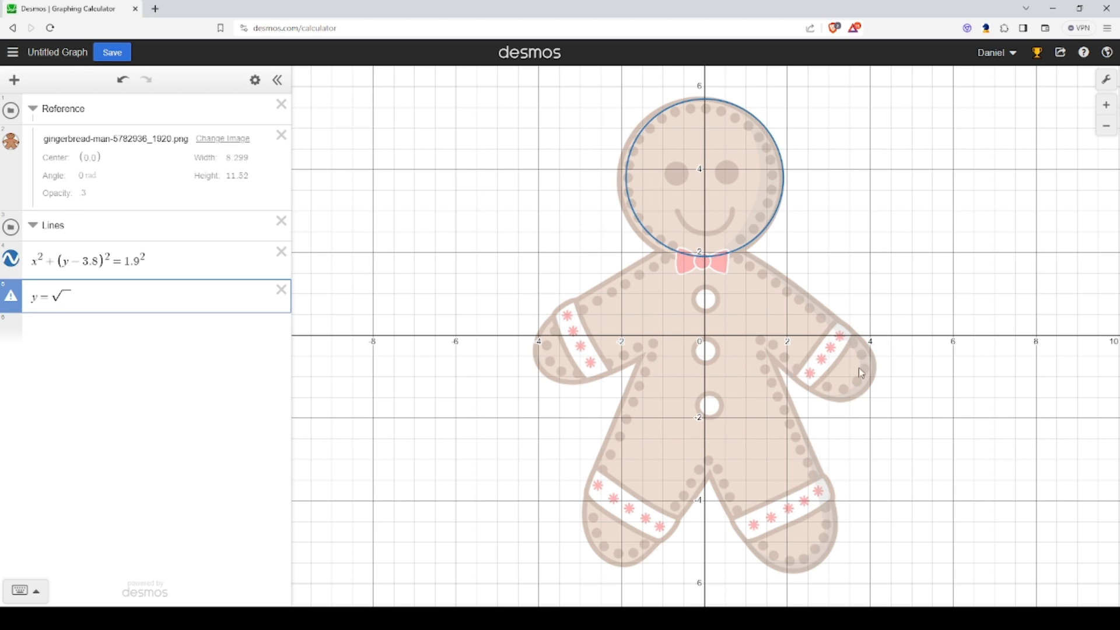
{"action": "type", "text": "x"}
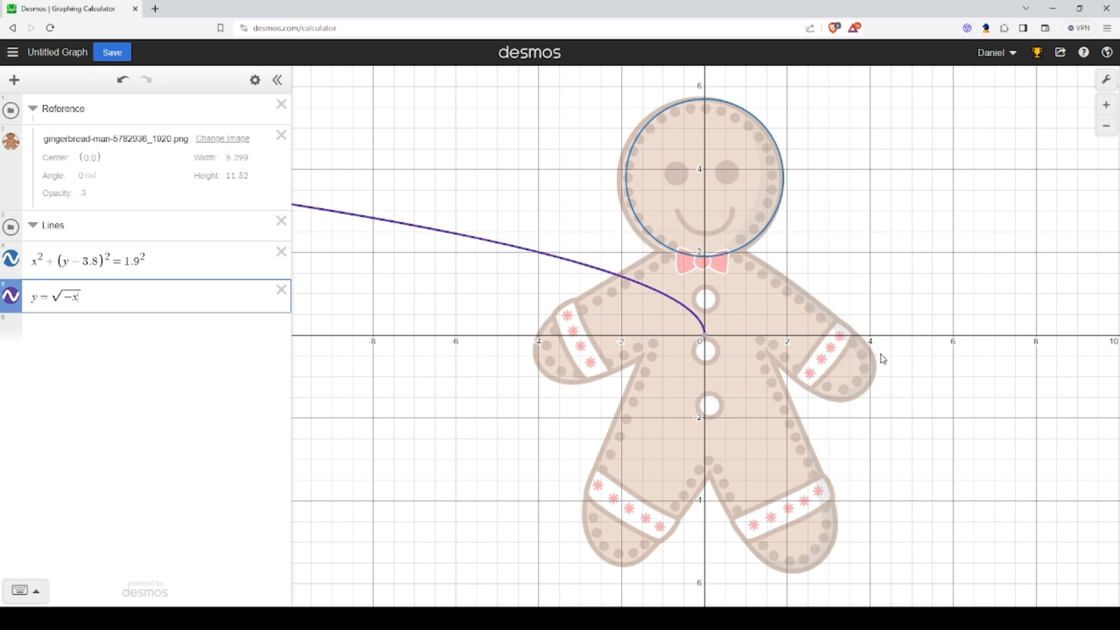
{"action": "left_click", "coordinate": [74, 297]}
{"action": "type", "text": "(x"}
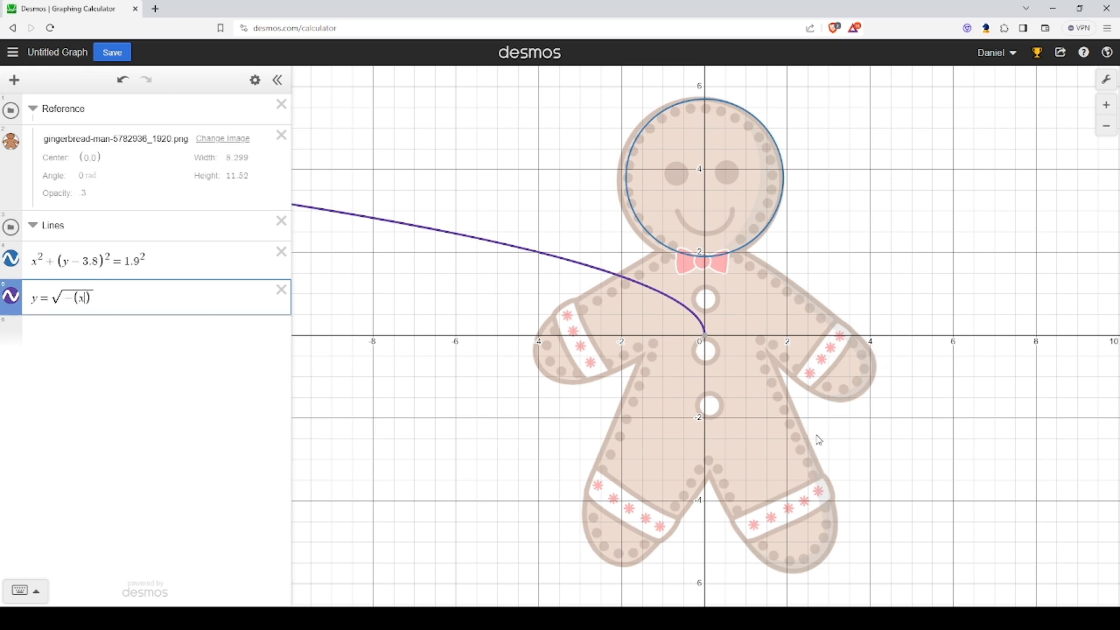
{"action": "type", "text": "-4"}
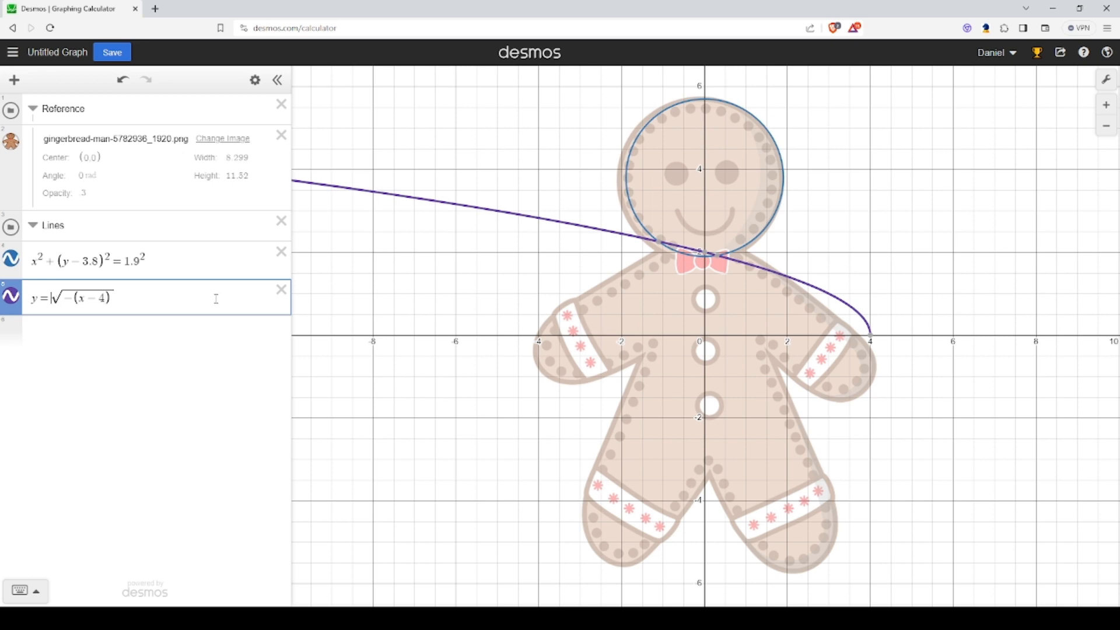
- Scale the square-root curve vertically, trying coefficients 2, 1.2 and 1.5 before using 3
{"action": "type", "text": "2"}
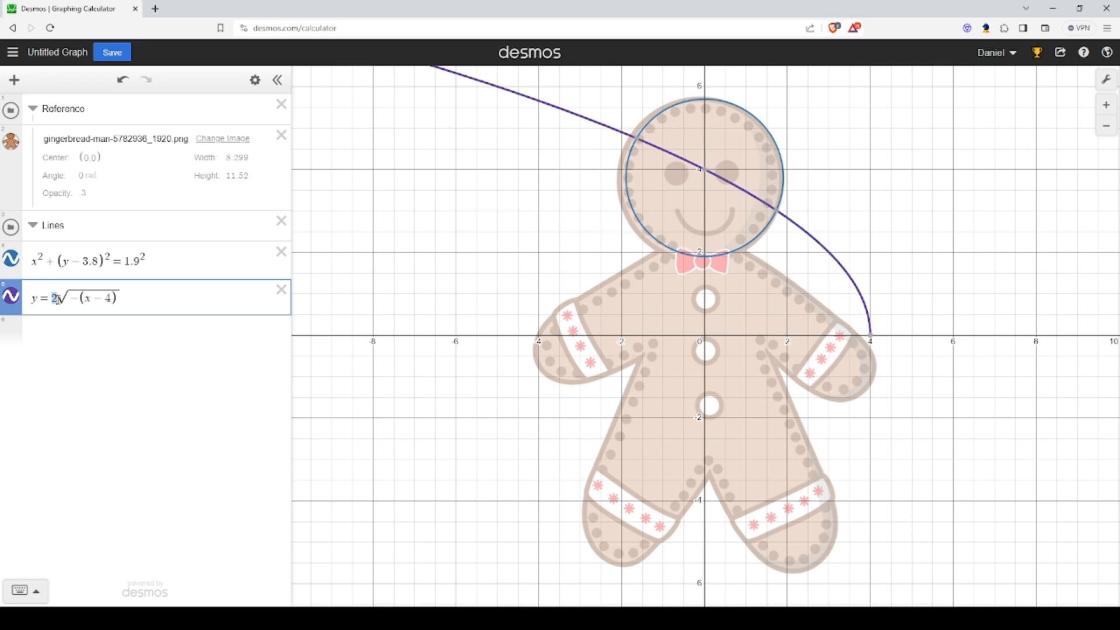
{"action": "type", "text": "1.2"}
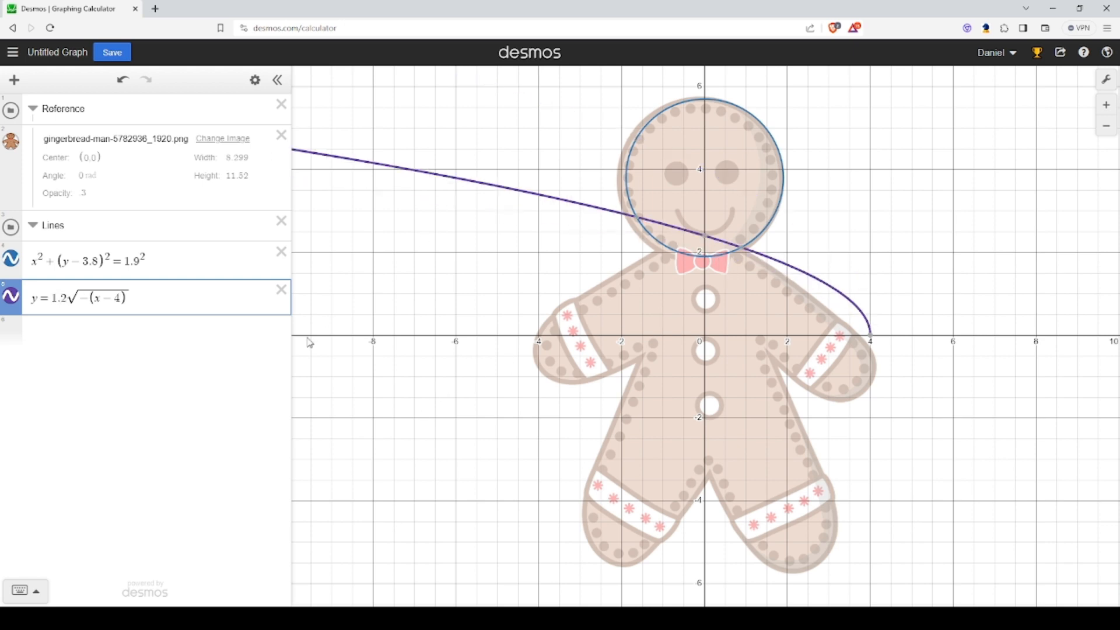
{"action": "key", "text": "shift+Left"}
{"action": "type", "text": "3"}
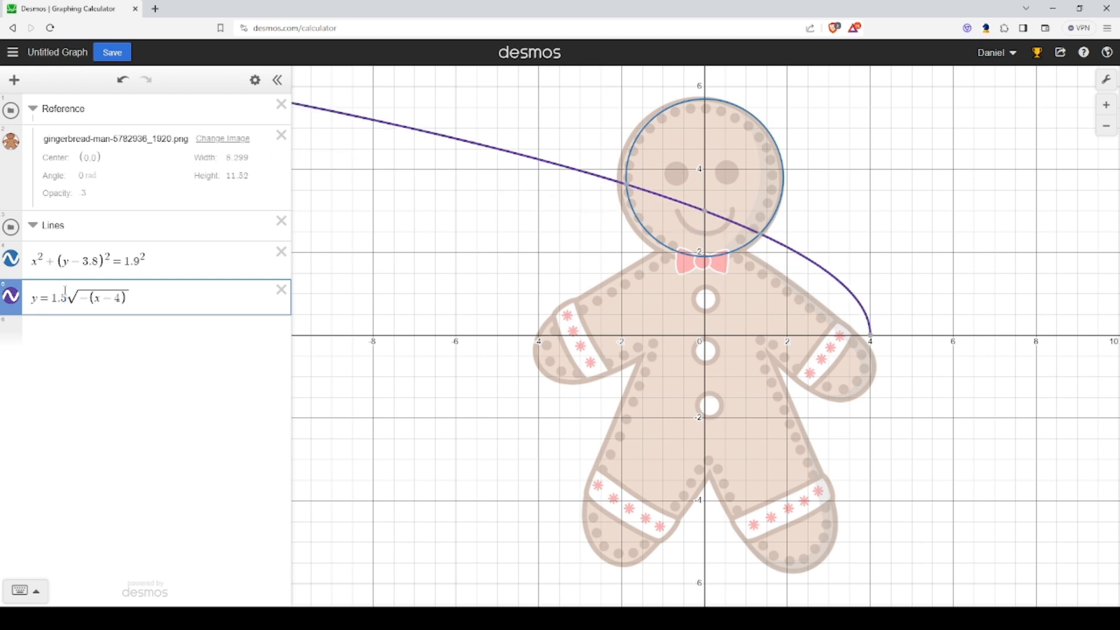
{"action": "left_click_drag", "start_coordinate": [49, 301], "coordinate": [70, 301]}
{"action": "type", "text": "3√−"}
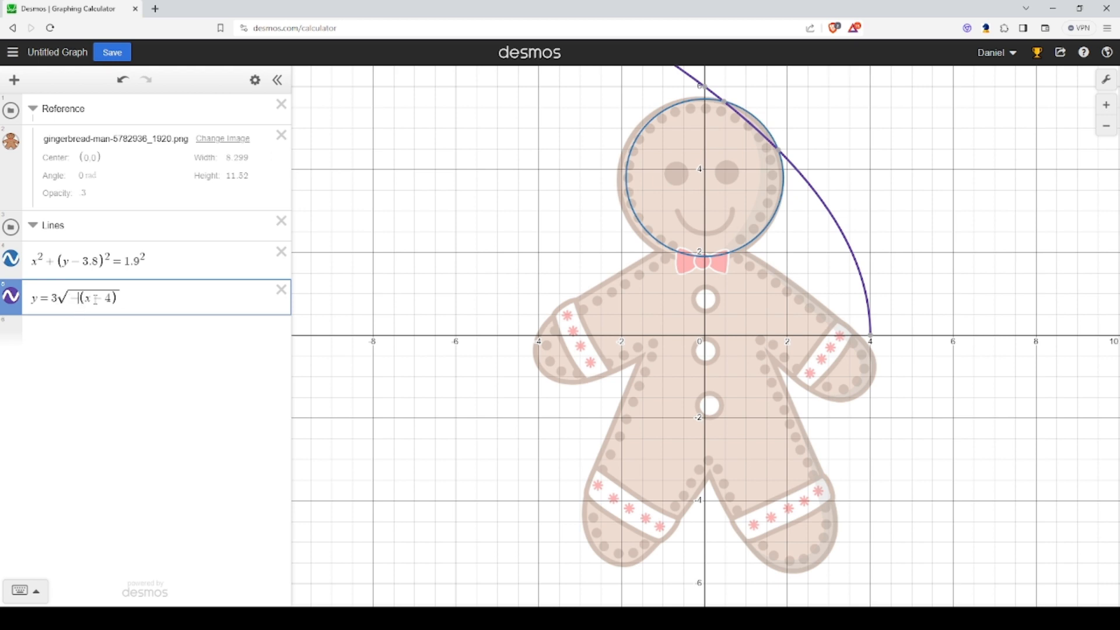
- Divide the (x-4) term under the root by 6 and set the curve's coefficient to 4
{"action": "type", "text": "2"}
{"action": "key", "text": "BackSpace"}
{"action": "type", "text": "/2"}
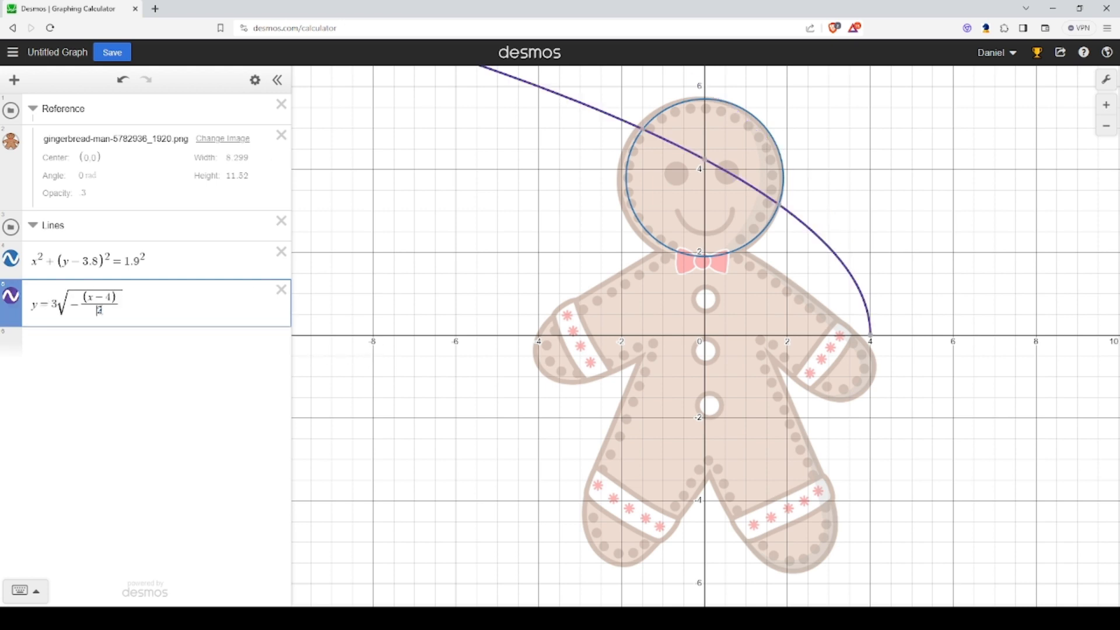
{"action": "double_click", "coordinate": [100, 310]}
{"action": "type", "text": "6"}
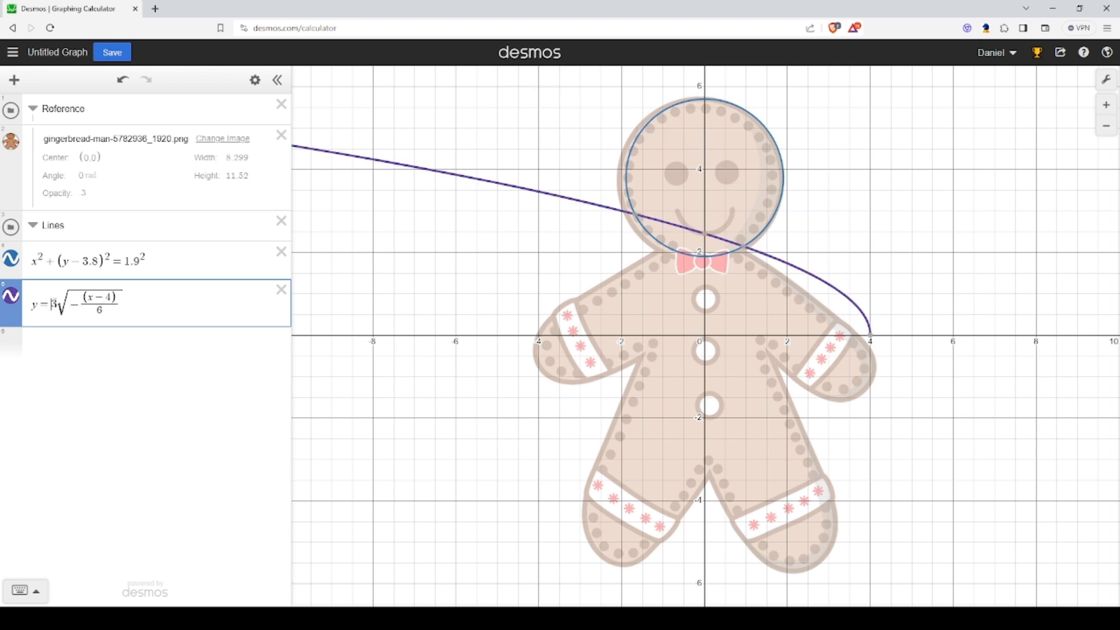
{"action": "double_click", "coordinate": [53, 304]}
{"action": "type", "text": "4"}
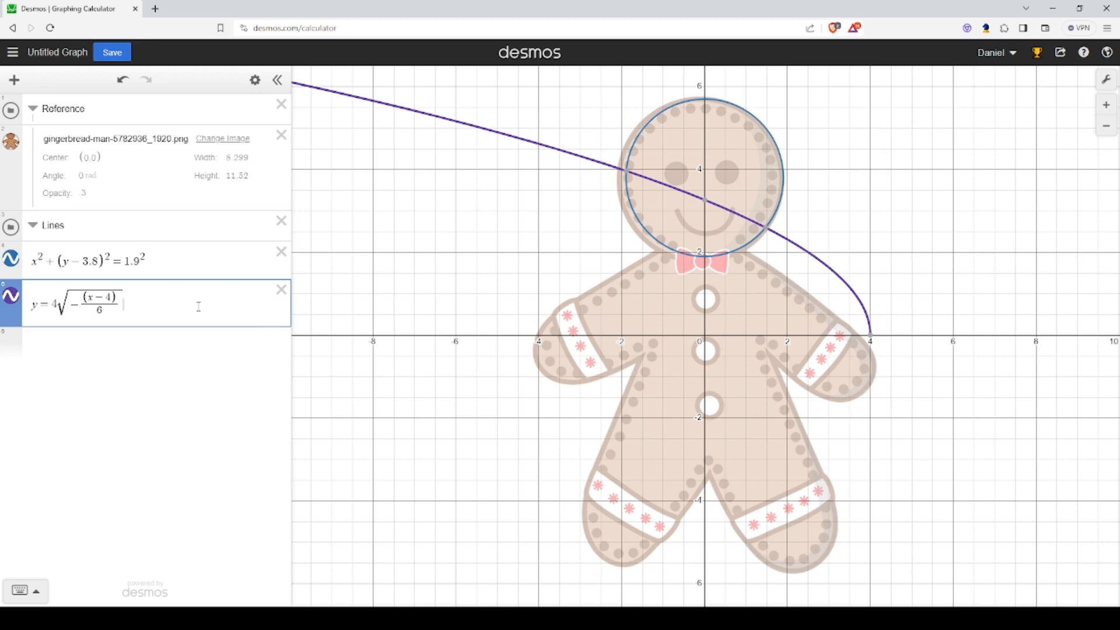
- Lower the arm curve by subtracting 1 from it and set its coefficient to 4.2
{"action": "type", "text": "-1"}
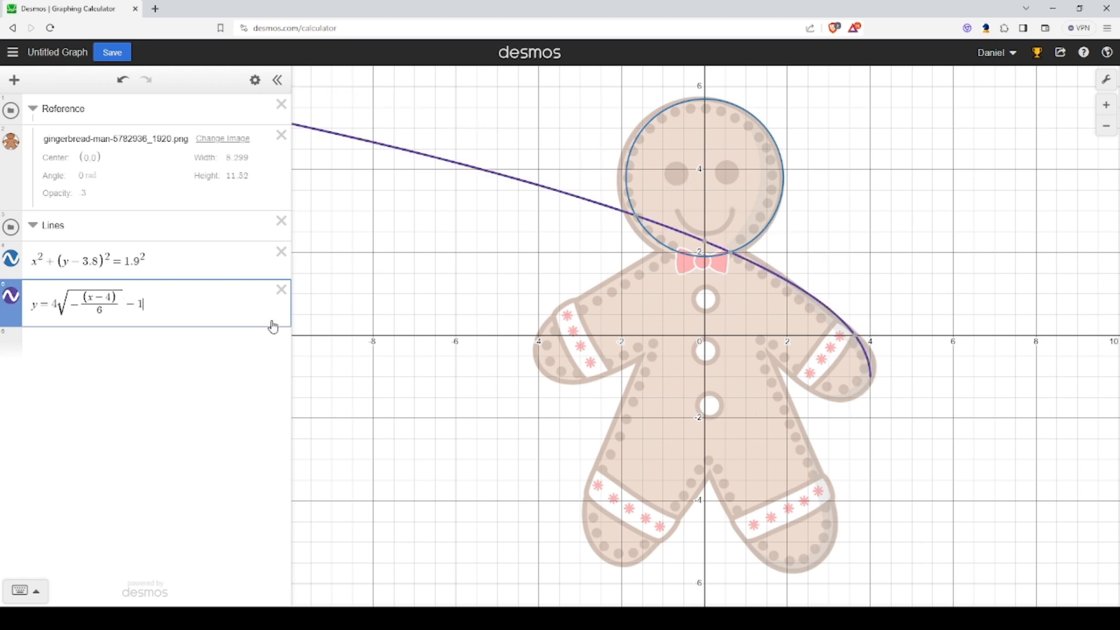
{"action": "left_click", "coordinate": [60, 308]}
{"action": "type", "text": ".1"}
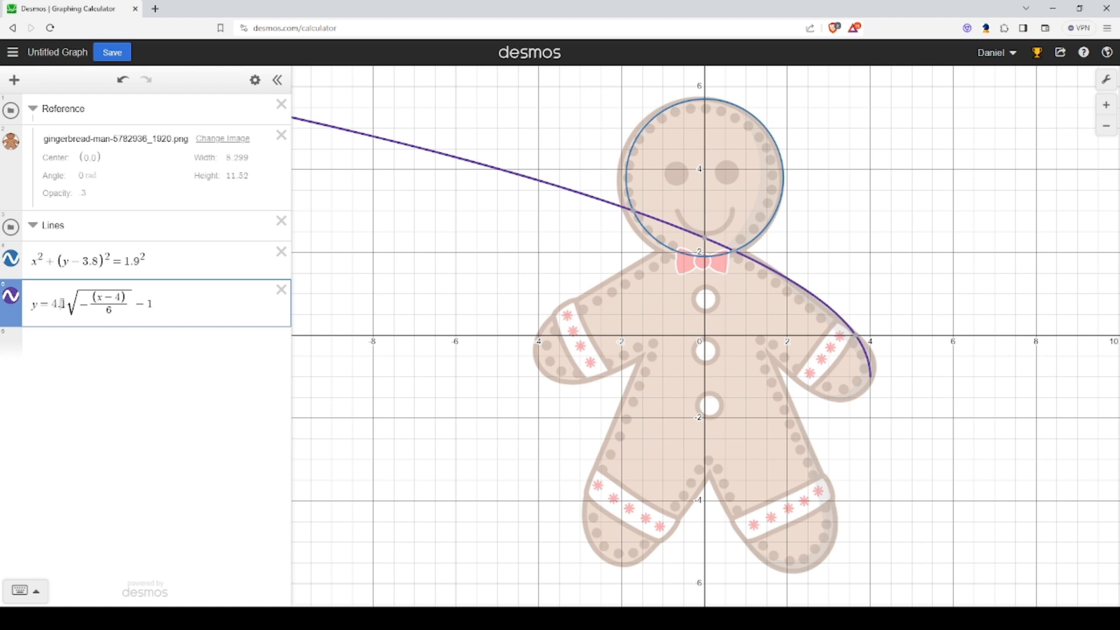
{"action": "left_click_drag", "start_coordinate": [61, 302], "coordinate": [66, 304]}
{"action": "type", "text": "2"}
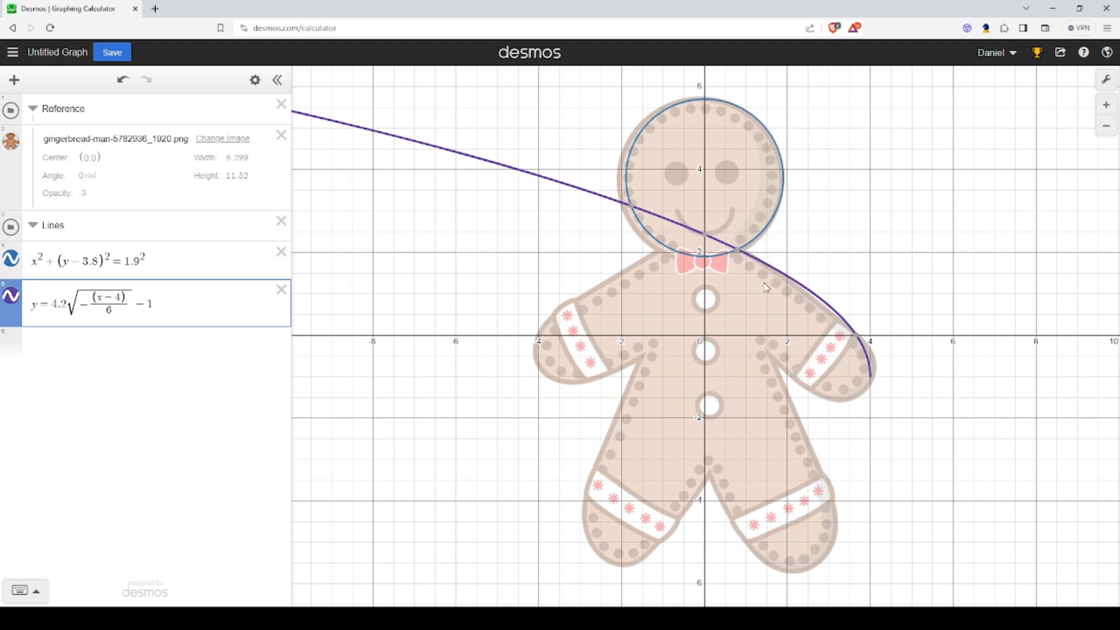
- Restrict the arm curve to start at the head circle by adding the domain condition {x≥0.79}
{"action": "scroll", "coordinate": [766, 287], "scroll_direction": "up", "scroll_amount": 5}
{"action": "mouse_move", "coordinate": [737, 298]}
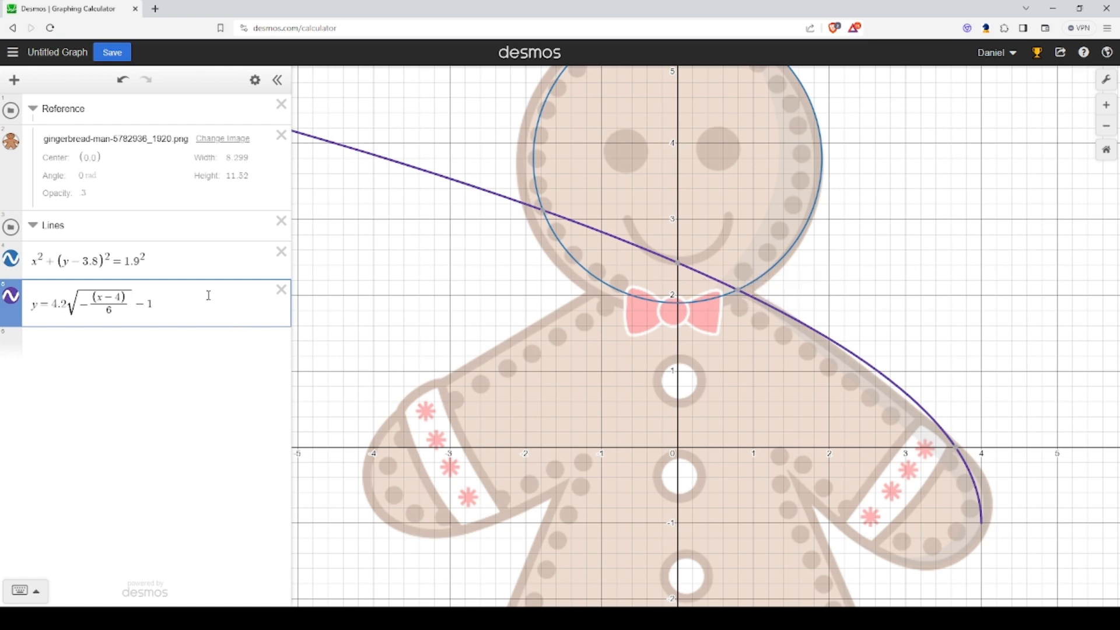
{"action": "type", "text": "{x"}
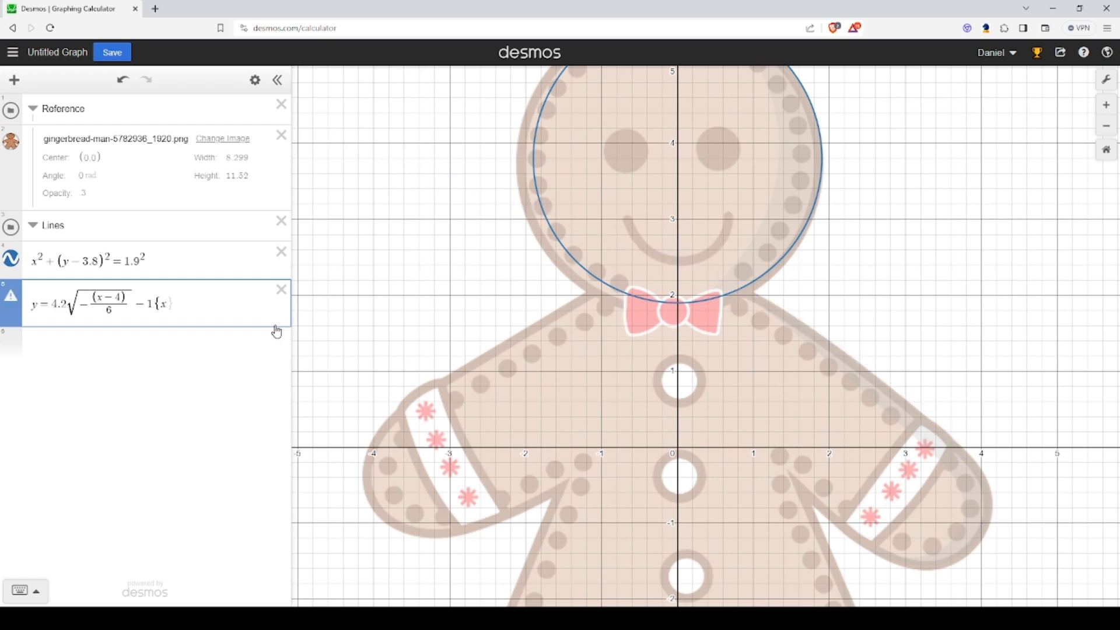
{"action": "type", "text": "<+x"}
{"action": "key", "text": "BackSpace"}
{"action": "key", "text": "BackSpace"}
{"action": "type", "text": "=x_0.79"}
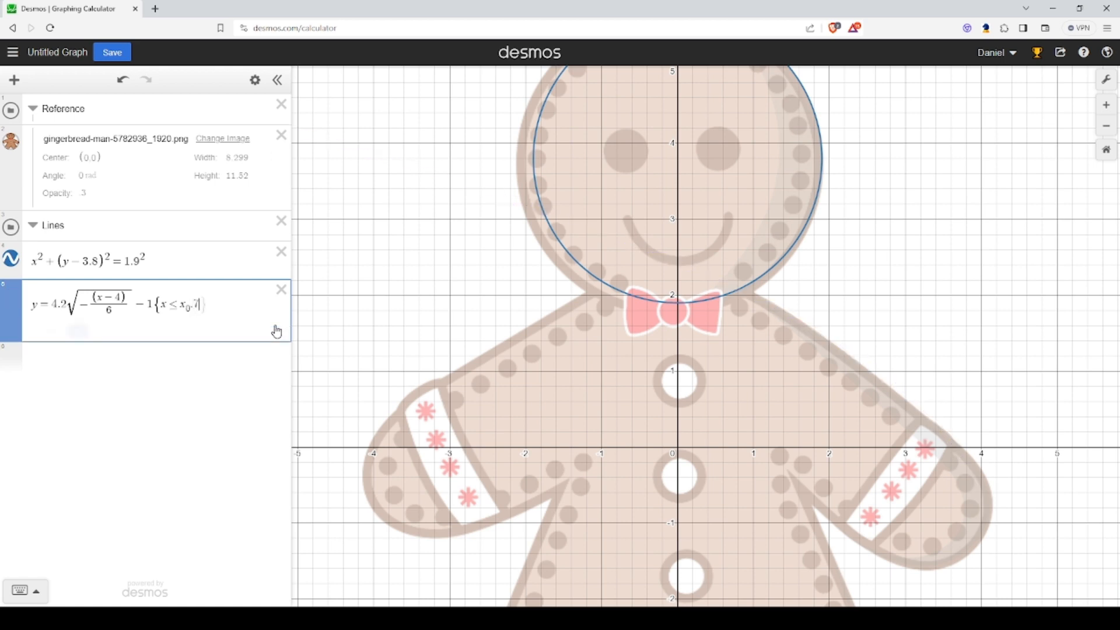
{"action": "key", "text": "BackSpace"}
{"action": "key", "text": "BackSpace"}
{"action": "key", "text": "BackSpace"}
{"action": "key", "text": "BackSpace"}
{"action": "key", "text": "BackSpace"}
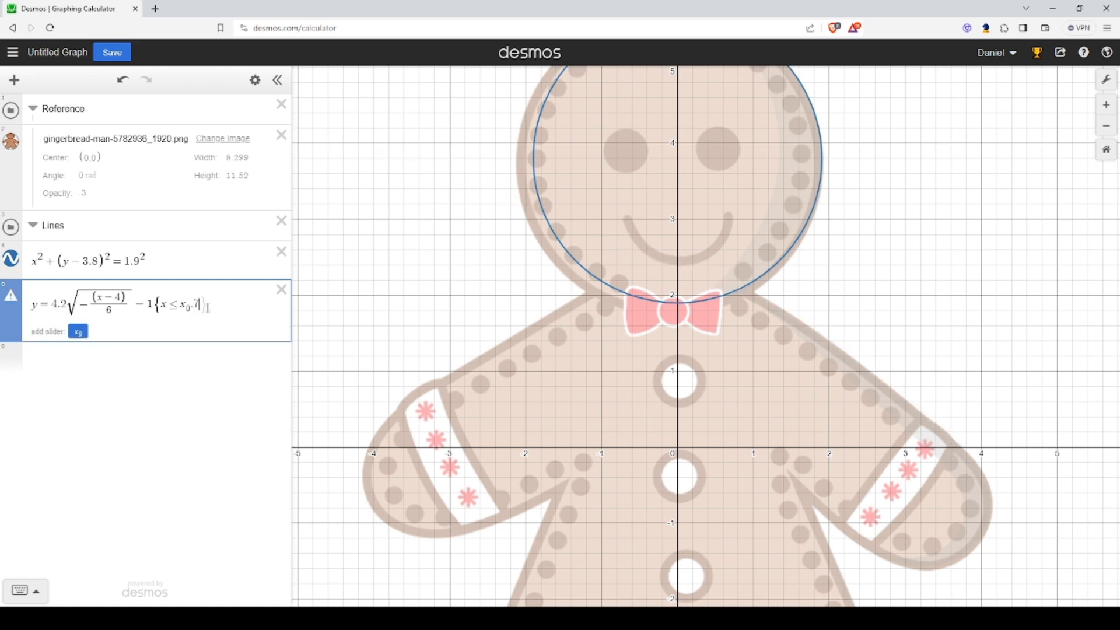
{"action": "type", "text": "0.79"}
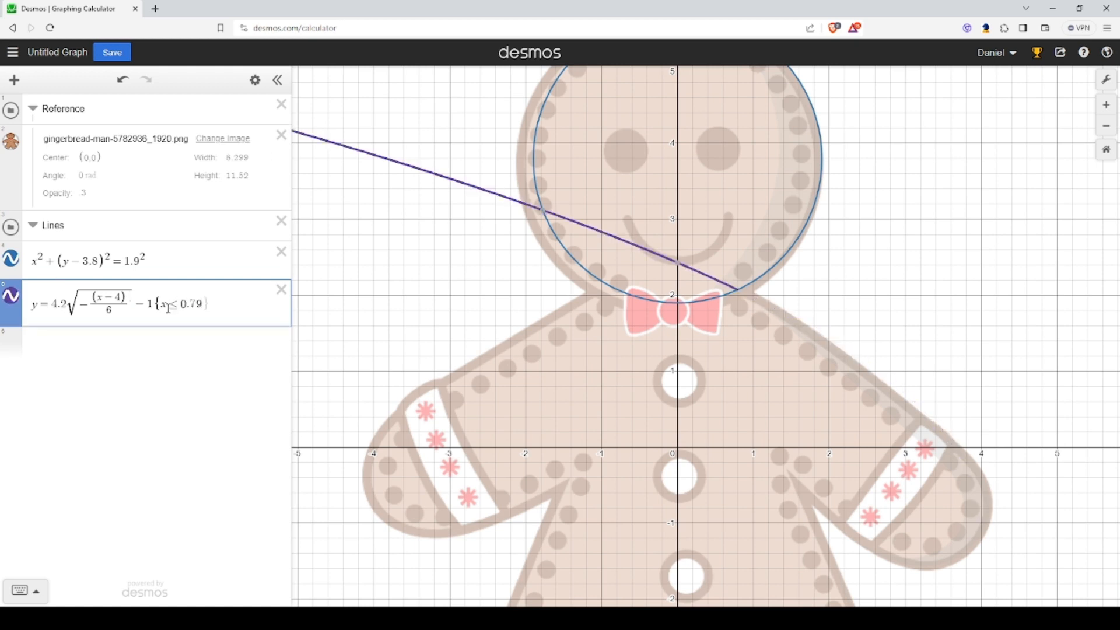
{"action": "left_click_drag", "start_coordinate": [168, 308], "coordinate": [181, 310]}
{"action": "type", "text": ">"}
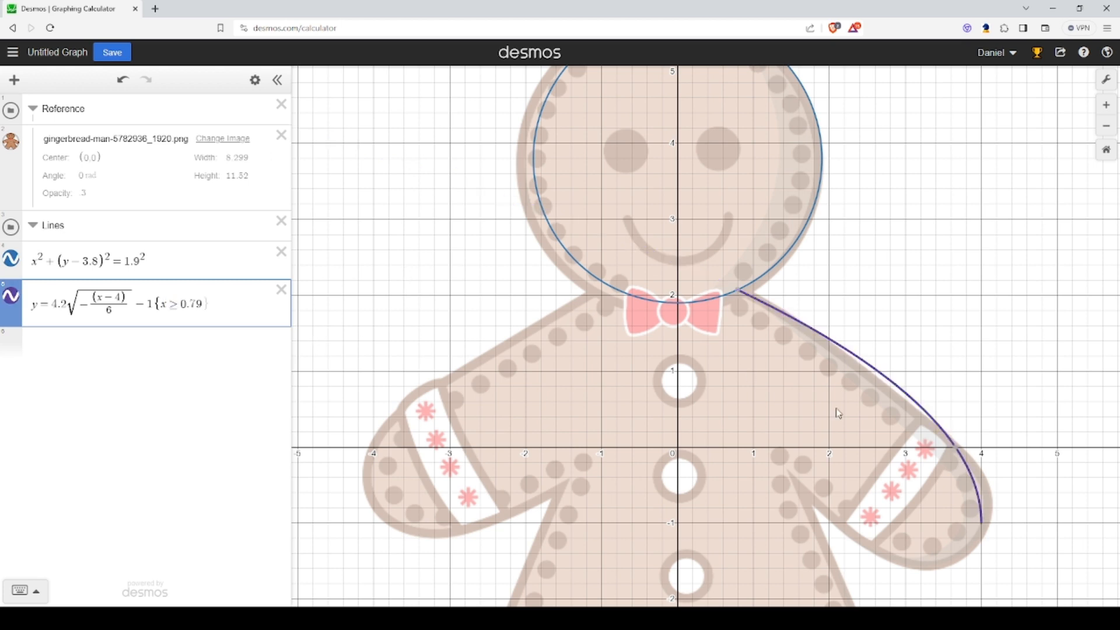
- Add a new expression graphing a lower semicircle of radius 1 with y=-√(1^2-x^2)
{"action": "left_click_drag", "start_coordinate": [912, 490], "coordinate": [804, 367]}
{"action": "scroll", "coordinate": [888, 399], "scroll_direction": "down", "scroll_amount": 1}
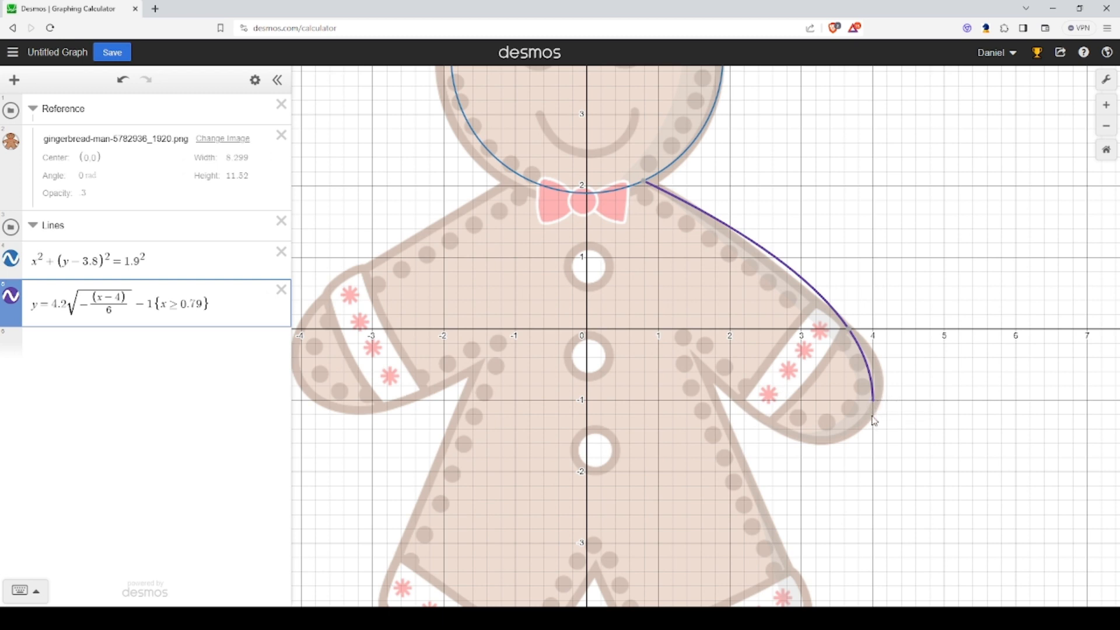
{"action": "scroll", "coordinate": [781, 407], "scroll_direction": "down", "scroll_amount": 1}
{"action": "scroll", "coordinate": [782, 407], "scroll_direction": "down", "scroll_amount": 1}
{"action": "scroll", "coordinate": [689, 391], "scroll_direction": "down", "scroll_amount": 1}
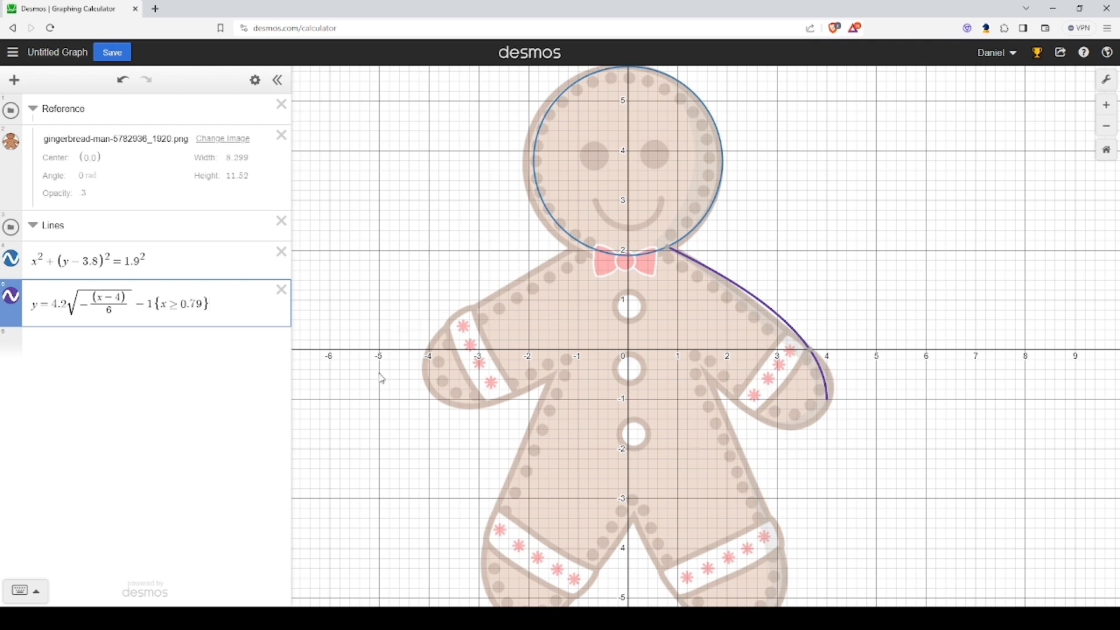
{"action": "left_click", "coordinate": [281, 328]}
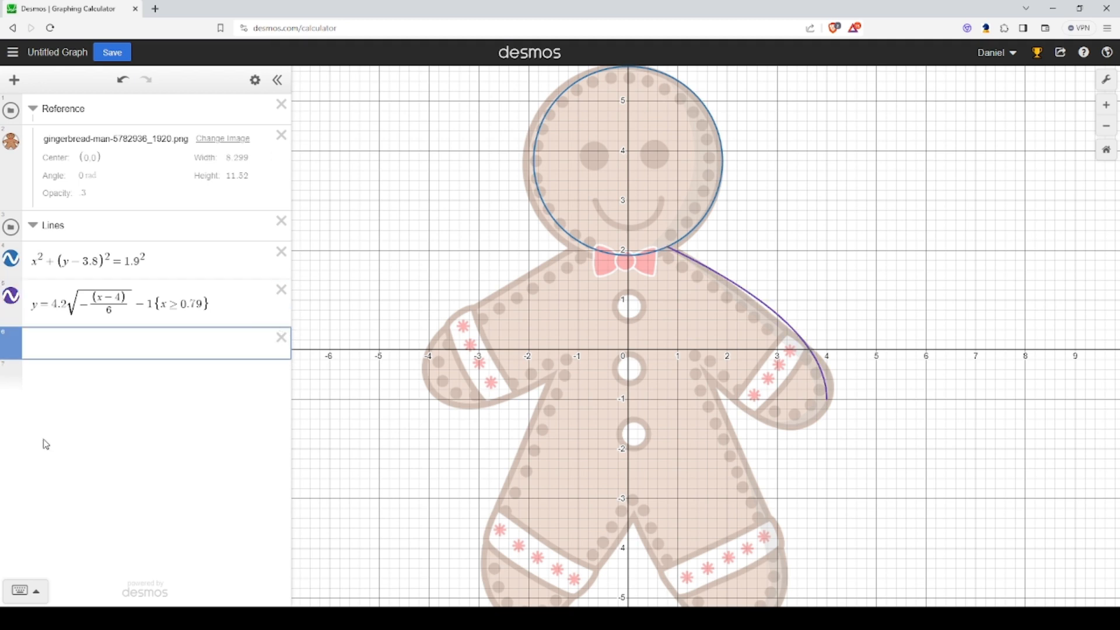
{"action": "type", "text": "y="}
{"action": "type", "text": "sqrt"}
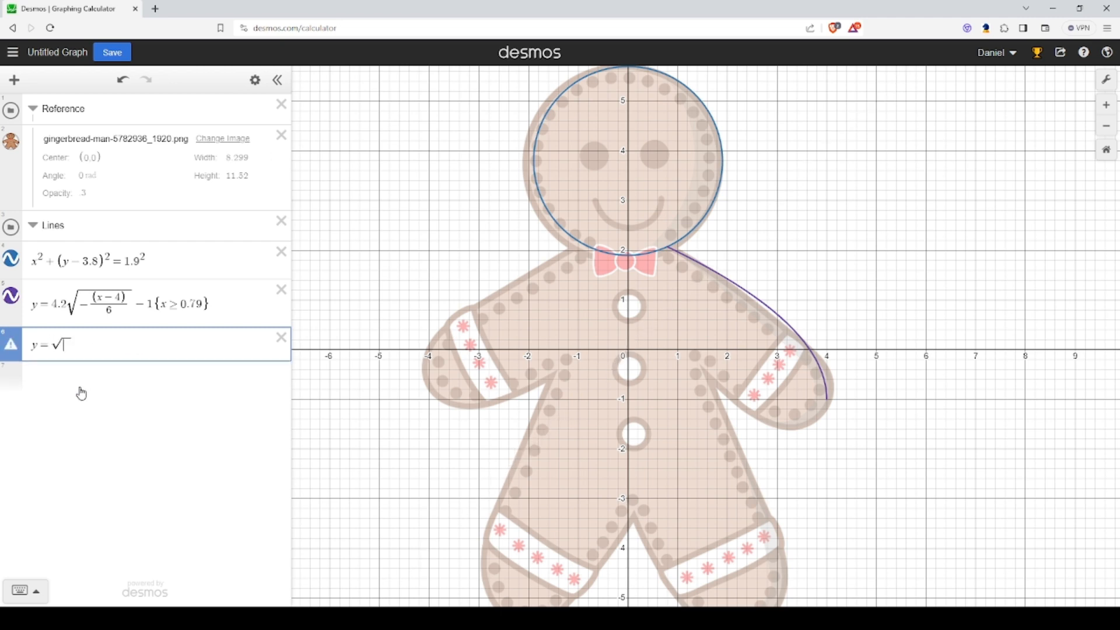
{"action": "type", "text": "1"}
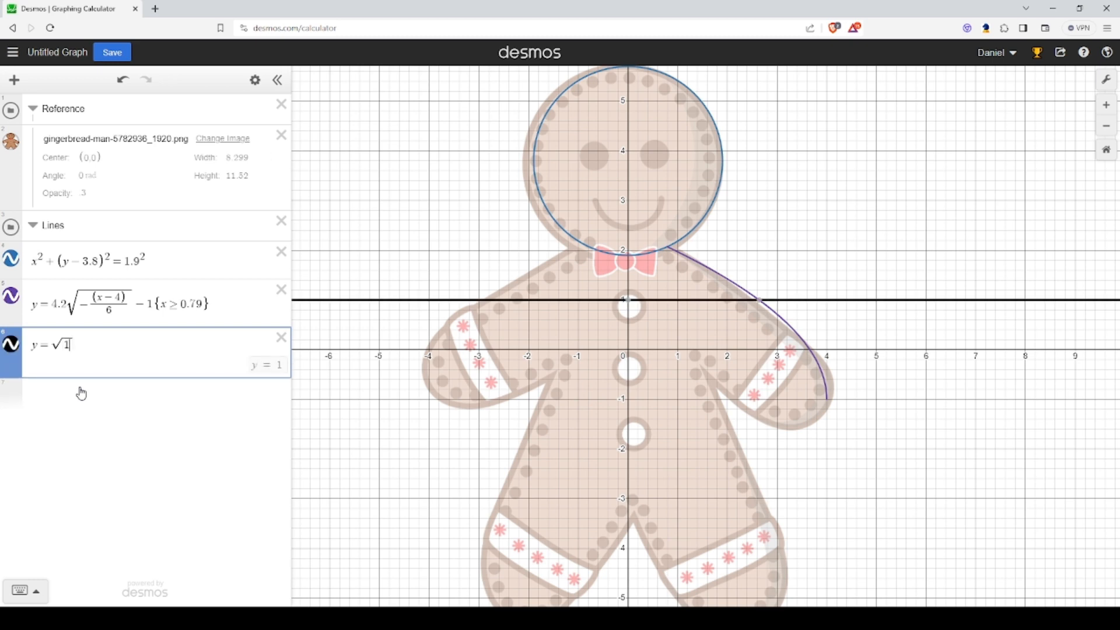
{"action": "type", "text": "^2"}
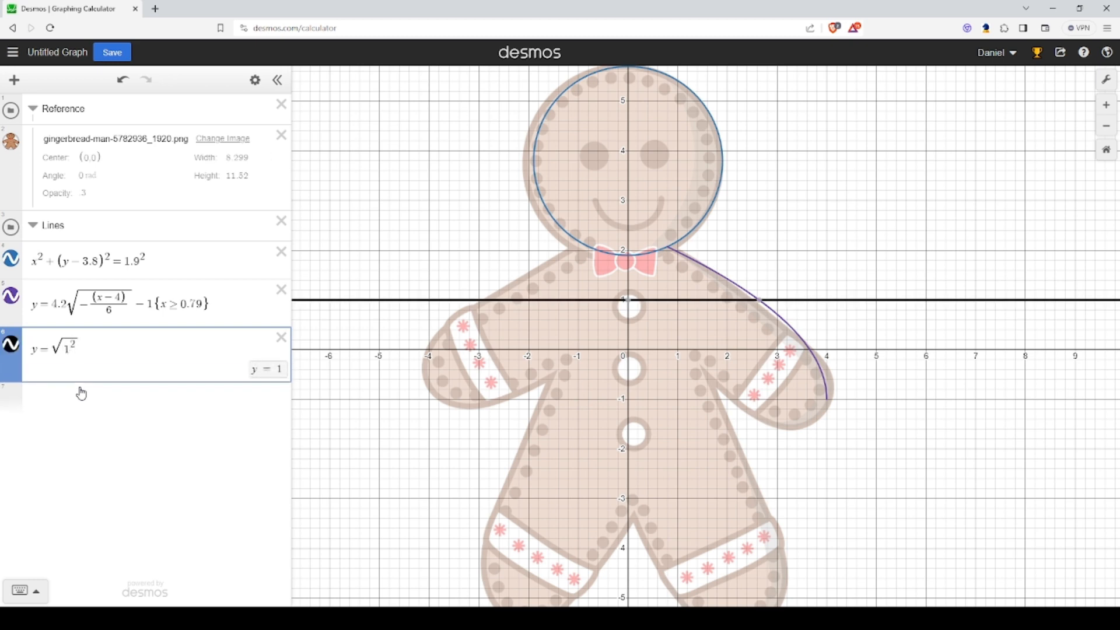
{"action": "type", "text": "-"}
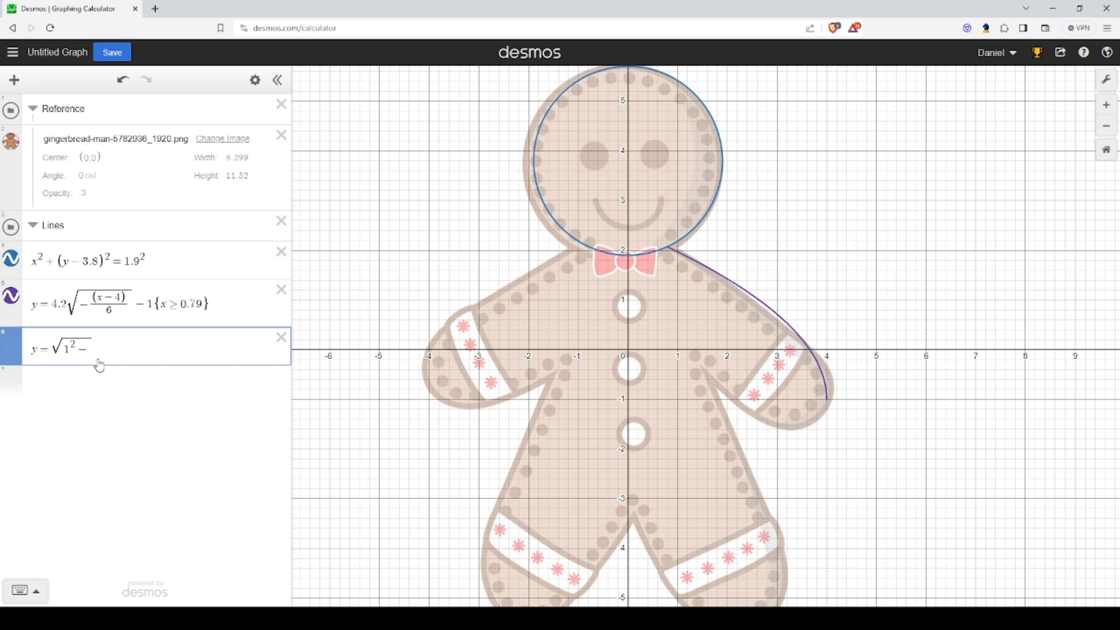
{"action": "type", "text": "x^12"}
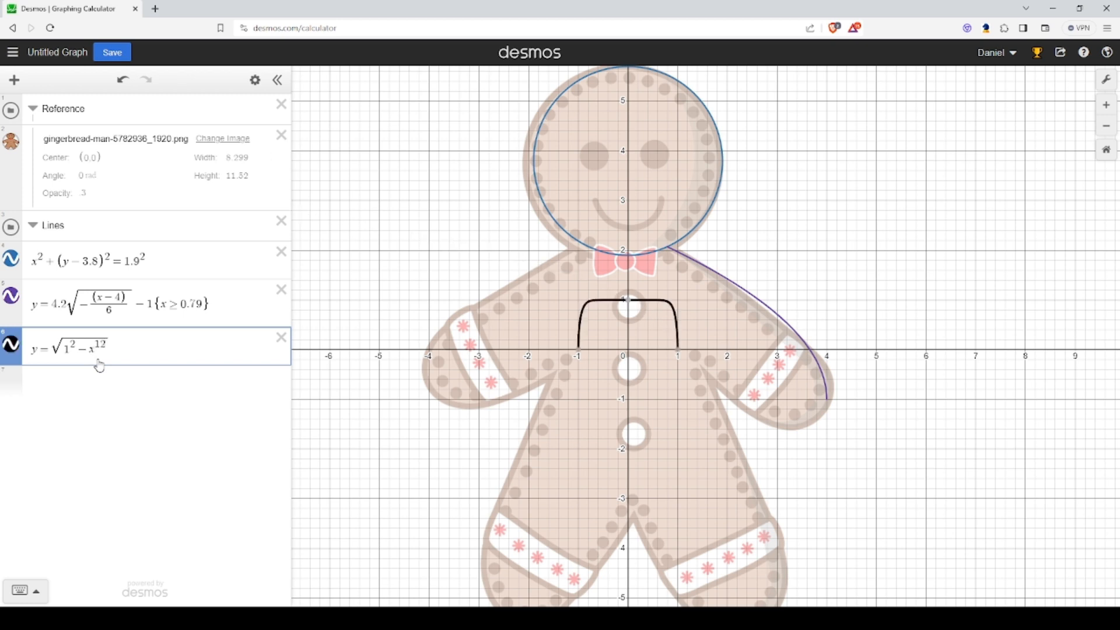
{"action": "key", "text": "BackSpace"}
{"action": "key", "text": "BackSpace"}
{"action": "type", "text": "2"}
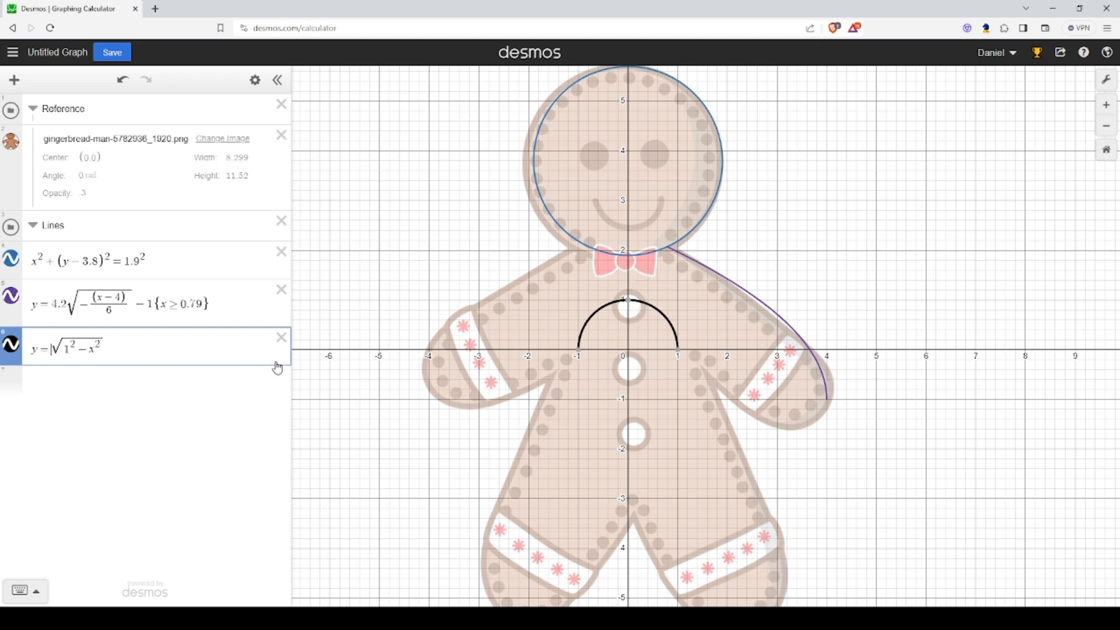
{"action": "type", "text": "-"}
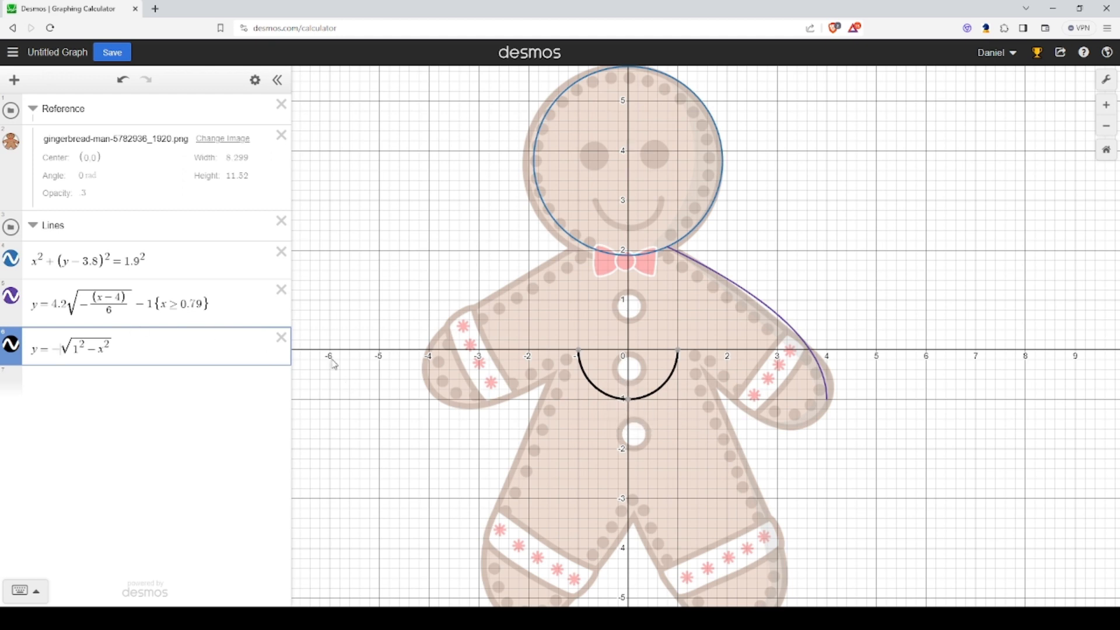
- Shift the semicircle horizontally onto the right hand by replacing its x term with (x-3.3)
{"action": "double_click", "coordinate": [100, 349]}
{"action": "key", "text": "BackSpace"}
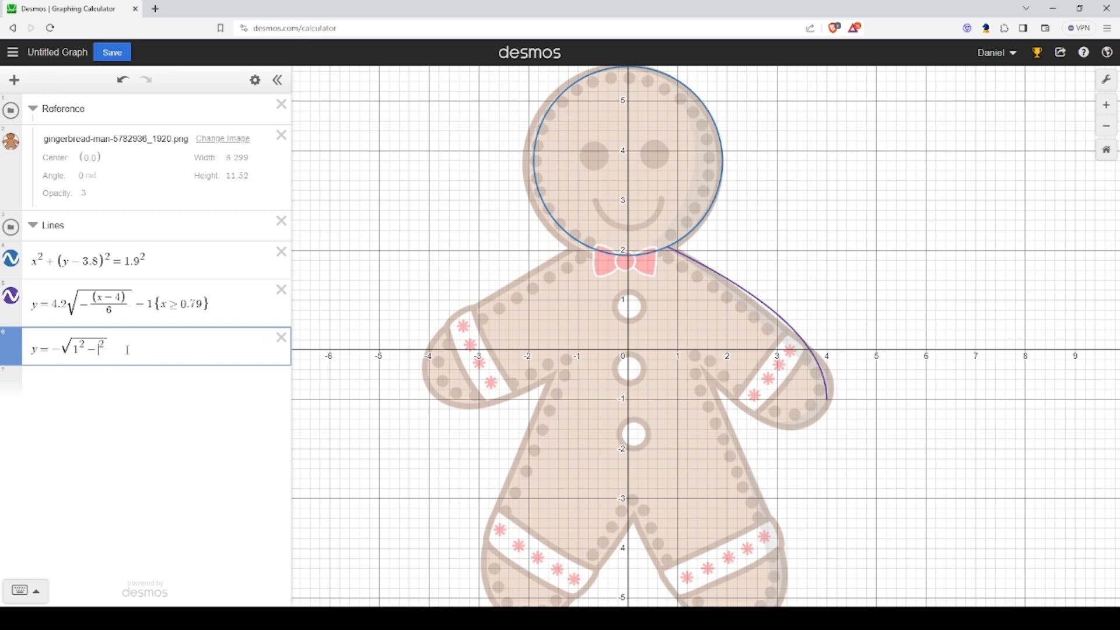
{"action": "type", "text": "("}
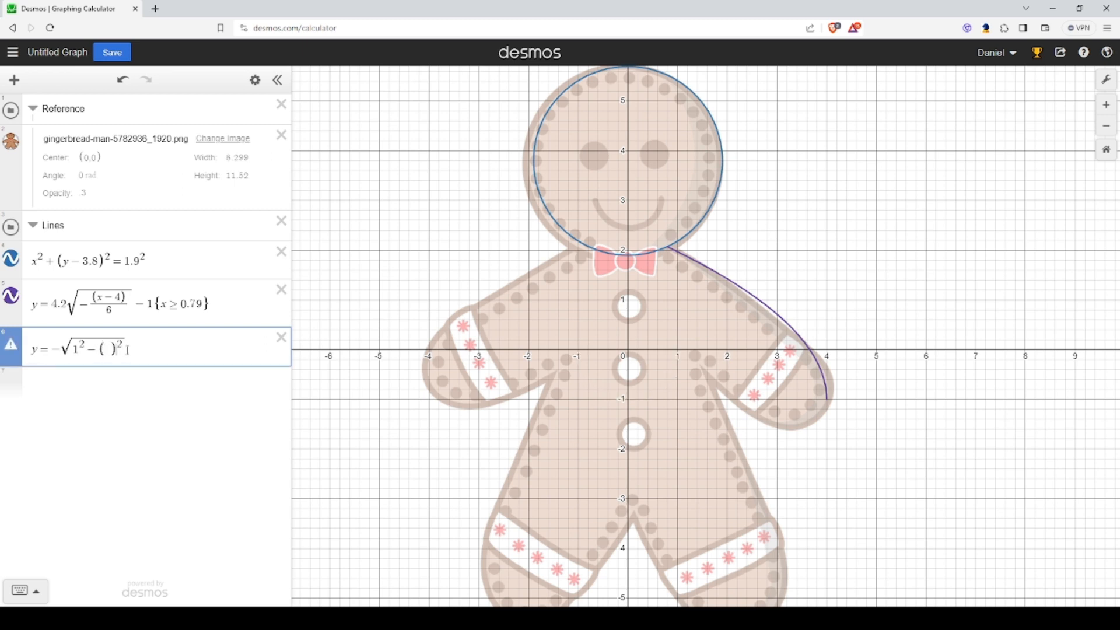
{"action": "type", "text": "x-3.2"}
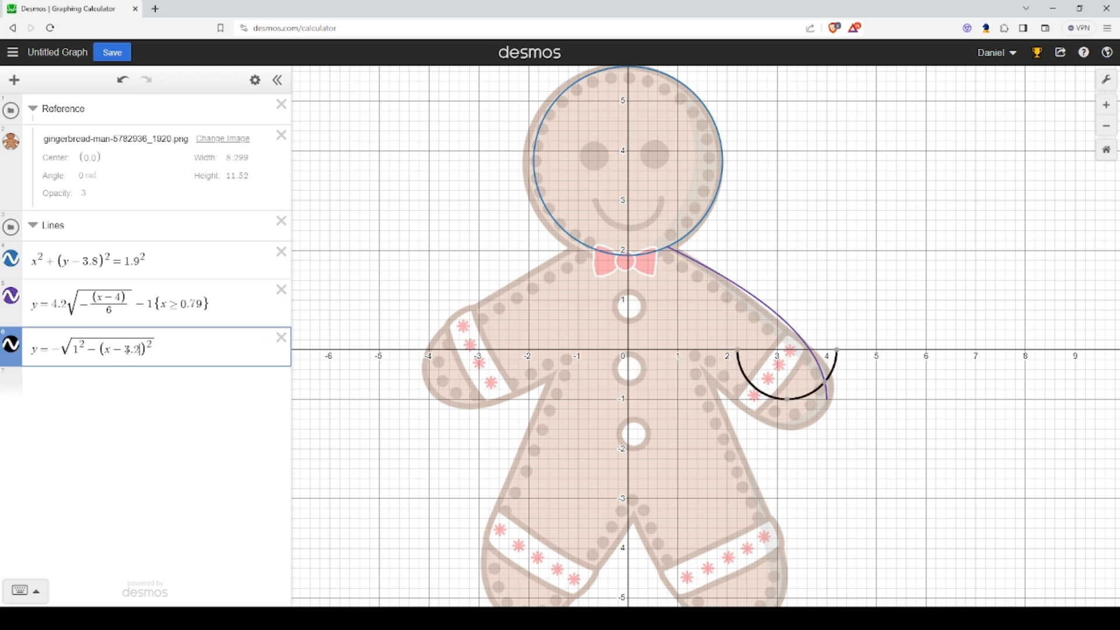
{"action": "key", "text": "BackSpace"}
{"action": "type", "text": "3"}
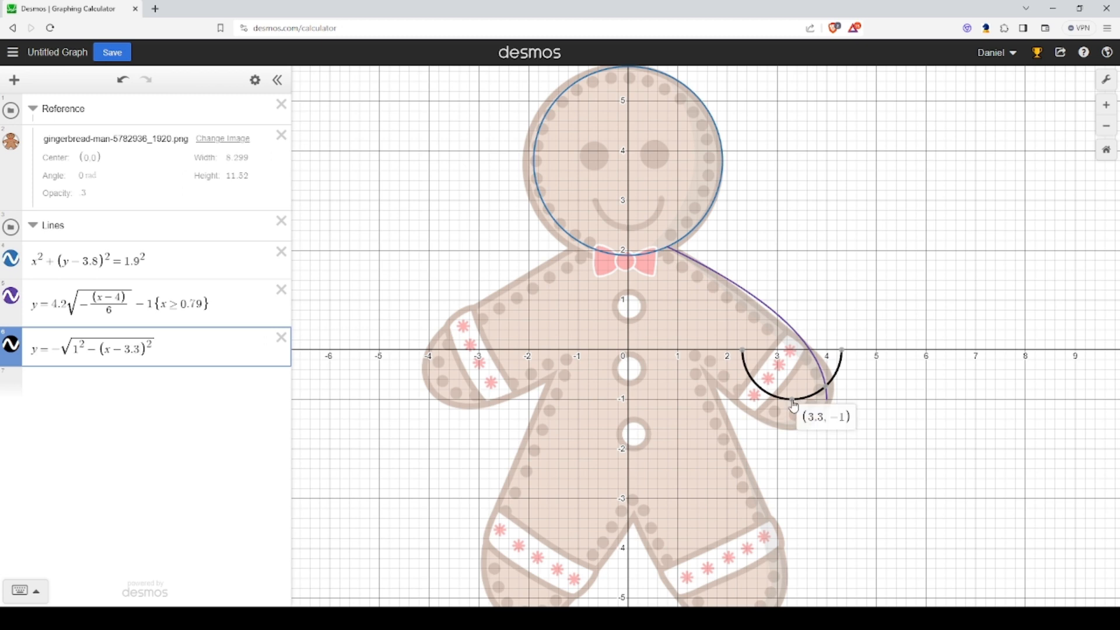
{"action": "left_click", "coordinate": [828, 403]}
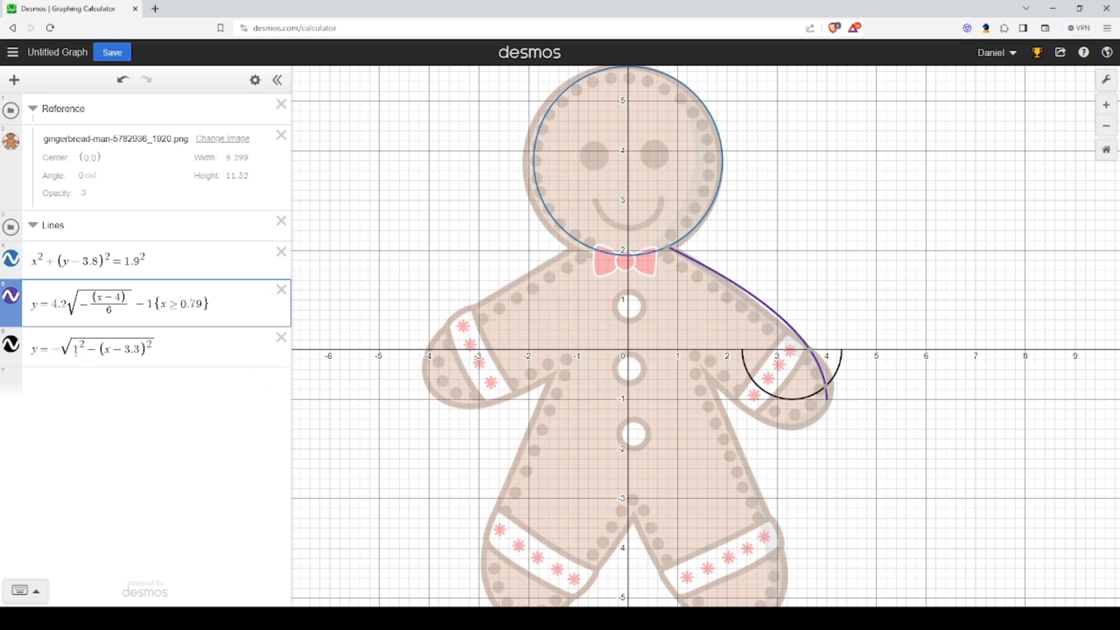
- Set the hand semicircle's radius to 0.7 and lower it by subtracting 1 from the equation
{"action": "double_click", "coordinate": [75, 351]}
{"action": "key", "text": "BackSpace"}
{"action": "type", "text": "("}
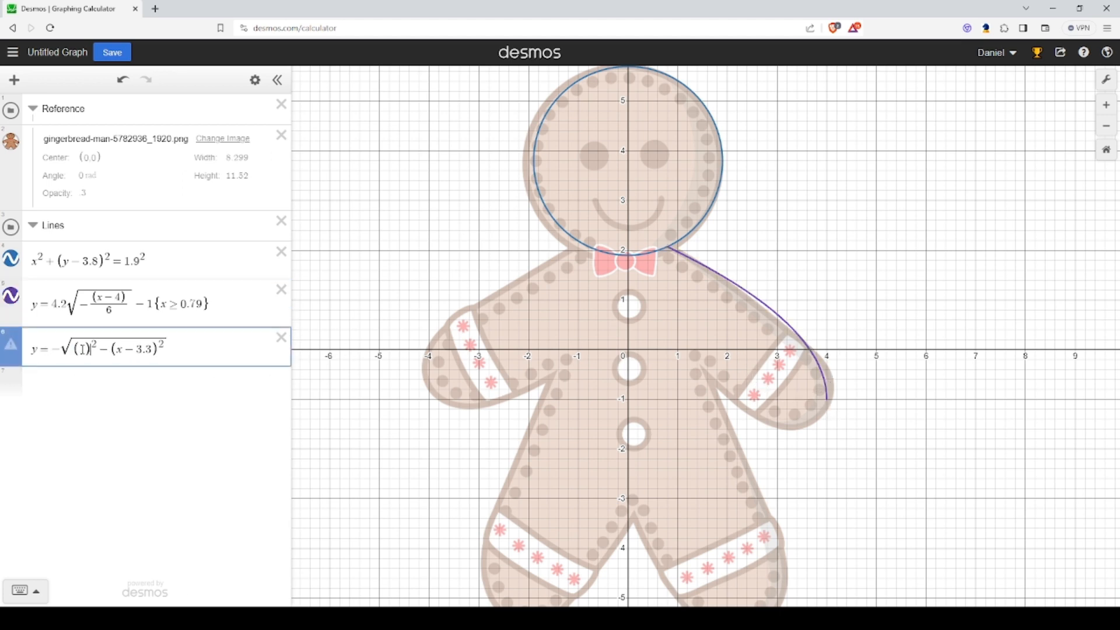
{"action": "type", "text": "0.7"}
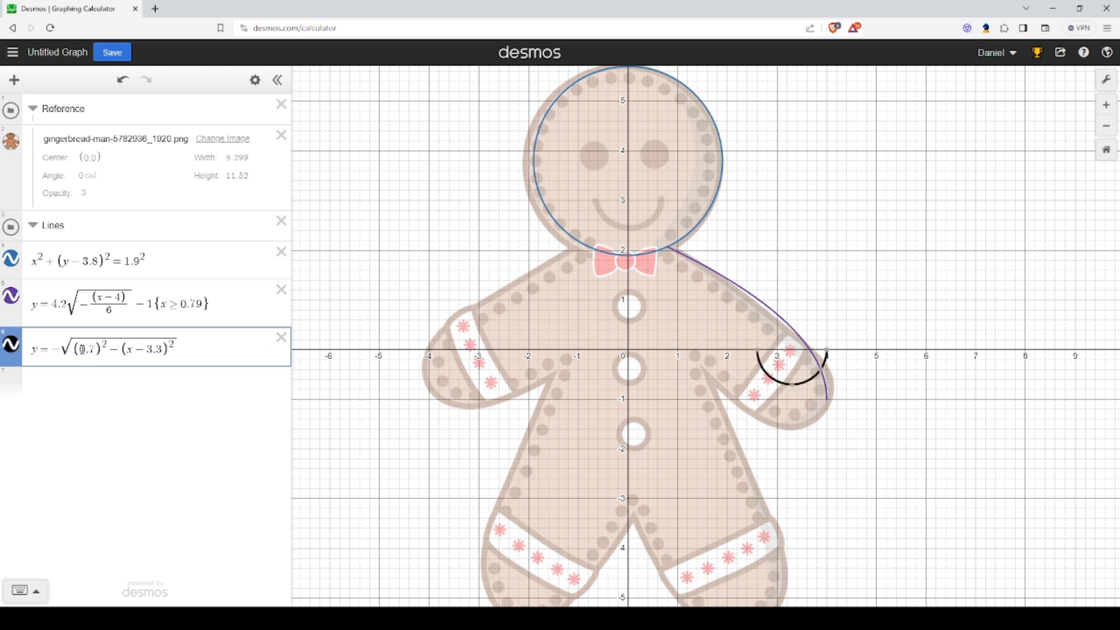
{"action": "left_click", "coordinate": [827, 400]}
{"action": "left_click", "coordinate": [215, 349]}
{"action": "type", "text": "-1"}
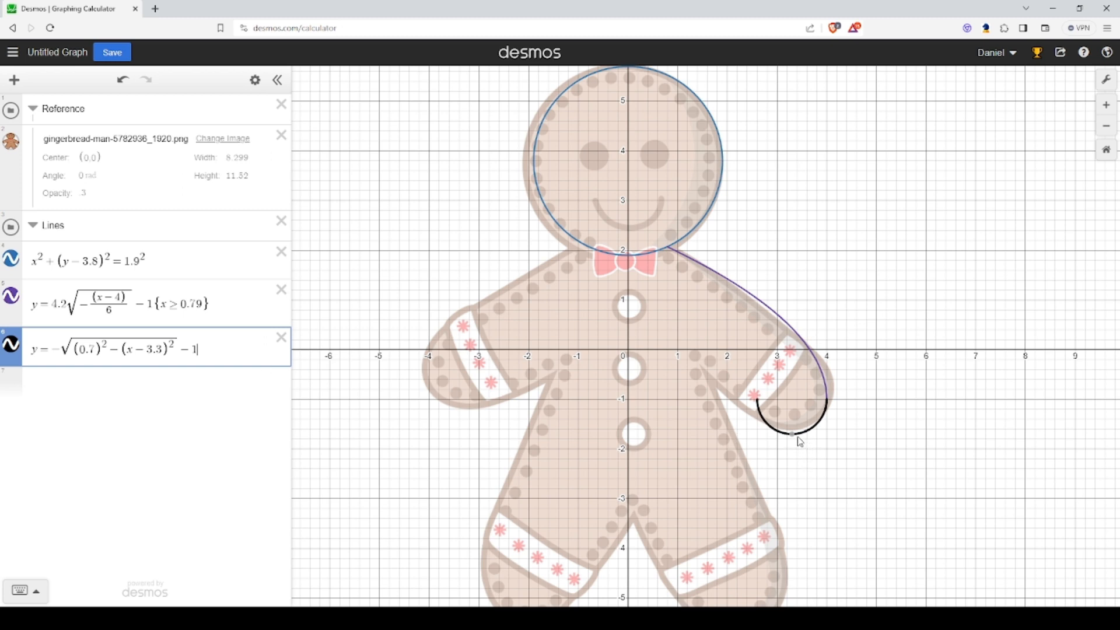
- Keep only the outer half of the hand semicircle by adding the domain condition {x≥3.3}
{"action": "mouse_move", "coordinate": [796, 439]}
{"action": "type", "text": "{x≥"}
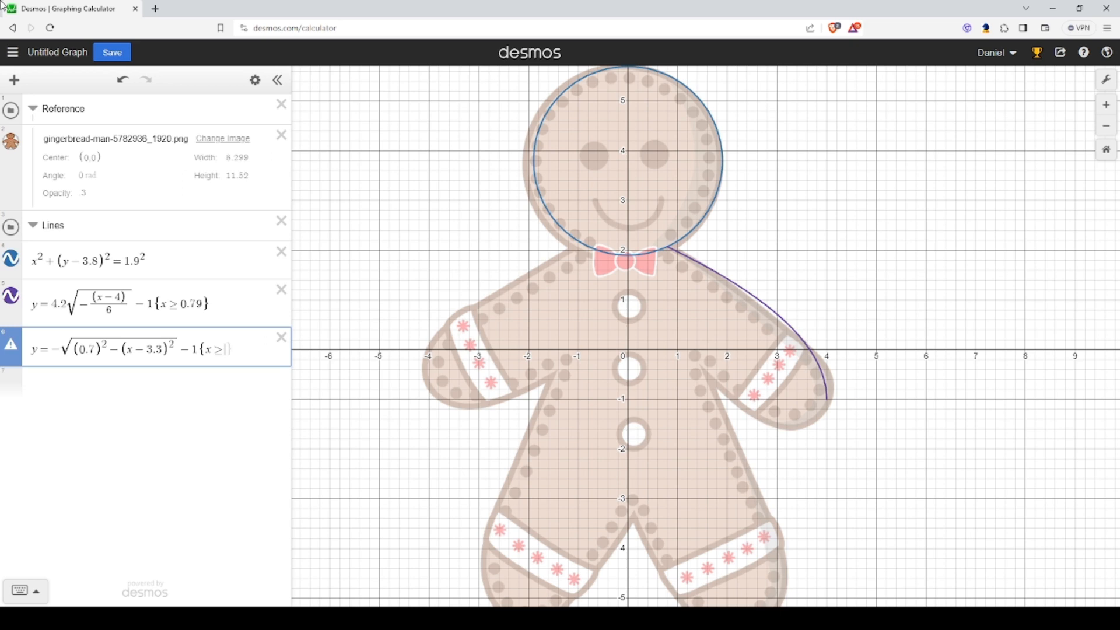
{"action": "type", "text": "3.3"}
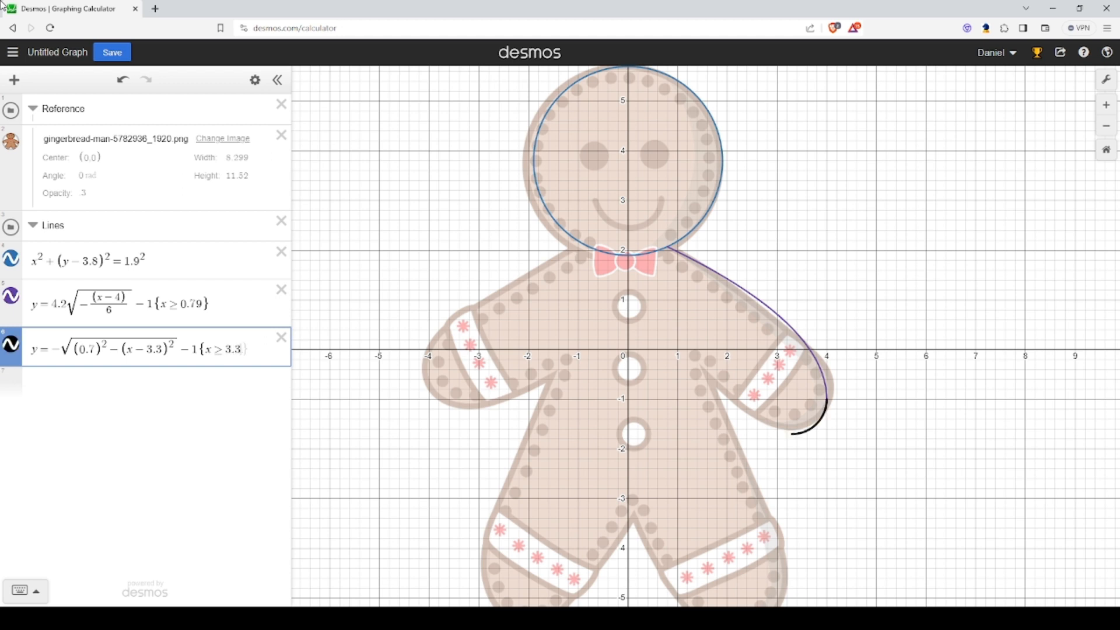
{"action": "left_click", "coordinate": [959, 484]}
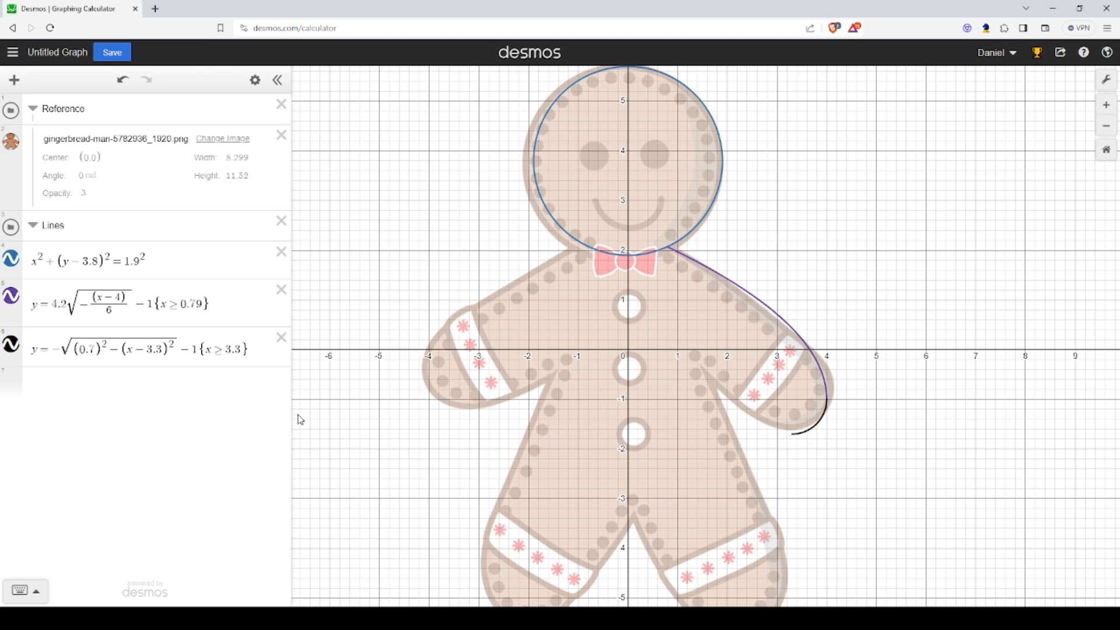
{"action": "left_click", "coordinate": [257, 350]}
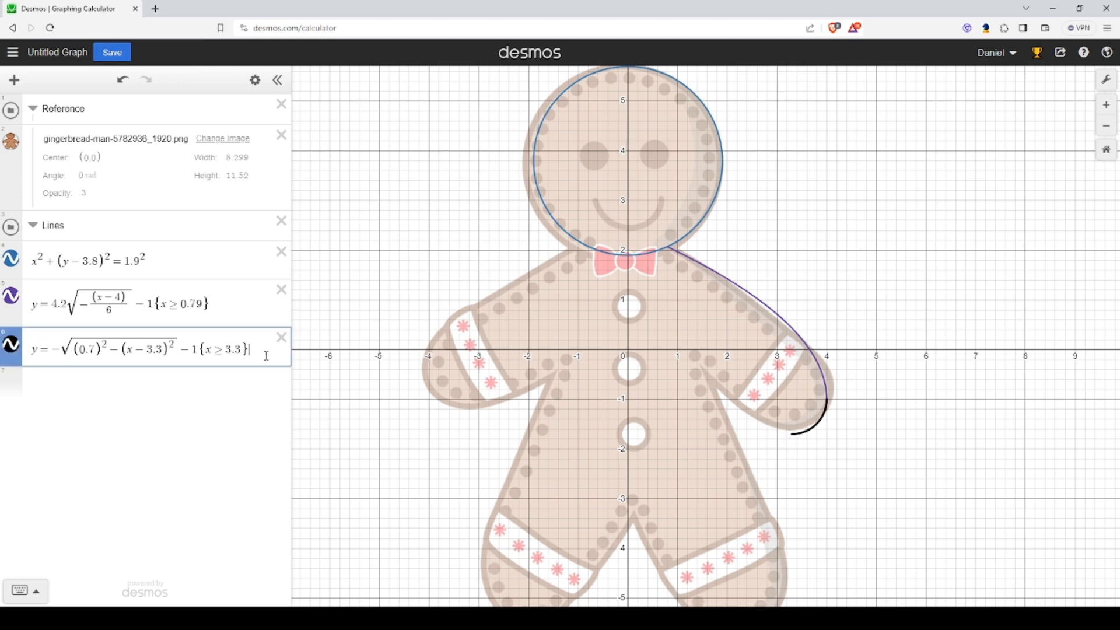
- Graph the hyperbolas x^2-y^2=1 and y^2-x^2=1 as two new expressions
{"action": "key", "text": "Return"}
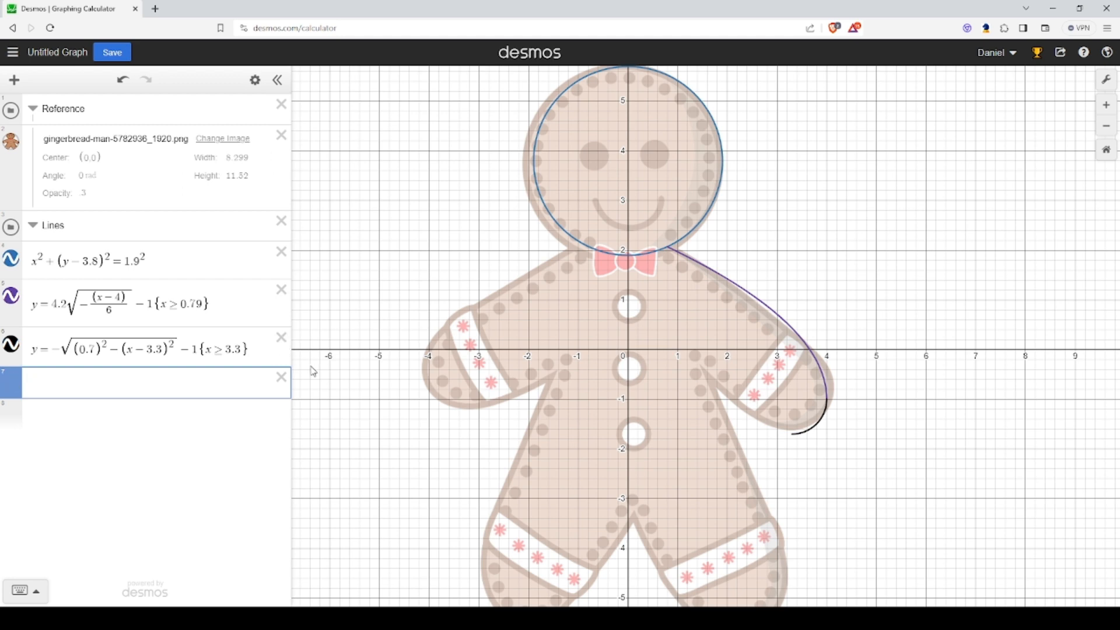
{"action": "type", "text": "x^2-y^2"}
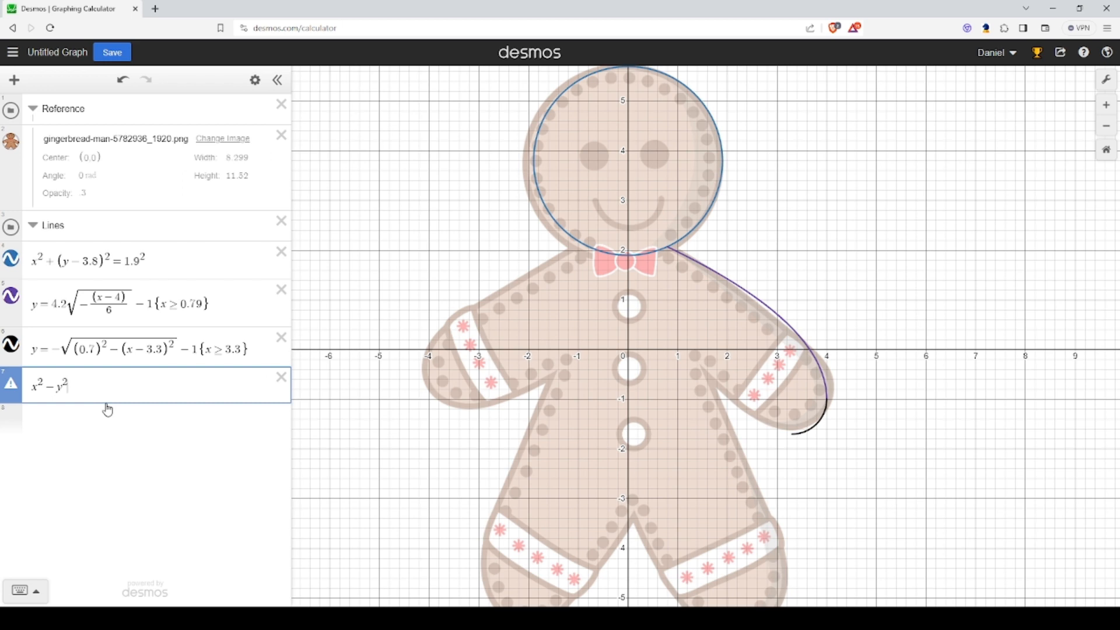
{"action": "type", "text": "=1"}
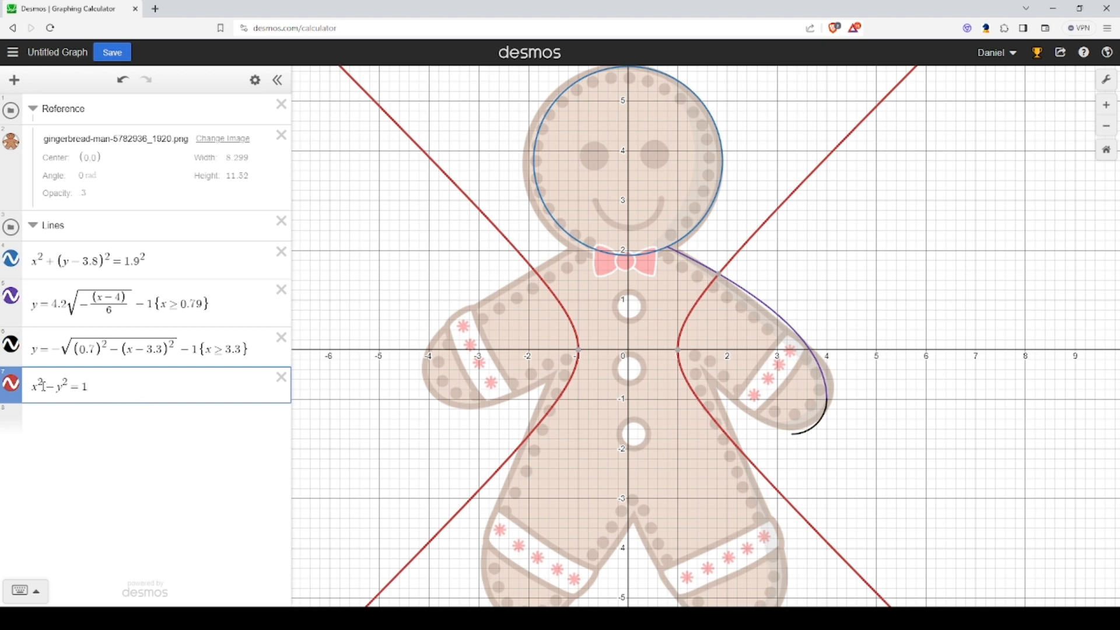
{"action": "key", "text": "Return"}
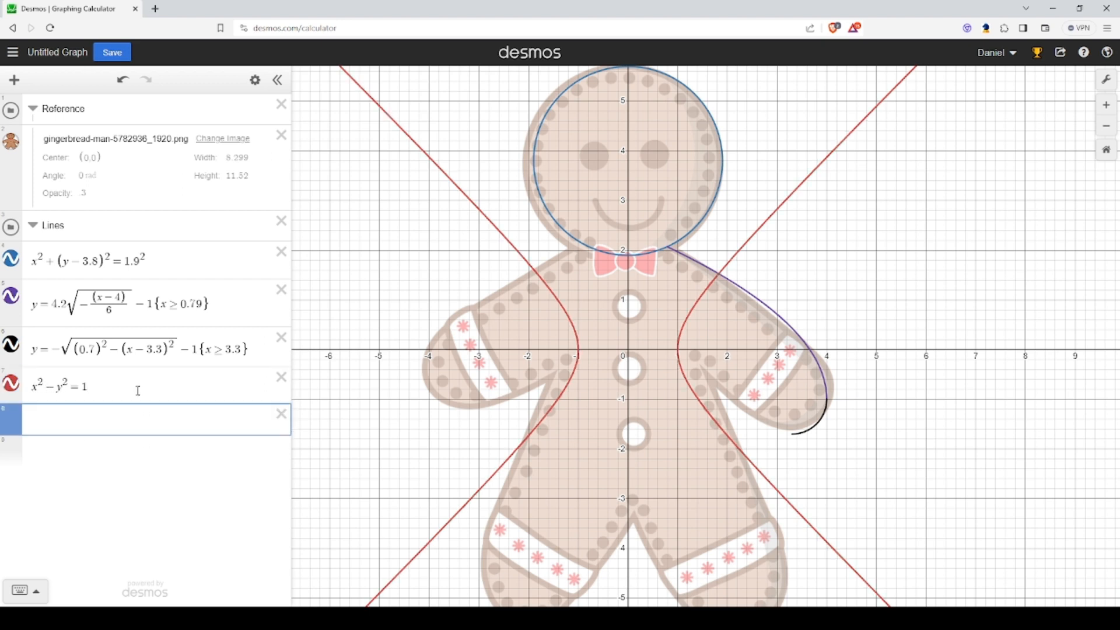
{"action": "type", "text": "y^2-x"}
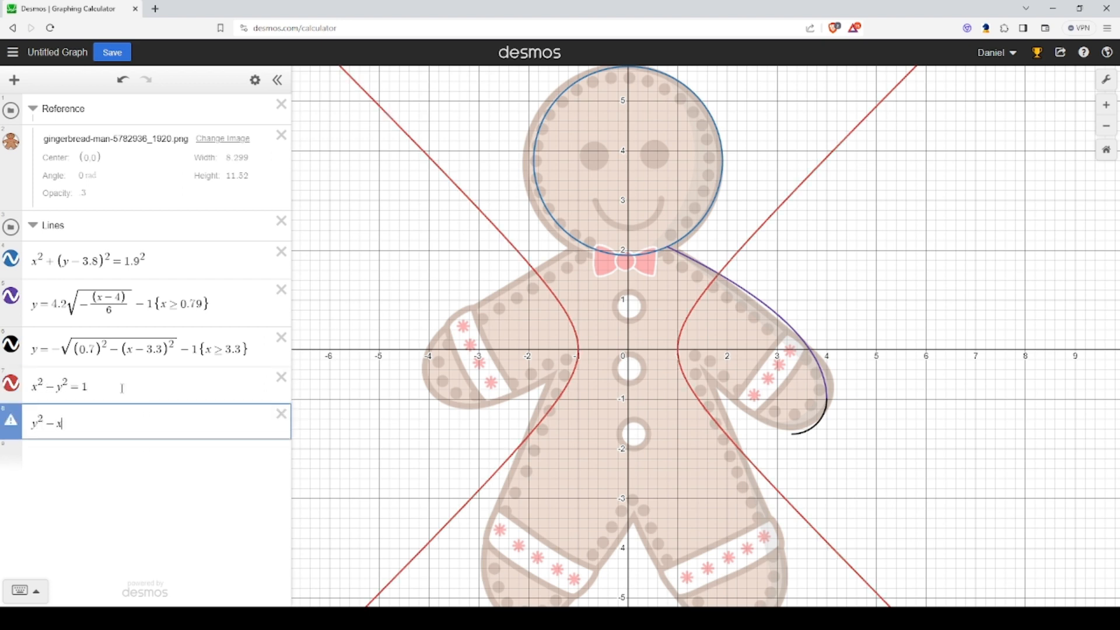
{"action": "type", "text": "^2=1"}
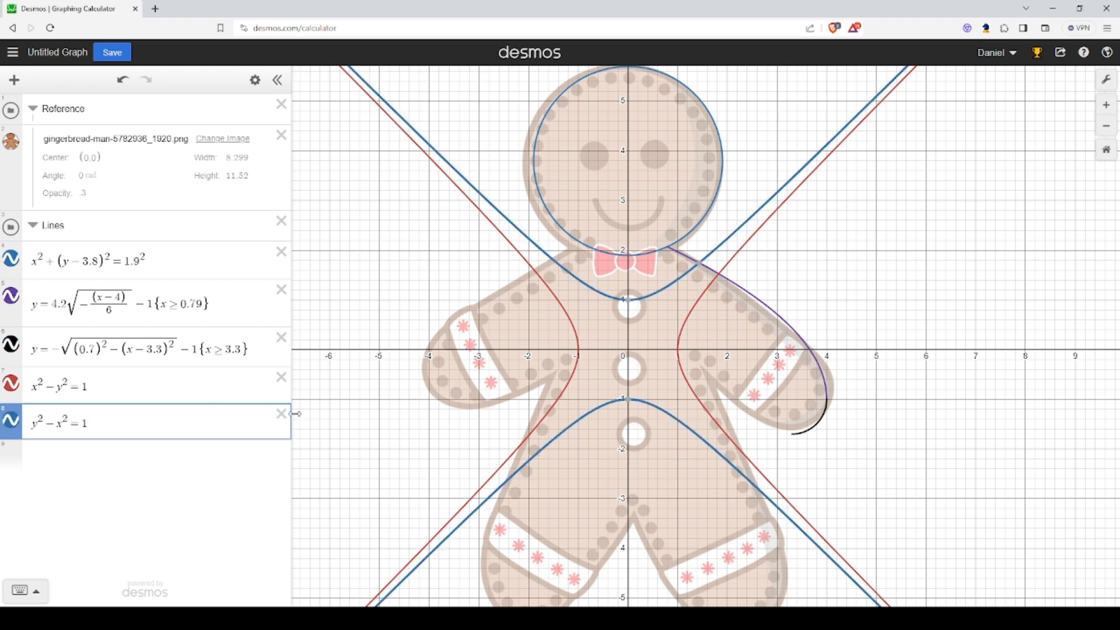
- Delete the sideways-opening hyperbola x^2-y^2=1
{"action": "left_click_drag", "start_coordinate": [117, 391], "coordinate": [24, 386]}
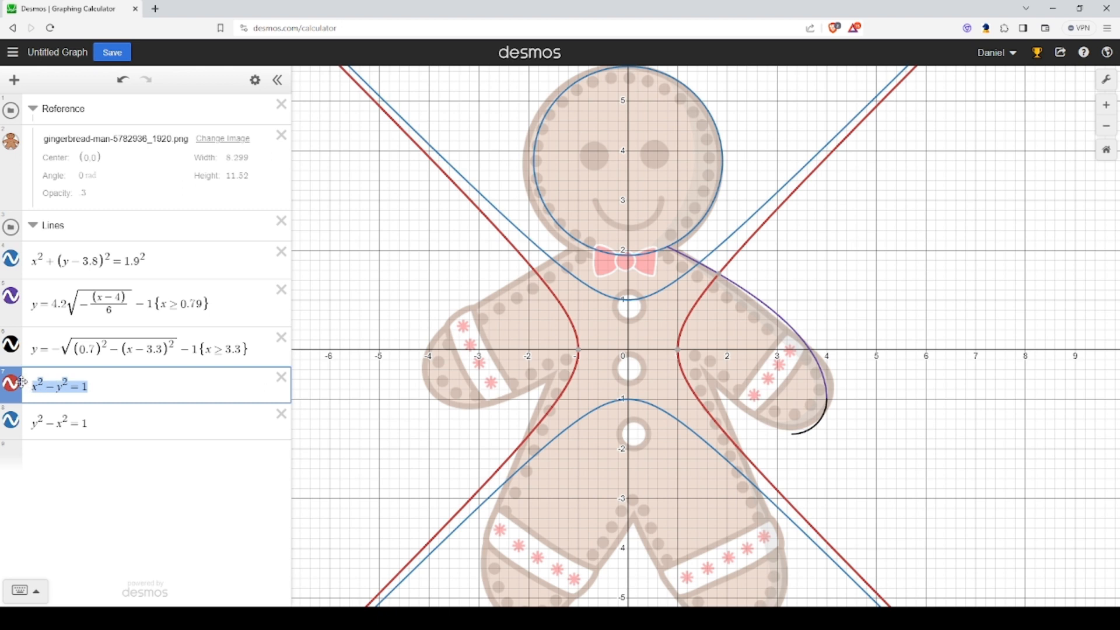
{"action": "left_click", "coordinate": [126, 413]}
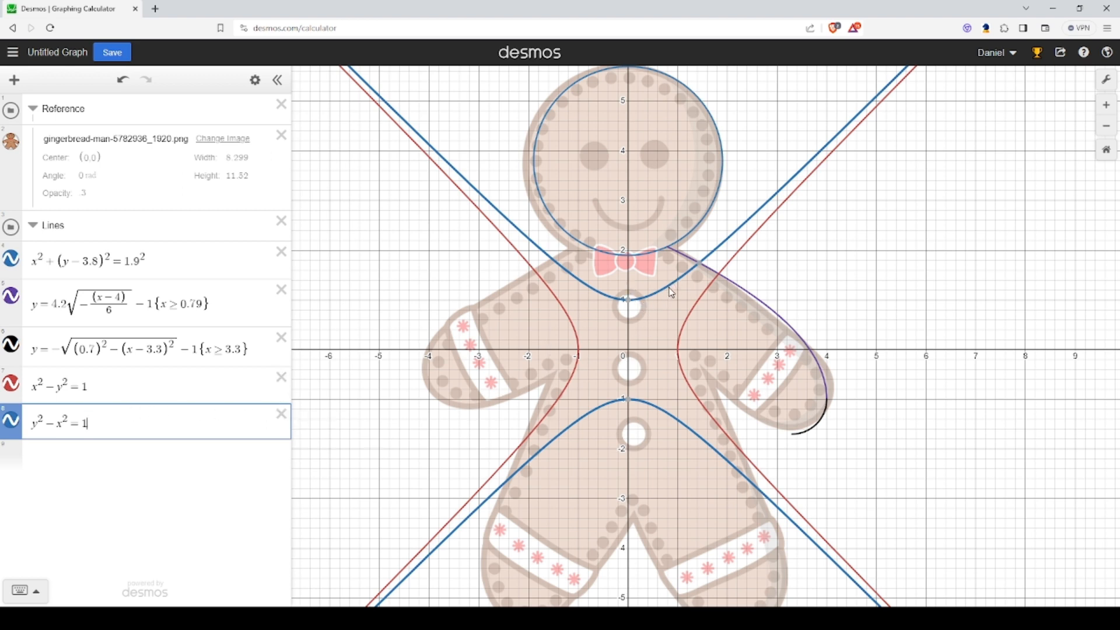
{"action": "left_click", "coordinate": [283, 379]}
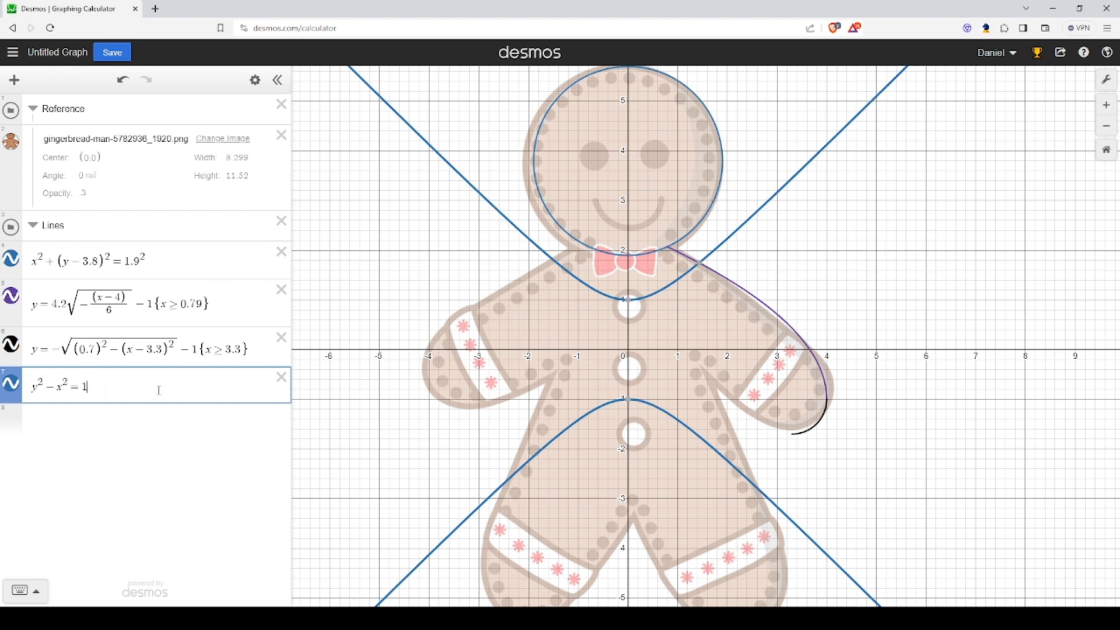
- Replace the remaining hyperbola's equation with its upper branch, y=√(1^2+x^2)
{"action": "left_click_drag", "start_coordinate": [129, 391], "coordinate": [88, 388]}
{"action": "key", "text": "shift+Left"}
{"action": "key", "text": "shift+Left"}
{"action": "key", "text": "shift+Left"}
{"action": "key", "text": "shift+Left"}
{"action": "key", "text": "shift+Left"}
{"action": "key", "text": "shift+Left"}
{"action": "key", "text": "shift+Left"}
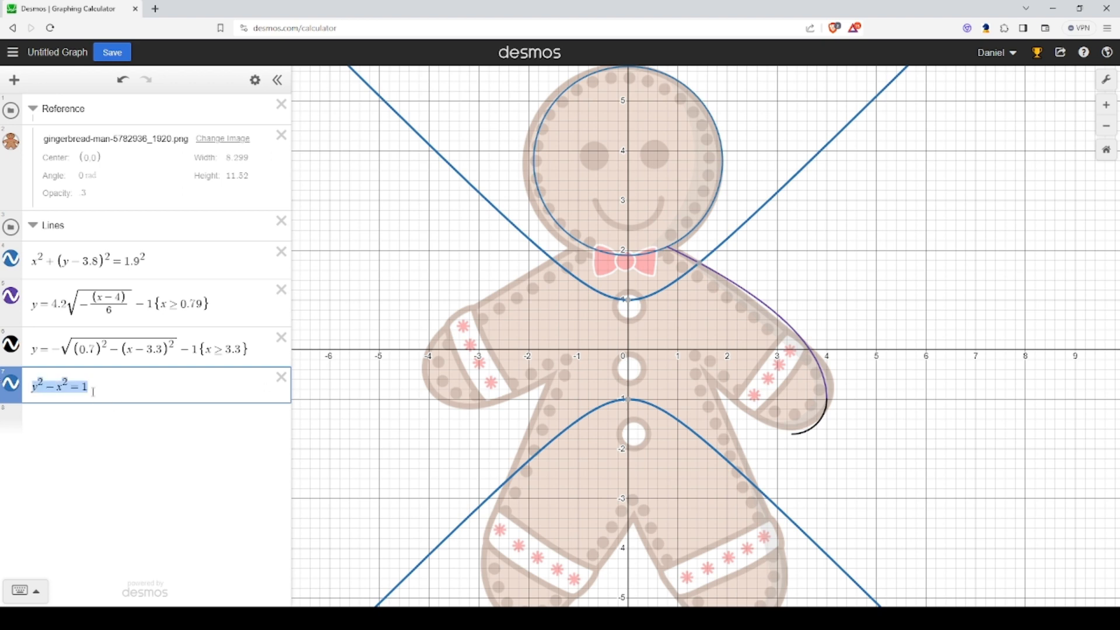
{"action": "type", "text": "y=sqrt"}
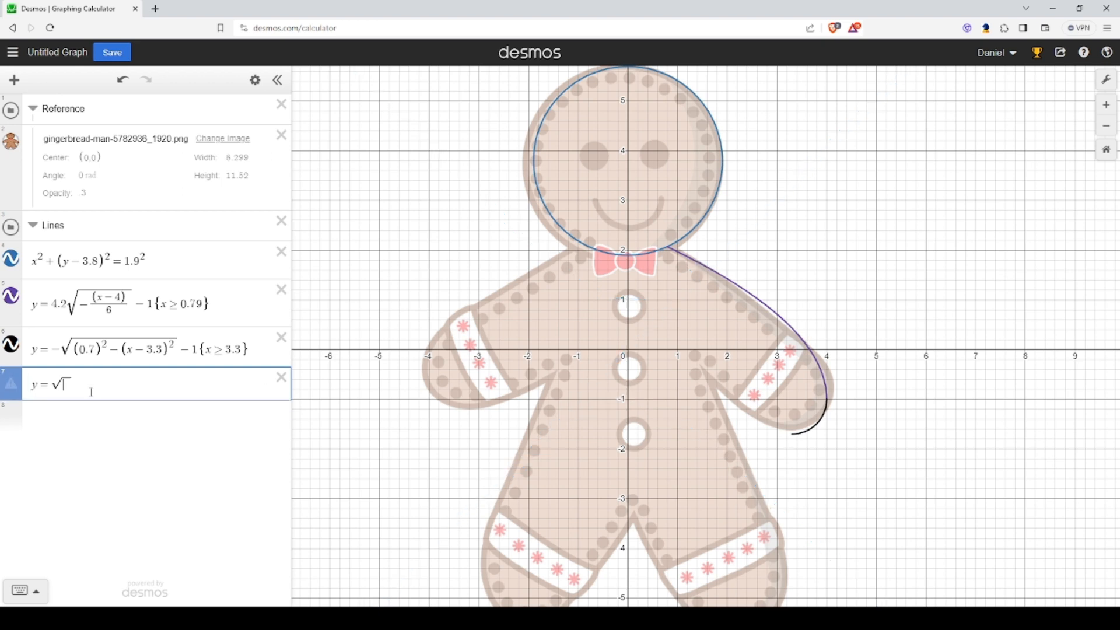
{"action": "type", "text": "1"}
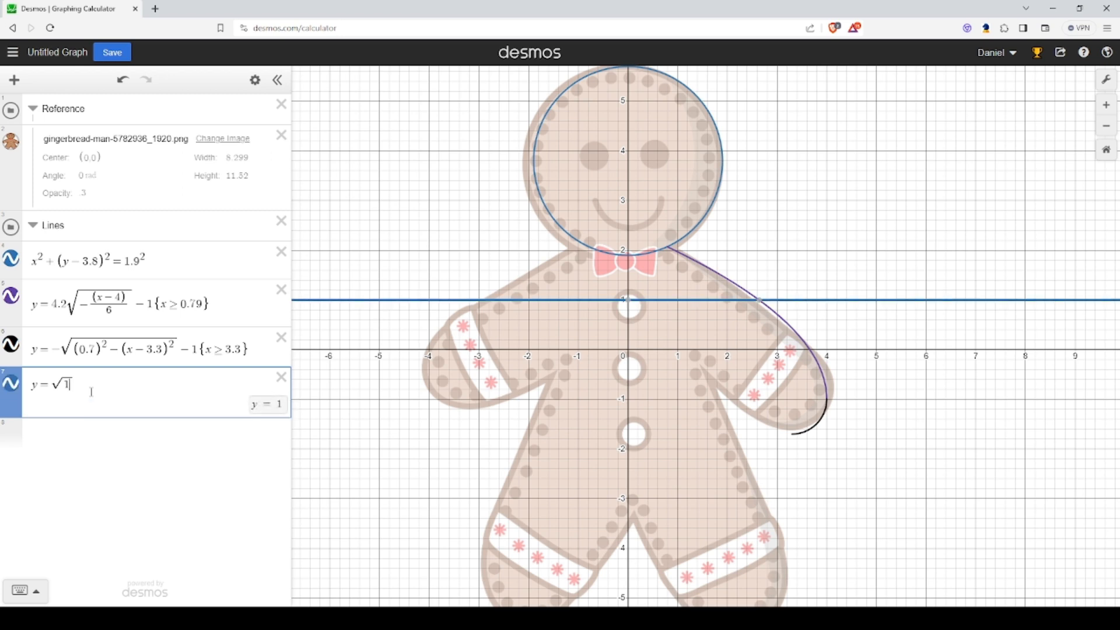
{"action": "type", "text": "^2"}
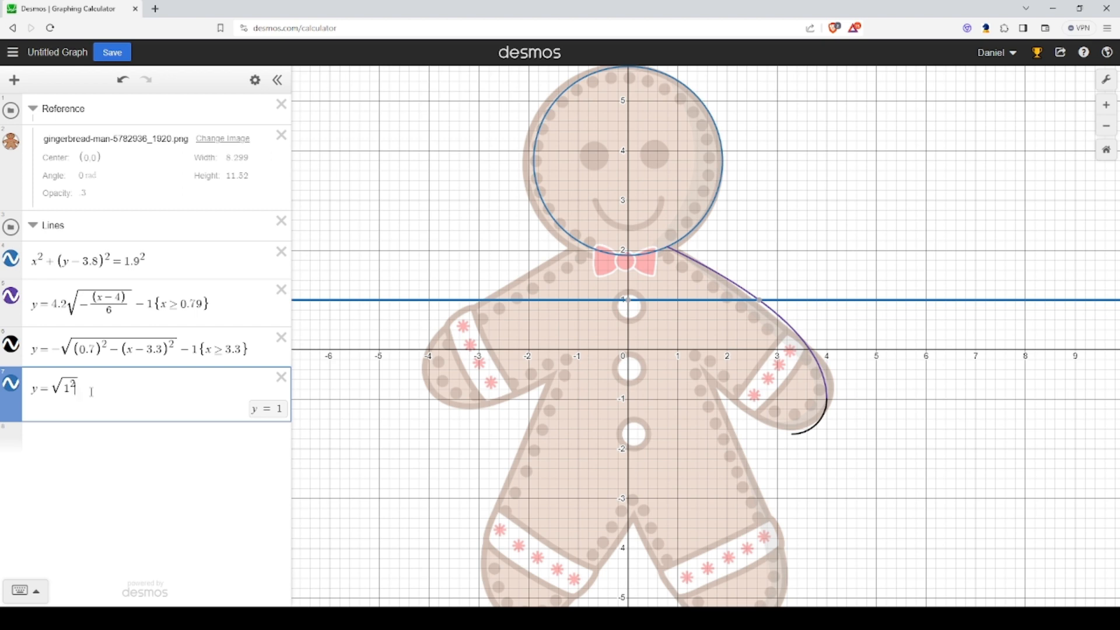
{"action": "key", "text": "Right"}
{"action": "type", "text": "+x^"}
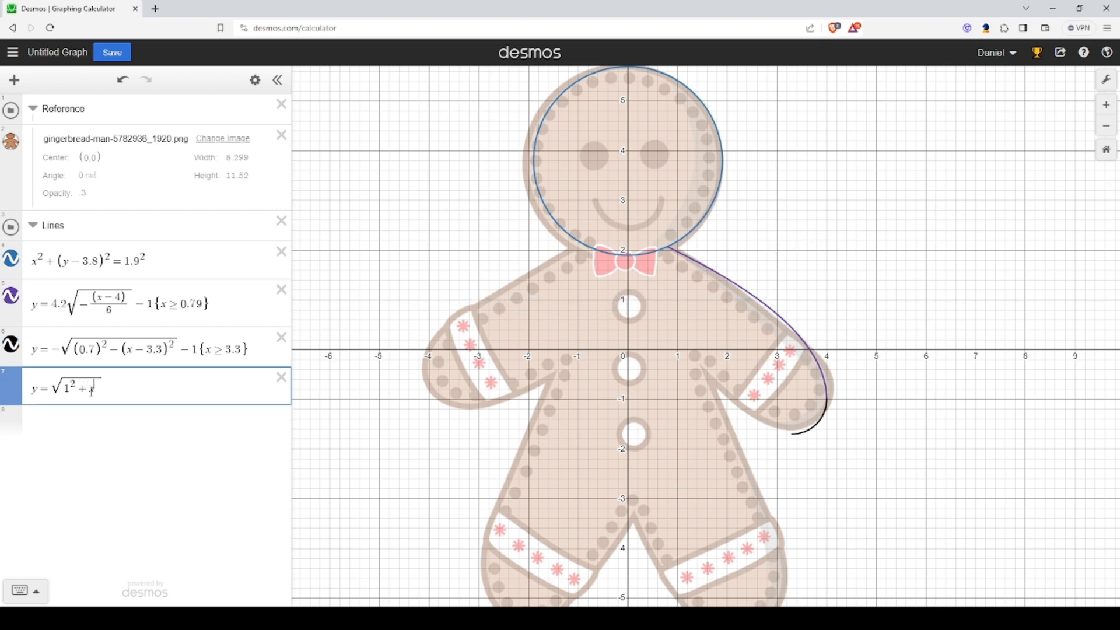
{"action": "type", "text": "2"}
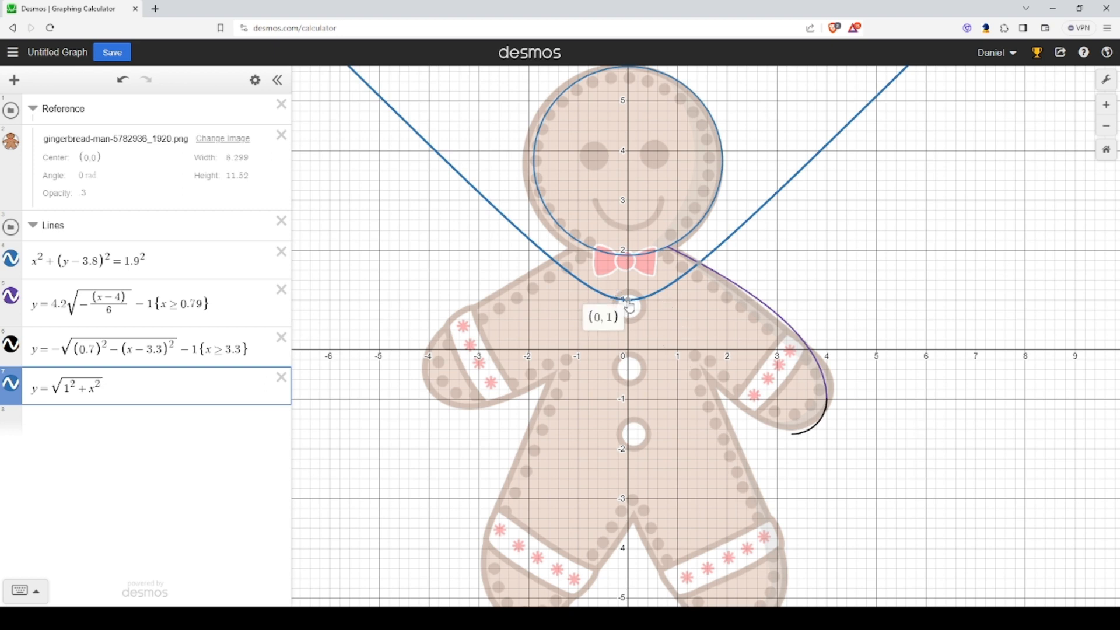
- Shift the hyperbola branch horizontally to the end of the hand arc by replacing its x term with (x-3.3)
{"action": "left_click", "coordinate": [797, 435]}
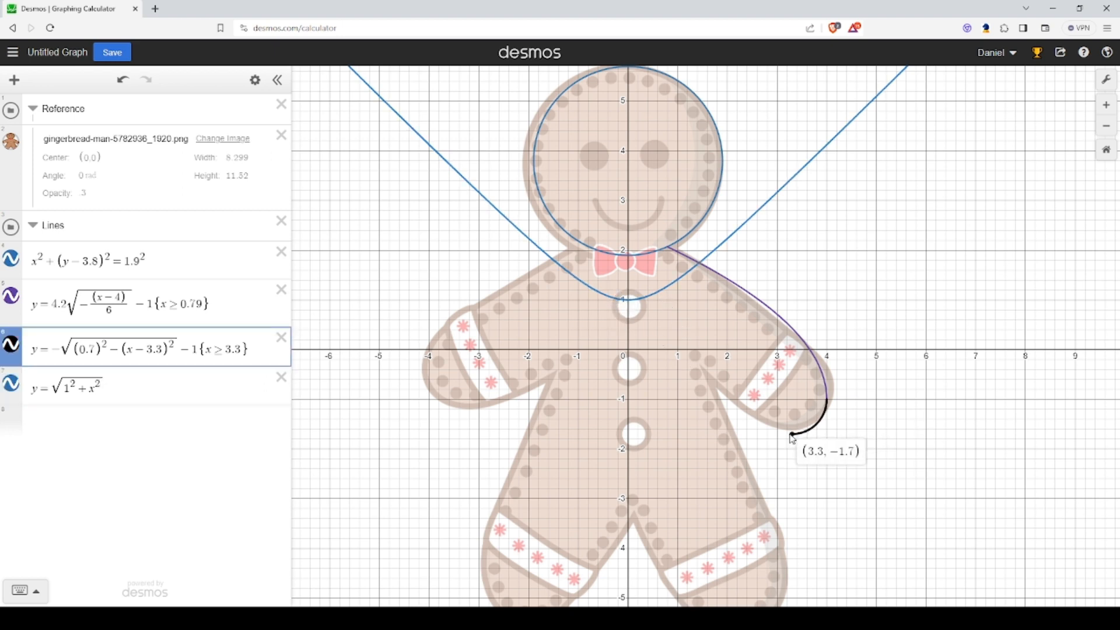
{"action": "left_click", "coordinate": [95, 392]}
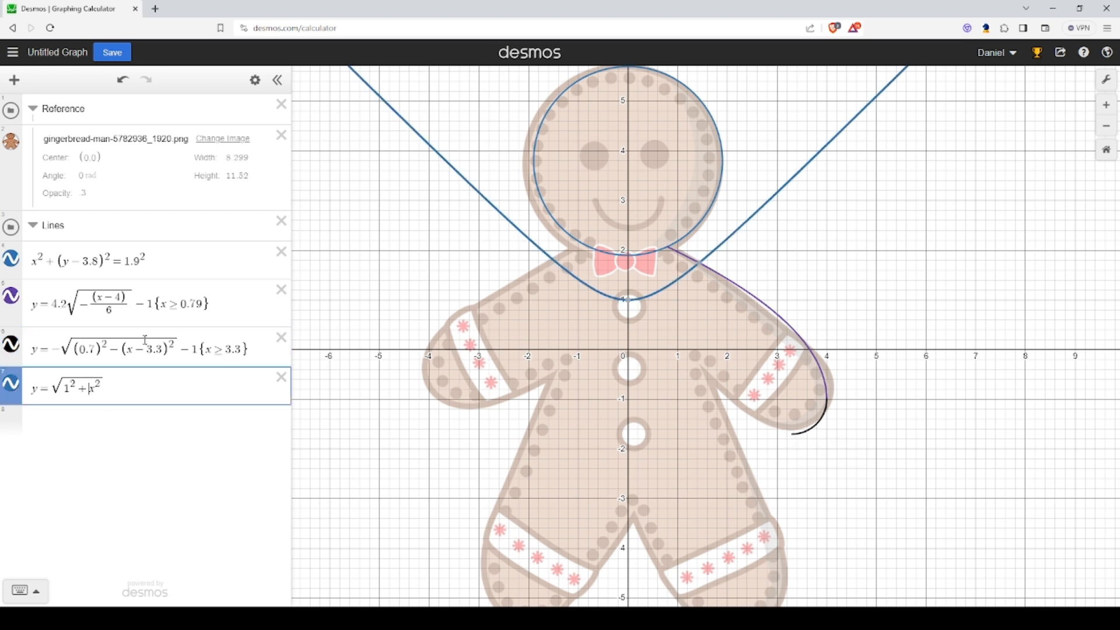
{"action": "left_click", "coordinate": [147, 349]}
{"action": "left_click_drag", "start_coordinate": [145, 349], "coordinate": [163, 350]}
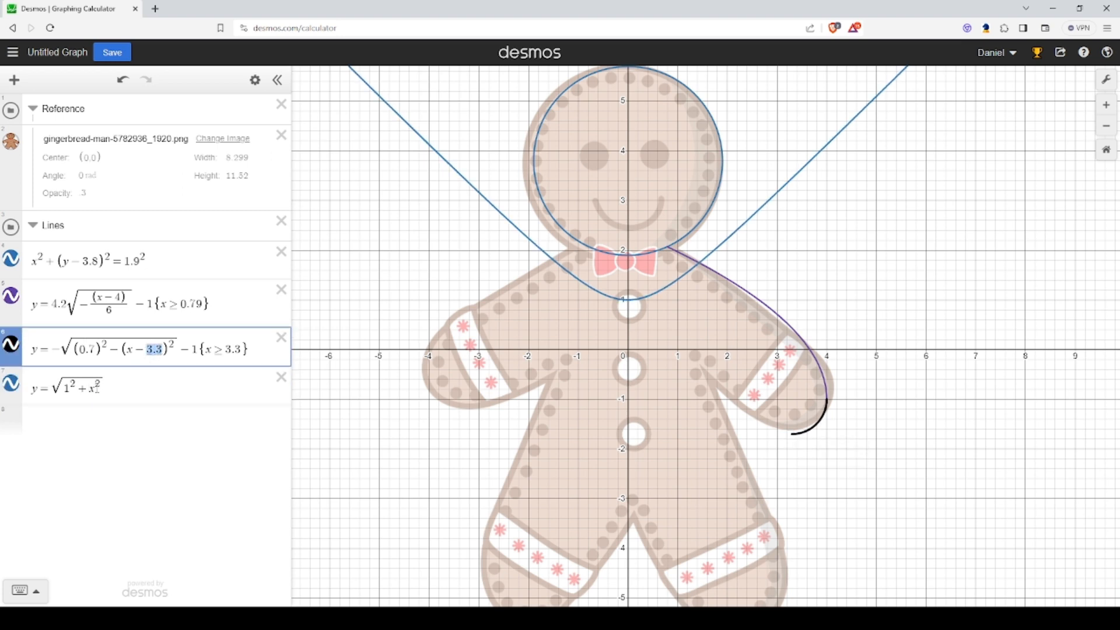
{"action": "left_click", "coordinate": [97, 391]}
{"action": "key", "text": "BackSpace"}
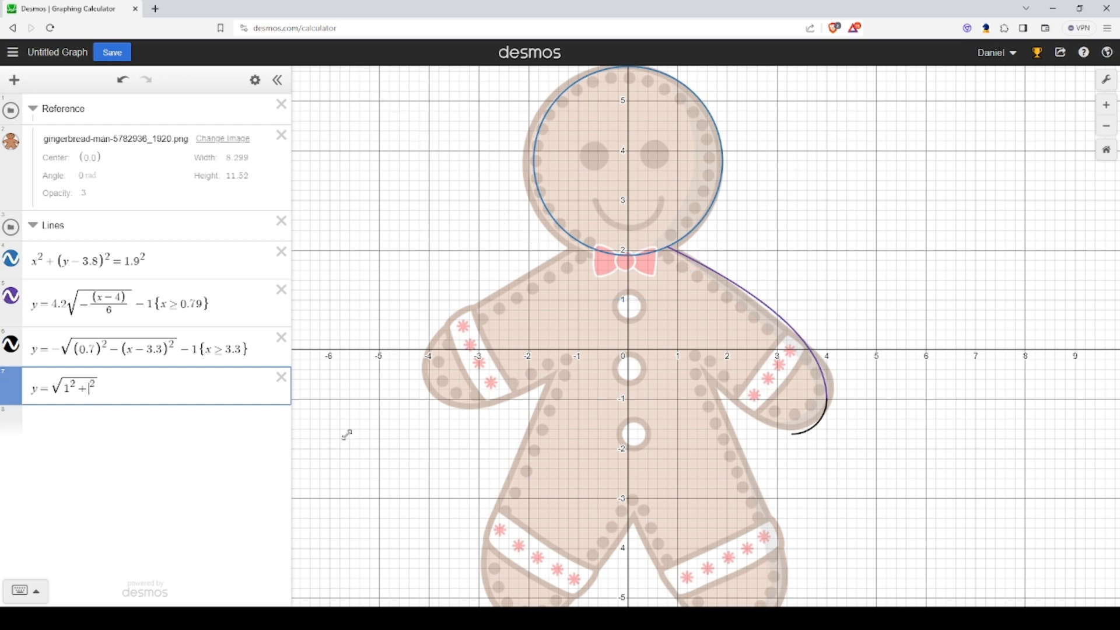
{"action": "type", "text": "()"}
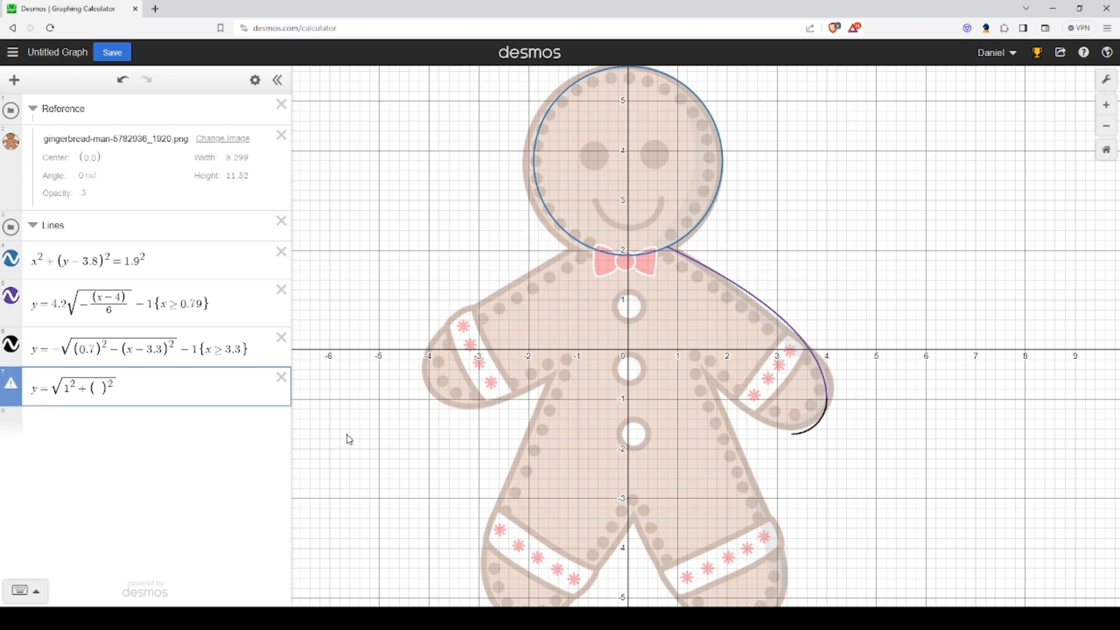
{"action": "type", "text": "x-3.3"}
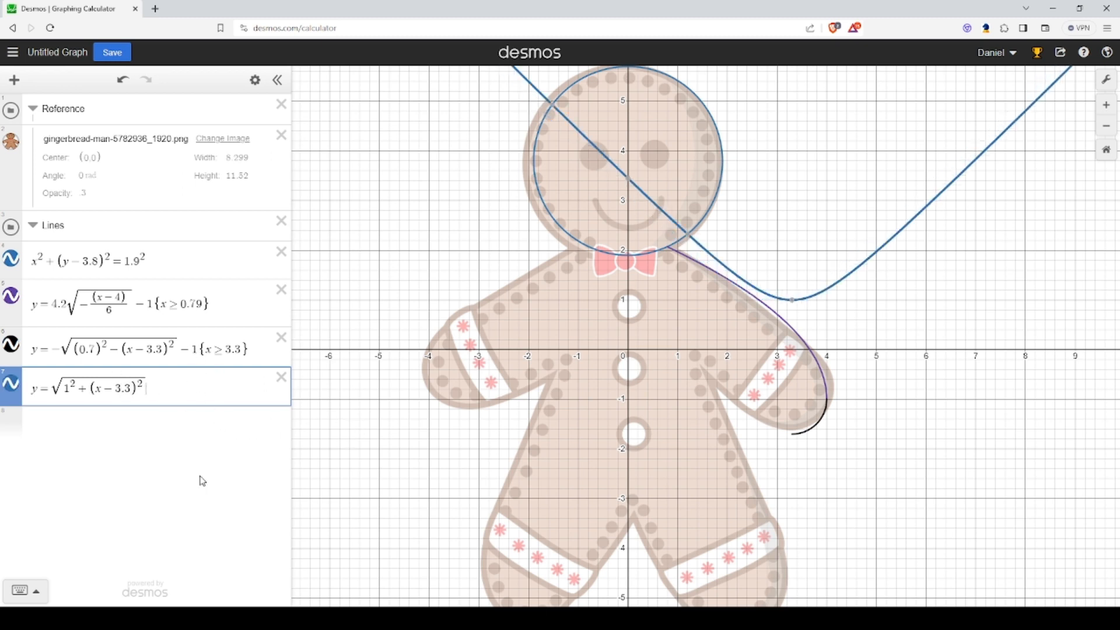
- Lower the hyperbola branch to meet the end of the hand arc by appending -1-1.7 to its equation
{"action": "type", "text": "-1"}
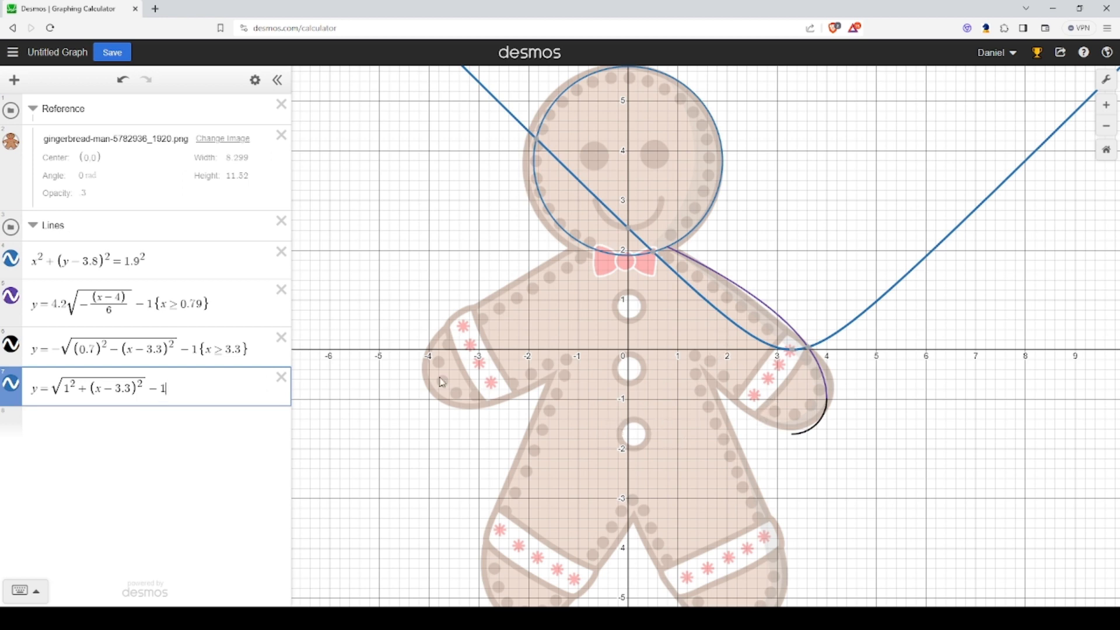
{"action": "left_click_drag", "start_coordinate": [170, 388], "coordinate": [155, 387]}
{"action": "left_click_drag", "start_coordinate": [64, 391], "coordinate": [70, 392]}
{"action": "left_click", "coordinate": [189, 390]}
{"action": "type", "text": "-1"}
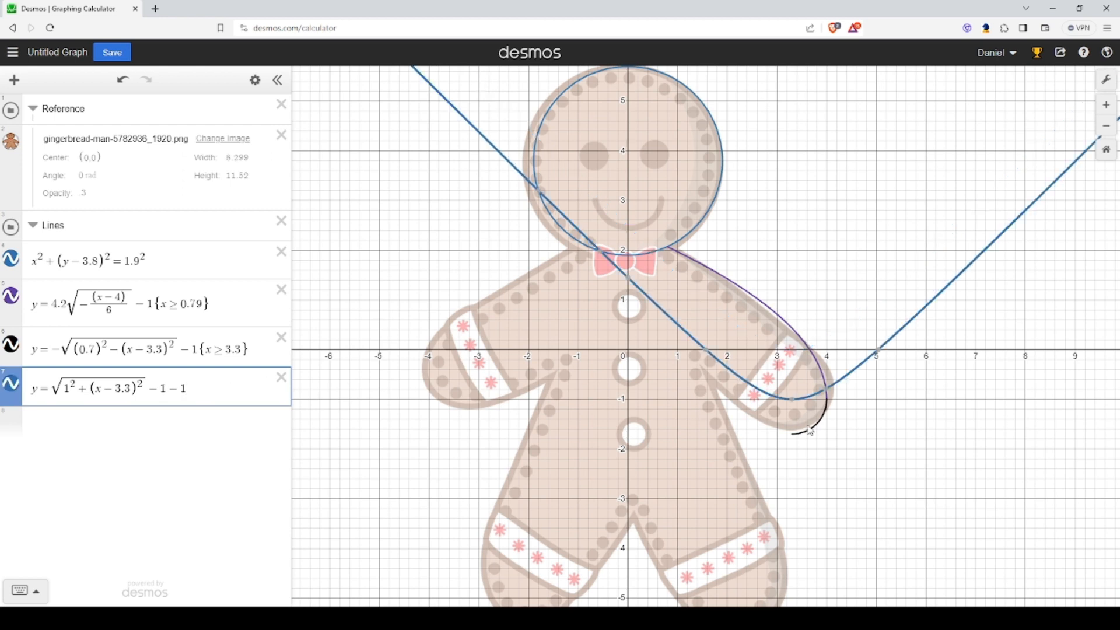
{"action": "left_click", "coordinate": [789, 433]}
{"action": "left_click", "coordinate": [211, 388]}
{"action": "type", "text": ".7"}
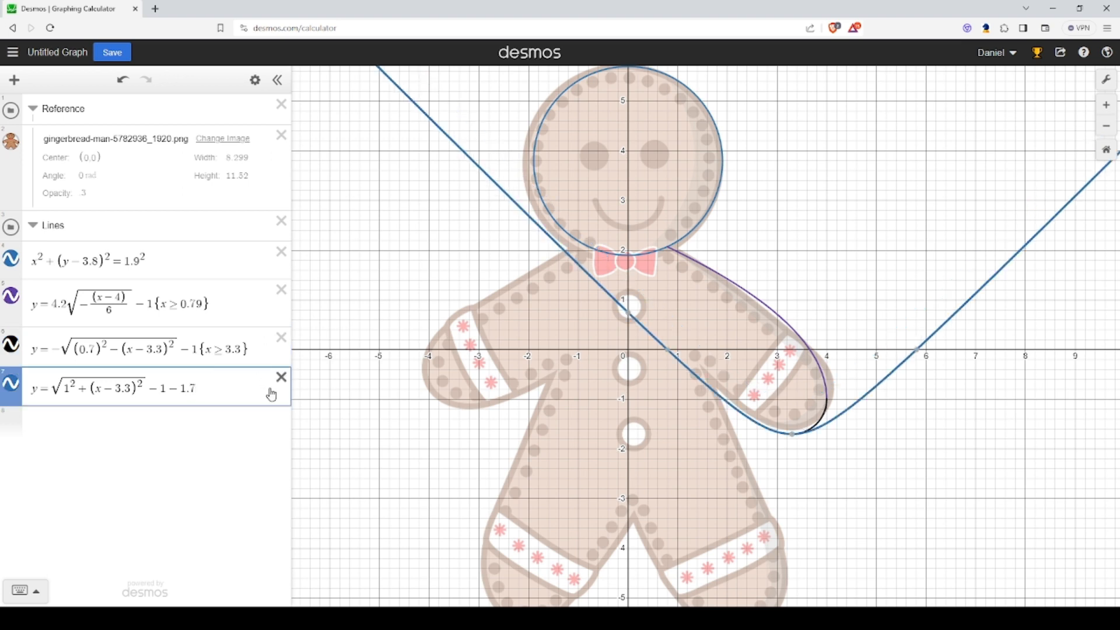
- Steepen the hyperbola branch by multiplying its (x-3.3)^2 term by 1.2
{"action": "left_click", "coordinate": [56, 388]}
{"action": "left_click", "coordinate": [91, 390]}
{"action": "type", "text": "1.2"}
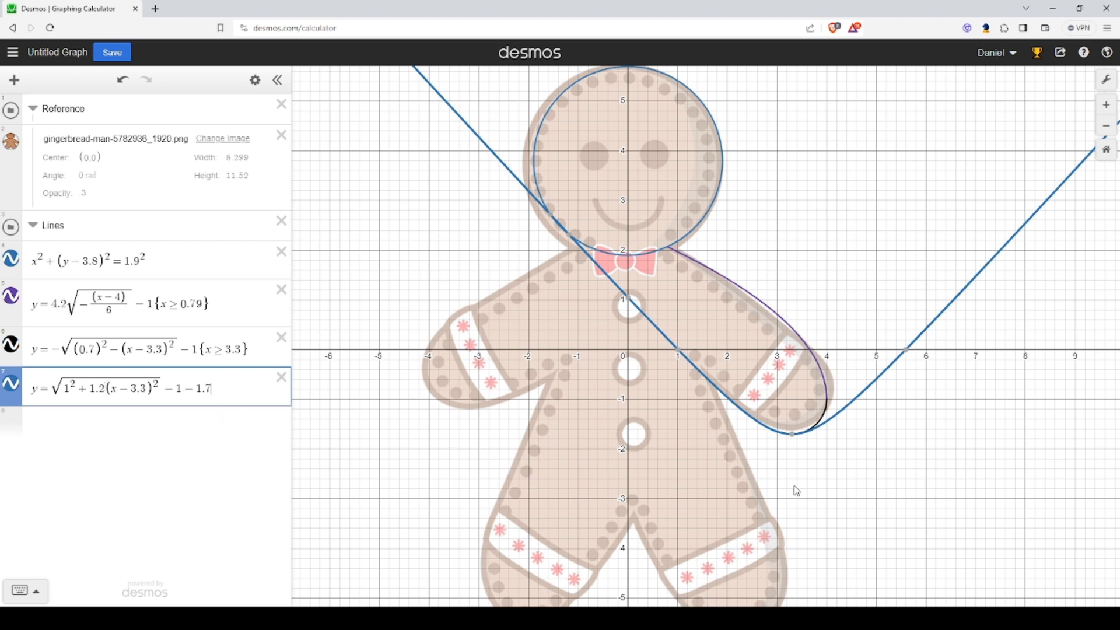
- Limit the hyperbola branch to the underside of the arm by adding the domain condition {x≤3.3}
{"action": "mouse_move", "coordinate": [792, 436]}
{"action": "type", "text": "{x"}
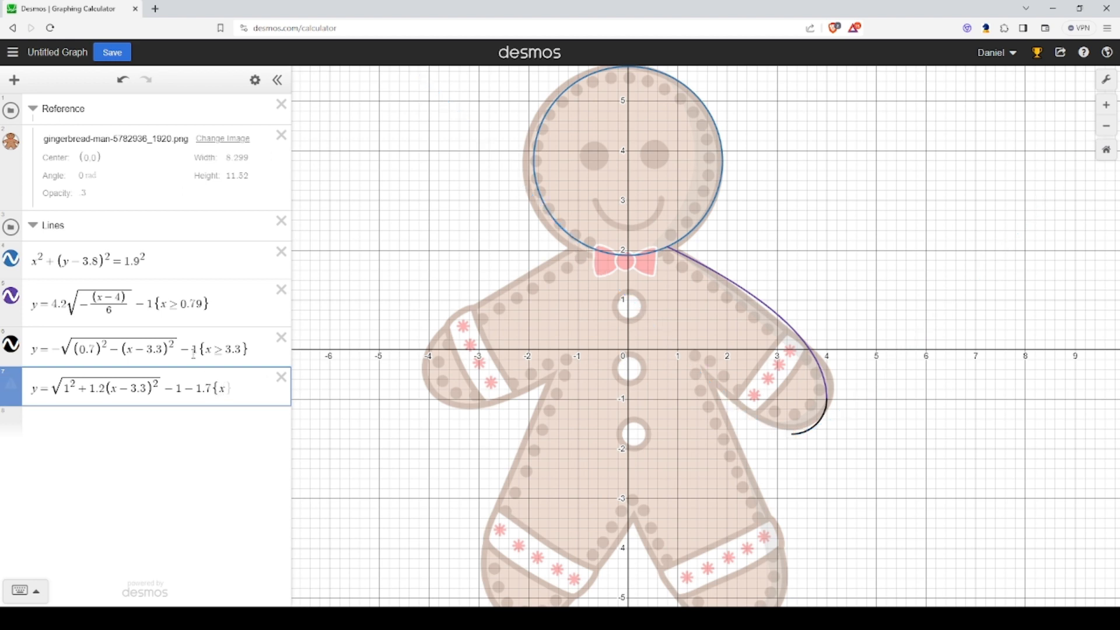
{"action": "type", "text": "<="}
{"action": "type", "text": "6."}
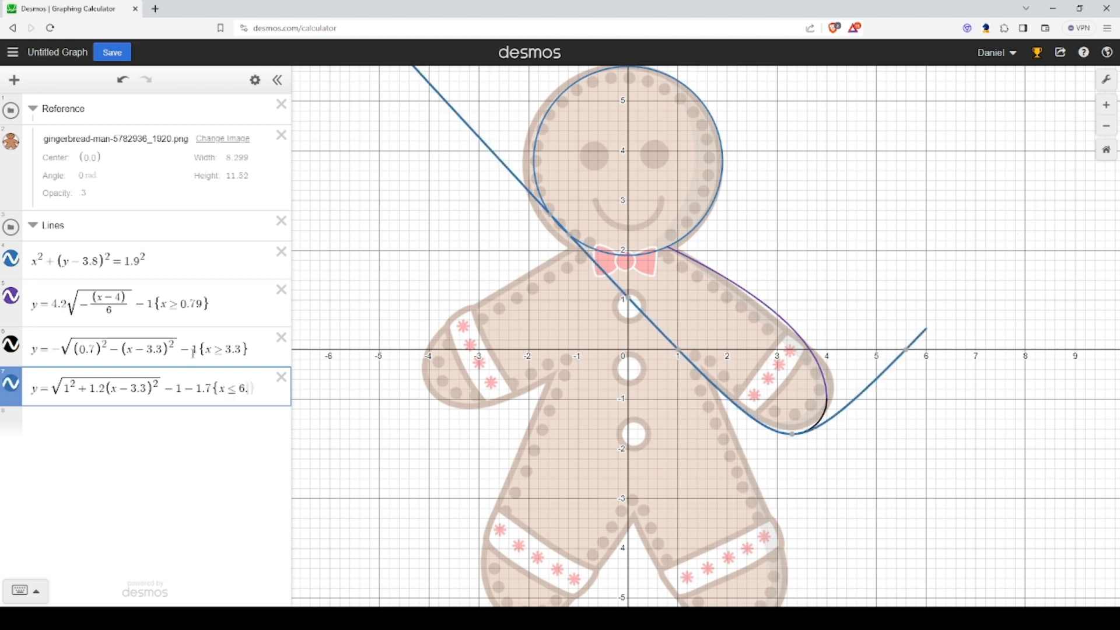
{"action": "key", "text": "BackSpace"}
{"action": "type", "text": "3.3"}
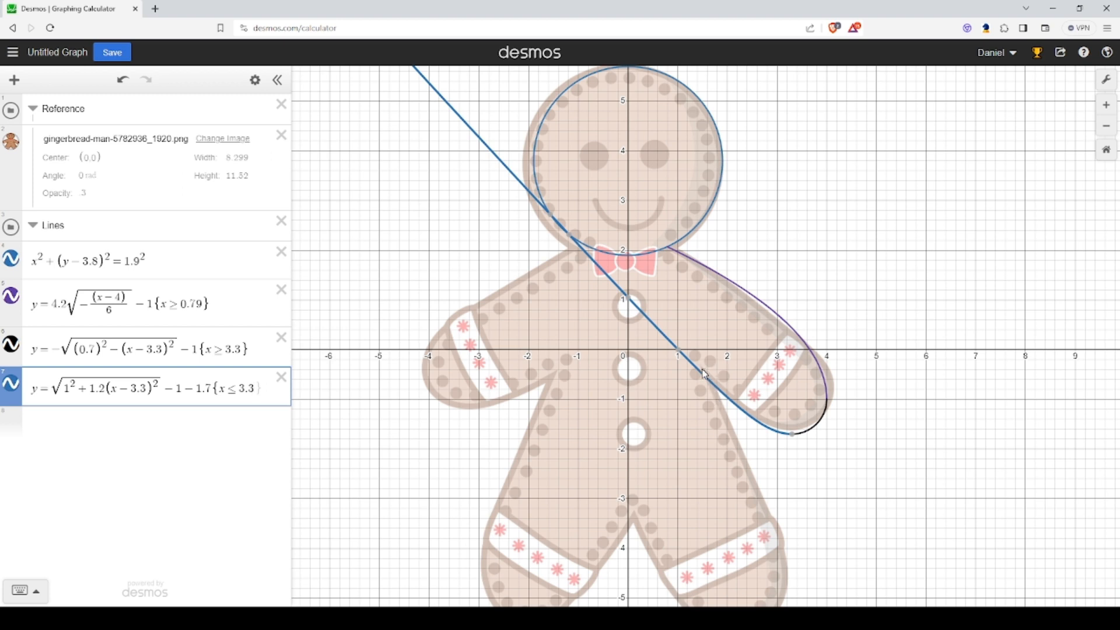
- Add a new equation for the right leg, the horizontally opening hyperbola x^2-y^2=1
{"action": "scroll", "coordinate": [846, 538], "scroll_direction": "down", "scroll_amount": 1}
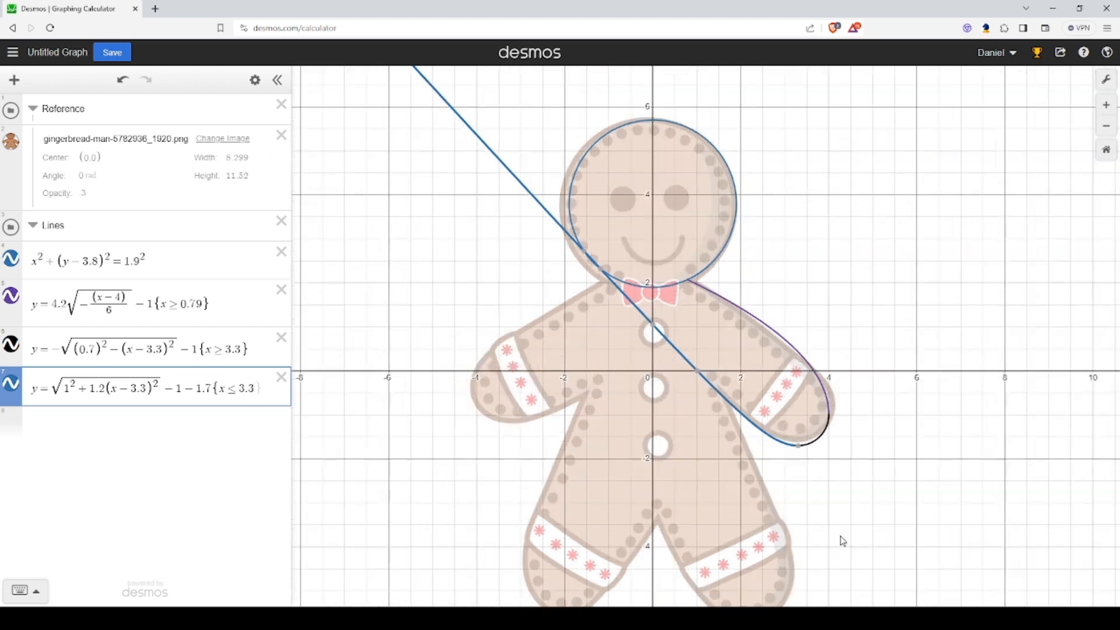
{"action": "left_click_drag", "start_coordinate": [811, 555], "coordinate": [775, 455]}
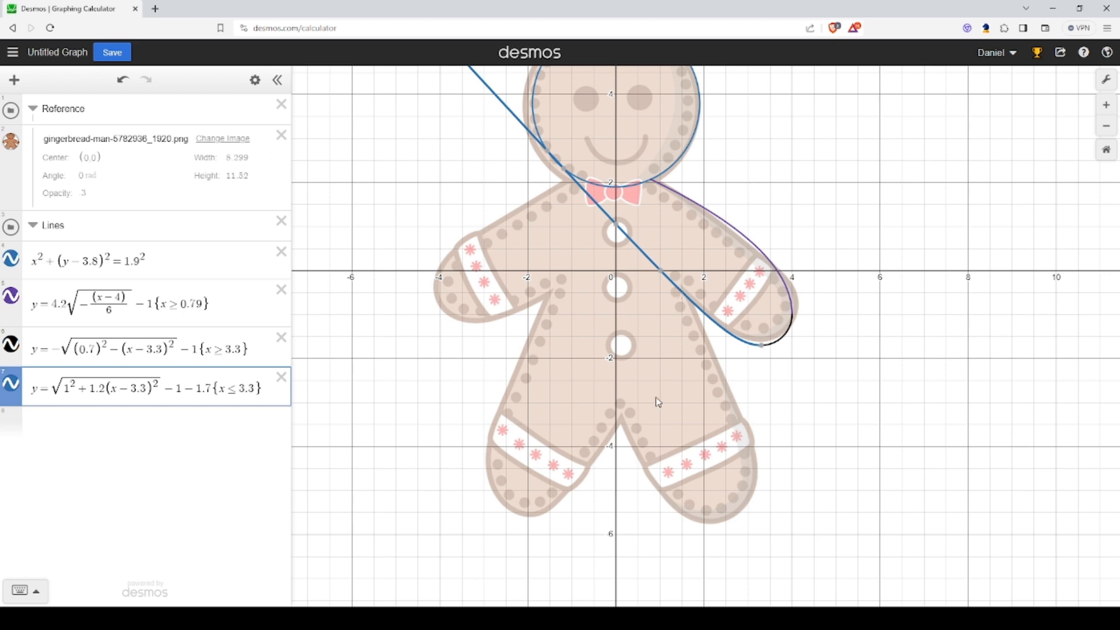
{"action": "left_click_drag", "start_coordinate": [759, 413], "coordinate": [760, 452]}
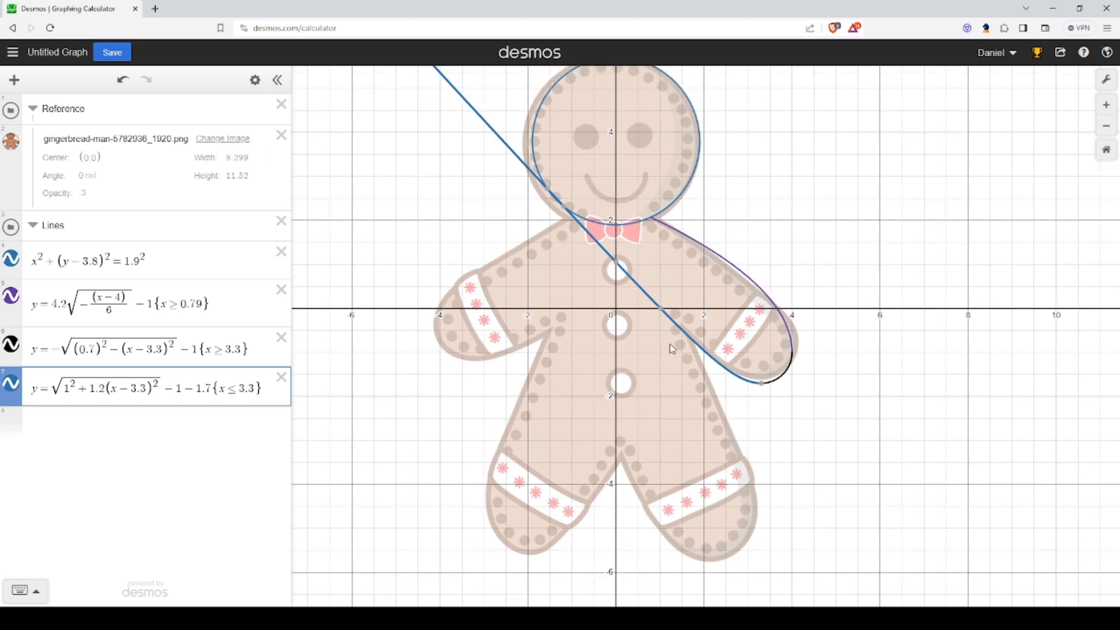
{"action": "left_click", "coordinate": [691, 336]}
{"action": "key", "text": "Return"}
{"action": "type", "text": "x^2"}
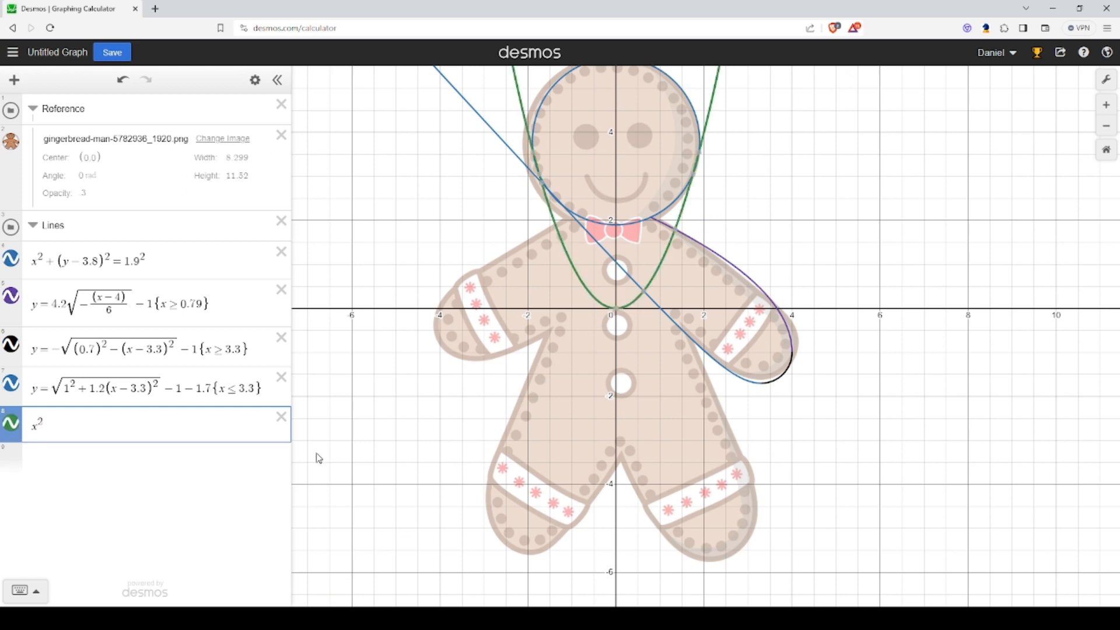
{"action": "type", "text": "-y^2"}
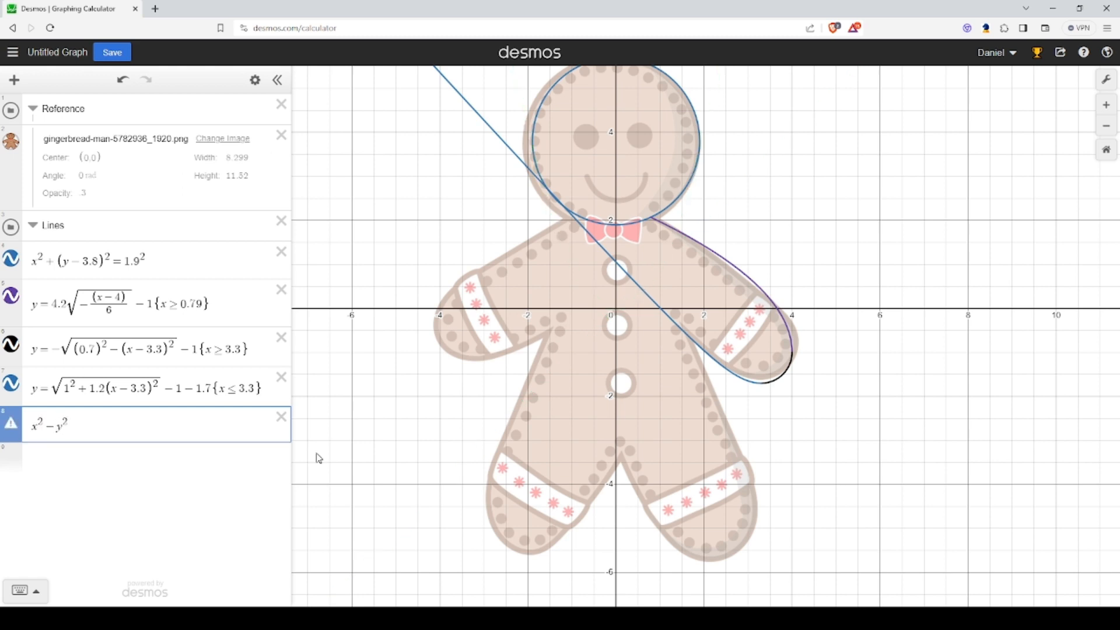
{"action": "key", "text": "Right"}
{"action": "type", "text": "-1"}
{"action": "key", "text": "Right"}
{"action": "type", "text": "=1"}
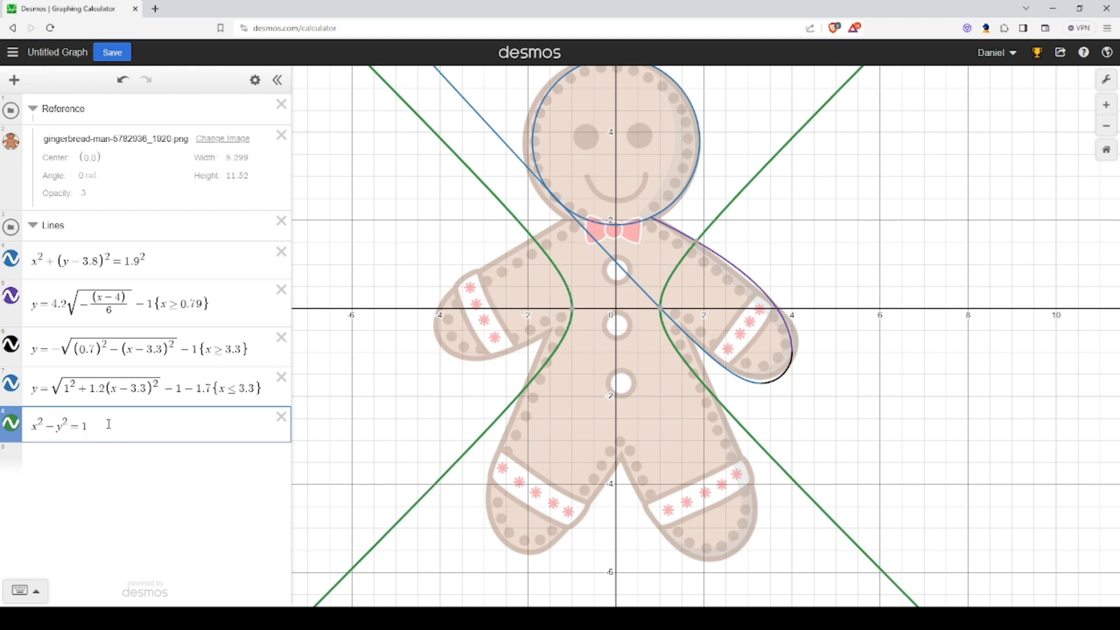
- Rearrange the new hyperbola equation to isolate the y term as y^2=-(1-x^2)
{"action": "type", "text": "-x^2"}
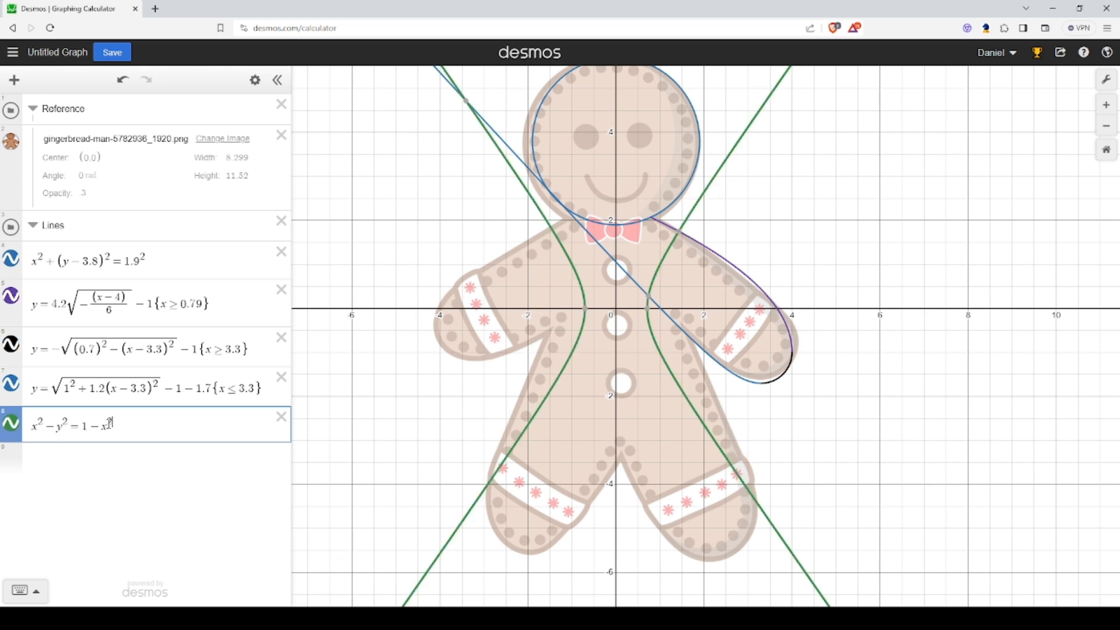
{"action": "left_click_drag", "start_coordinate": [49, 427], "coordinate": [7, 422]}
{"action": "key", "text": "BackSpace"}
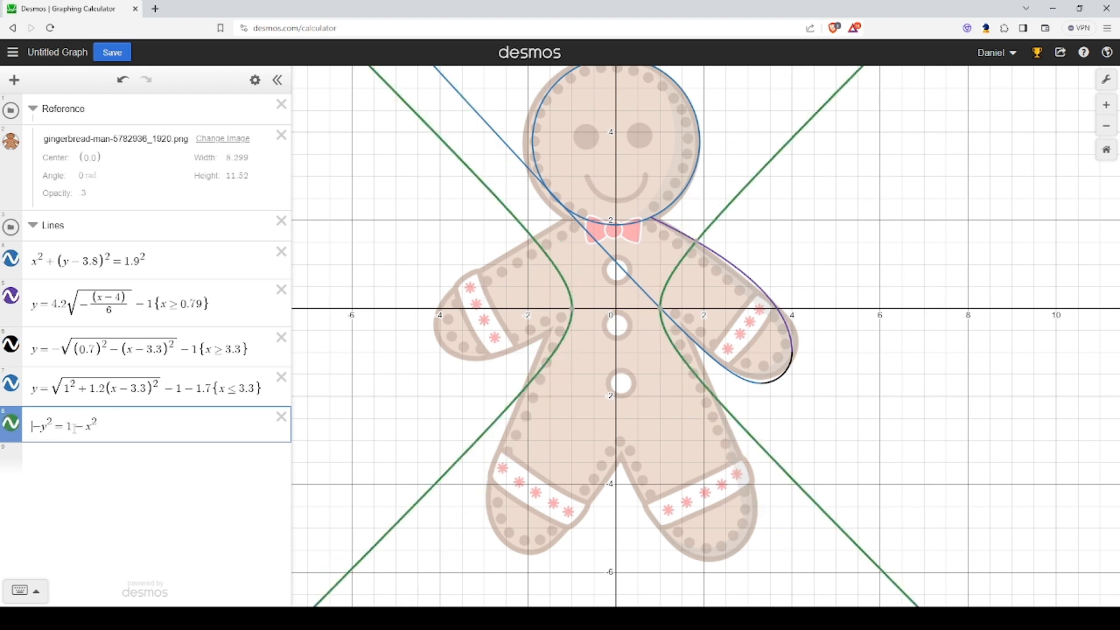
{"action": "left_click_drag", "start_coordinate": [65, 426], "coordinate": [96, 429]}
{"action": "type", "text": "(1-"}
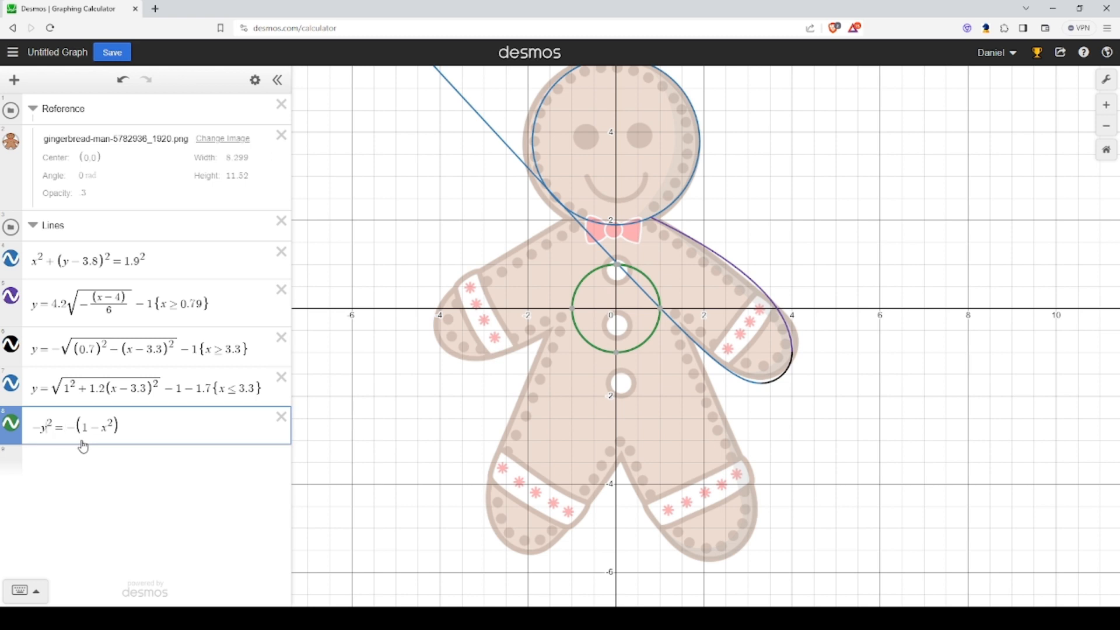
{"action": "key", "text": "Home"}
{"action": "key", "text": "Delete"}
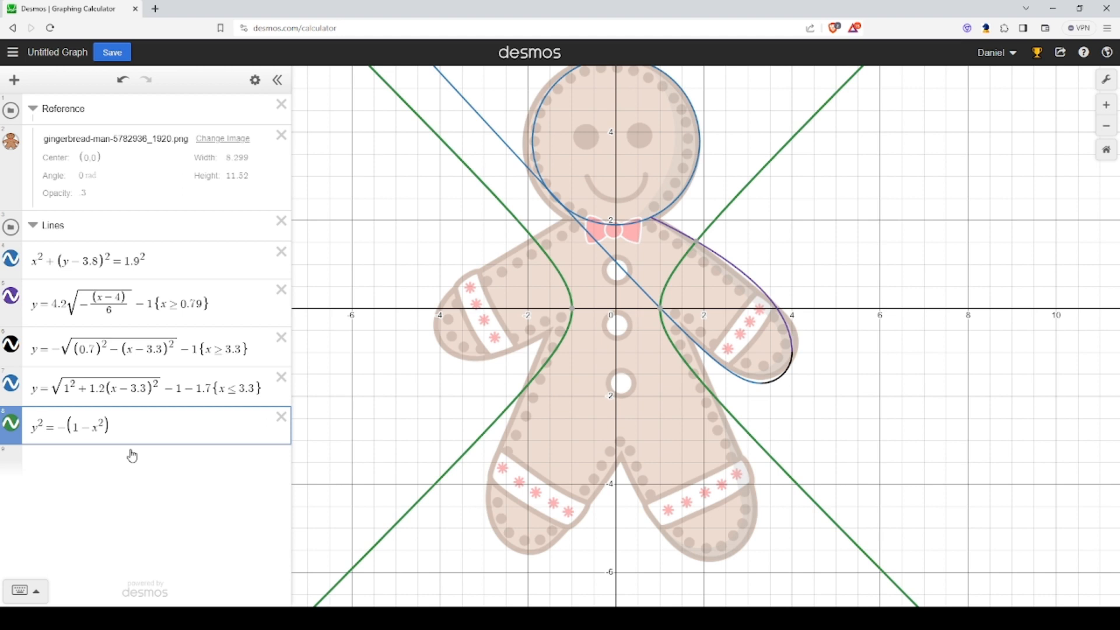
- Solve the hyperbola equation for its upper half, giving y=sqrt(-(1-x^2))
{"action": "key", "text": "BackSpace"}
{"action": "key", "text": "BackSpace"}
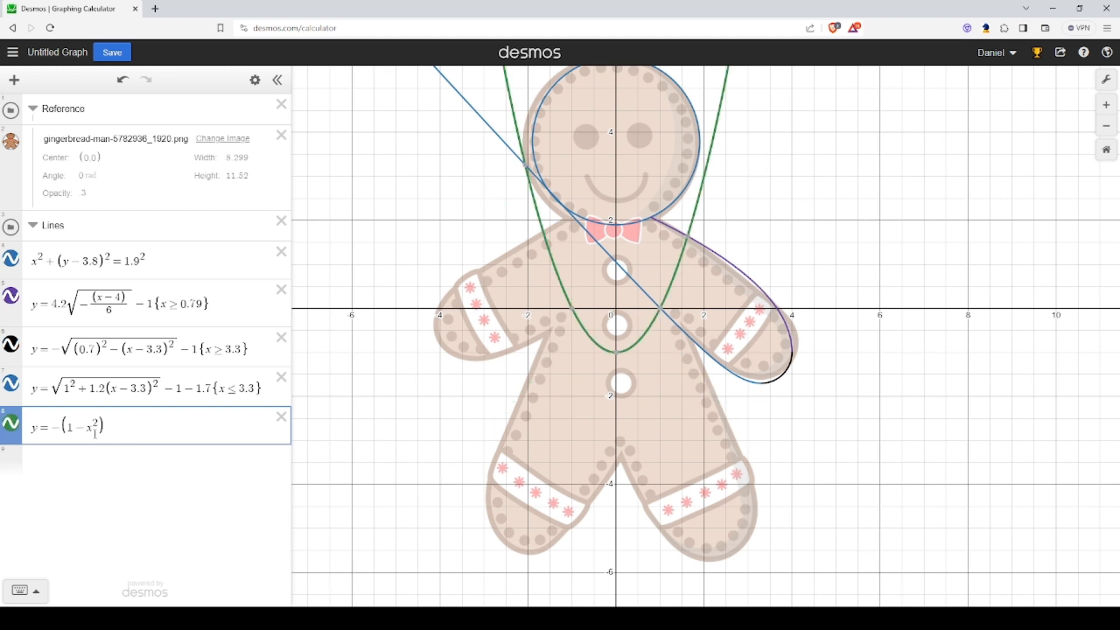
{"action": "left_click_drag", "start_coordinate": [111, 427], "coordinate": [53, 425]}
{"action": "key", "text": "ctrl+c"}
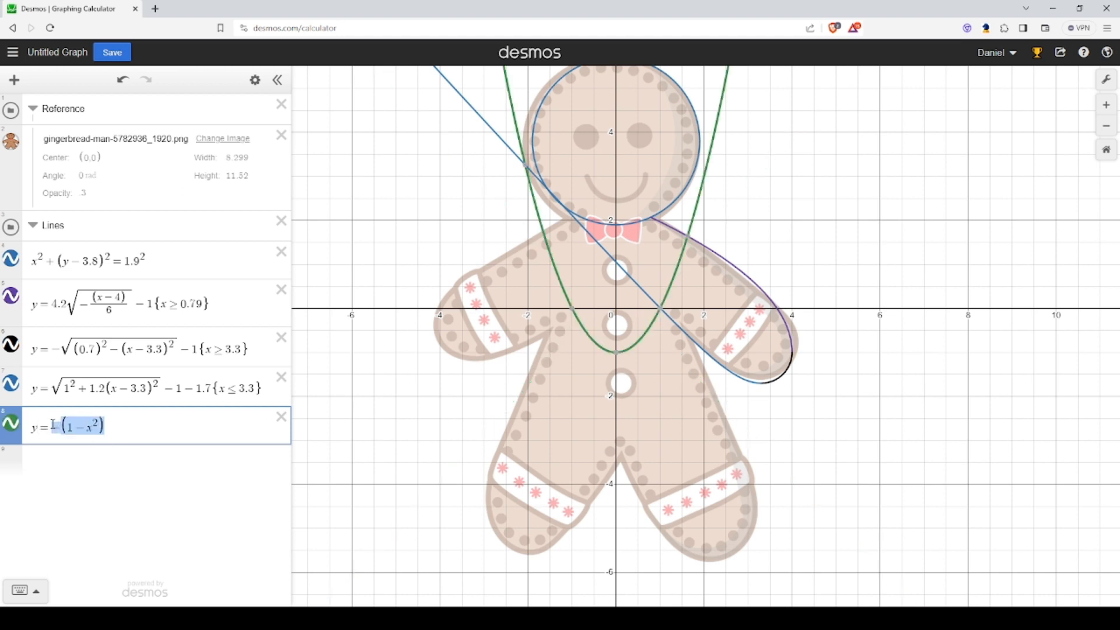
{"action": "type", "text": "sqrt"}
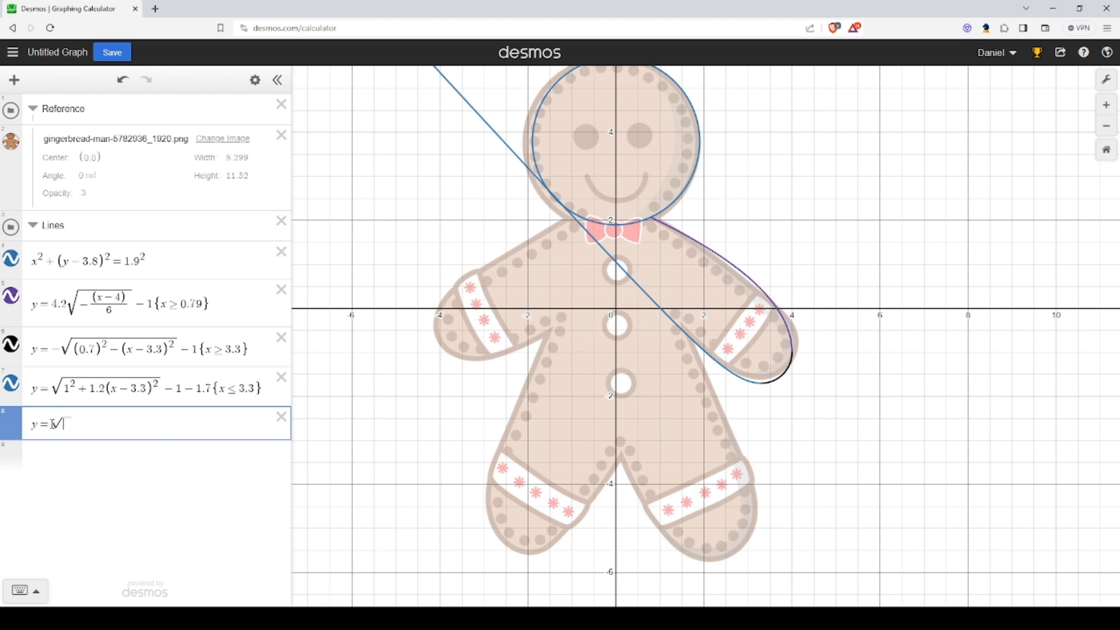
{"action": "key", "text": "ctrl+v"}
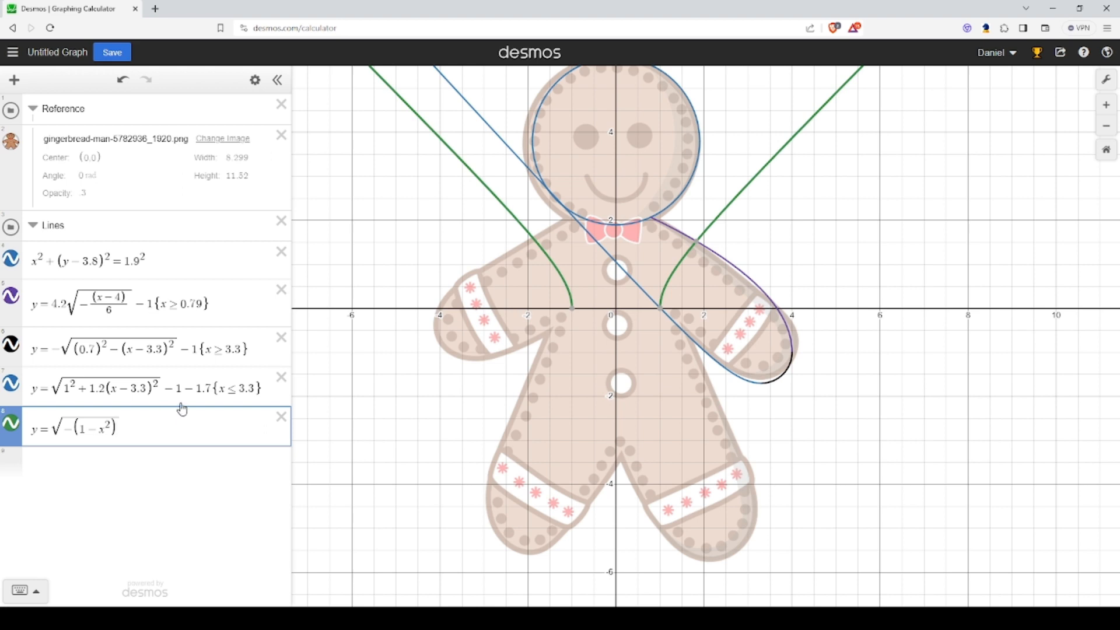
- Move the hyperbola's upper half to the right leg by replacing x with (x-1-3) and appending -4.5 after the root
{"action": "double_click", "coordinate": [82, 429]}
{"action": "left_click", "coordinate": [182, 429]}
{"action": "double_click", "coordinate": [103, 430]}
{"action": "type", "text": "(x"}
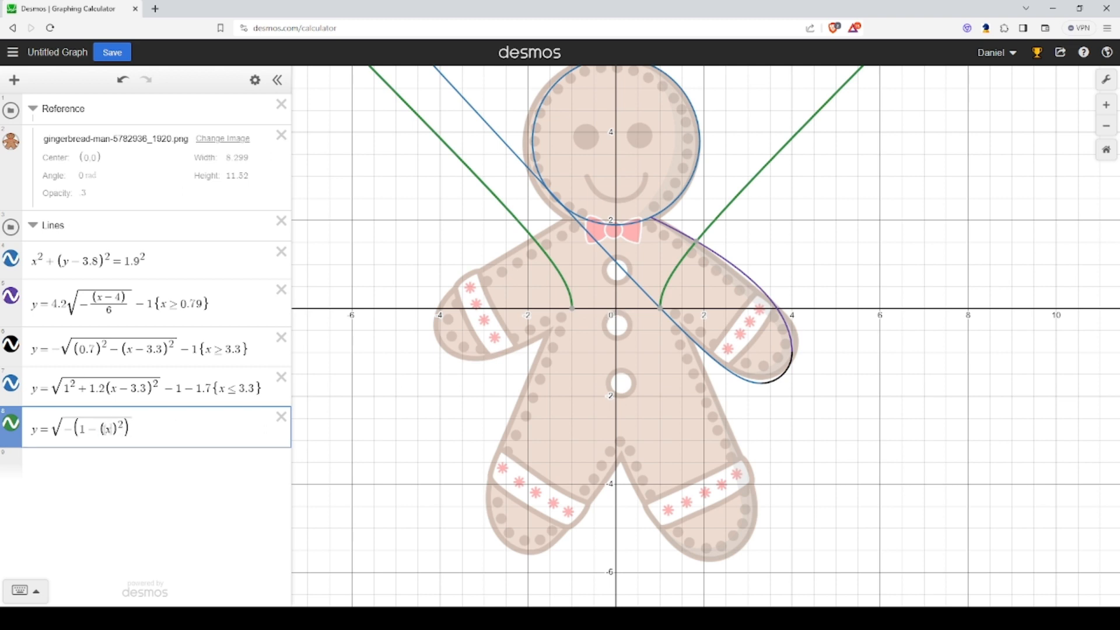
{"action": "type", "text": "-1"}
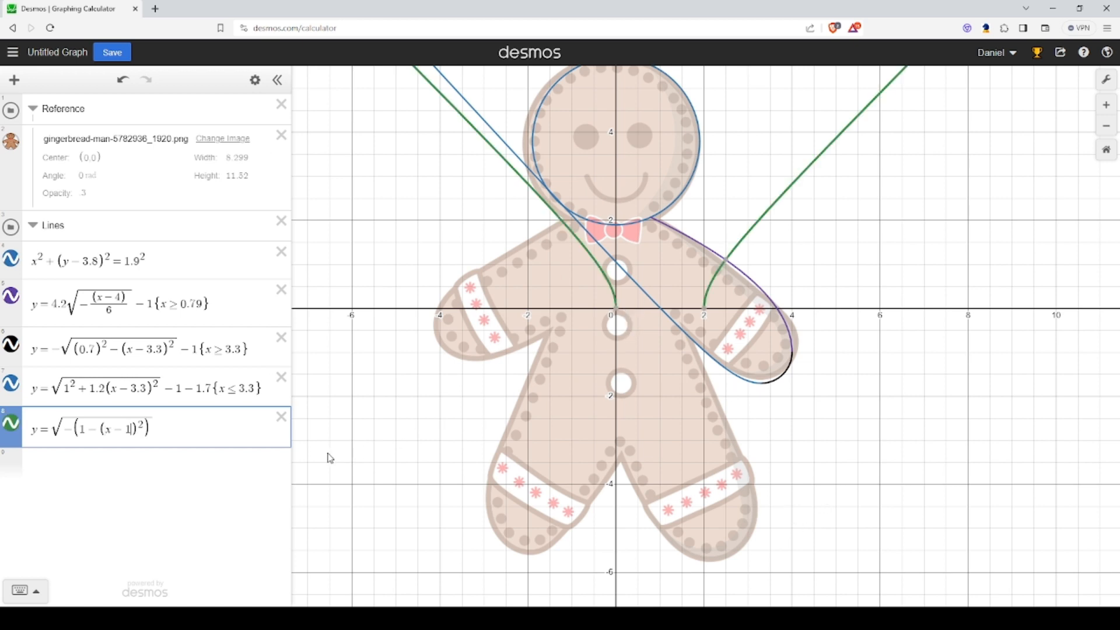
{"action": "type", "text": "-3"}
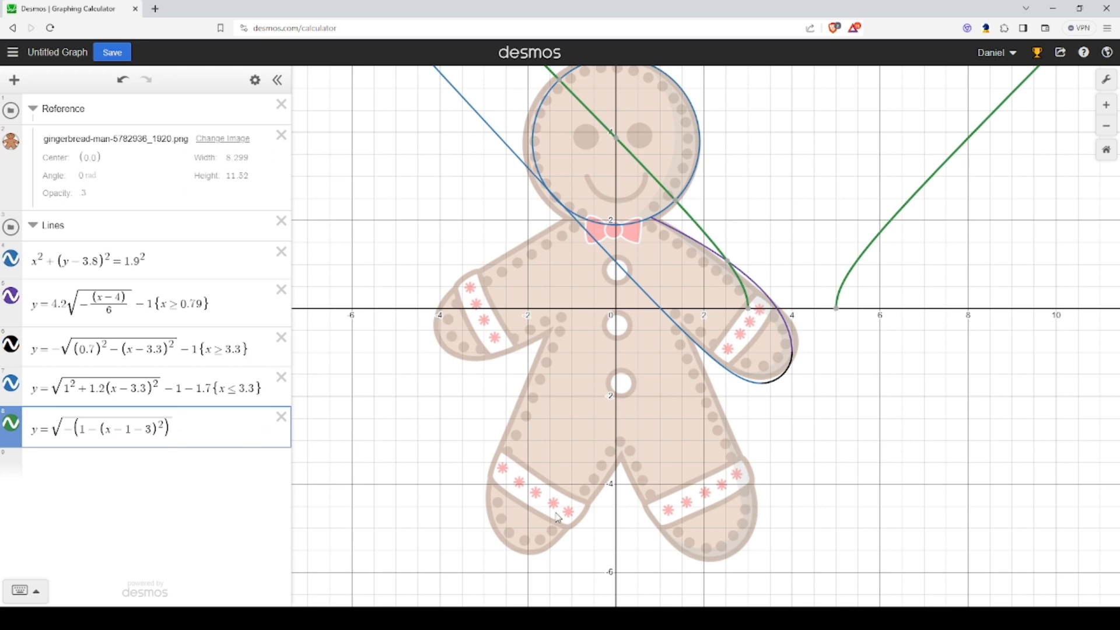
{"action": "type", "text": "-4.5"}
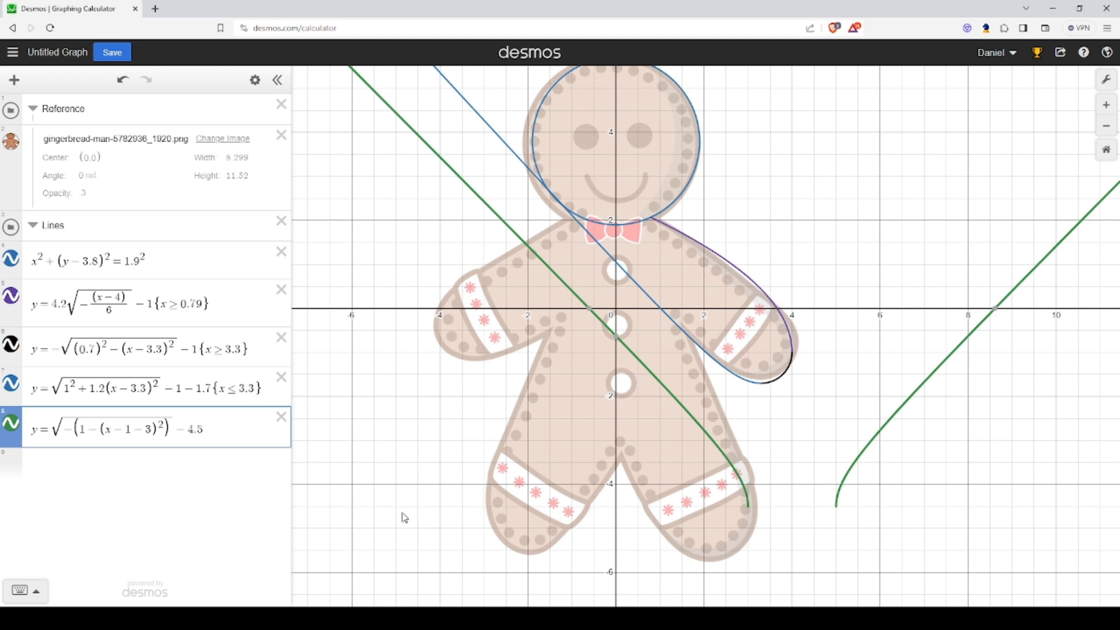
- Fine-tune the leg curve's horizontal shift by extending its x term to (x-1-3.2)
{"action": "left_click", "coordinate": [145, 428]}
{"action": "type", "text": ".1"}
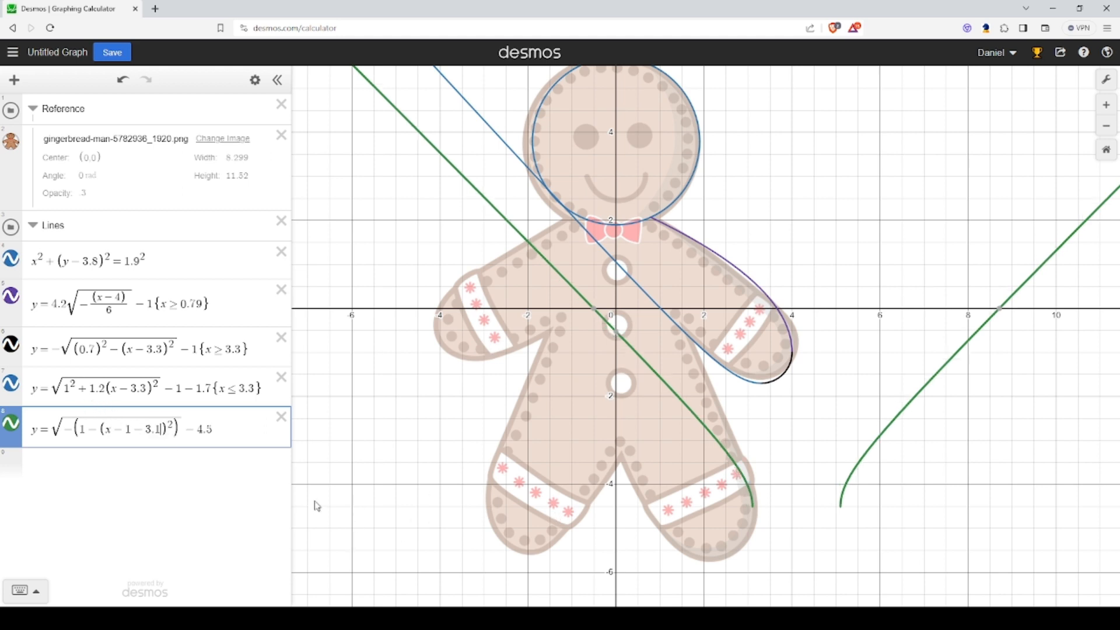
{"action": "key", "text": "BackSpace"}
{"action": "type", "text": "2"}
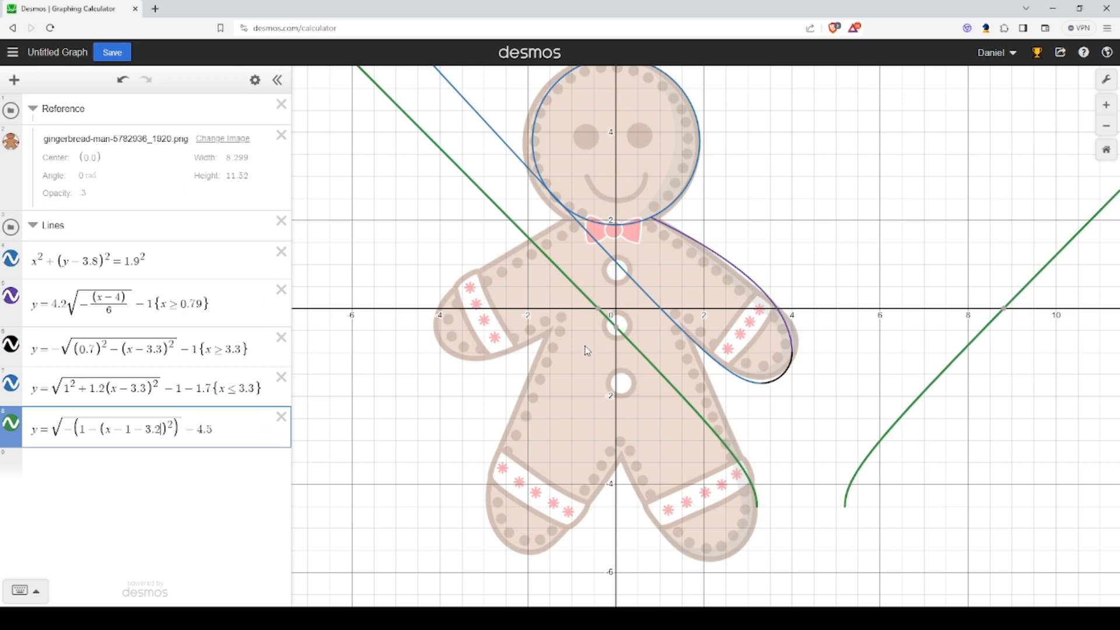
- Steepen the leg curve to follow the side of the body by multiplying its square root by 1.6
{"action": "left_click", "coordinate": [57, 430]}
{"action": "type", "text": "1.5"}
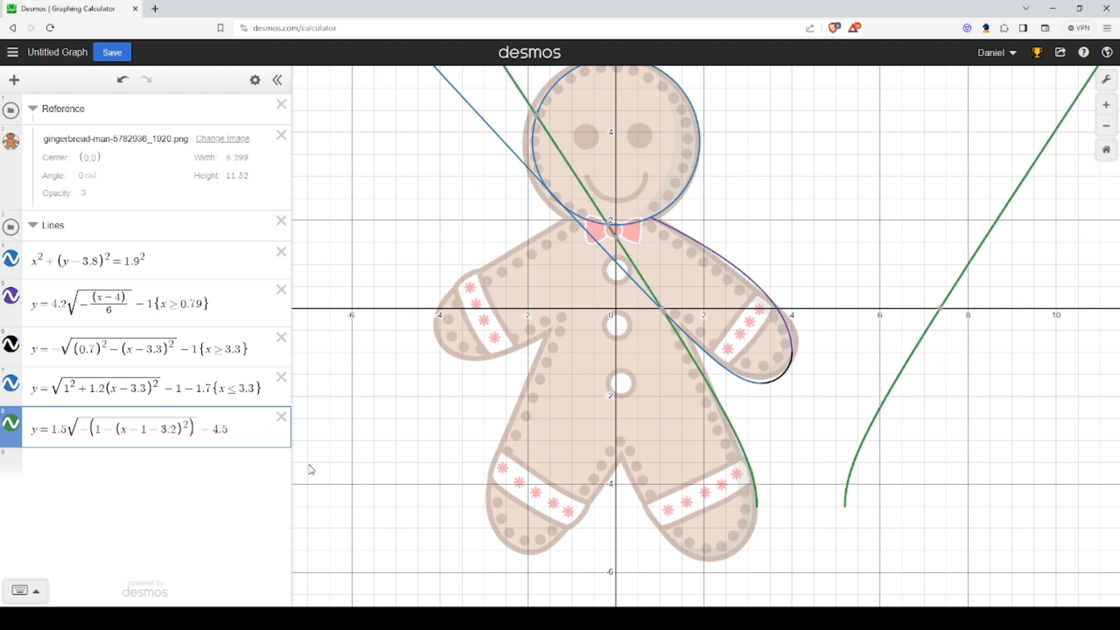
{"action": "key", "text": "BackSpace"}
{"action": "type", "text": "6"}
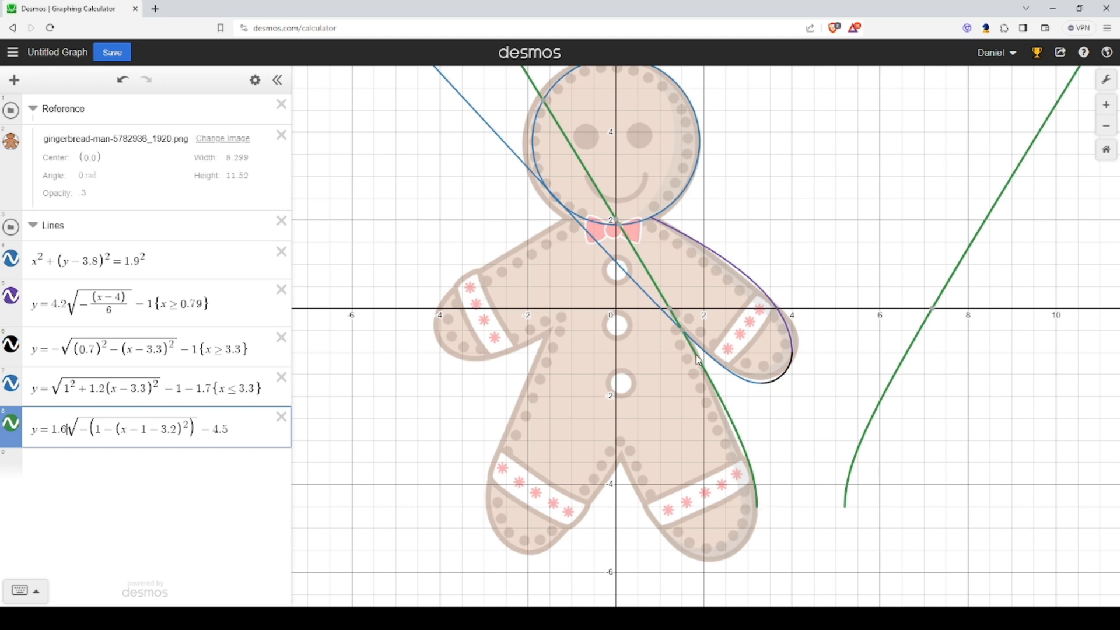
- Limit the leg curve to start at the armpit intersection with the domain condition {1.503≤x≤4.2}
{"action": "mouse_move", "coordinate": [682, 336]}
{"action": "type", "text": "{-1.50"}
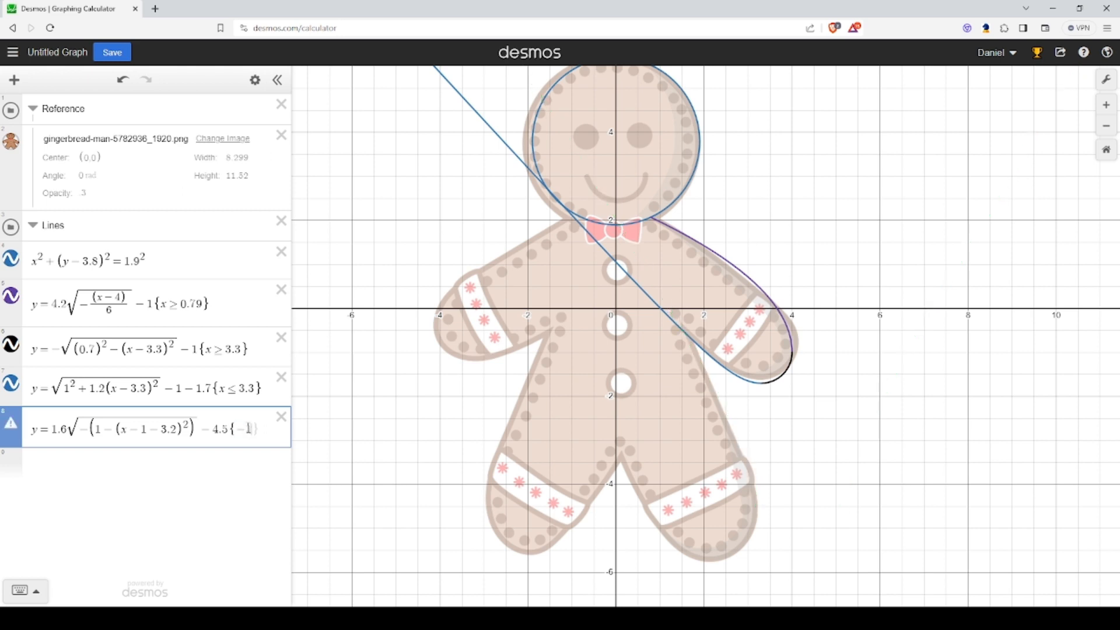
{"action": "type", "text": "3<=x"}
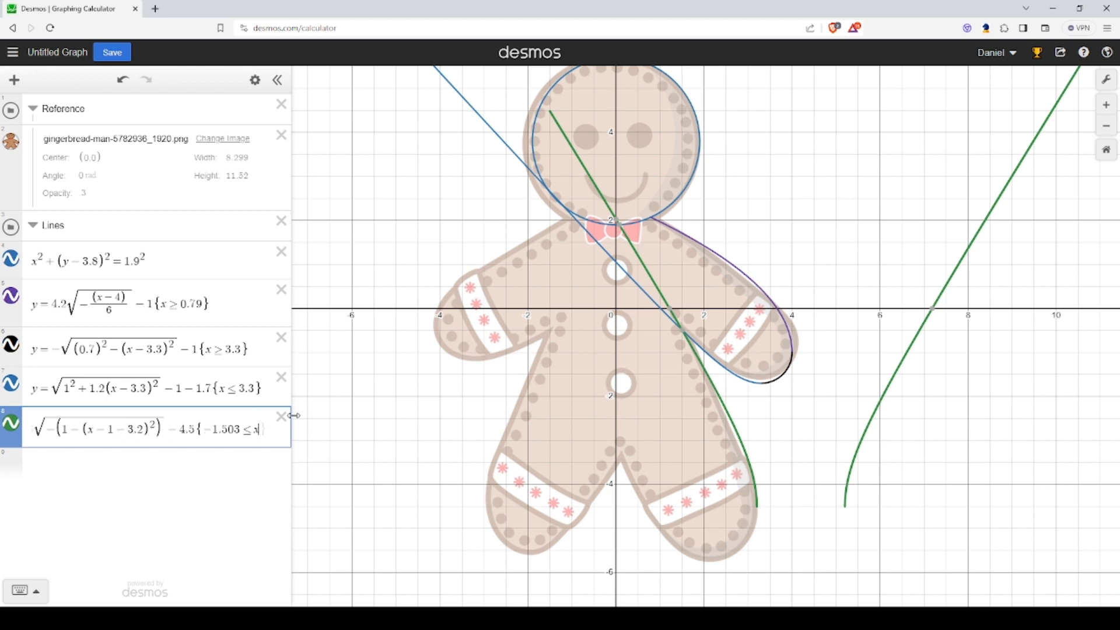
{"action": "type", "text": "<=4.2"}
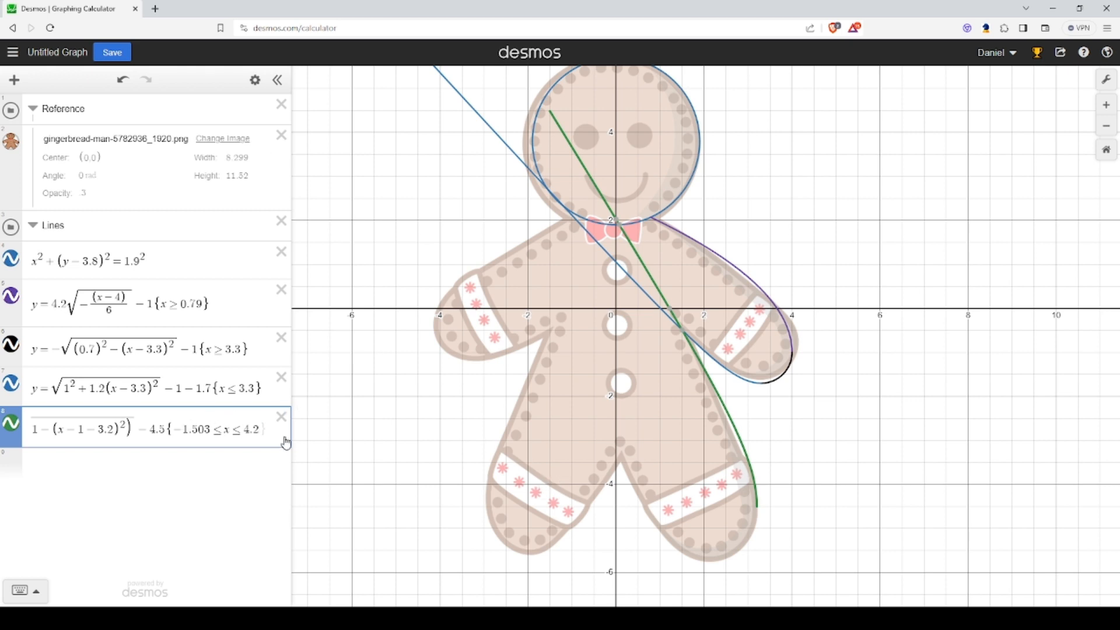
{"action": "key", "text": "BackSpace"}
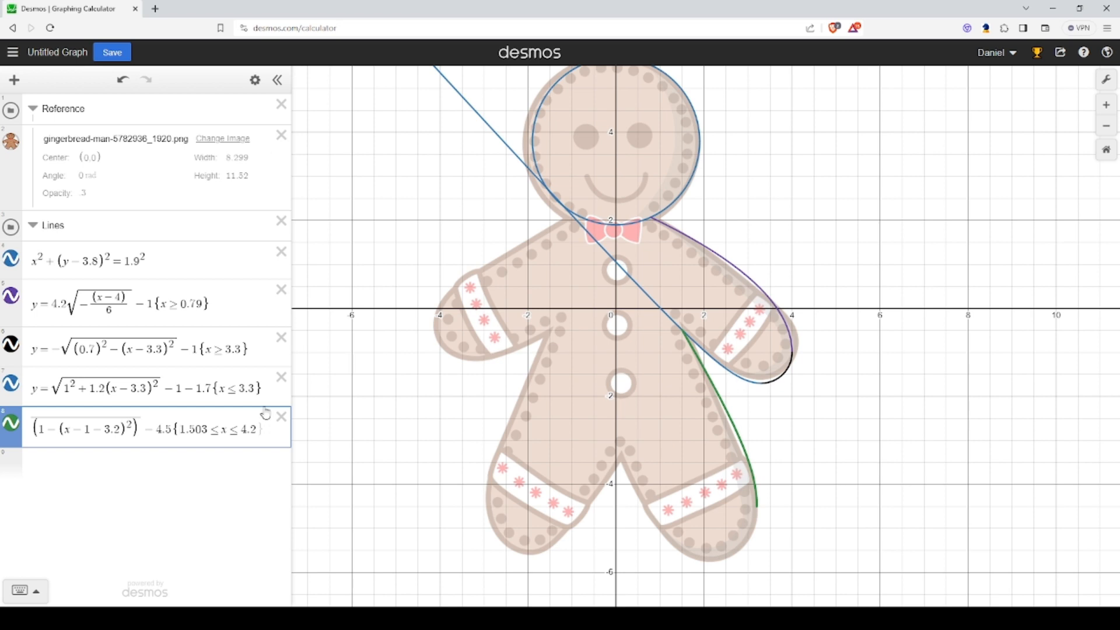
- Reuse the leg curve's lower bound 1.503 in the arm underside equation, making its condition {1.503≤x≤3.3}
{"action": "left_click_drag", "start_coordinate": [178, 430], "coordinate": [207, 430]}
{"action": "key", "text": "ctrl+c"}
{"action": "left_click", "coordinate": [722, 367]}
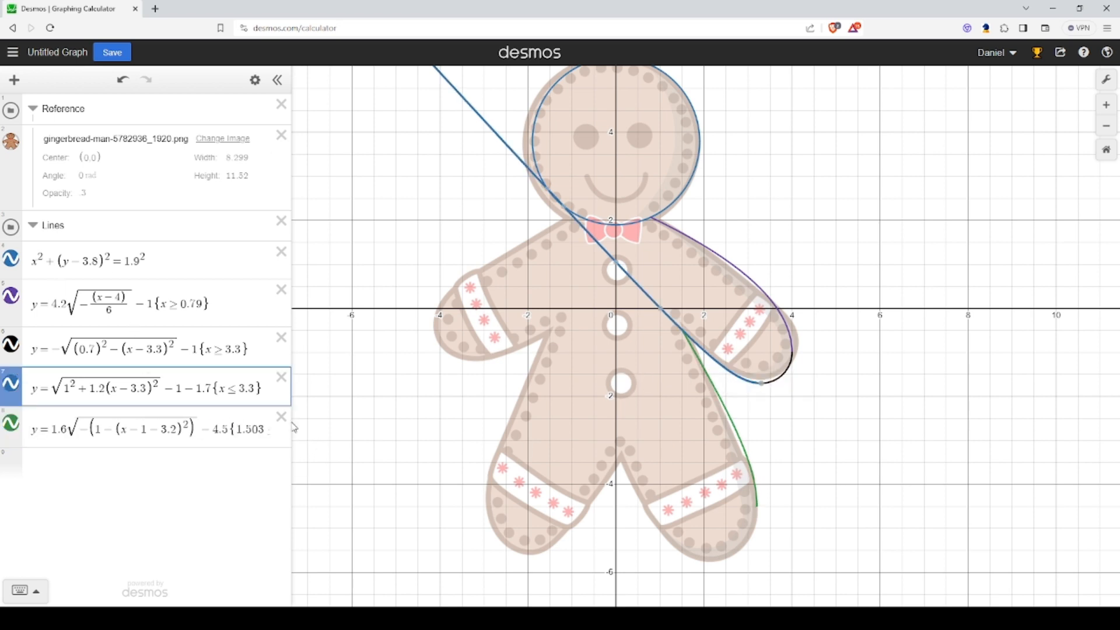
{"action": "key", "text": "ctrl+v"}
{"action": "type", "text": "<="}
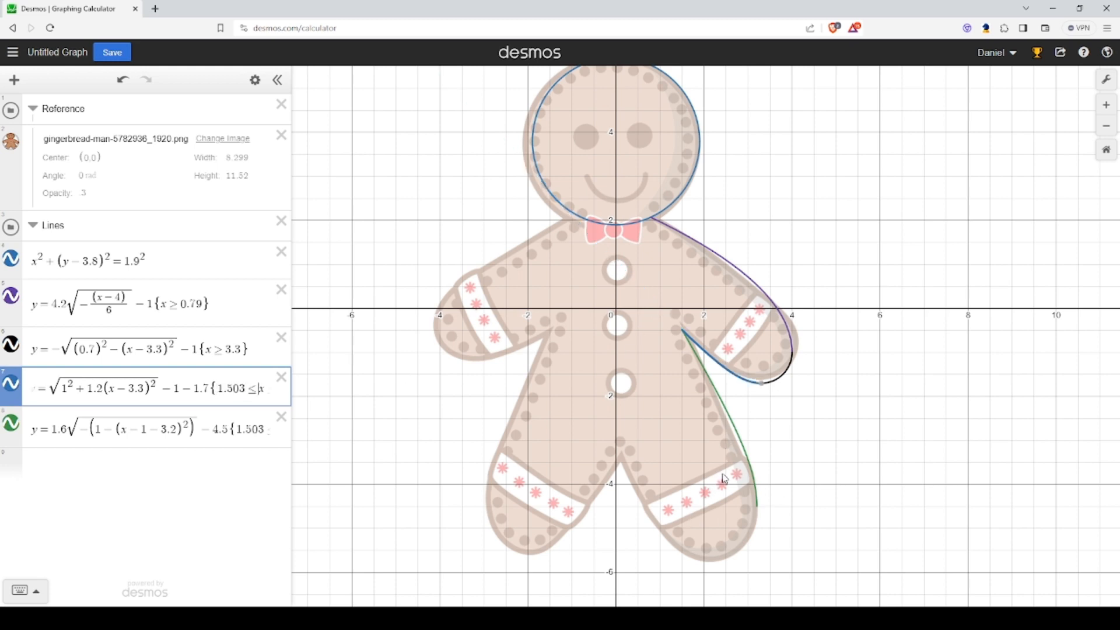
- Check the point where the upper arm curve meets the head, and restrict the head circle with the condition {y≥1.9}
{"action": "left_click", "coordinate": [658, 221]}
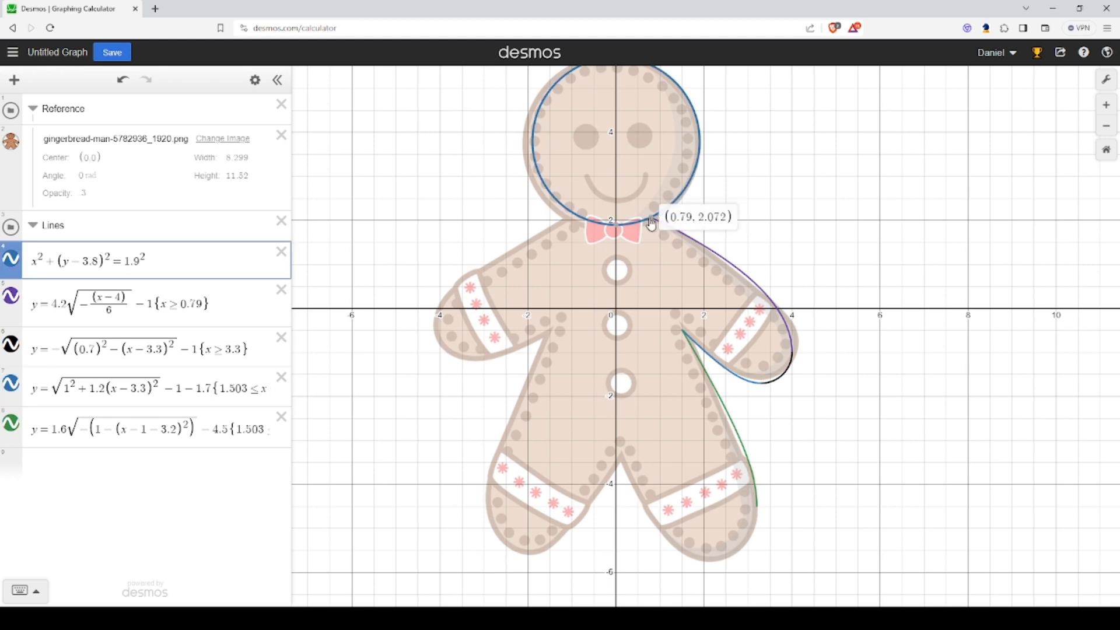
{"action": "left_click_drag", "start_coordinate": [805, 282], "coordinate": [811, 325]}
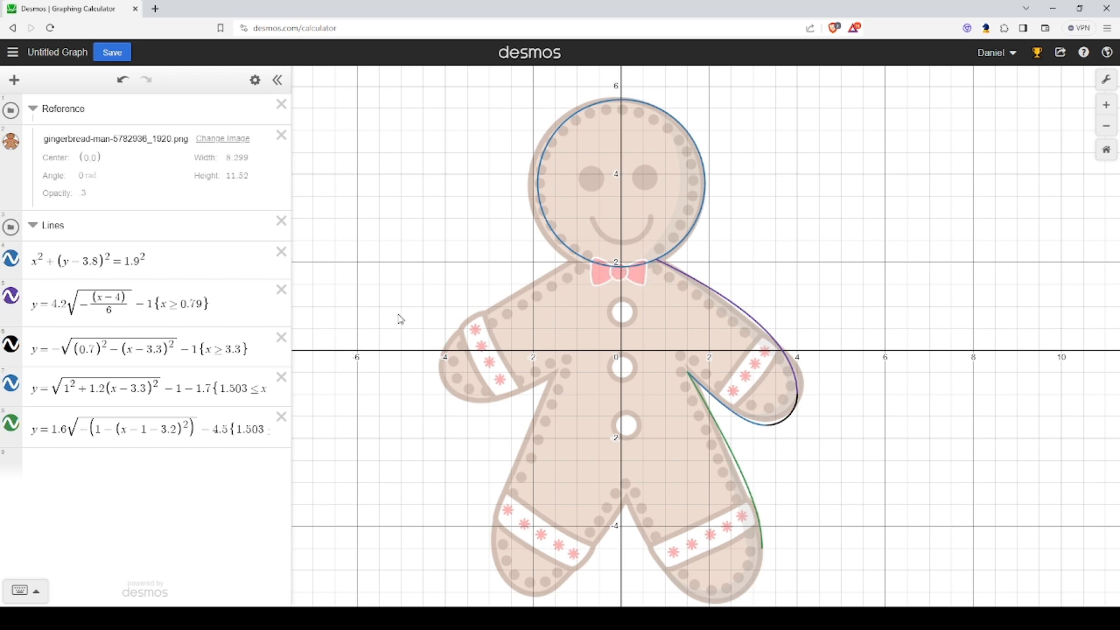
{"action": "left_click", "coordinate": [656, 265]}
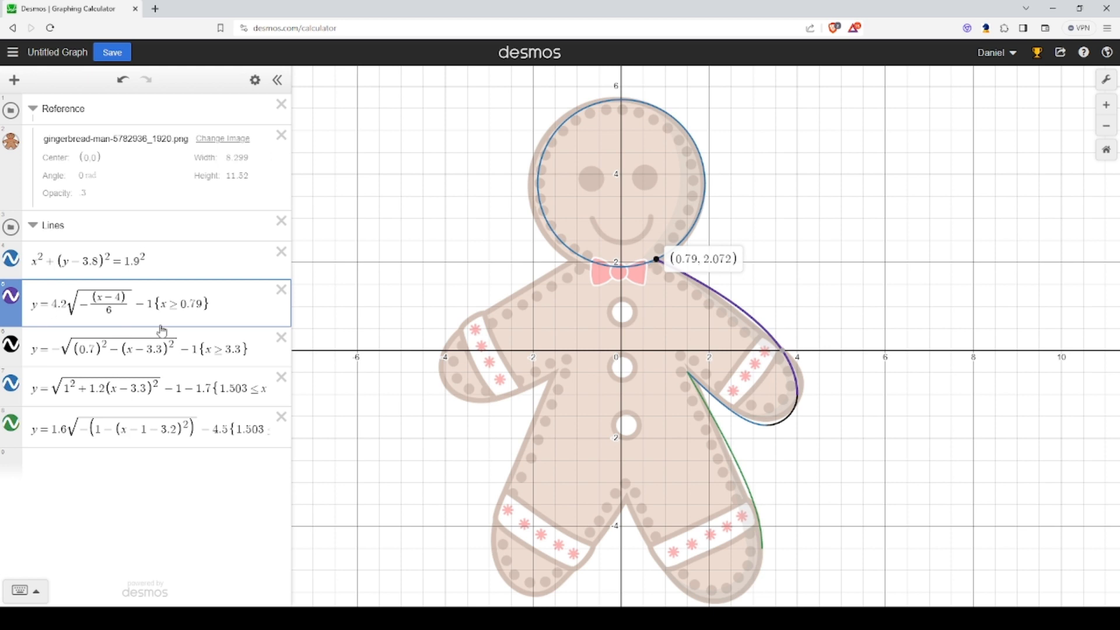
{"action": "left_click", "coordinate": [188, 253]}
{"action": "type", "text": "{y<=1"}
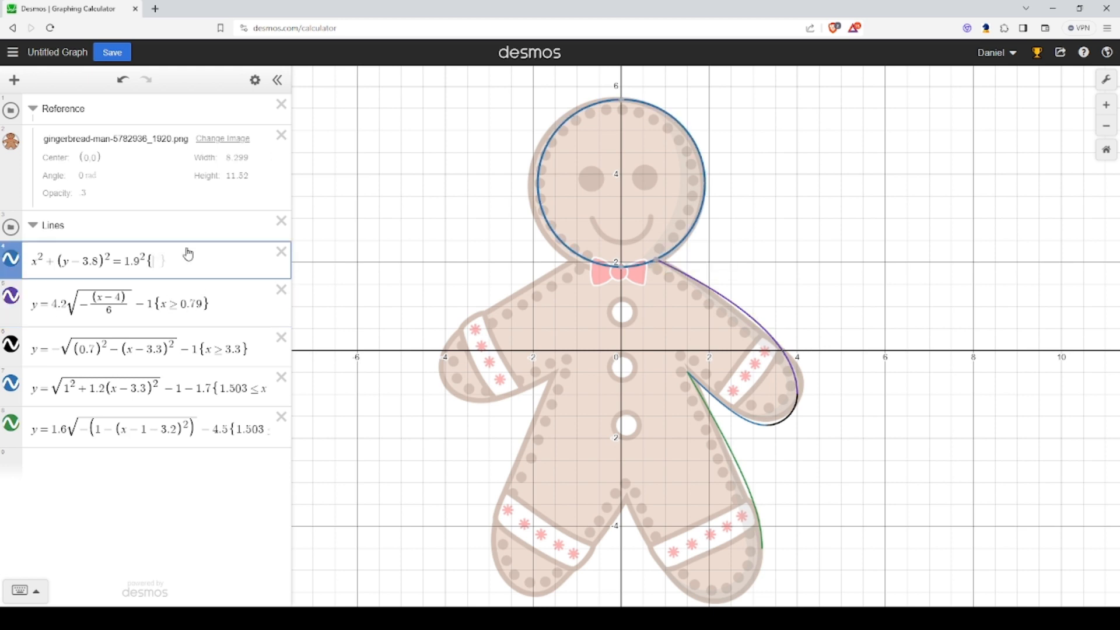
{"action": "type", "text": ".9"}
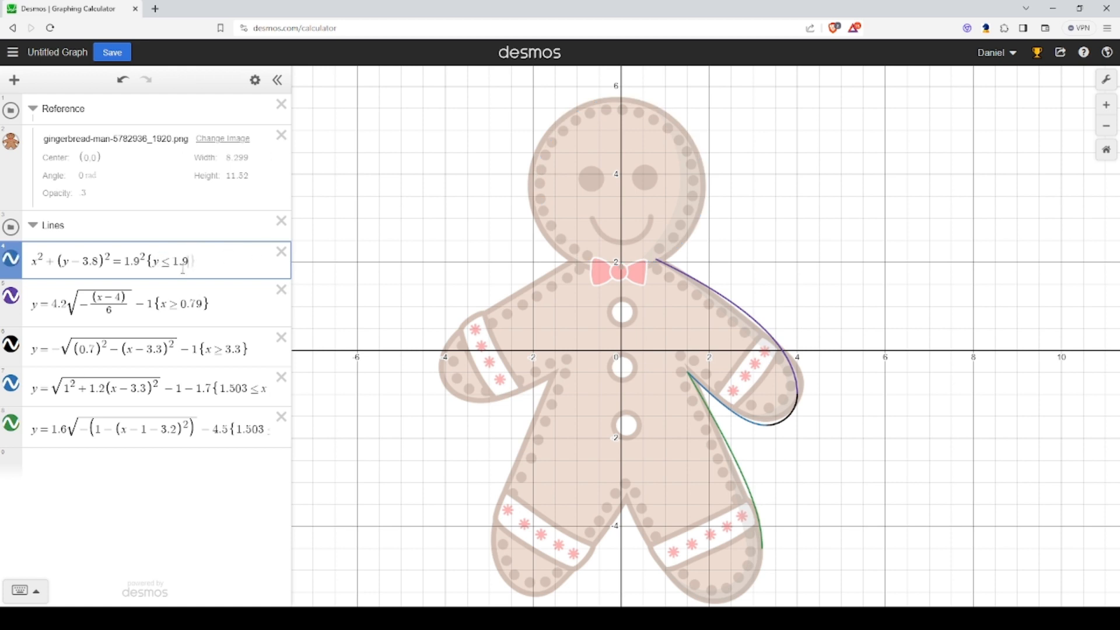
{"action": "left_click_drag", "start_coordinate": [188, 260], "coordinate": [159, 257]}
{"action": "key", "text": "BackSpace"}
{"action": "type", "text": ">=1.9"}
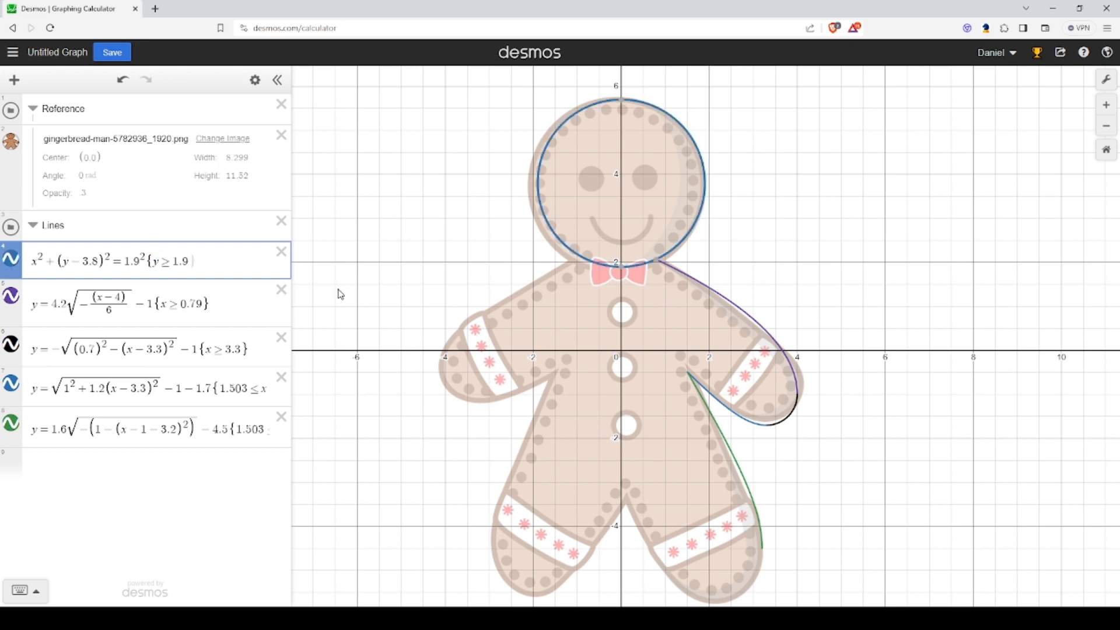
- Raise the head circle's lower limit to y≥1.97 to open the outline at the neck
{"action": "type", "text": "9"}
{"action": "key", "text": "shift+Left"}
{"action": "key", "text": "BackSpace"}
{"action": "type", "text": "7"}
{"action": "left_click", "coordinate": [821, 257]}
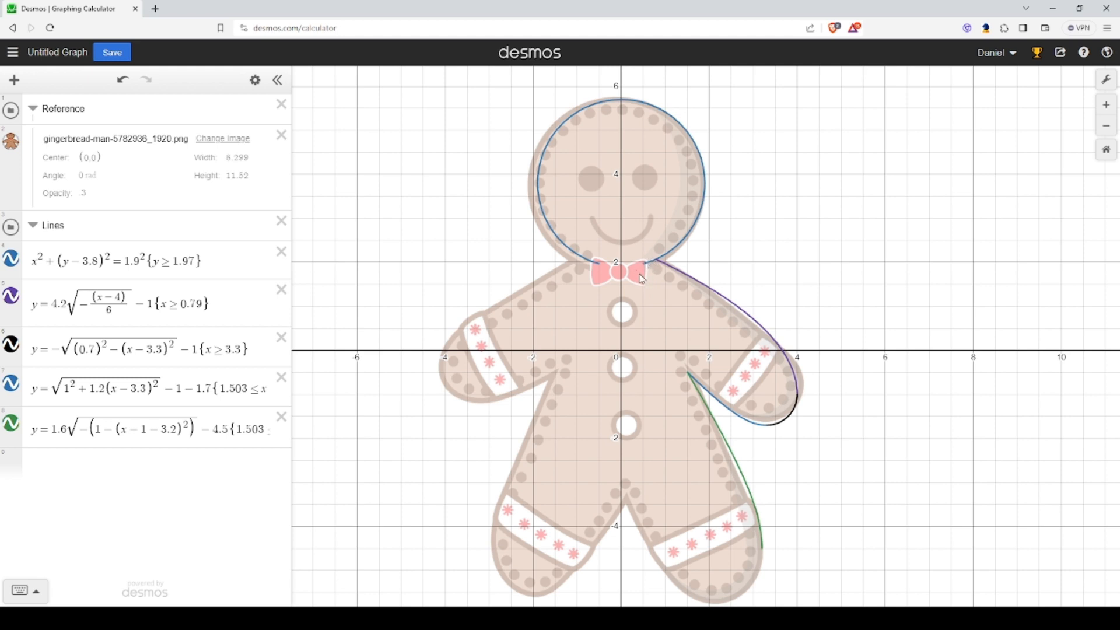
- Add the lower semicircle equation y=-√(1²-x²) below the leg curve for tracing the right foot
{"action": "left_click", "coordinate": [967, 618]}
{"action": "left_click_drag", "start_coordinate": [873, 530], "coordinate": [885, 418]}
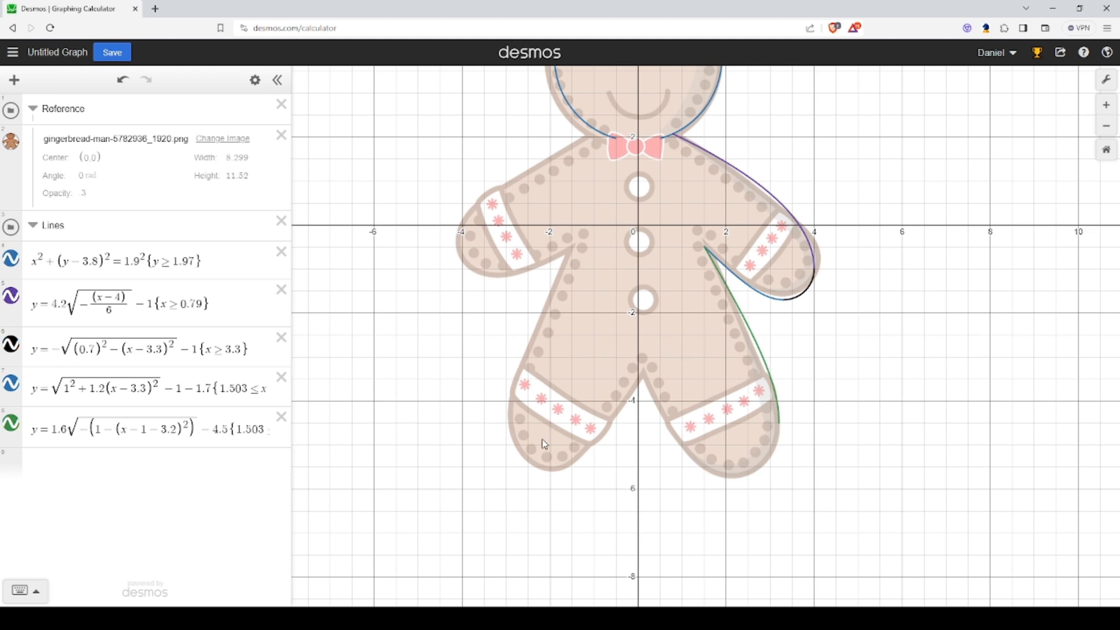
{"action": "left_click", "coordinate": [218, 434]}
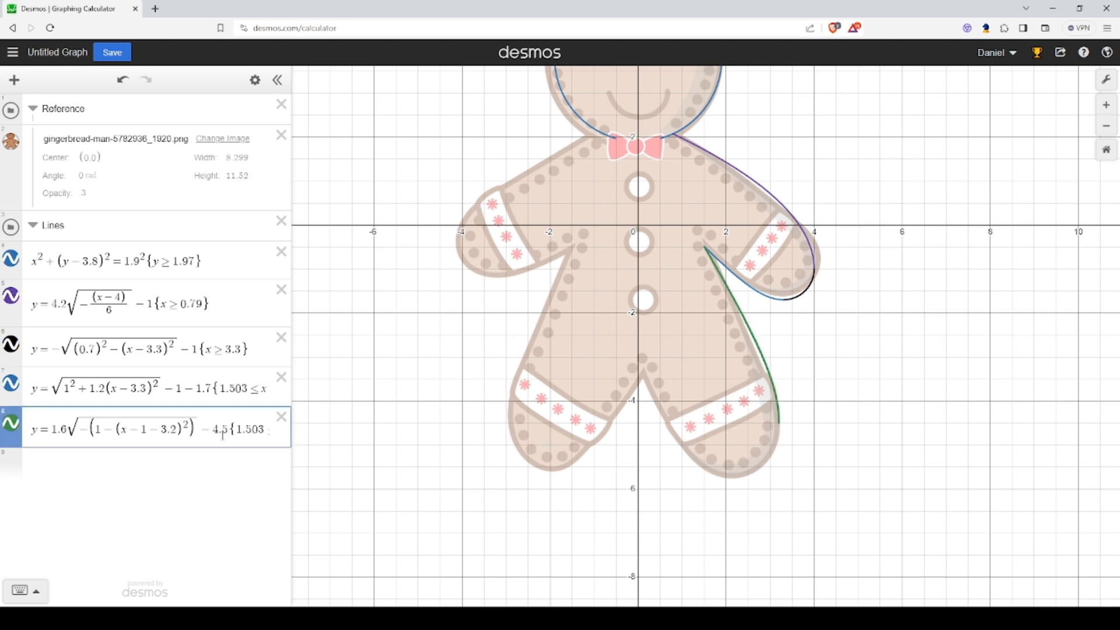
{"action": "key", "text": "Return"}
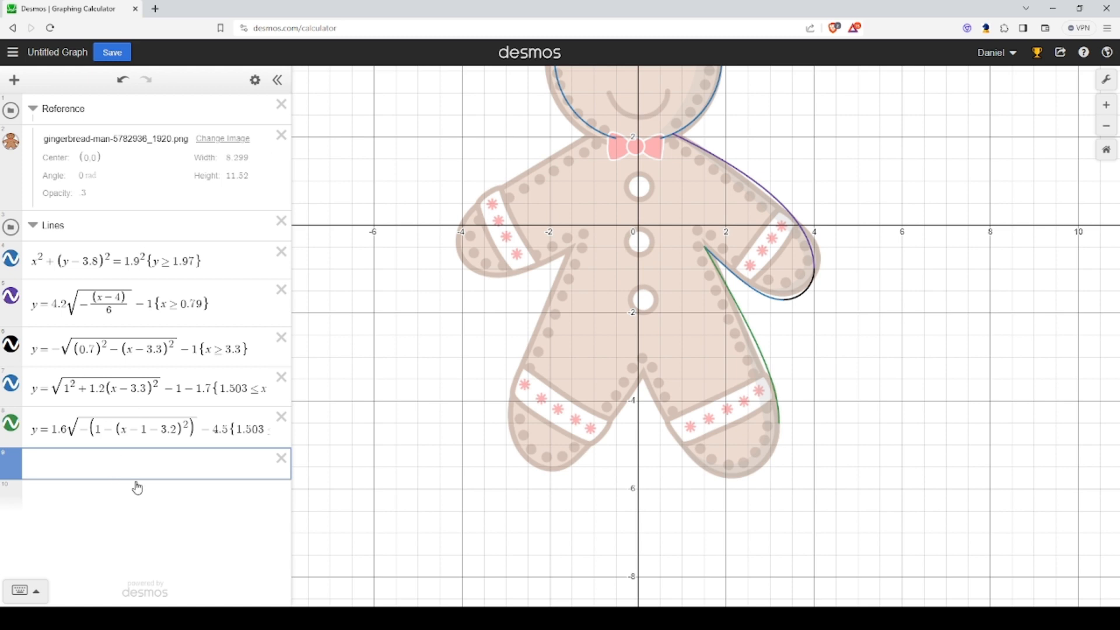
{"action": "type", "text": "y=-x"}
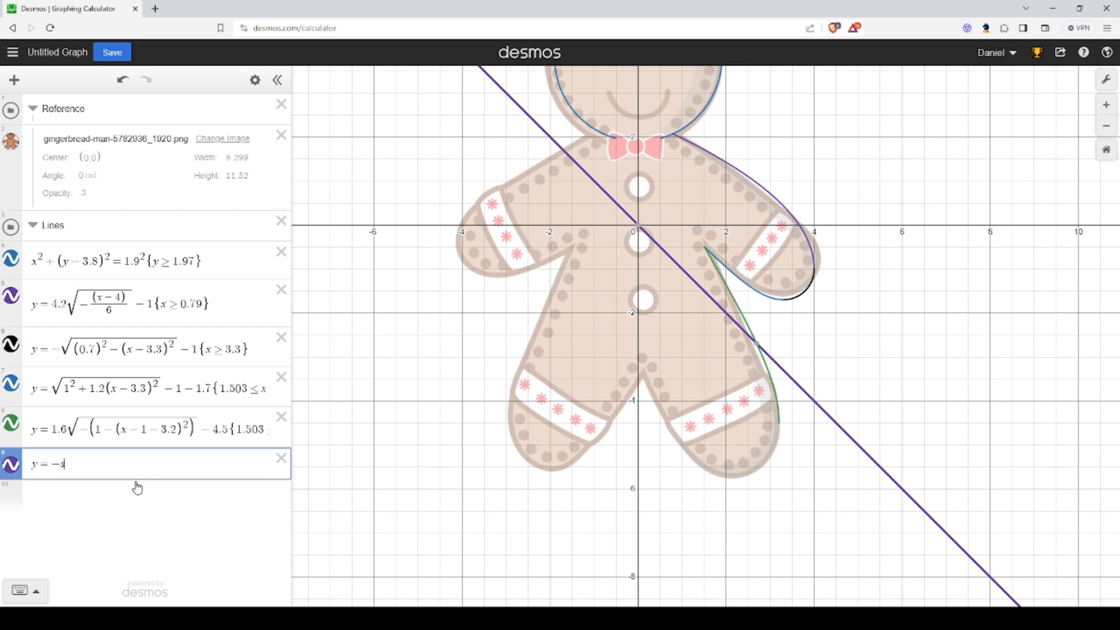
{"action": "key", "text": "BackSpace"}
{"action": "type", "text": "sqrt"}
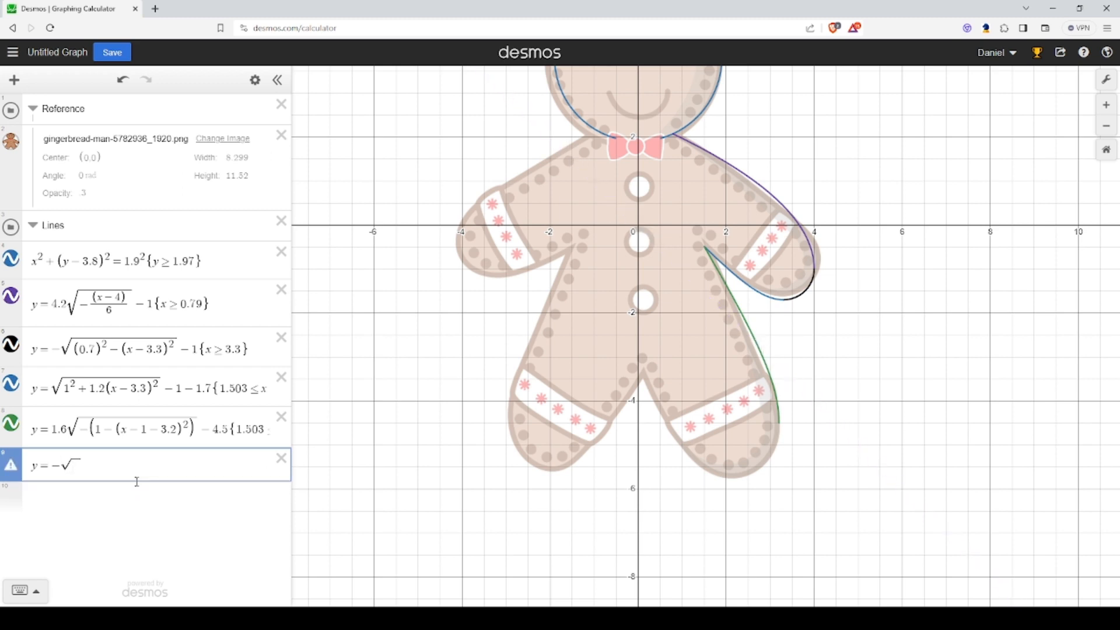
{"action": "type", "text": "1^2"}
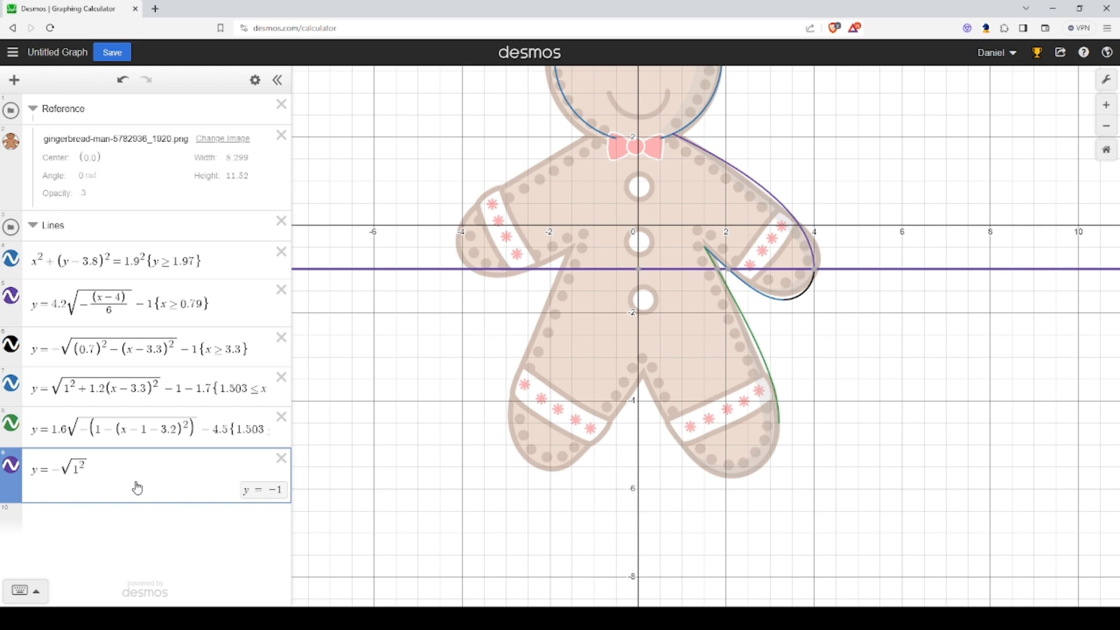
{"action": "key", "text": "Right"}
{"action": "type", "text": "-"}
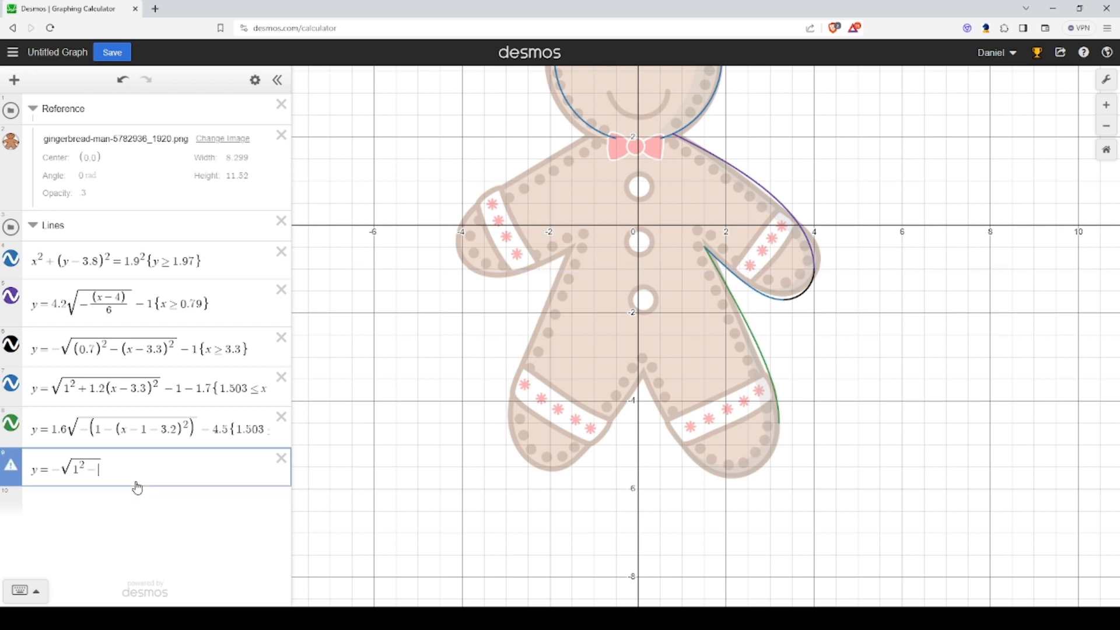
{"action": "type", "text": "x^2"}
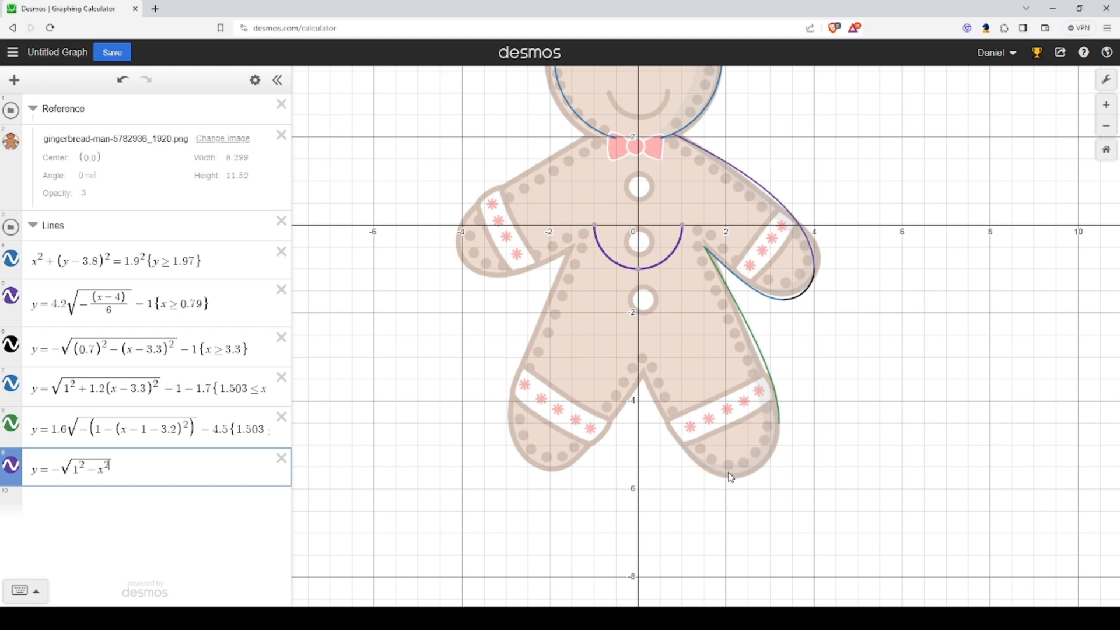
- Move the semicircle onto the right foot by replacing x with (x-2) and subtracting 4.8 from the equation
{"action": "left_click", "coordinate": [112, 472]}
{"action": "key", "text": "BackSpace"}
{"action": "type", "text": "("}
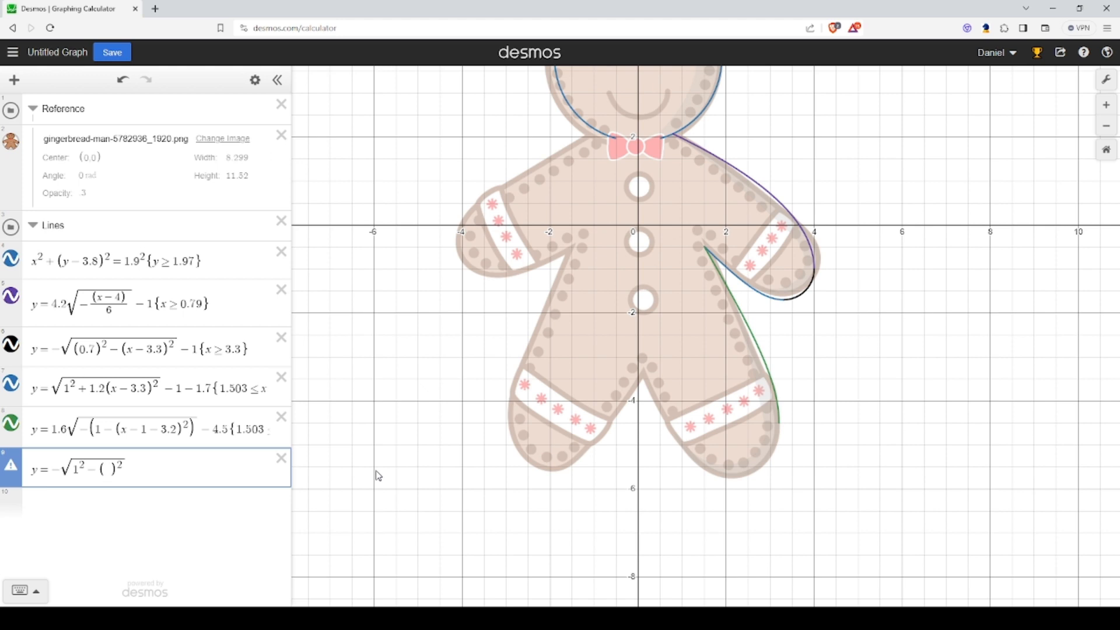
{"action": "type", "text": "x-2"}
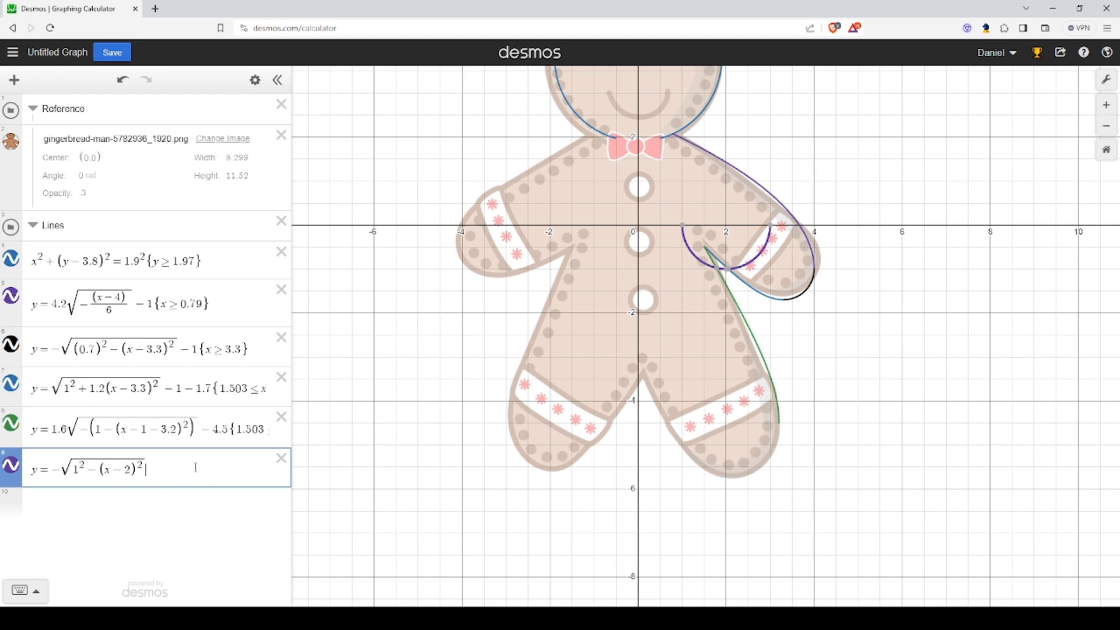
{"action": "type", "text": "-5.7"}
{"action": "key", "text": "BackSpace"}
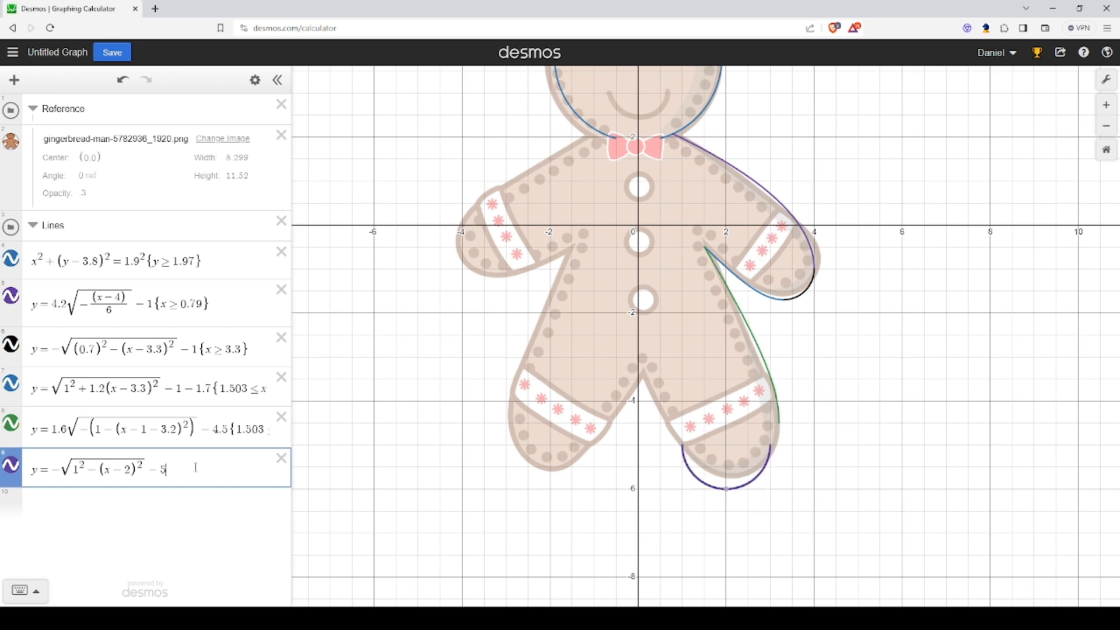
{"action": "key", "text": "BackSpace"}
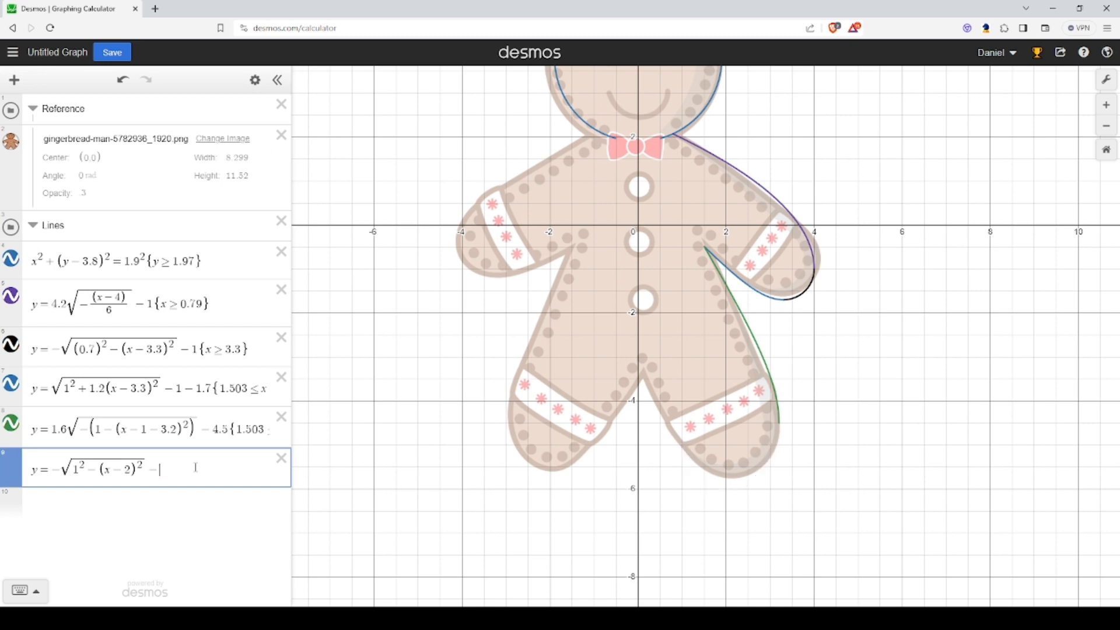
{"action": "type", "text": "4.8"}
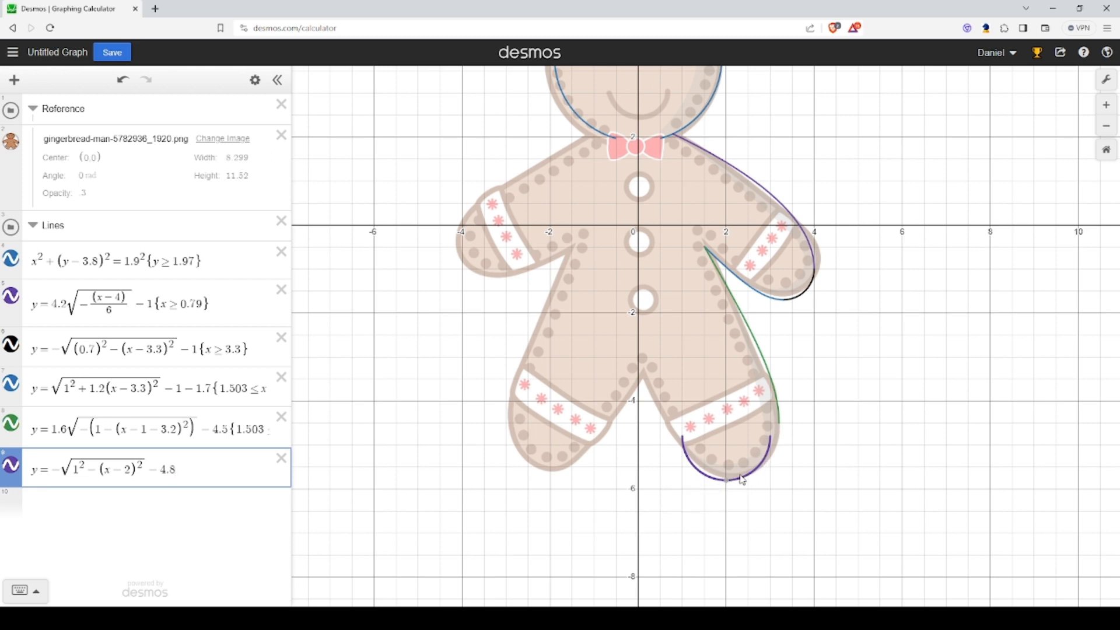
- Examine the coordinates of the leg curve's lower end and the foot arc's lowest point
{"action": "left_click", "coordinate": [780, 425]}
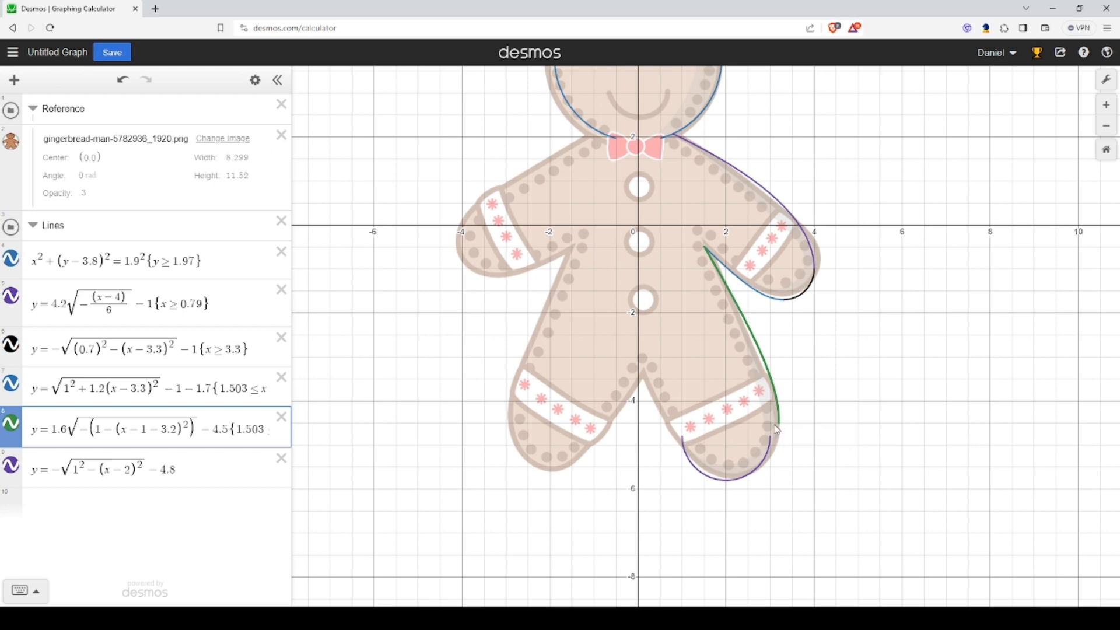
{"action": "left_click", "coordinate": [728, 483]}
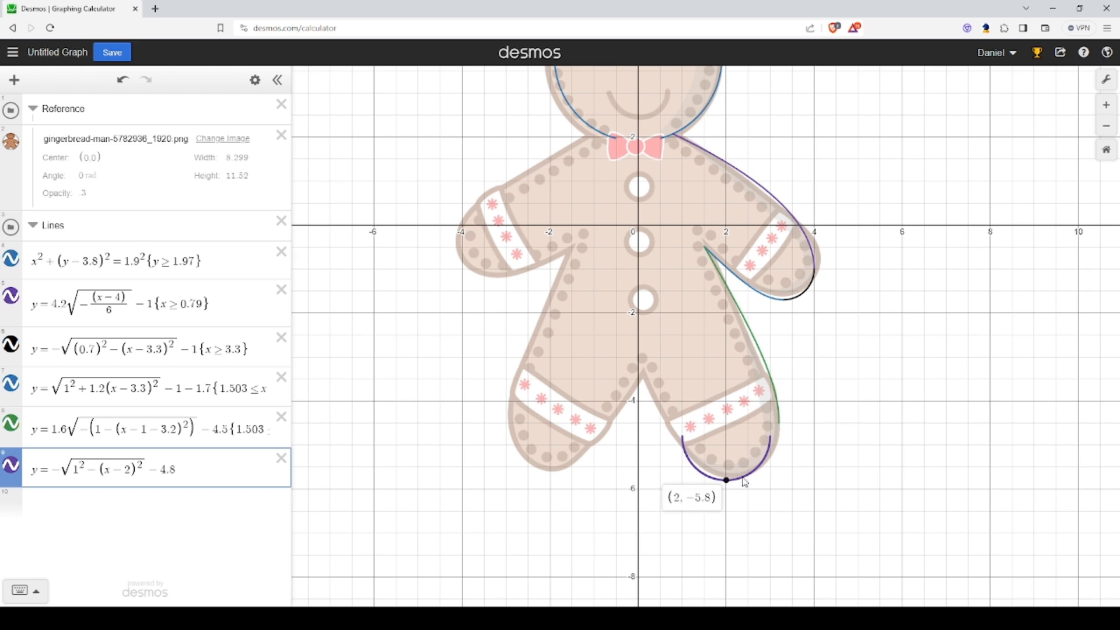
{"action": "left_click", "coordinate": [184, 473]}
{"action": "key", "text": "Return"}
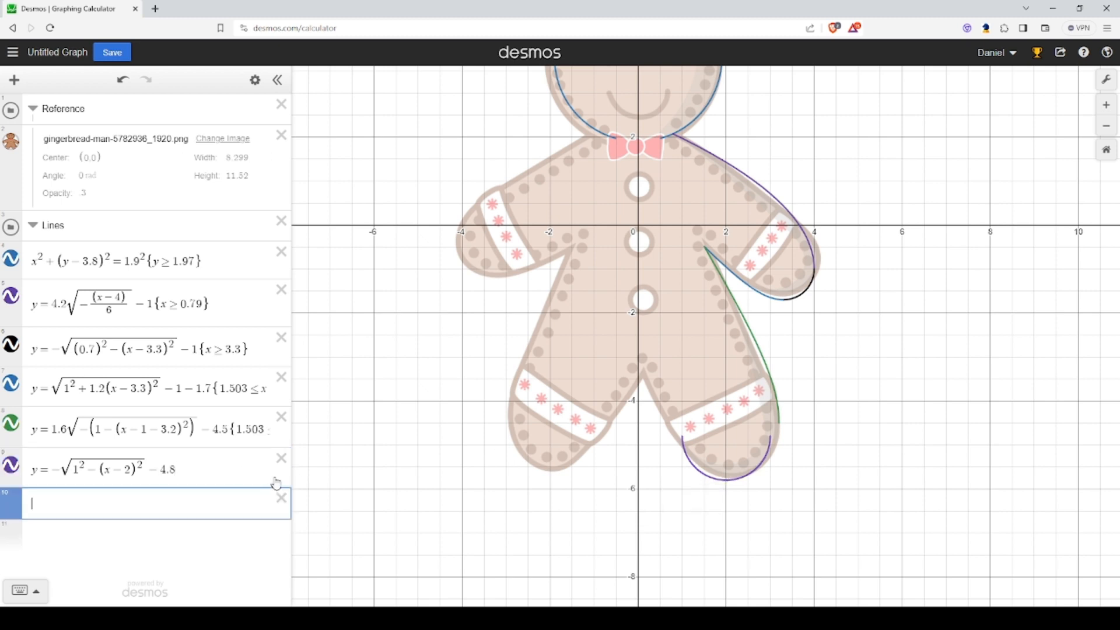
{"action": "left_click", "coordinate": [779, 426]}
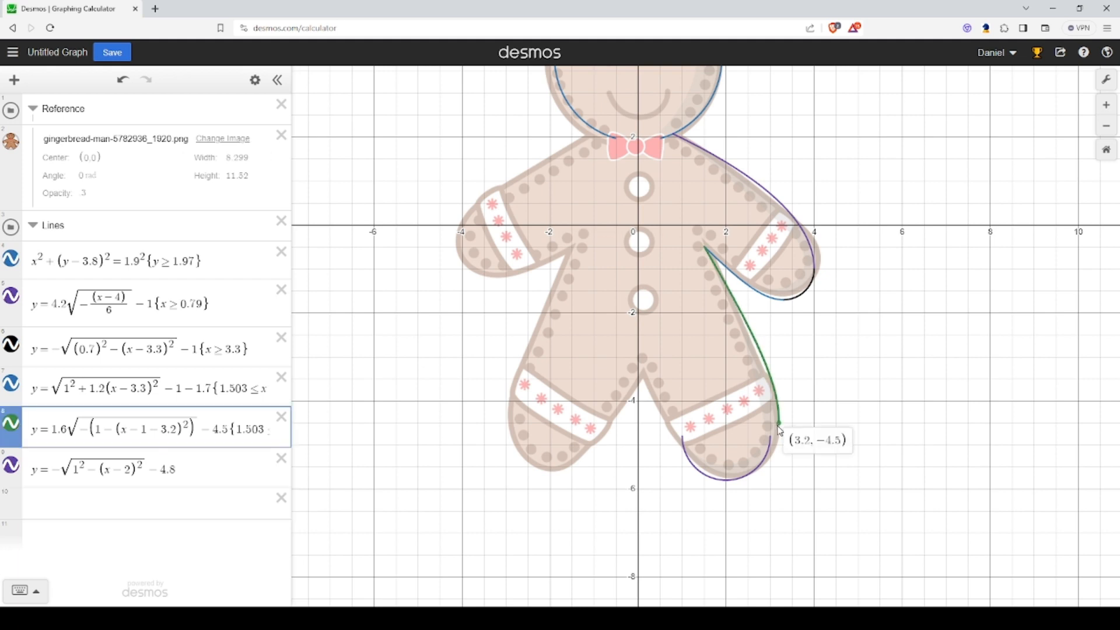
{"action": "left_click", "coordinate": [734, 489]}
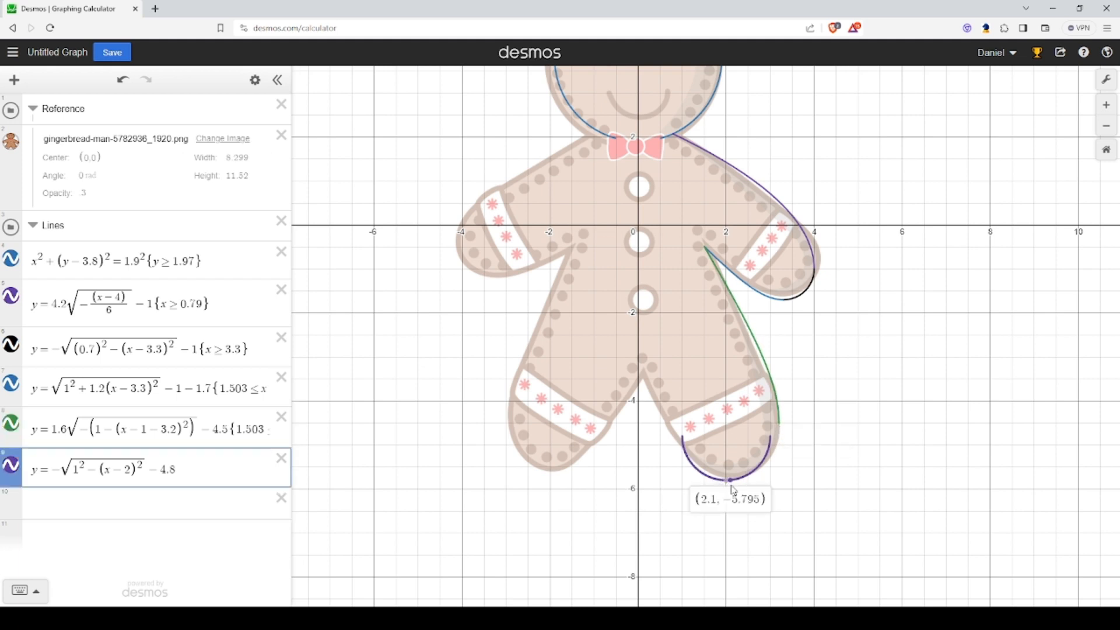
{"action": "left_click", "coordinate": [727, 486]}
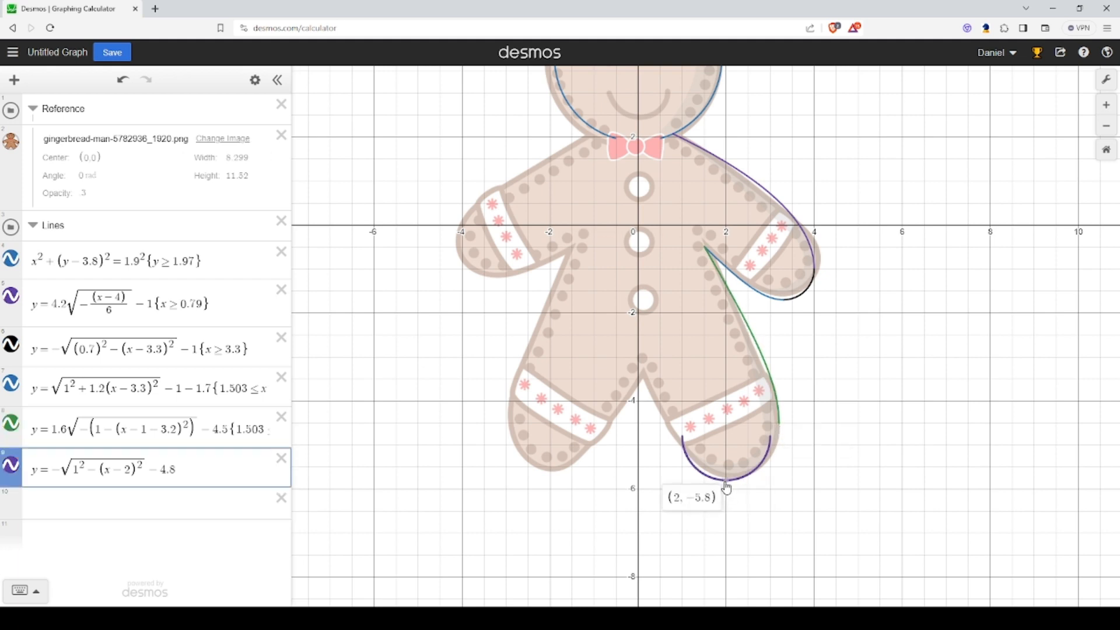
{"action": "left_click", "coordinate": [772, 439]}
{"action": "left_click", "coordinate": [781, 423]}
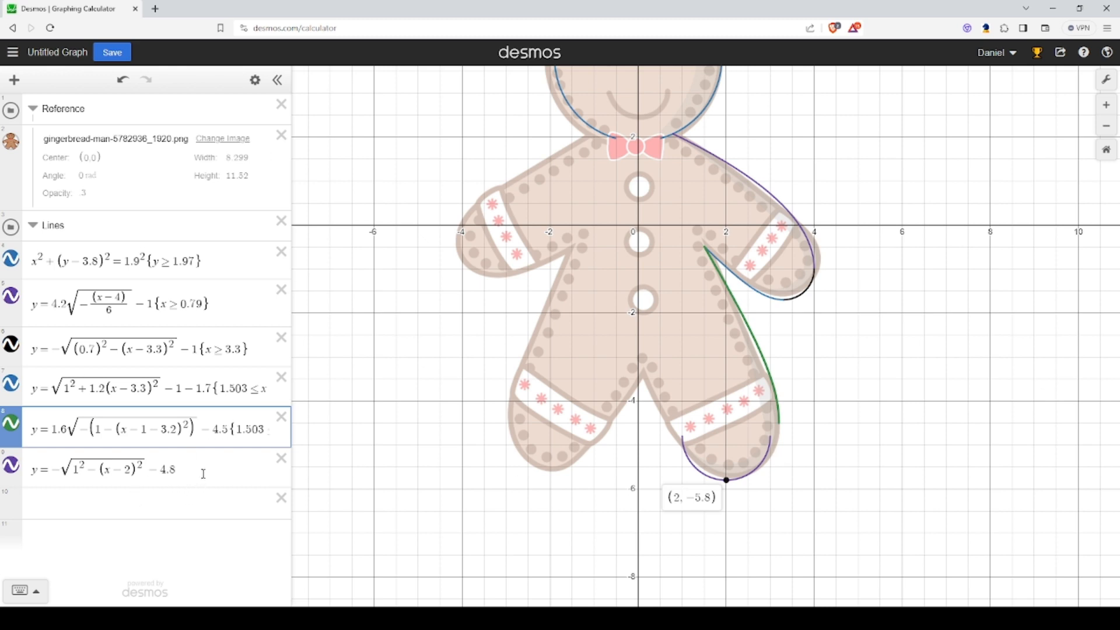
- Stretch the foot arc vertically by putting the factor 1.3 in front of its square root
{"action": "left_click", "coordinate": [62, 469]}
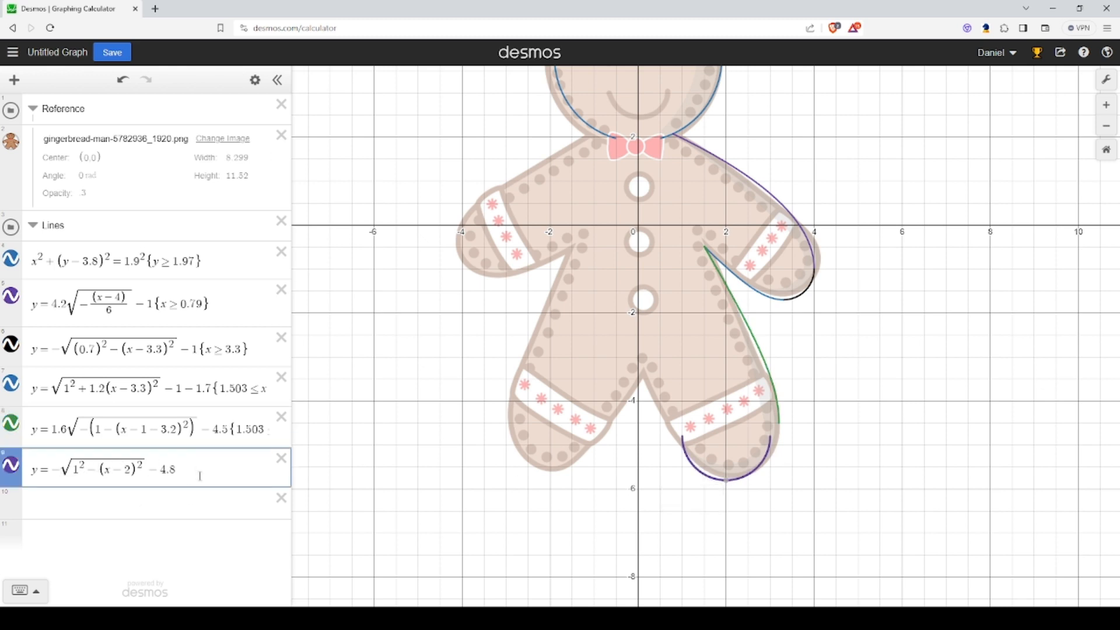
{"action": "type", "text": "0.3"}
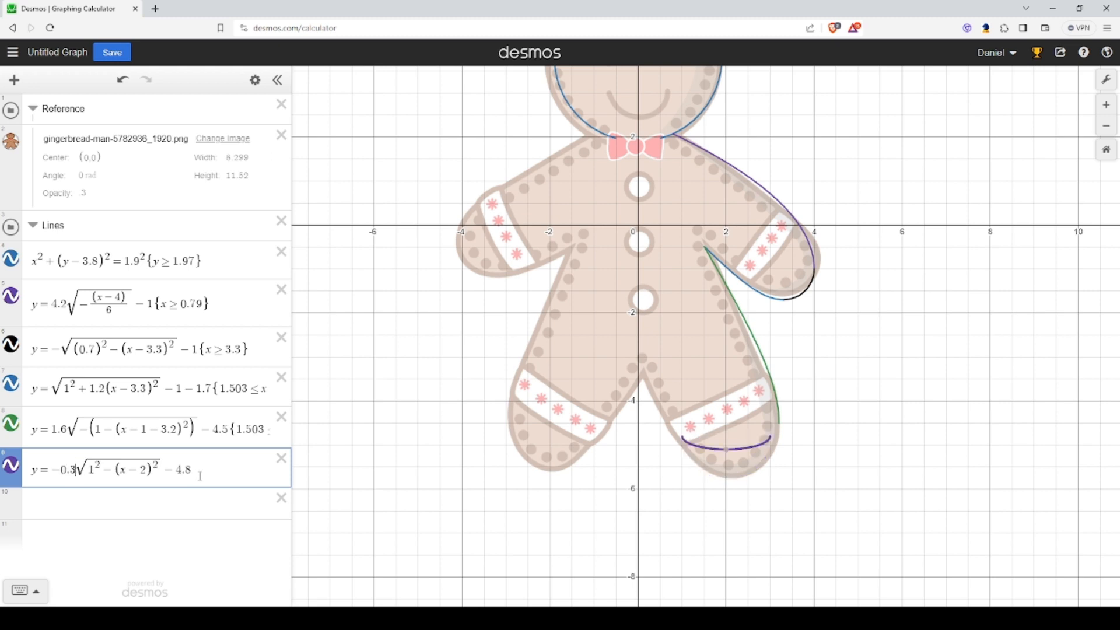
{"action": "key", "text": "BackSpace"}
{"action": "key", "text": "BackSpace"}
{"action": "key", "text": "BackSpace"}
{"action": "type", "text": "1"}
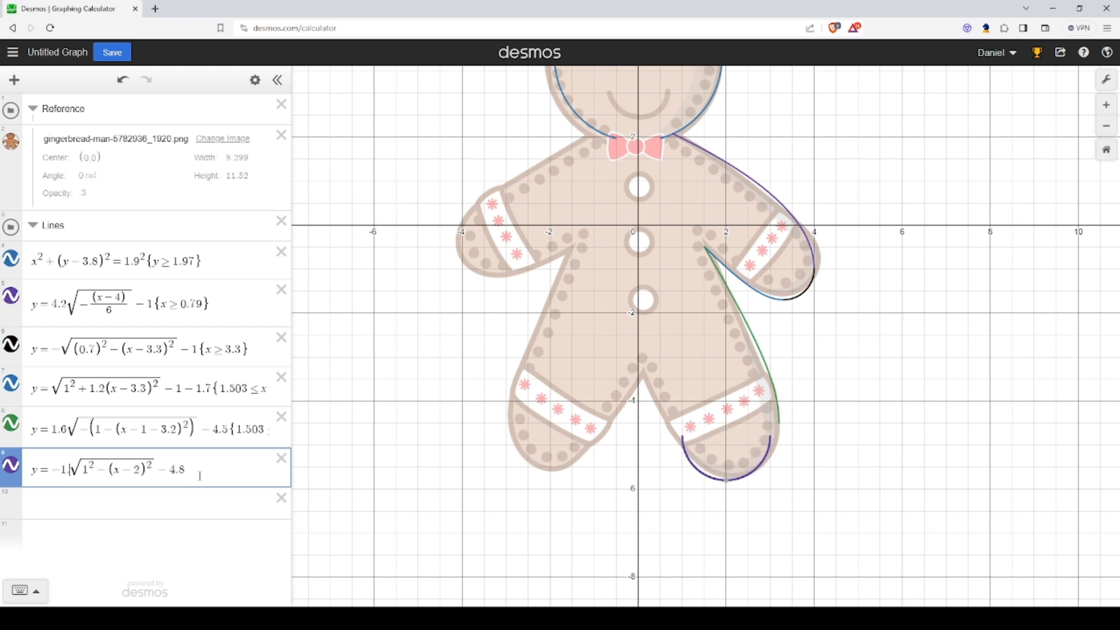
{"action": "type", "text": ".3"}
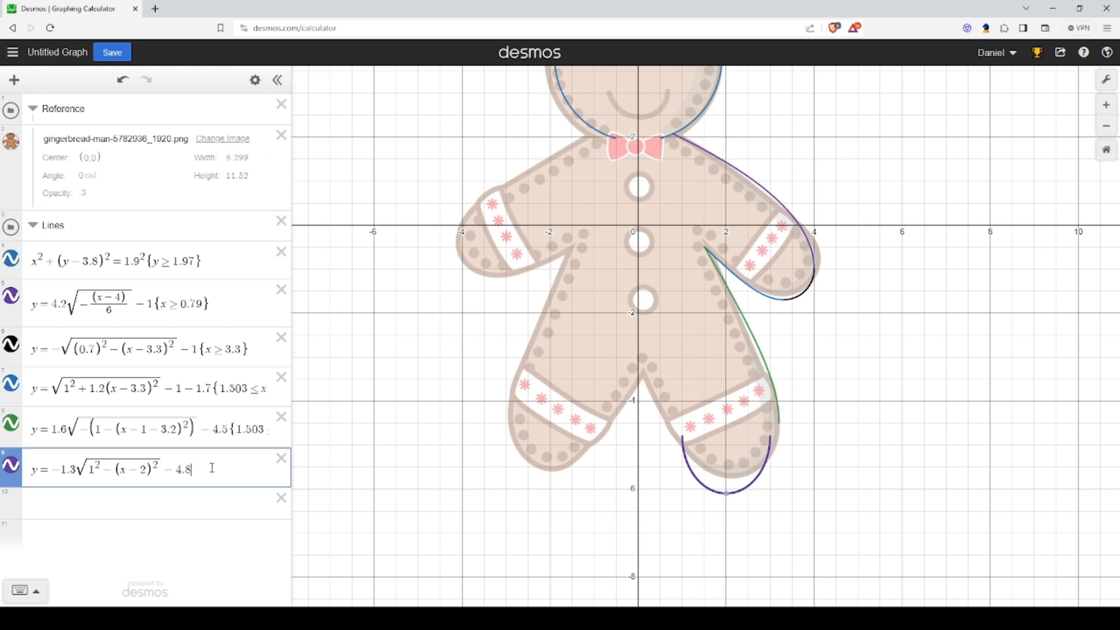
- Raise the foot arc by adding +0.3 to the end of its equation
{"action": "type", "text": "-0.3"}
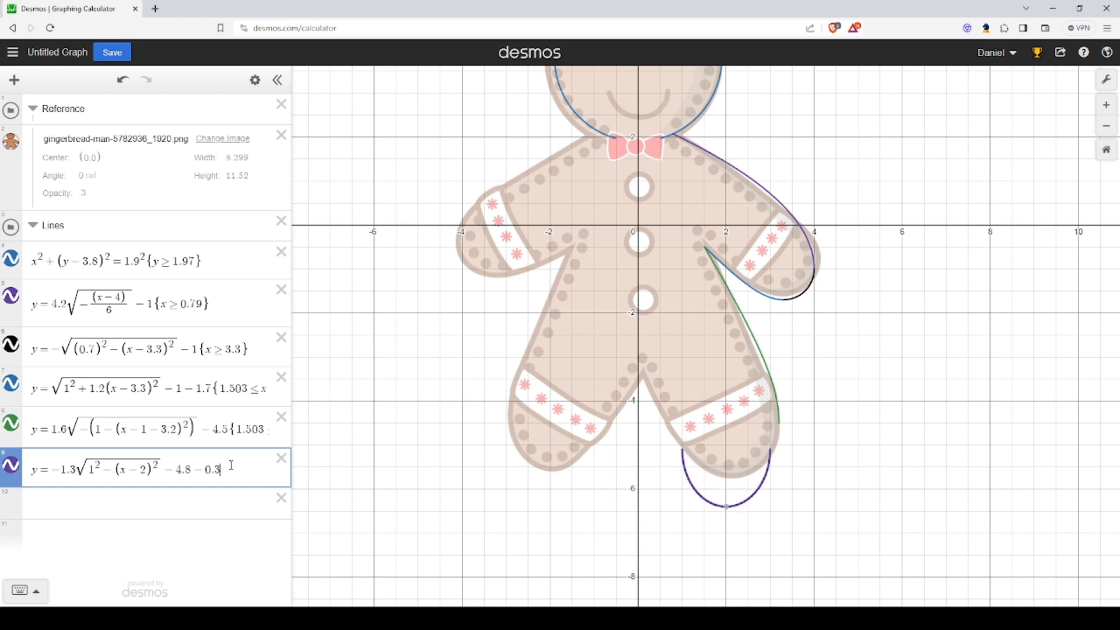
{"action": "key", "text": "BackSpace"}
{"action": "key", "text": "BackSpace"}
{"action": "key", "text": "BackSpace"}
{"action": "key", "text": "BackSpace"}
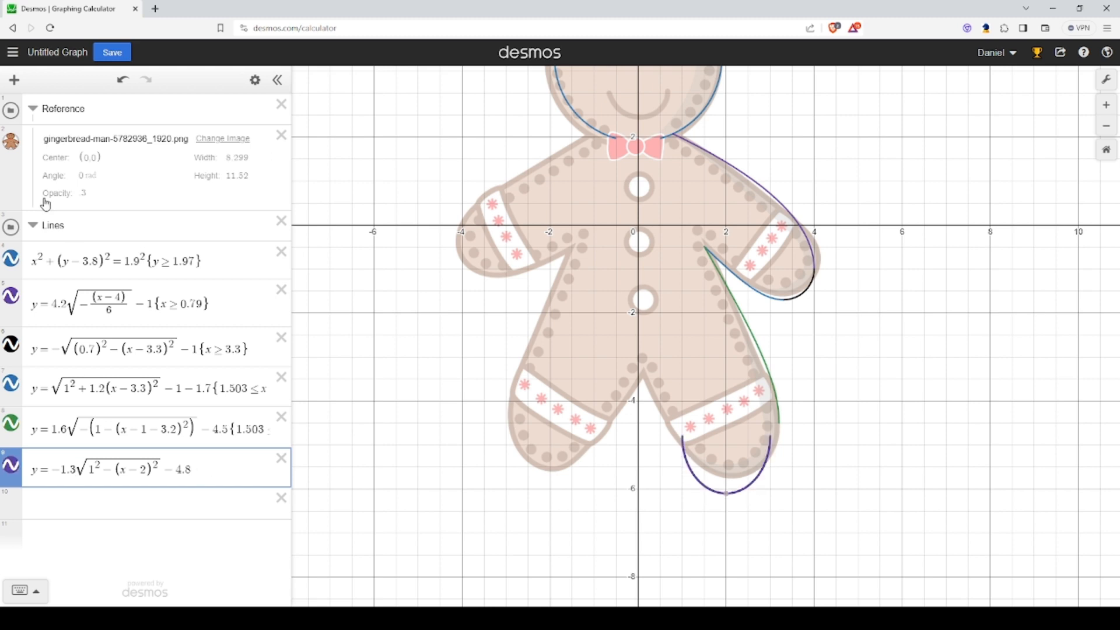
{"action": "type", "text": "+0.3"}
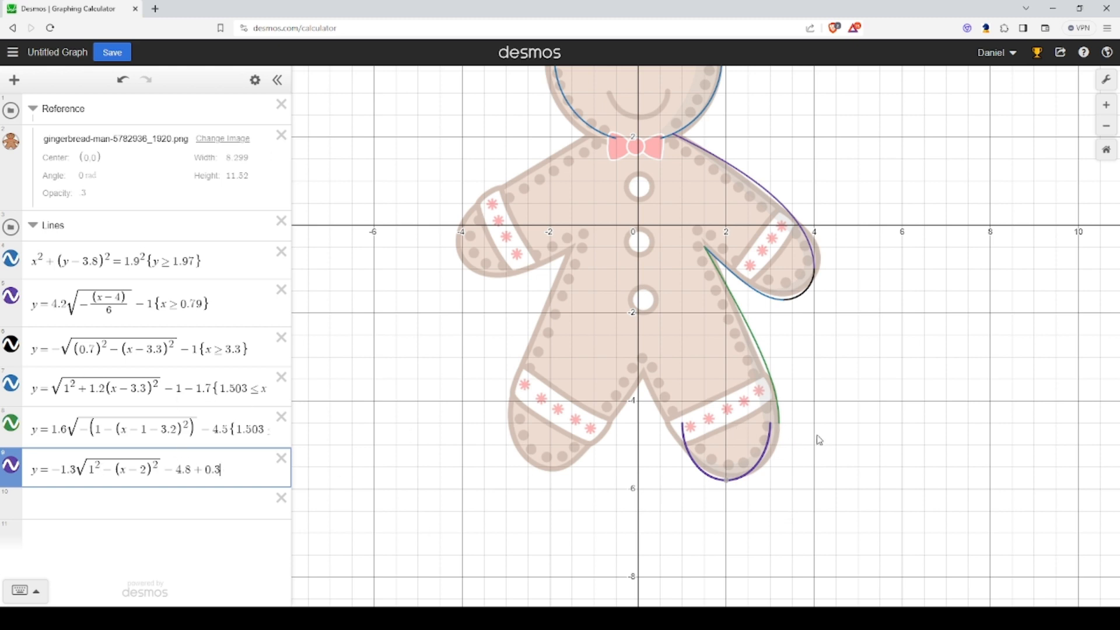
- Check the leg curve's lower endpoint and widen the foot arc to it by dividing (x-2)² by 1.2²
{"action": "left_click", "coordinate": [780, 423]}
{"action": "left_click", "coordinate": [770, 423]}
{"action": "left_click", "coordinate": [779, 422]}
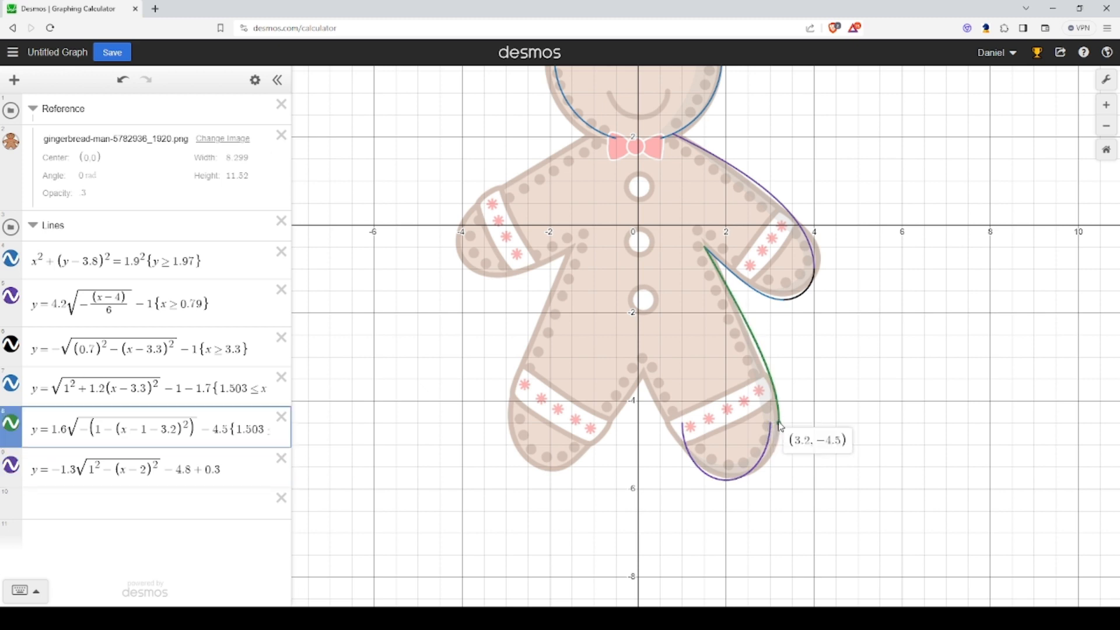
{"action": "left_click", "coordinate": [156, 470]}
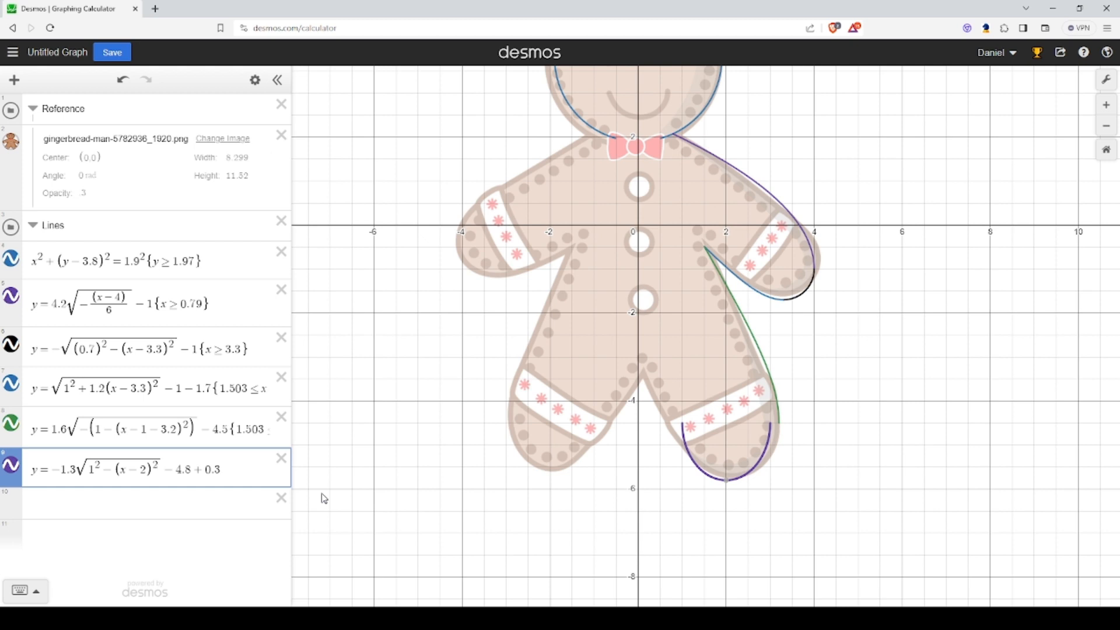
{"action": "type", "text": "/0."}
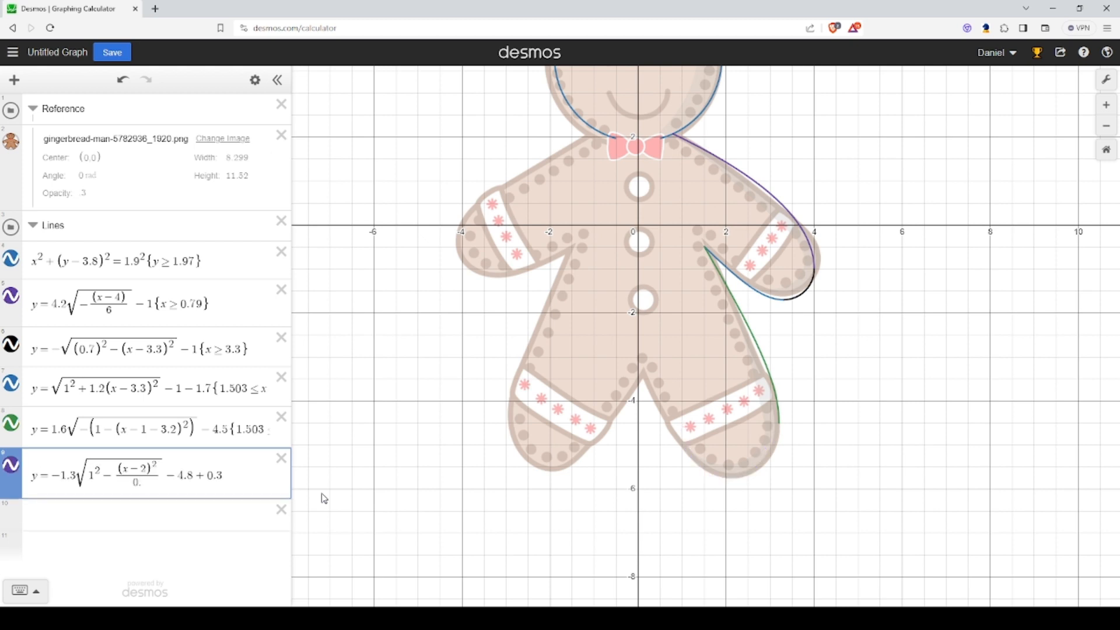
{"action": "key", "text": "BackSpace"}
{"action": "type", "text": "1.2"}
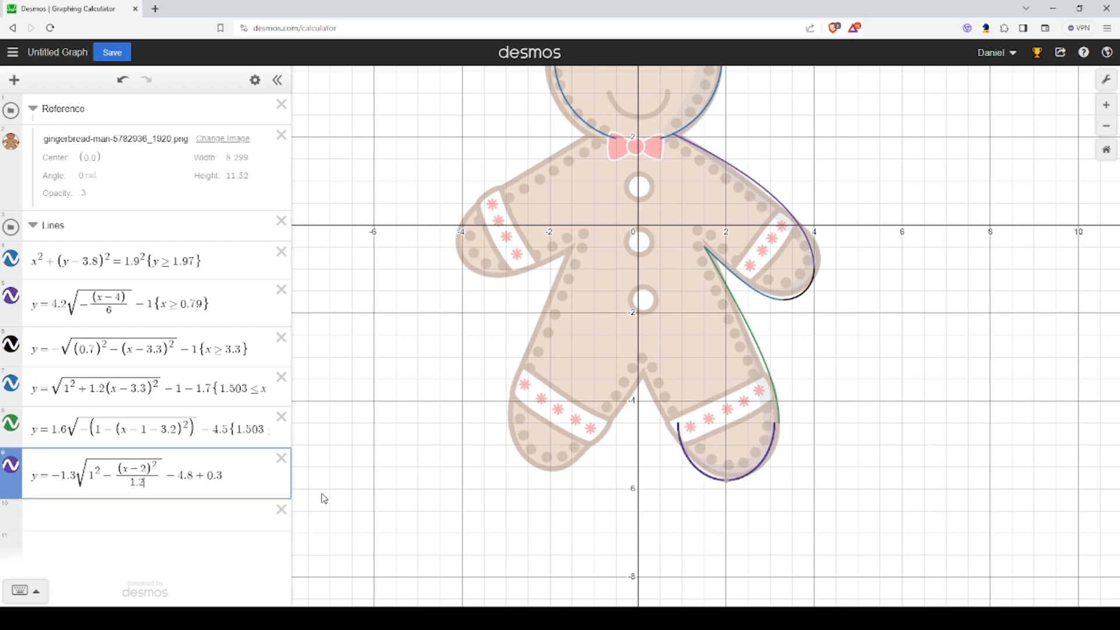
{"action": "type", "text": "^2"}
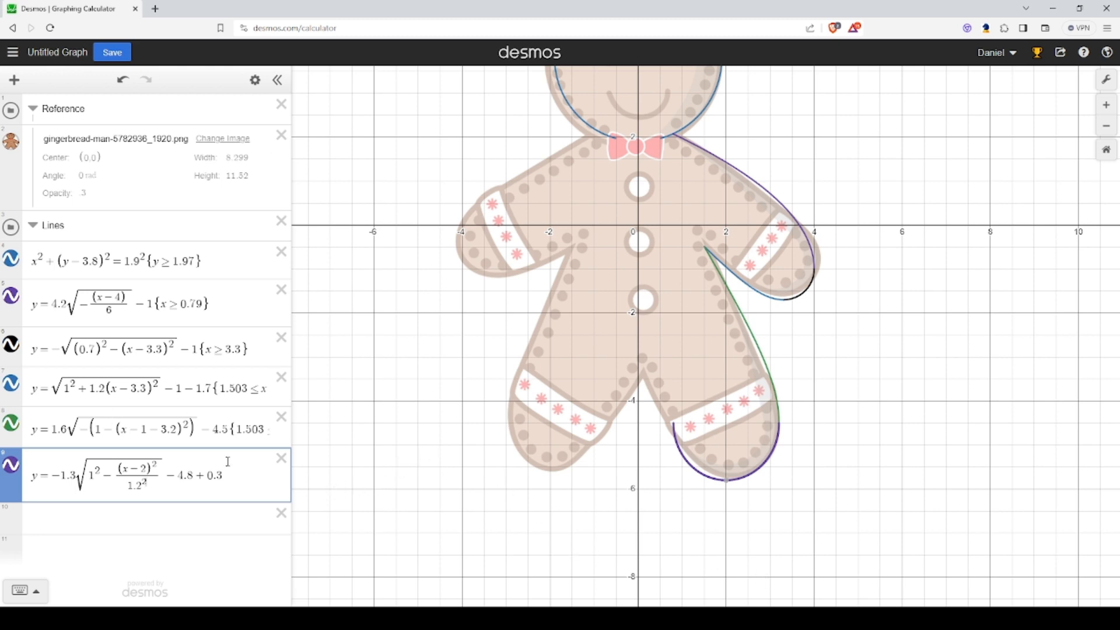
- Trim the foot arc by adding the domain restriction {x ≥ 2} to the end of its equation
{"action": "left_click", "coordinate": [282, 459]}
{"action": "key", "text": "ctrl+z"}
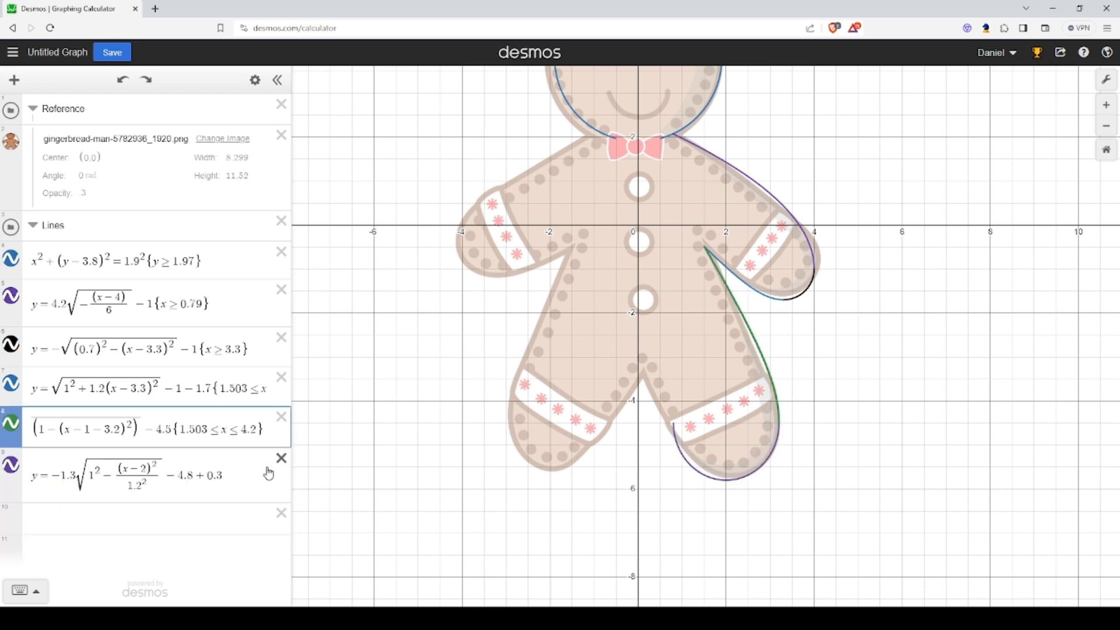
{"action": "type", "text": "{"}
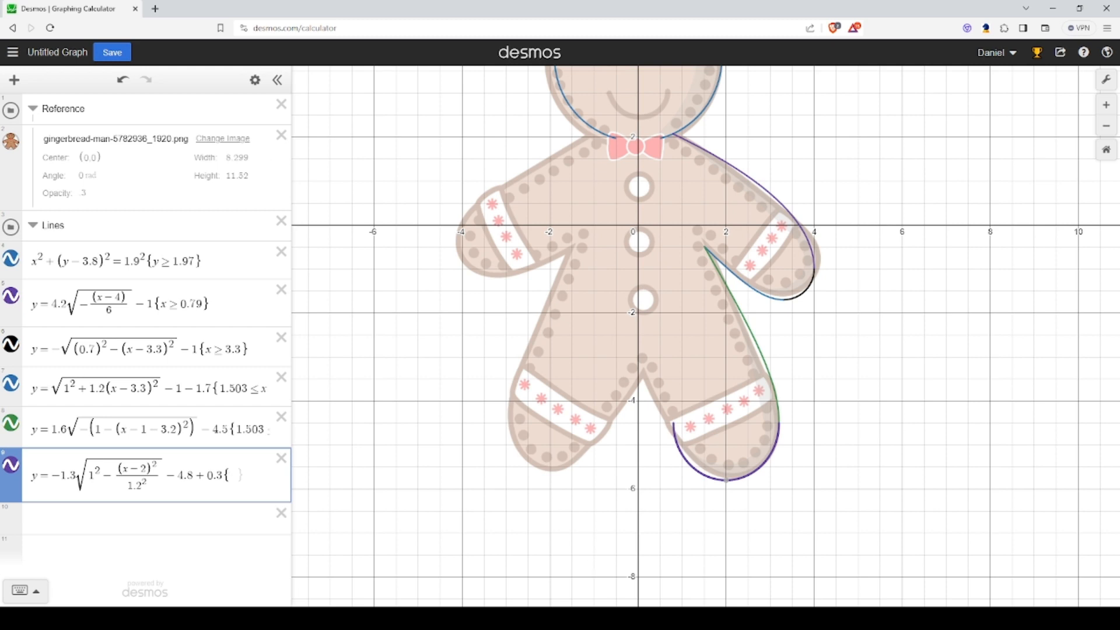
{"action": "mouse_move", "coordinate": [729, 486]}
{"action": "type", "text": "x>"}
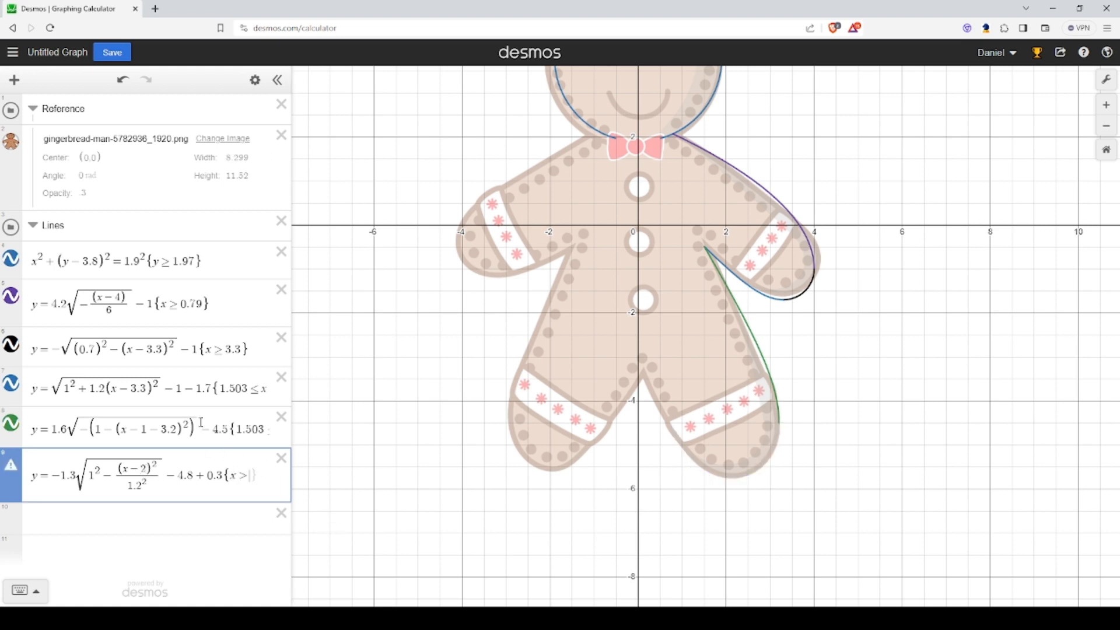
{"action": "type", "text": "2"}
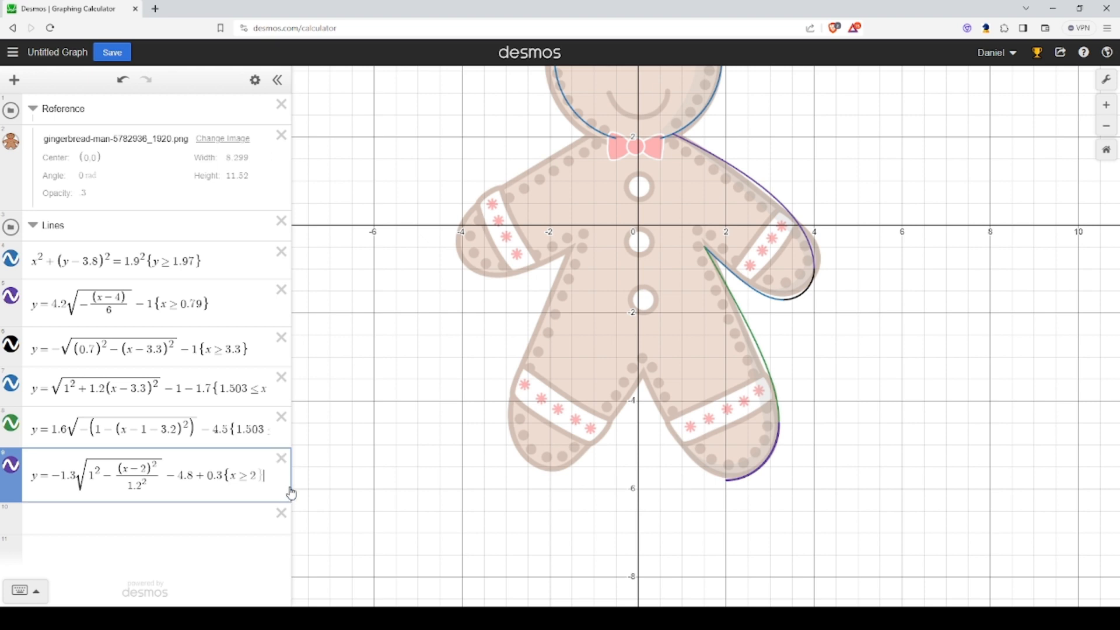
- Add the parabola y = (x-2)² as a new equation for the inner side of the leg
{"action": "key", "text": "Return"}
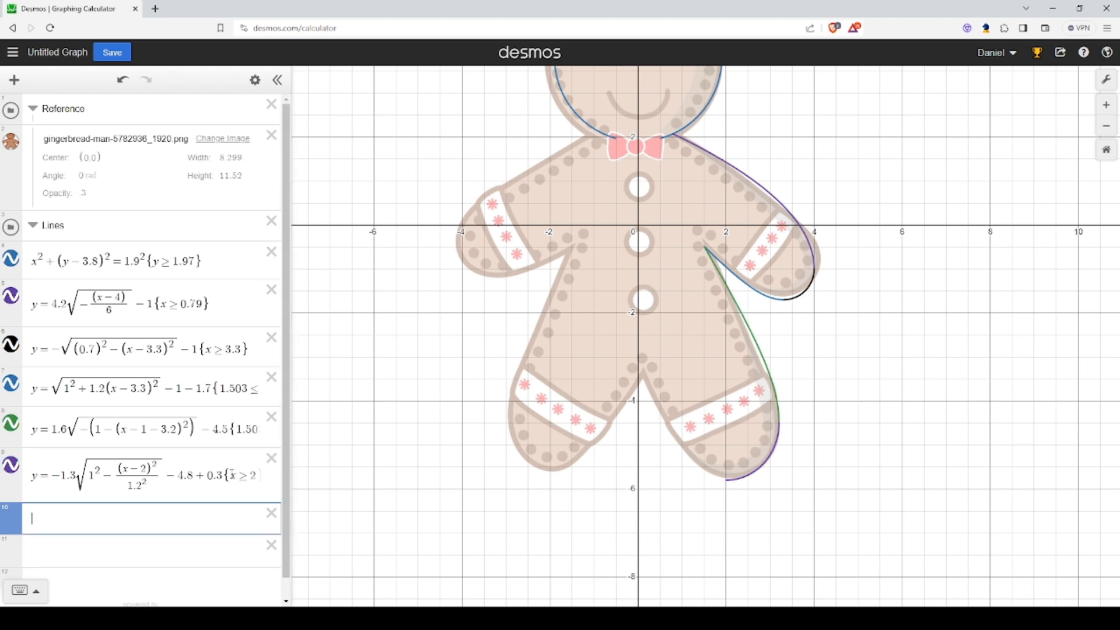
{"action": "type", "text": "y=x^1"}
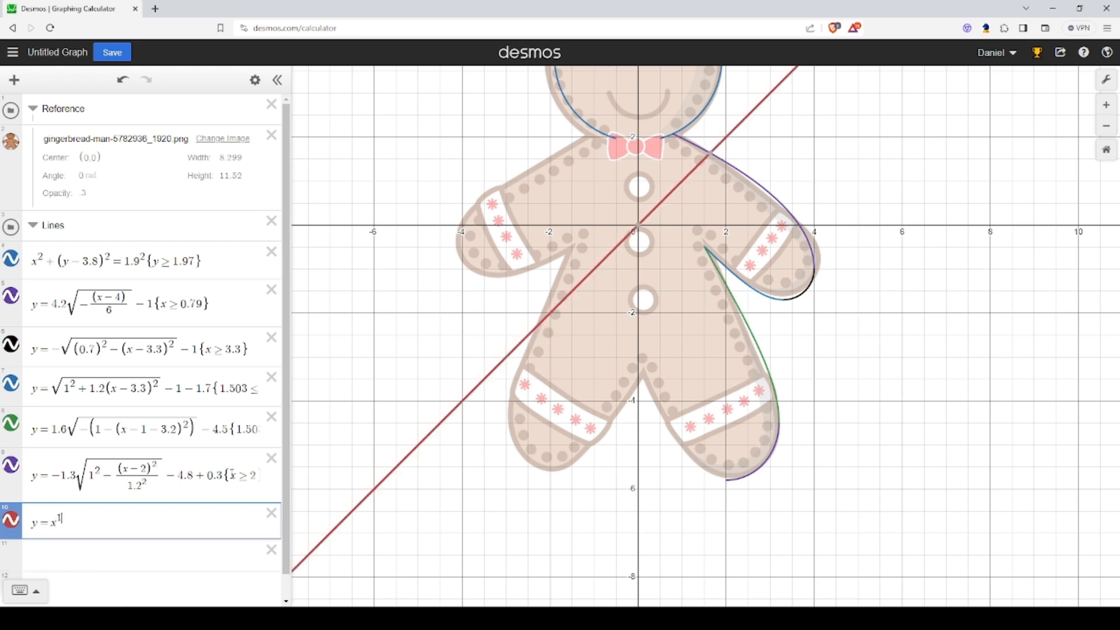
{"action": "key", "text": "BackSpace"}
{"action": "type", "text": "2"}
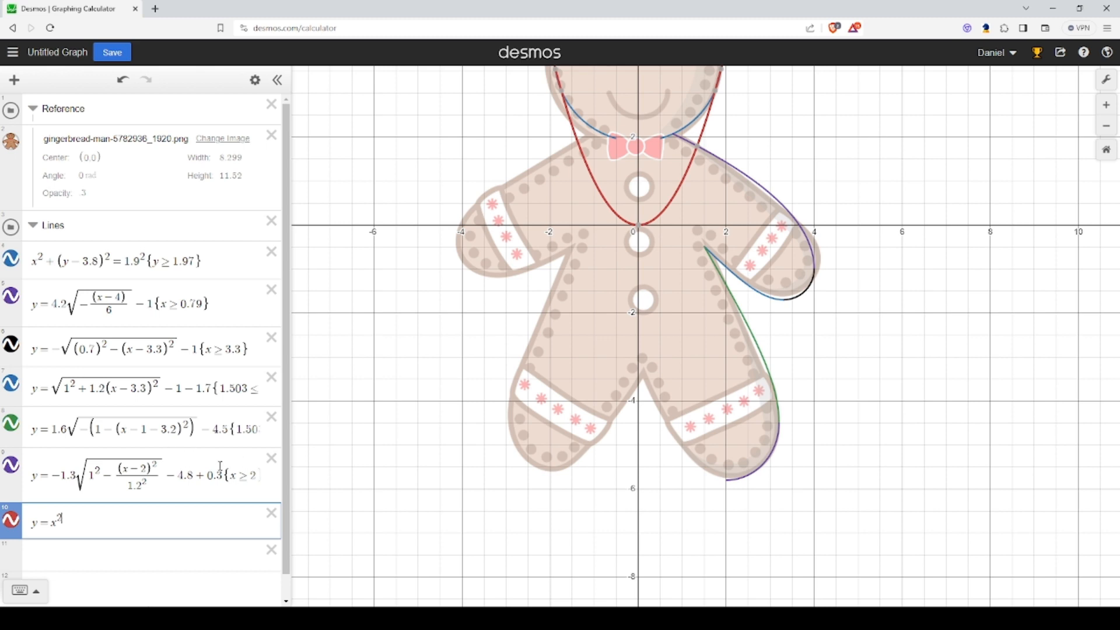
{"action": "mouse_move", "coordinate": [636, 232]}
{"action": "double_click", "coordinate": [55, 523]}
{"action": "type", "text": "(x"}
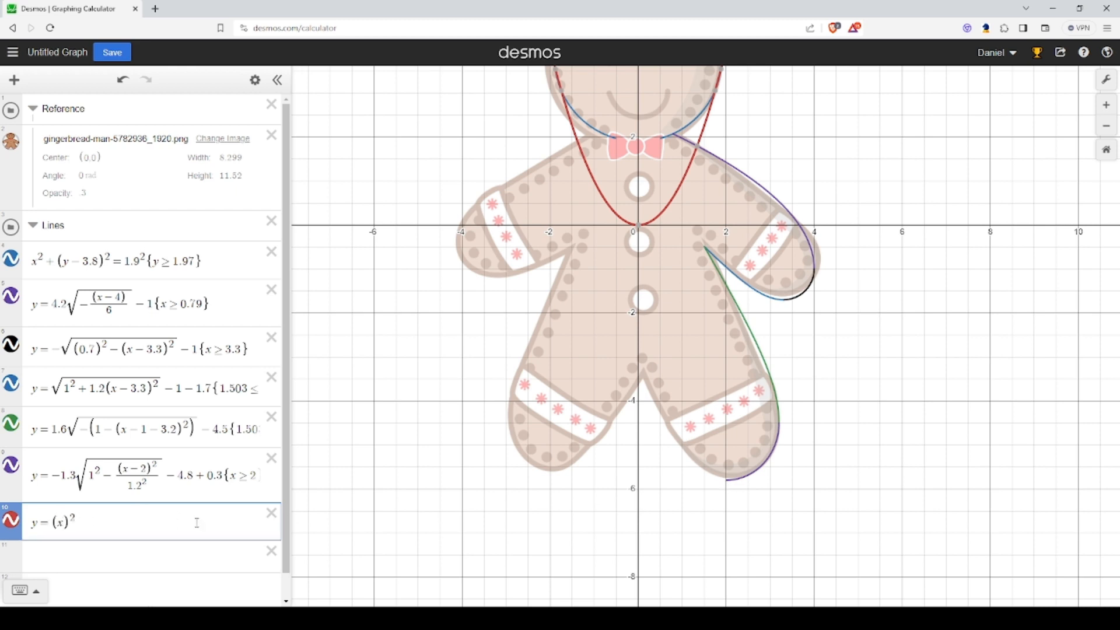
{"action": "type", "text": "-2"}
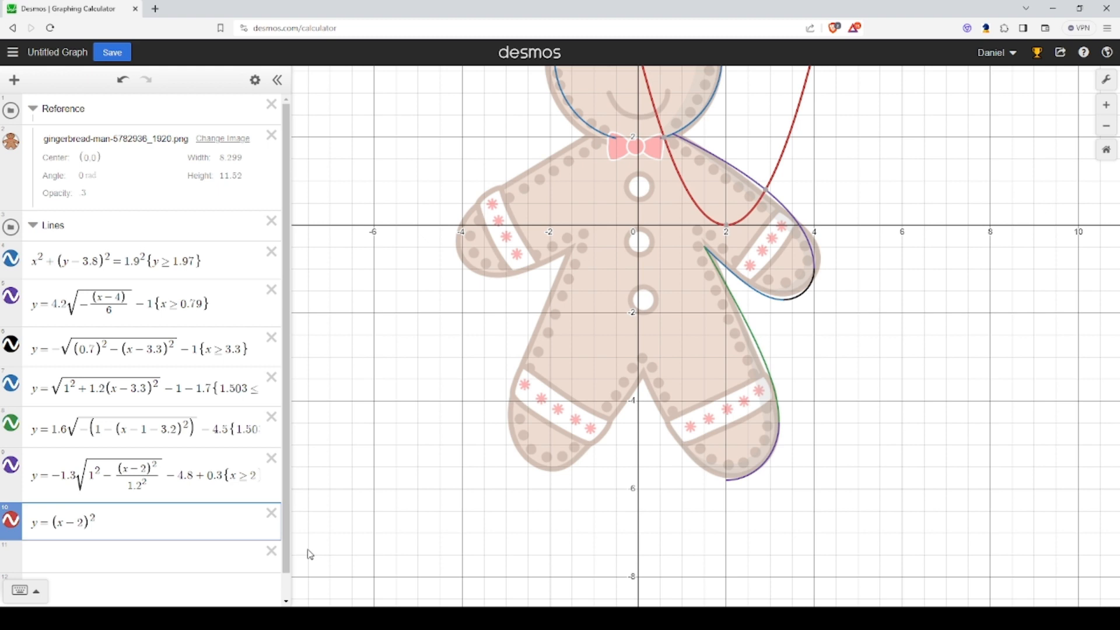
- Shift the new parabola down to the foot arc's lowest point by subtracting 5.8
{"action": "key", "text": "Right"}
{"action": "type", "text": "-4.8"}
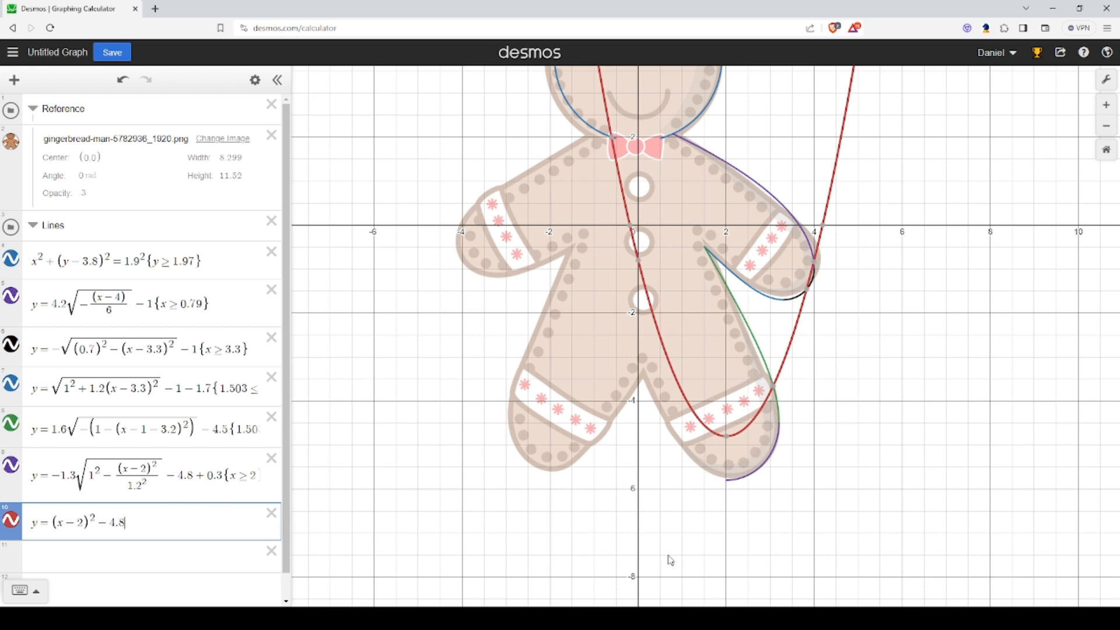
{"action": "left_click", "coordinate": [731, 481]}
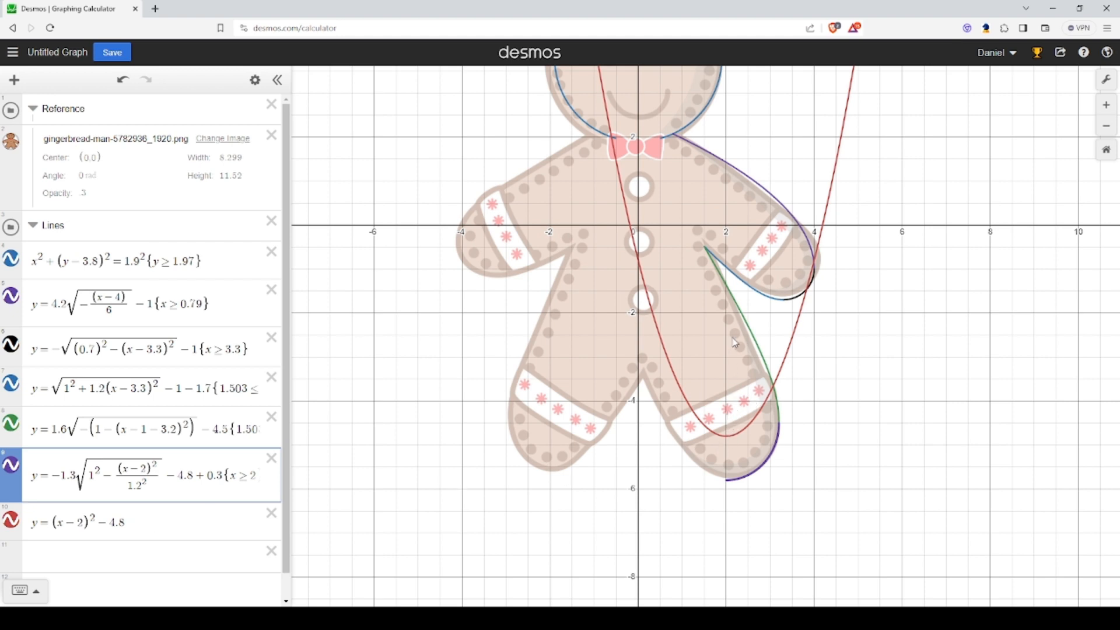
{"action": "left_click", "coordinate": [727, 437]}
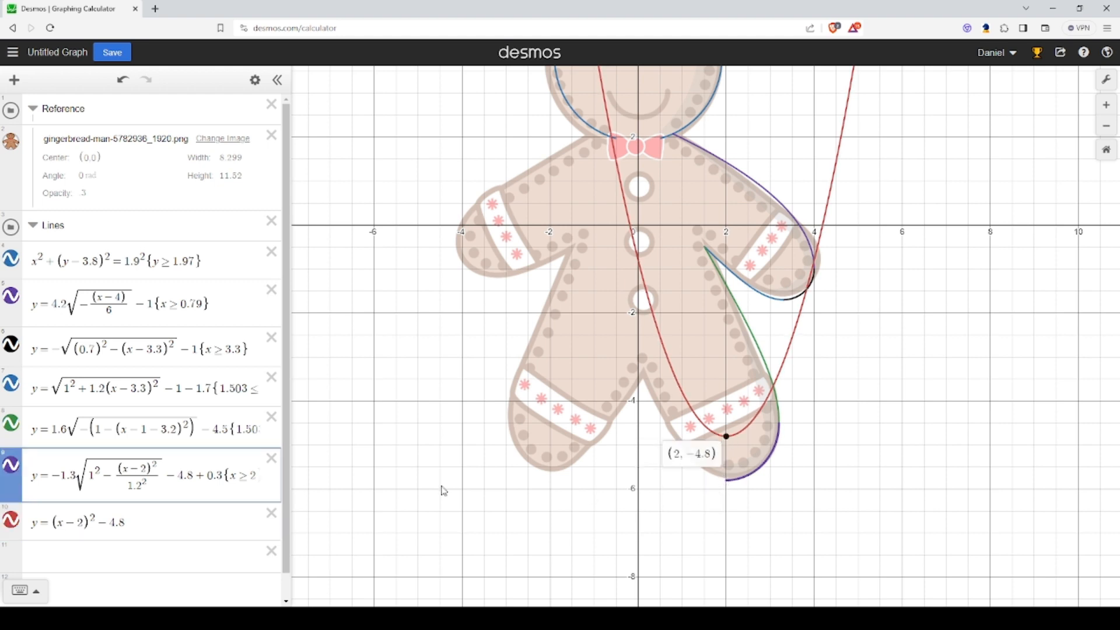
{"action": "left_click_drag", "start_coordinate": [128, 523], "coordinate": [108, 528]}
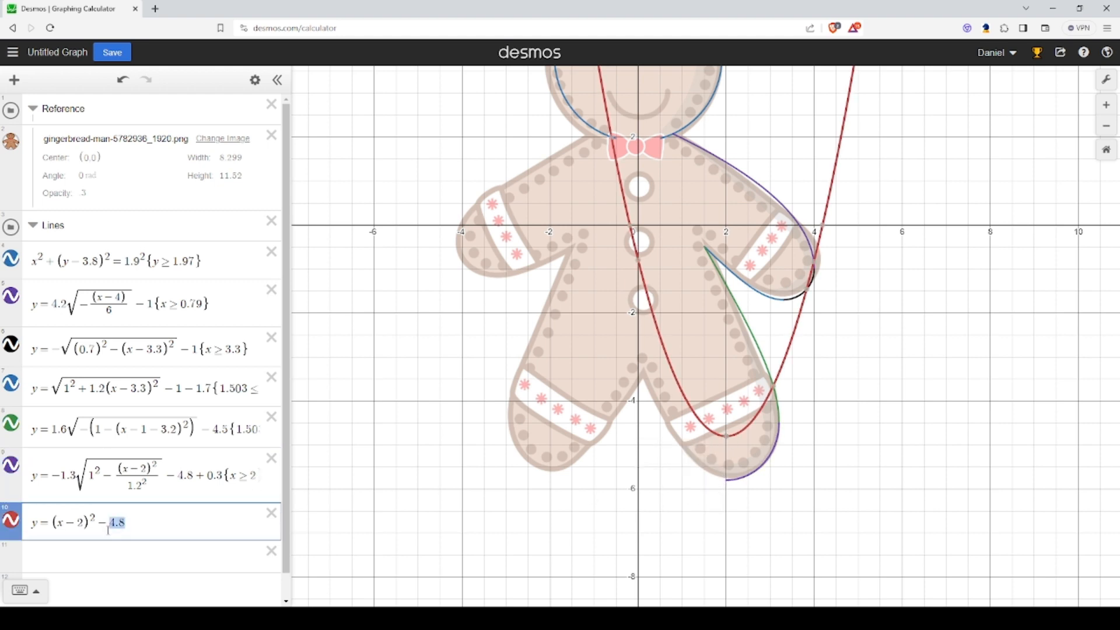
{"action": "type", "text": "5.8"}
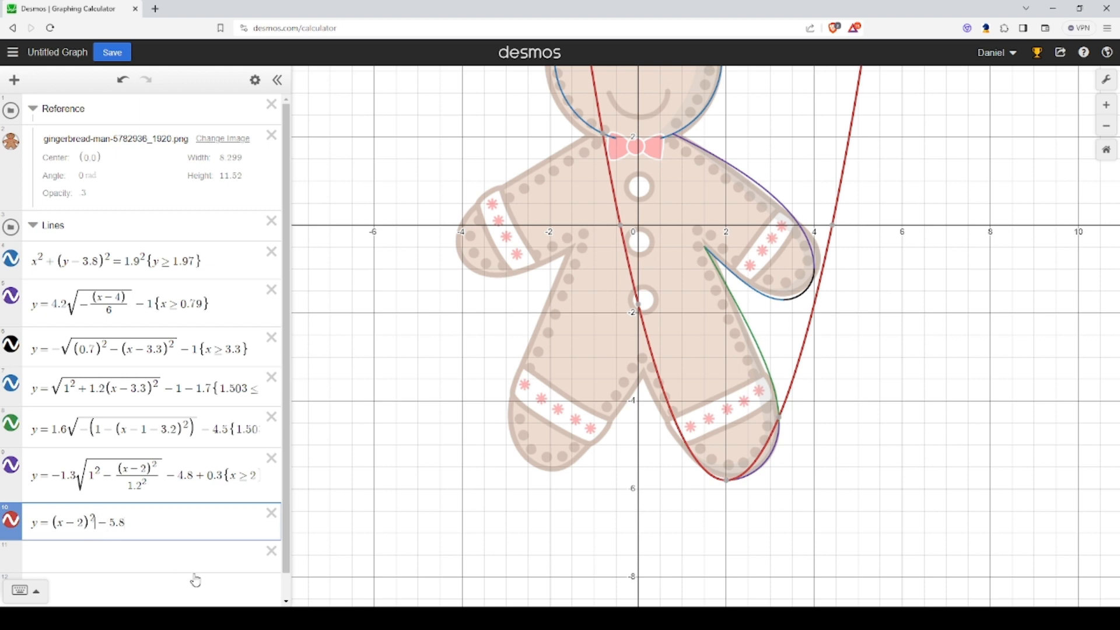
- Widen the parabola to follow the inner leg by dividing its squared term by 1.6
{"action": "type", "text": "/"}
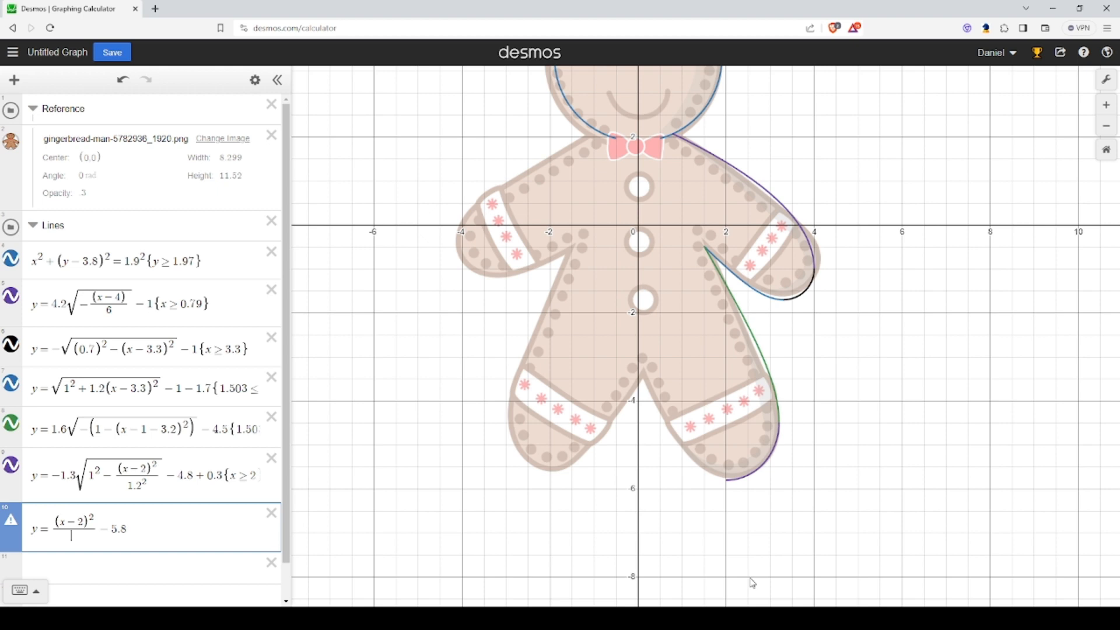
{"action": "type", "text": "2"}
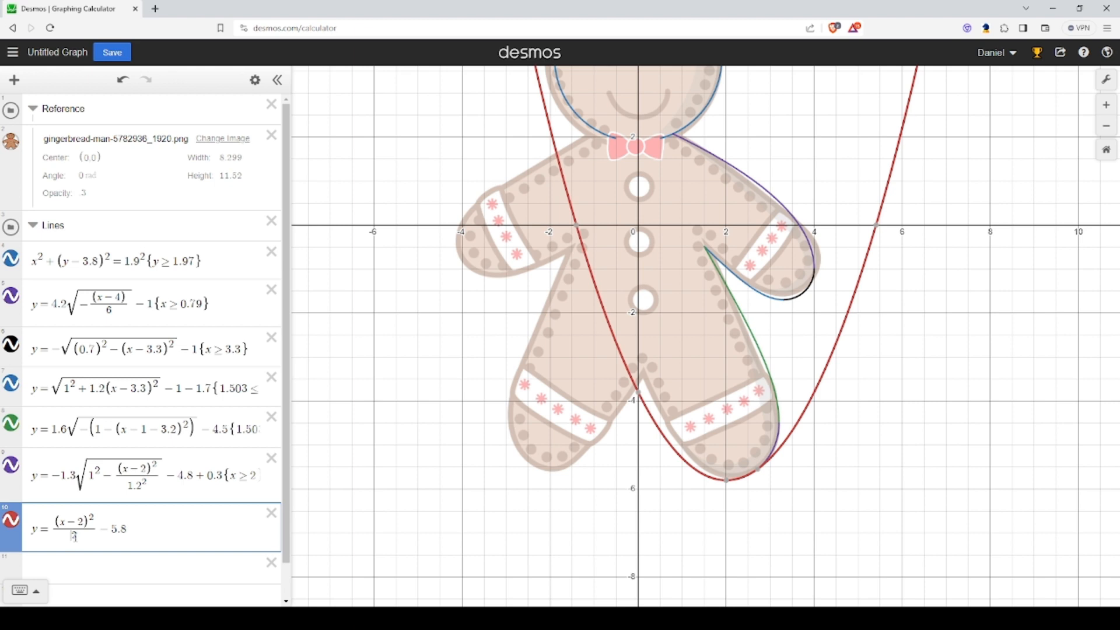
{"action": "double_click", "coordinate": [74, 536]}
{"action": "type", "text": "1.8"}
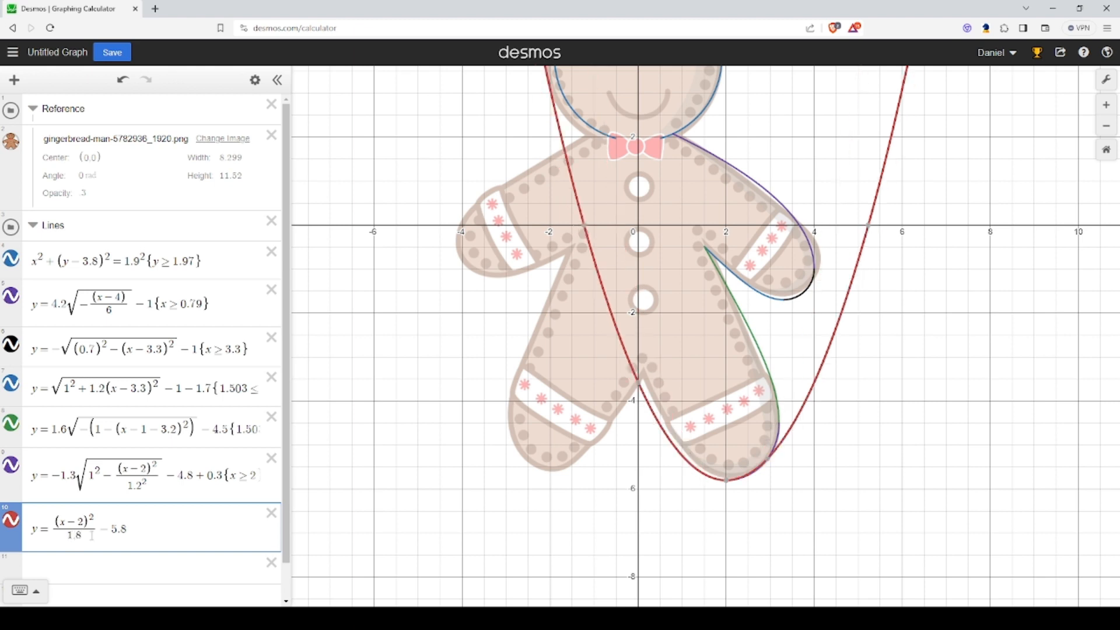
{"action": "double_click", "coordinate": [78, 535]}
{"action": "type", "text": "7"}
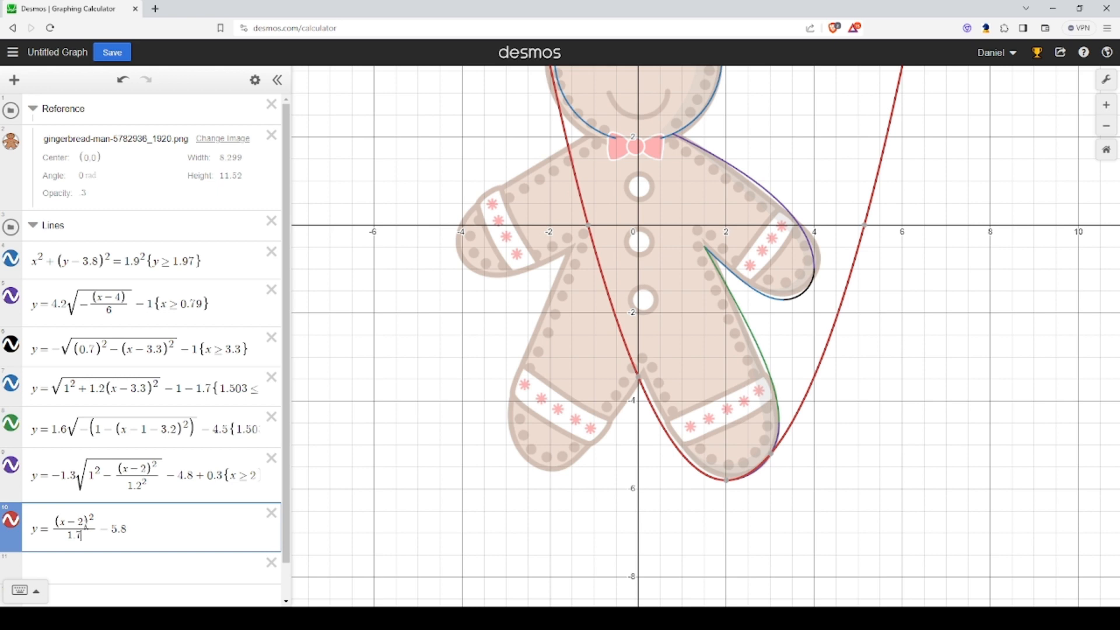
{"action": "key", "text": "BackSpace"}
{"action": "type", "text": "6"}
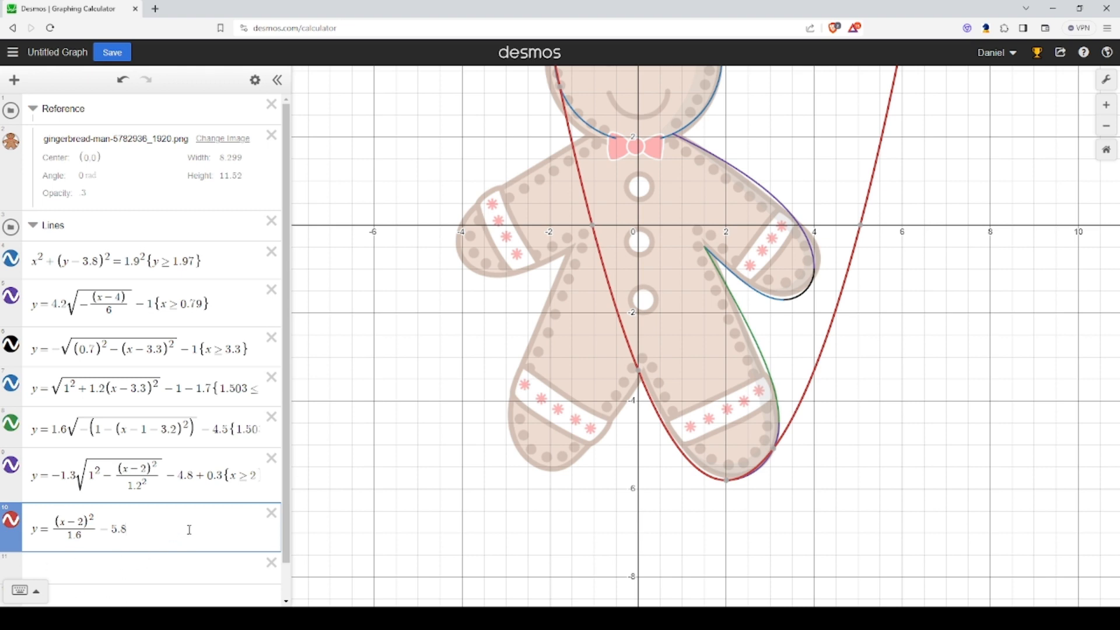
- Restrict the inner leg parabola to {x ≤ 2} so that it ends at the foot arc
{"action": "type", "text": "{x<="}
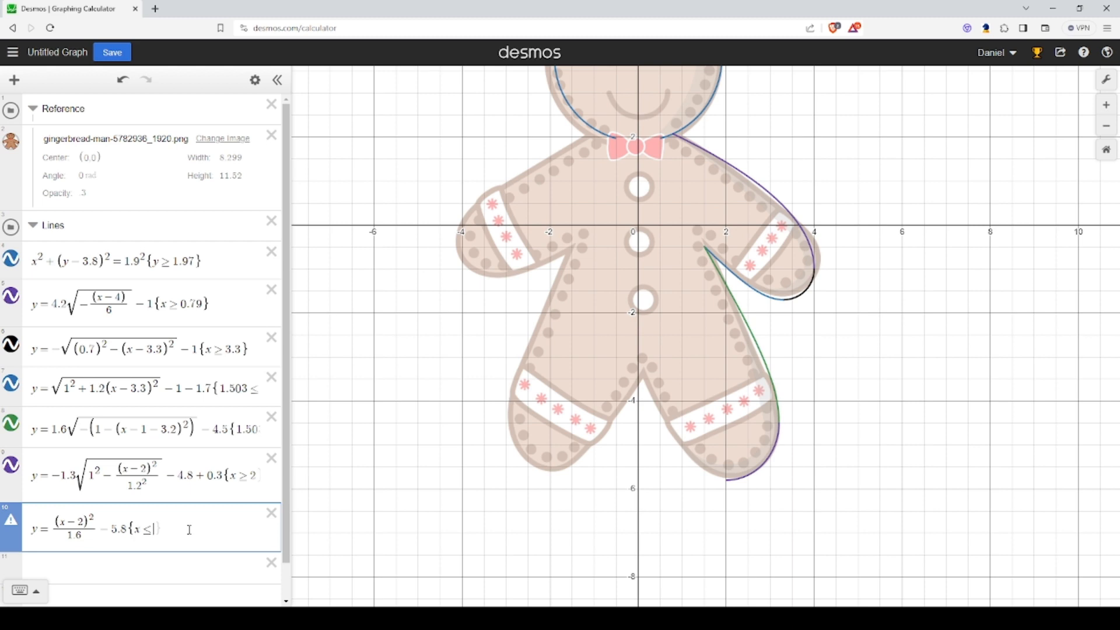
{"action": "type", "text": "2"}
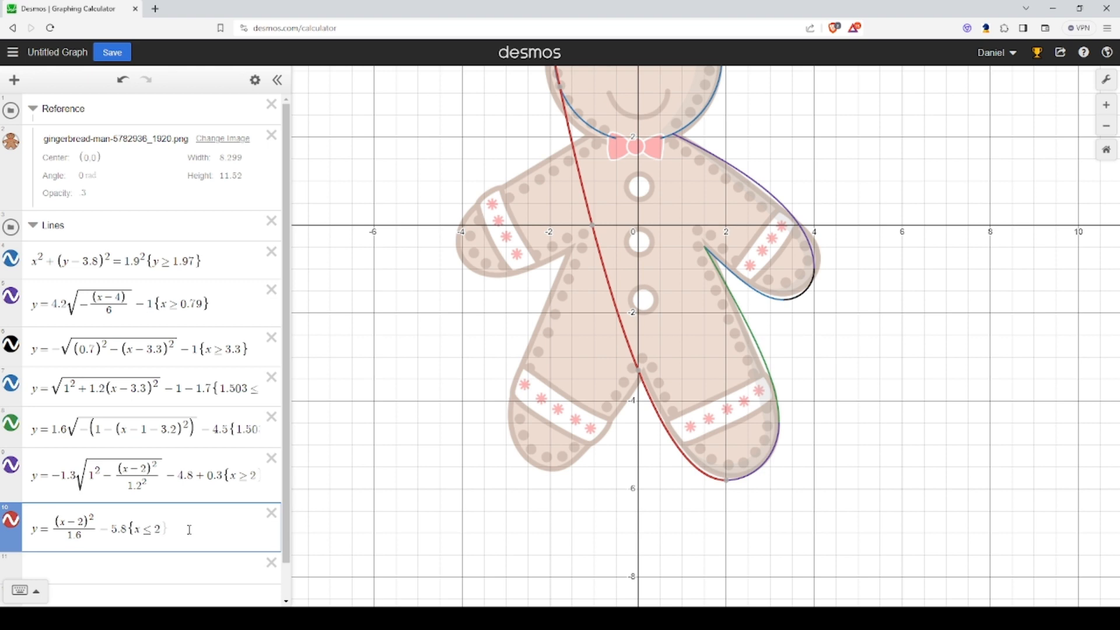
{"action": "type", "text": "}"}
- Duplicate the inner leg parabola's equation into a new expression
{"action": "left_click_drag", "start_coordinate": [189, 529], "coordinate": [3, 527]}
{"action": "key", "text": "ctrl+c"}
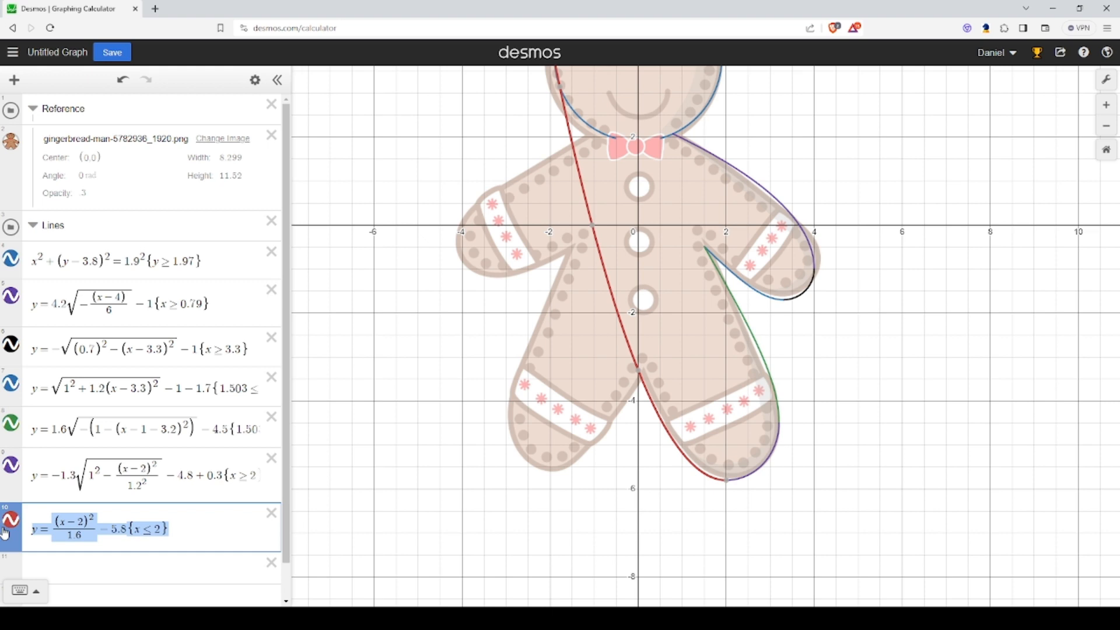
{"action": "key", "text": "Right"}
{"action": "key", "text": "Return"}
{"action": "key", "text": "ctrl+v"}
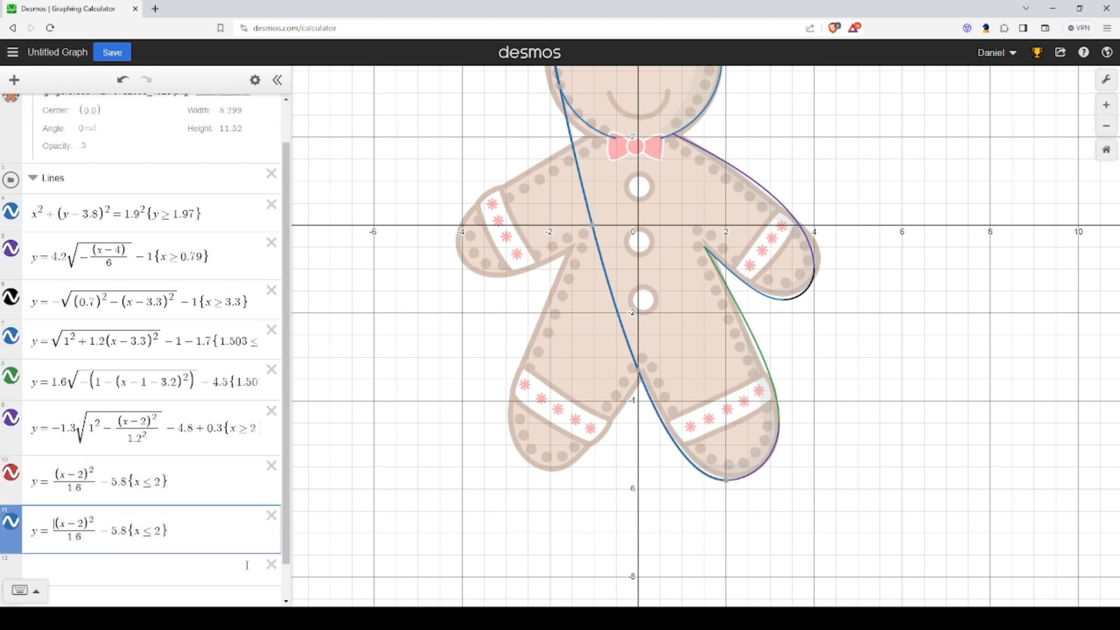
- Try flipping the duplicated parabola by negating its fraction and its whole bracketed expression, and delete the duplicate
{"action": "type", "text": "-"}
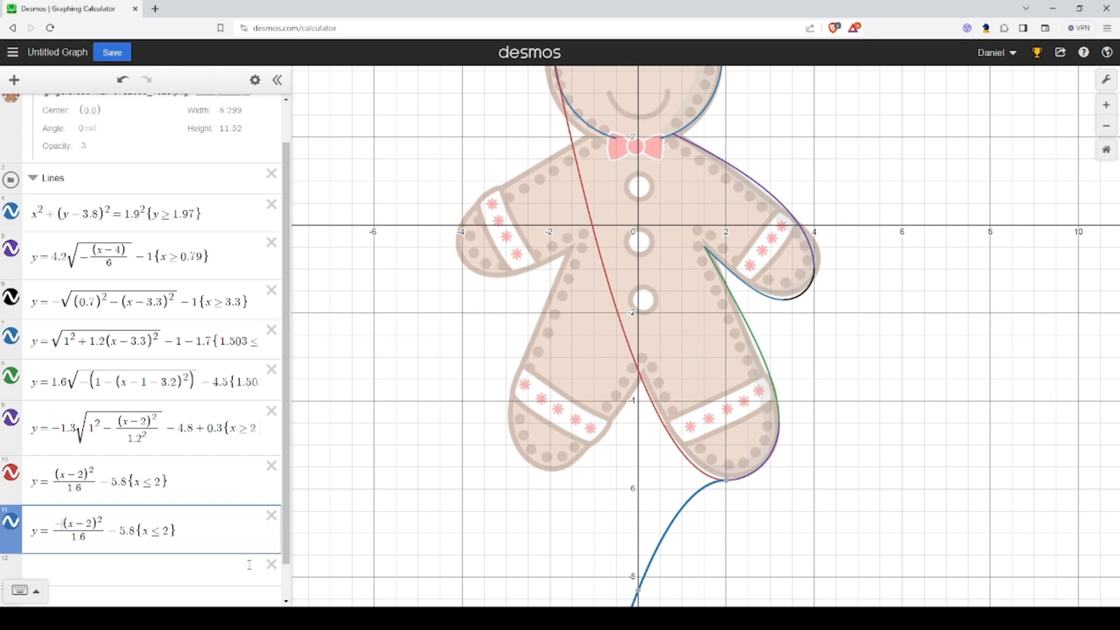
{"action": "key", "text": "ctrl+z"}
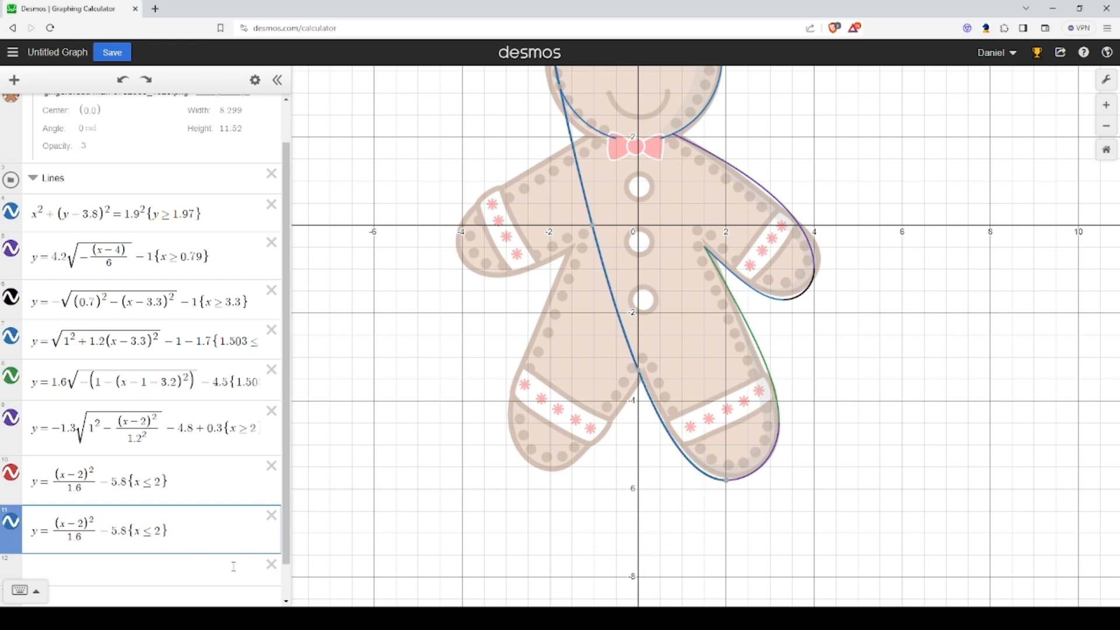
{"action": "type", "text": "-"}
{"action": "key", "text": "ctrl+z"}
{"action": "left_click_drag", "start_coordinate": [47, 530], "coordinate": [131, 529]}
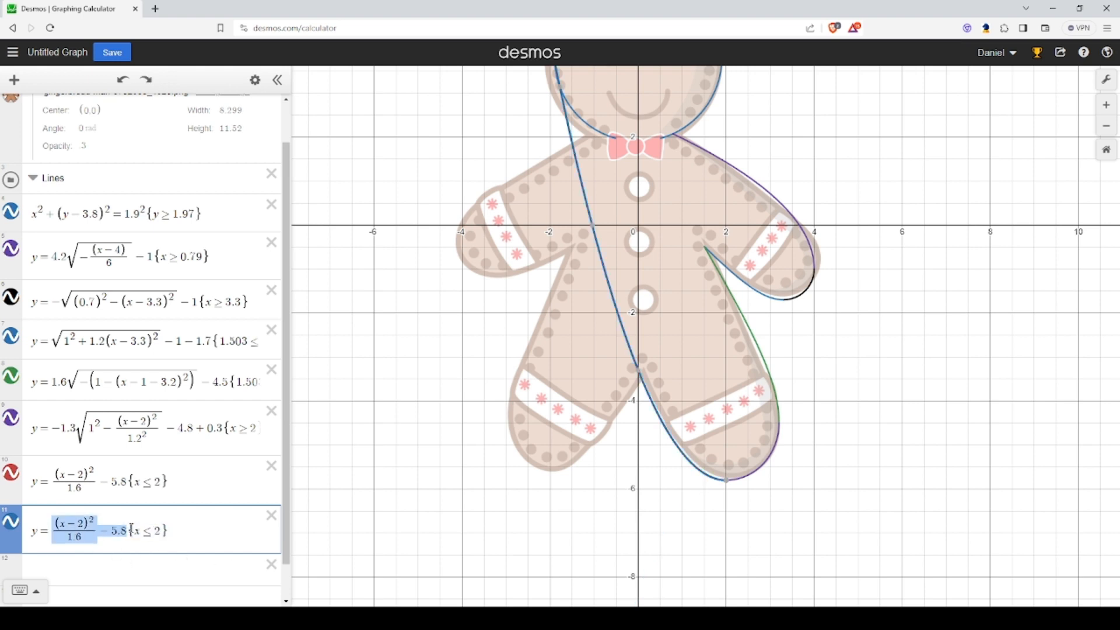
{"action": "type", "text": "("}
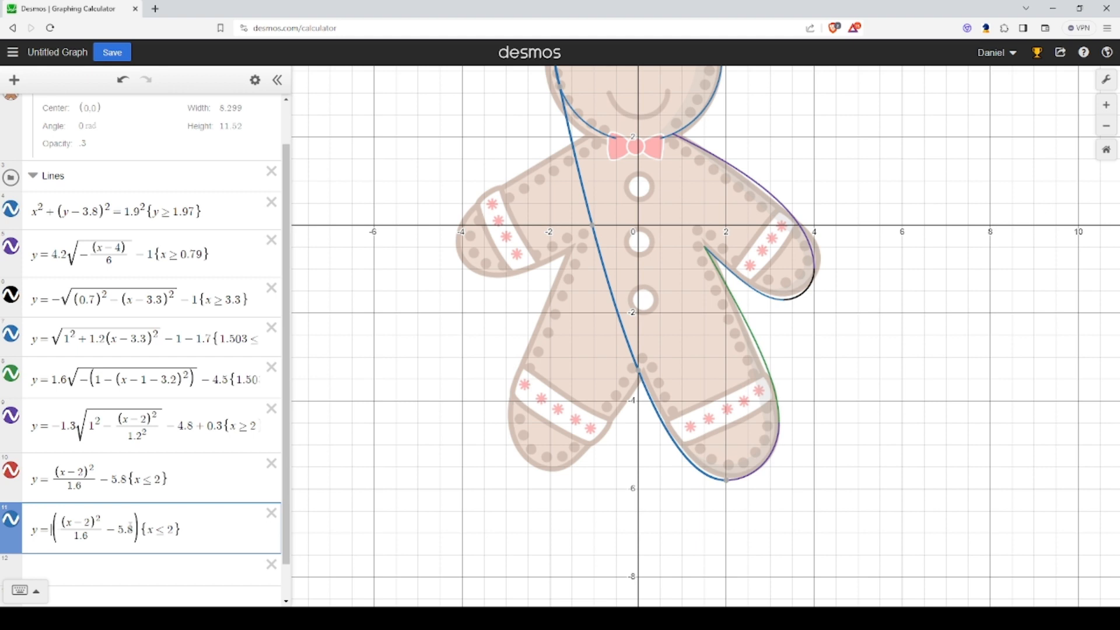
{"action": "type", "text": "-"}
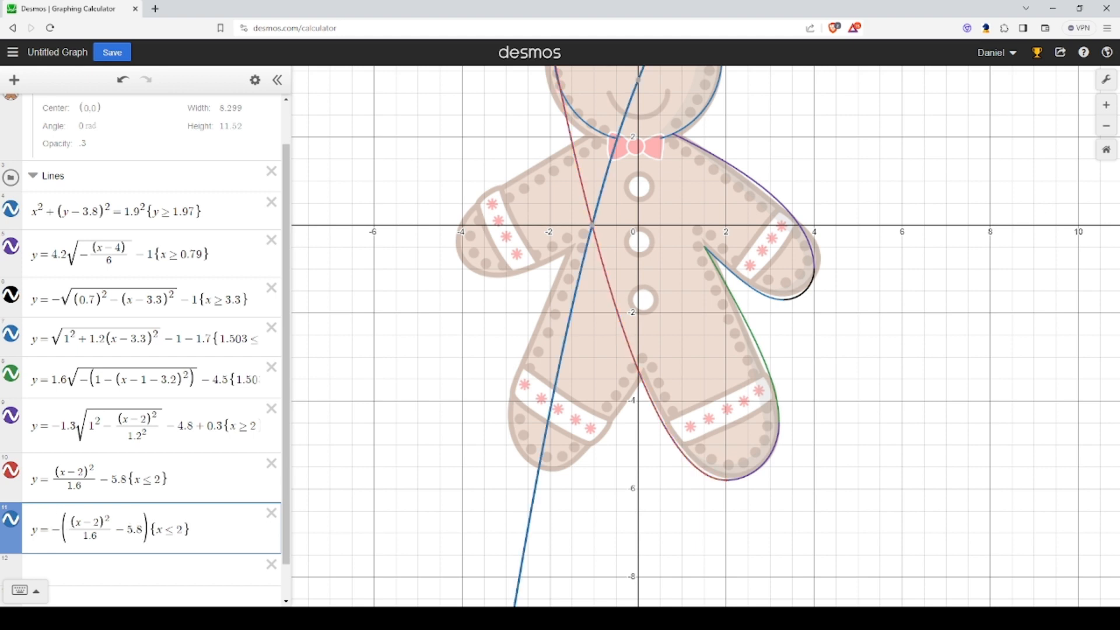
{"action": "left_click", "coordinate": [271, 518]}
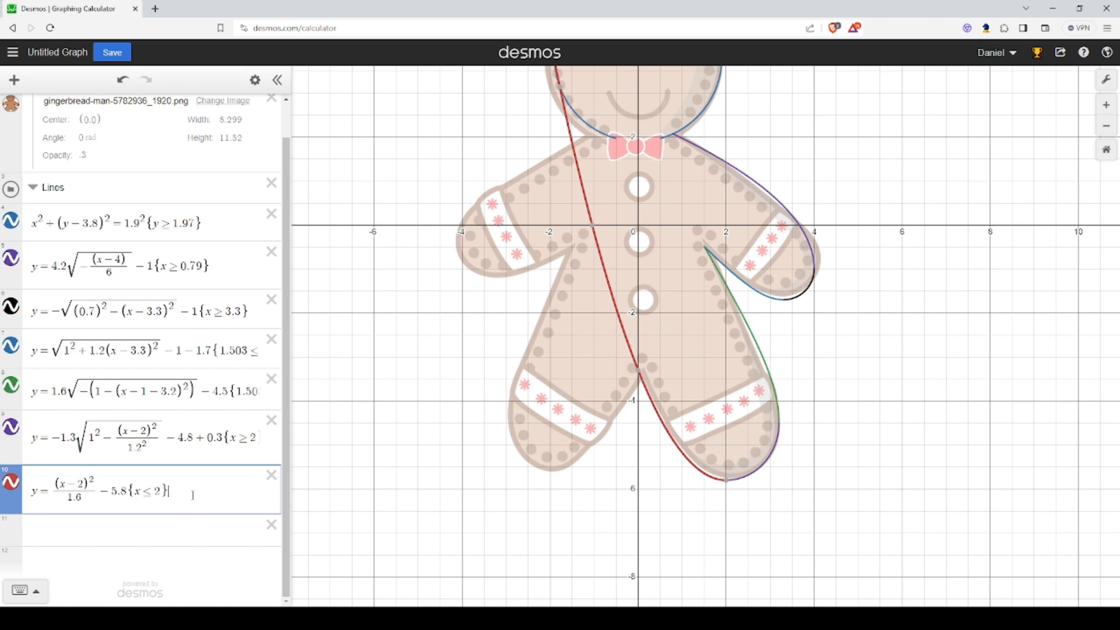
- Extend the inner leg parabola's restriction to {0 ≤ x ≤ 2} so that it stops at the y-axis
{"action": "key", "text": "Left"}
{"action": "key", "text": "Left"}
{"action": "key", "text": "Left"}
{"action": "key", "text": "Left"}
{"action": "type", "text": "0 "}
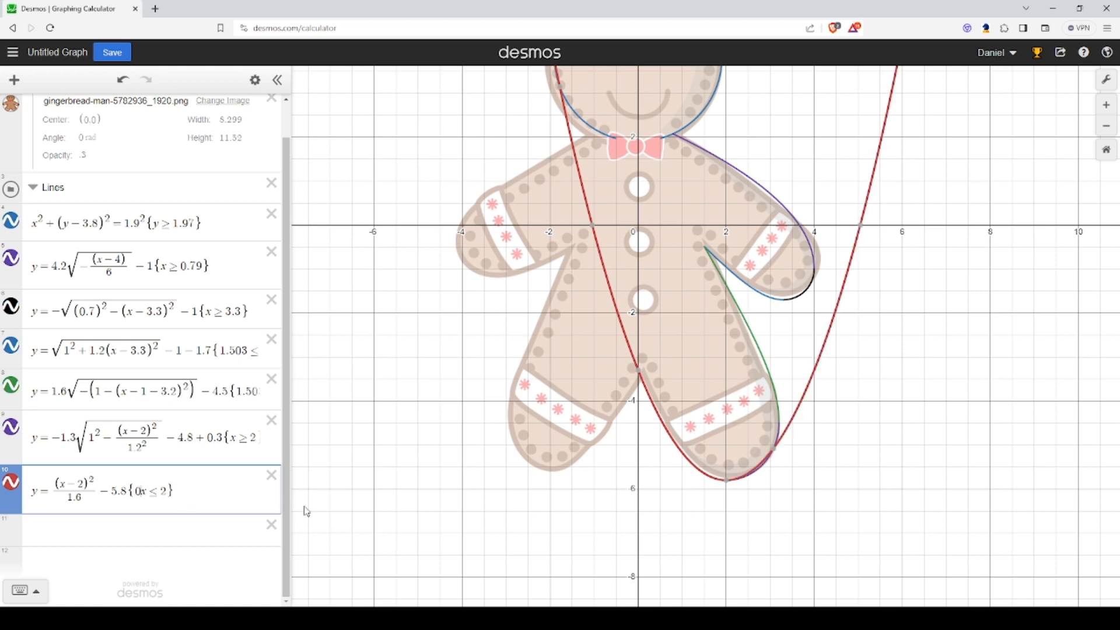
{"action": "type", "text": "<"}
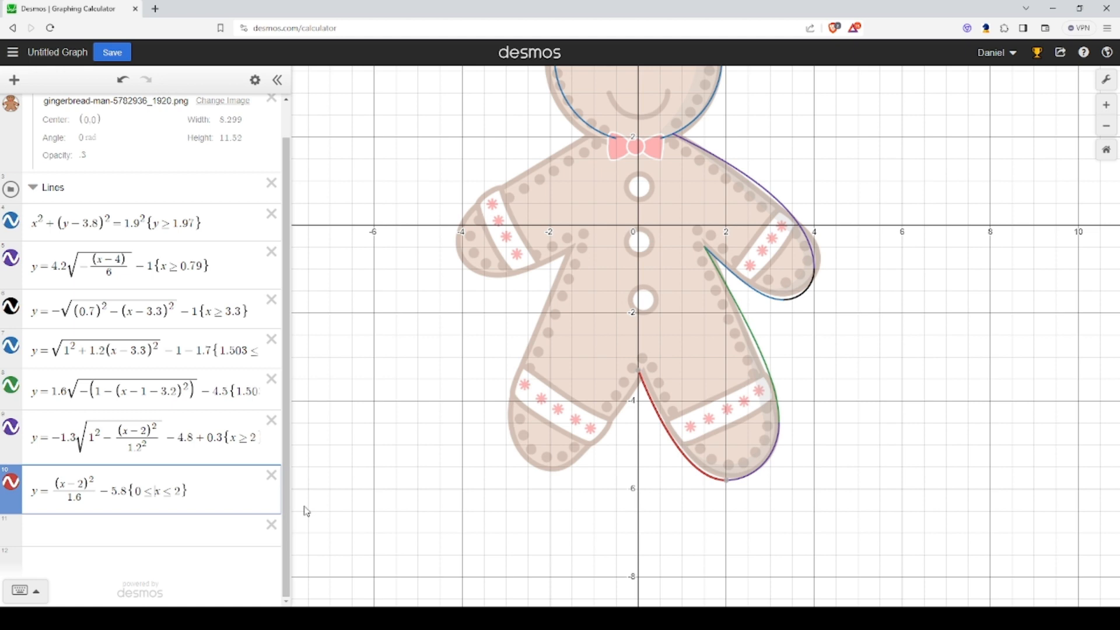
- Hide the Reference folder to show only the traced outline, and select the upper arm curve
{"action": "left_click_drag", "start_coordinate": [864, 325], "coordinate": [843, 424]}
{"action": "scroll", "coordinate": [783, 439], "scroll_direction": "down", "scroll_amount": 1}
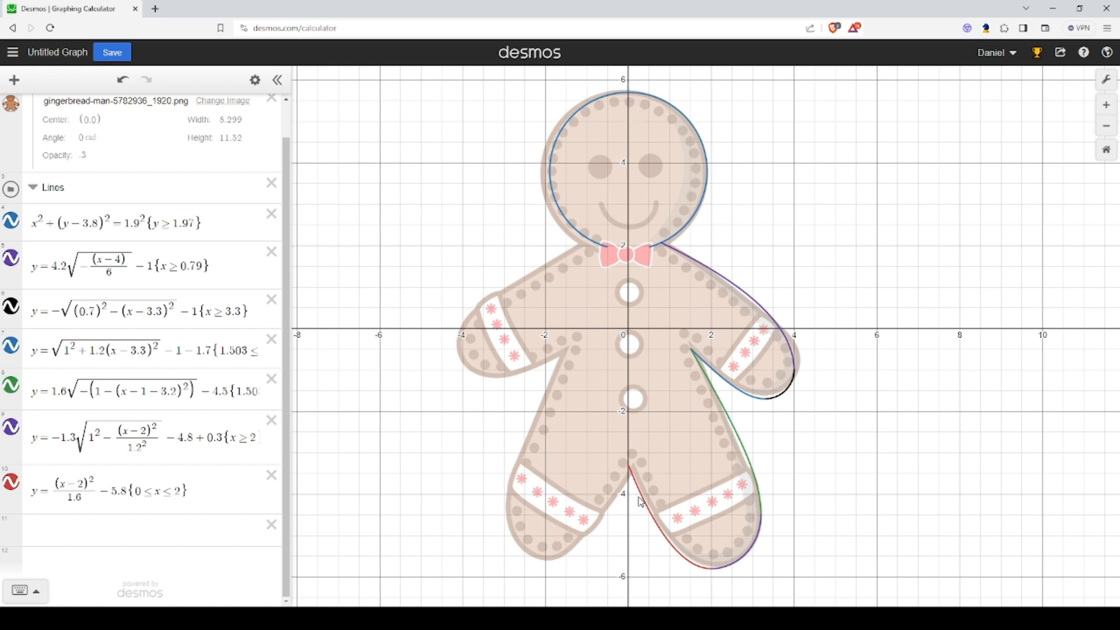
{"action": "scroll", "coordinate": [81, 230], "scroll_direction": "up", "scroll_amount": 1}
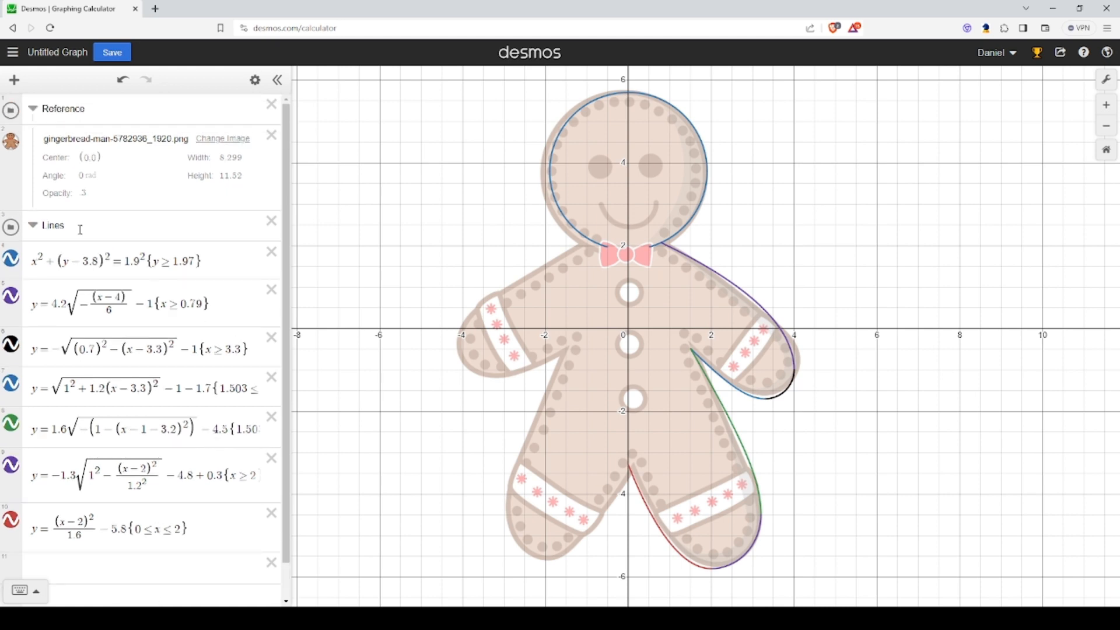
{"action": "left_click", "coordinate": [14, 114]}
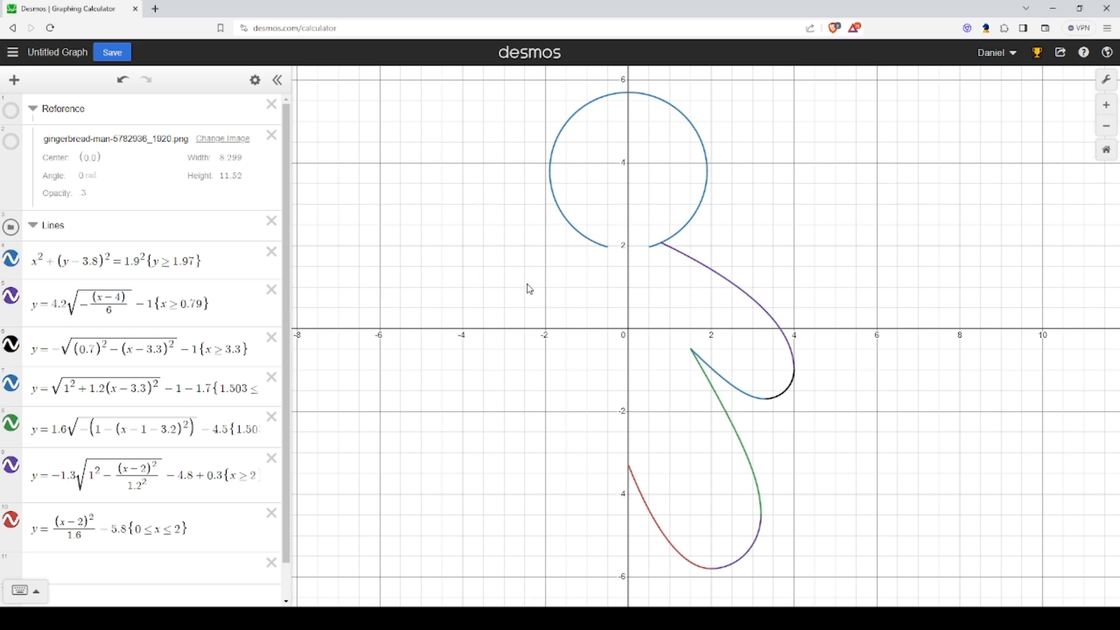
{"action": "left_click", "coordinate": [743, 293]}
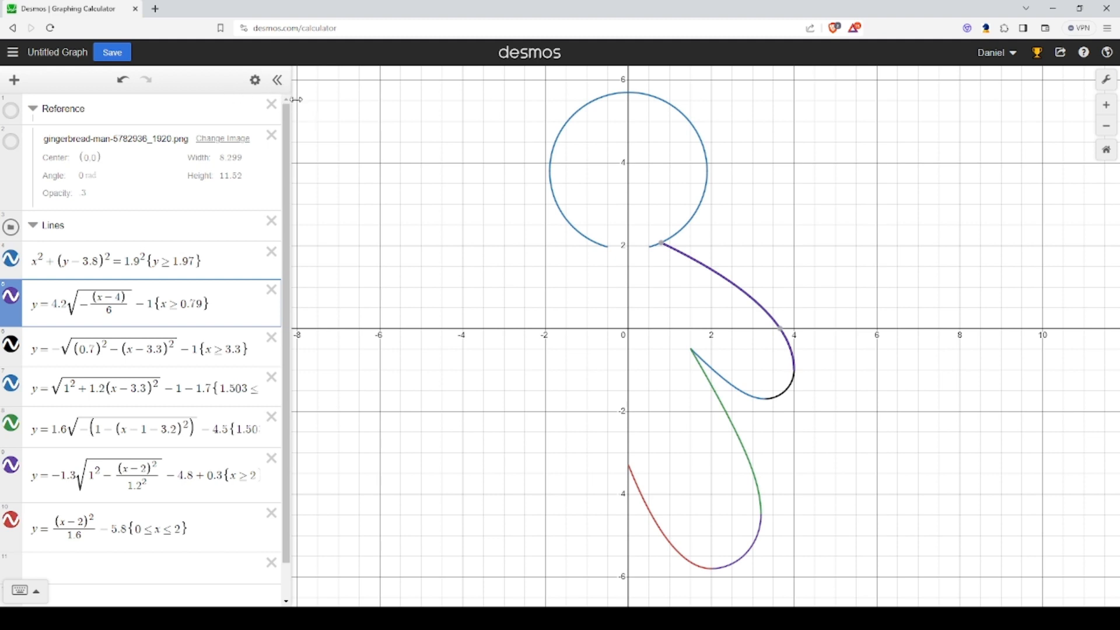
- Duplicate the upper arm curve's equation in the Lines folder
{"action": "left_click", "coordinate": [255, 80]}
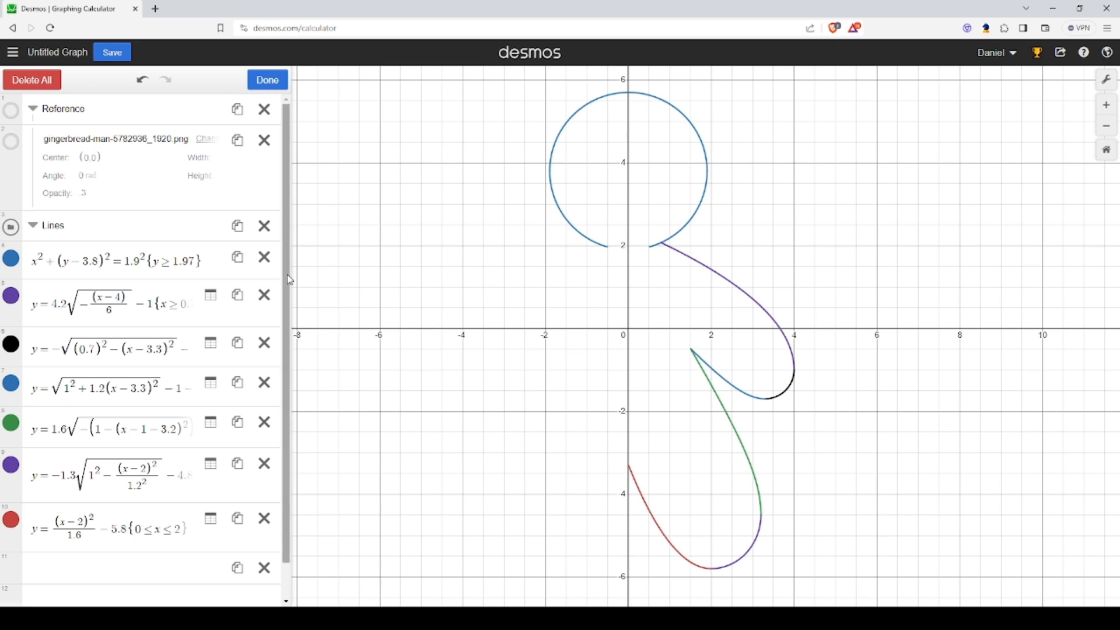
{"action": "left_click", "coordinate": [239, 295]}
{"action": "left_click", "coordinate": [267, 80]}
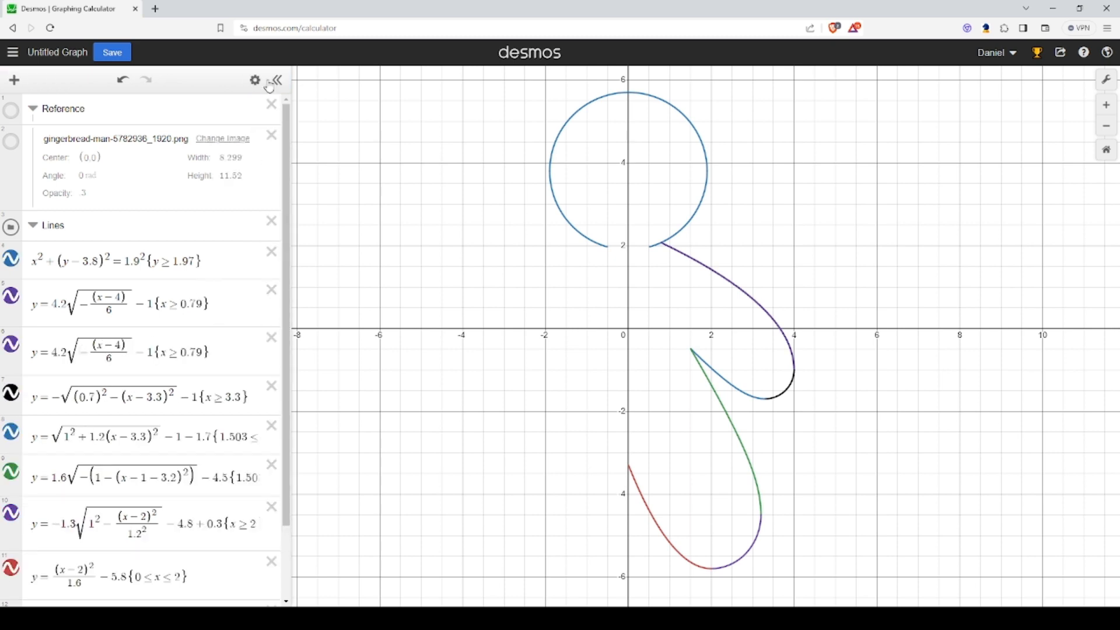
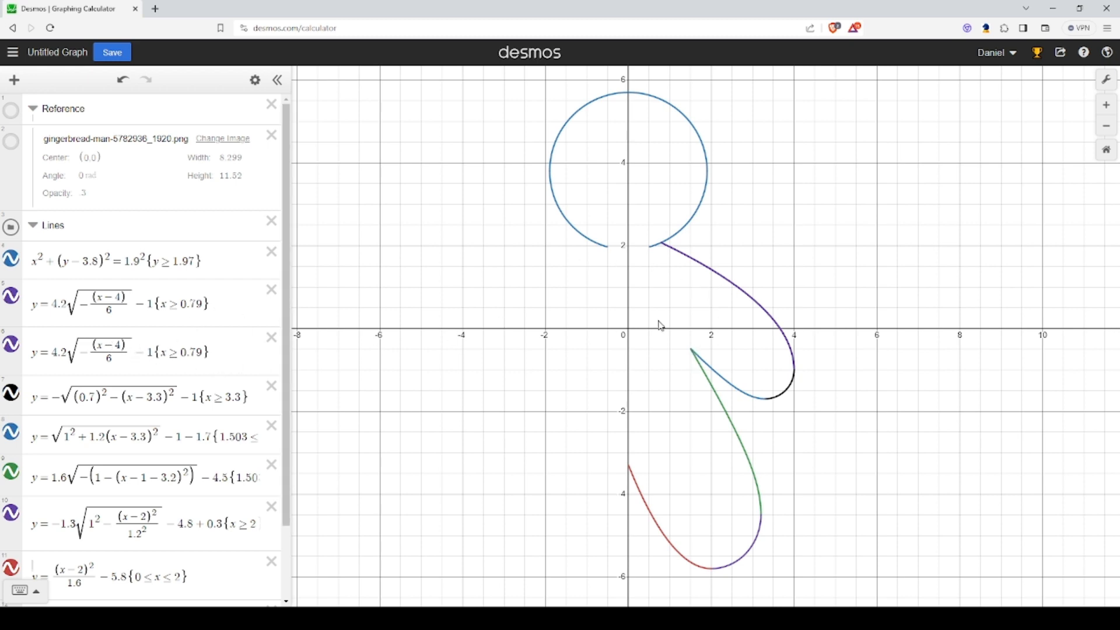
- Mirror the duplicated upper arm curve across the y-axis by changing its fraction to positive (x+4)/6 and its restriction to {x ≤ -0.79}
{"action": "double_click", "coordinate": [108, 345]}
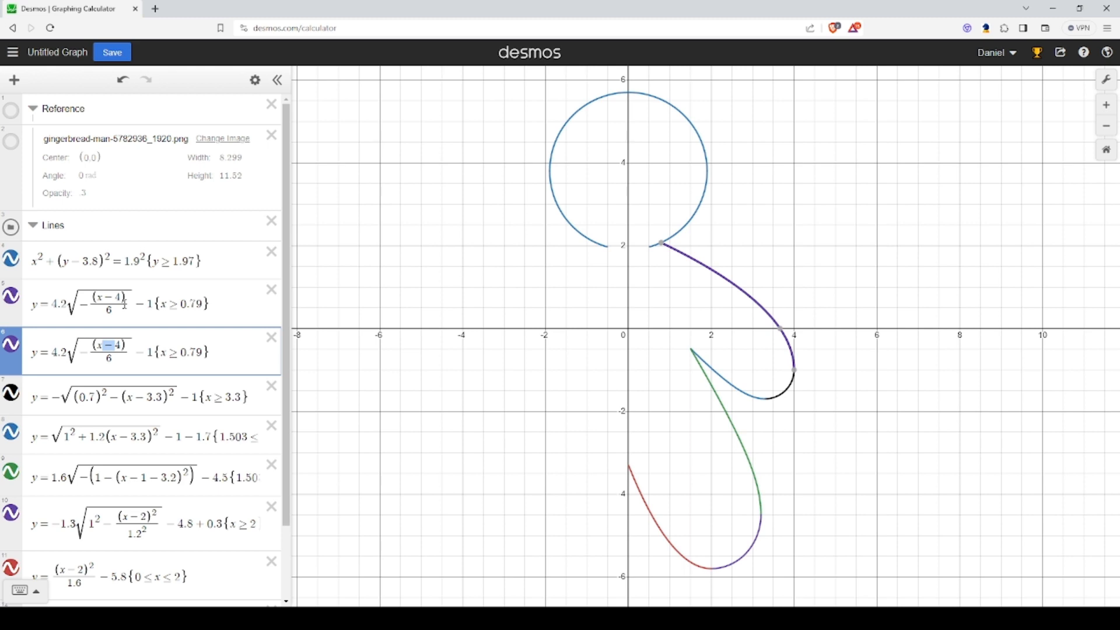
{"action": "type", "text": "+"}
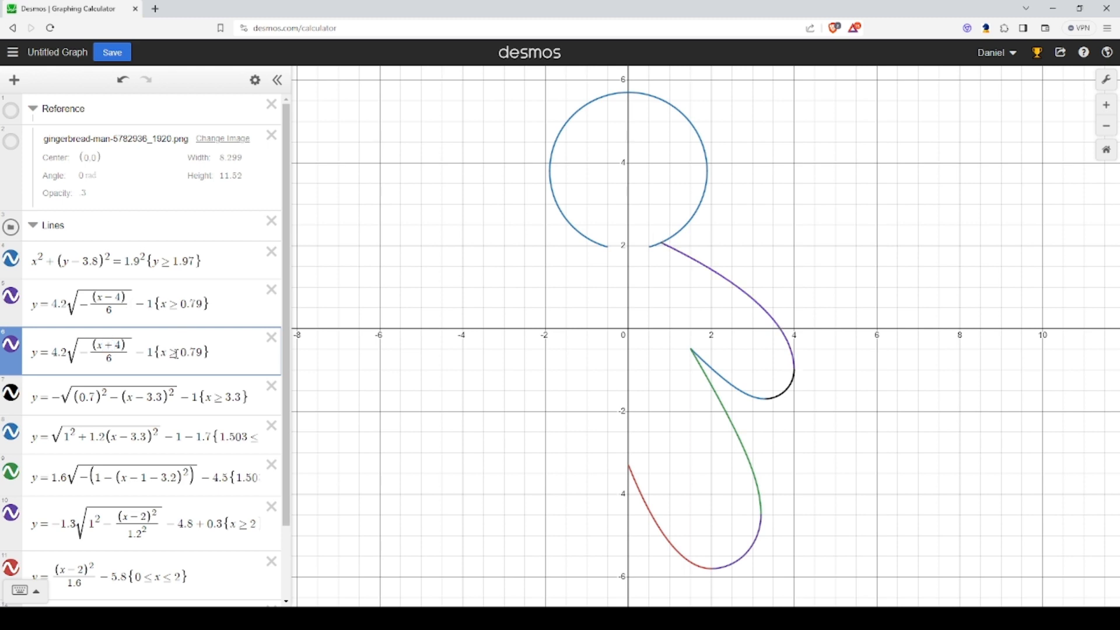
{"action": "left_click_drag", "start_coordinate": [172, 357], "coordinate": [176, 356]}
{"action": "type", "text": "<"}
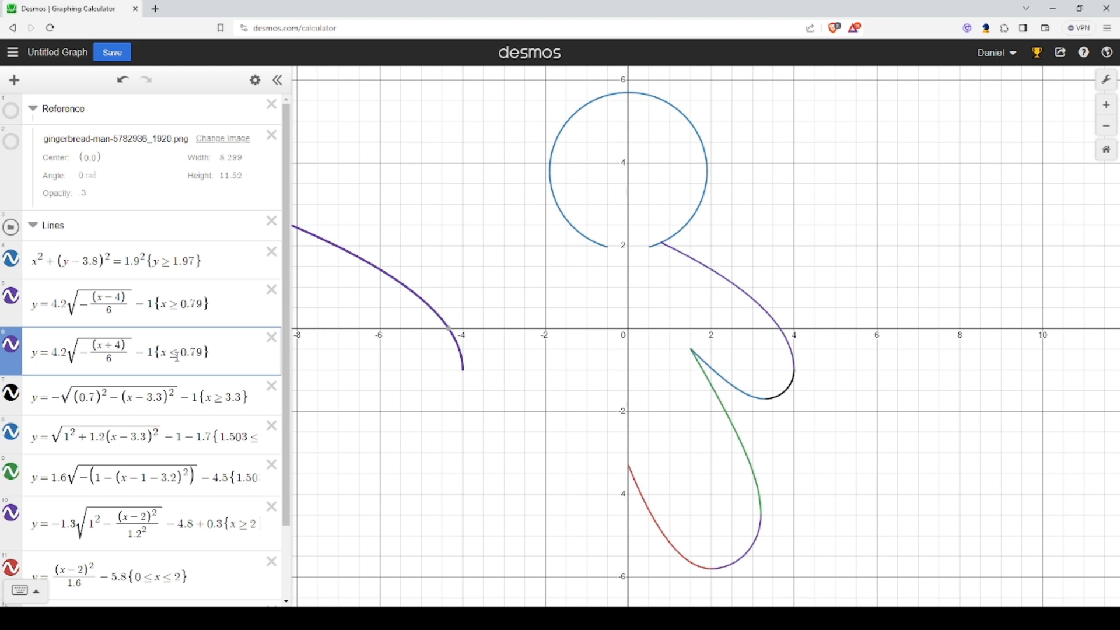
{"action": "type", "text": "-"}
{"action": "key", "text": "BackSpace"}
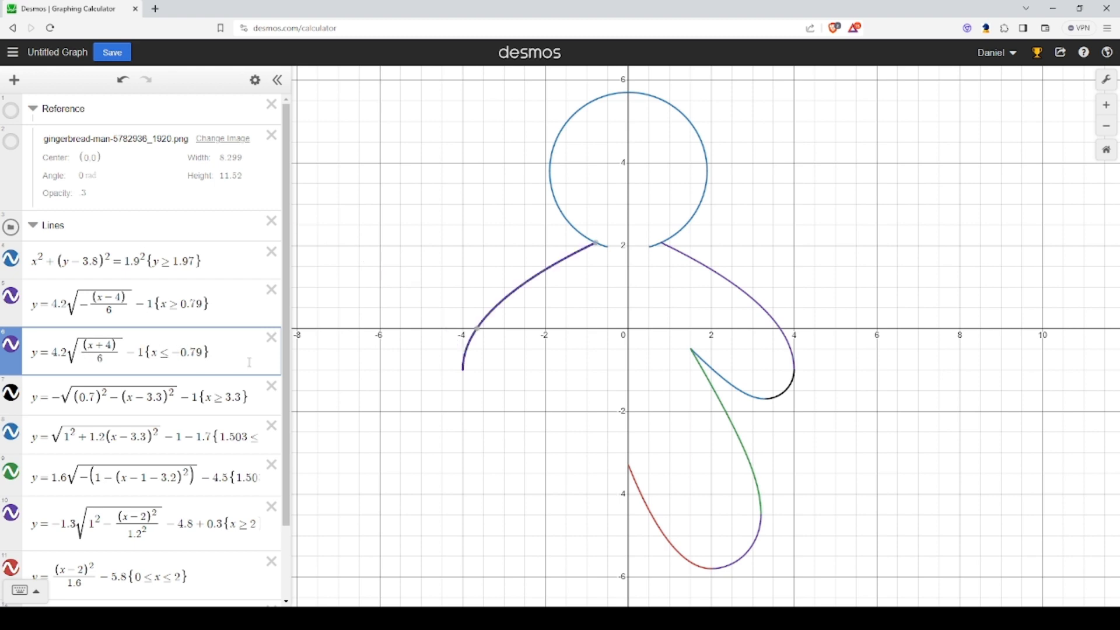
{"action": "left_click", "coordinate": [916, 503]}
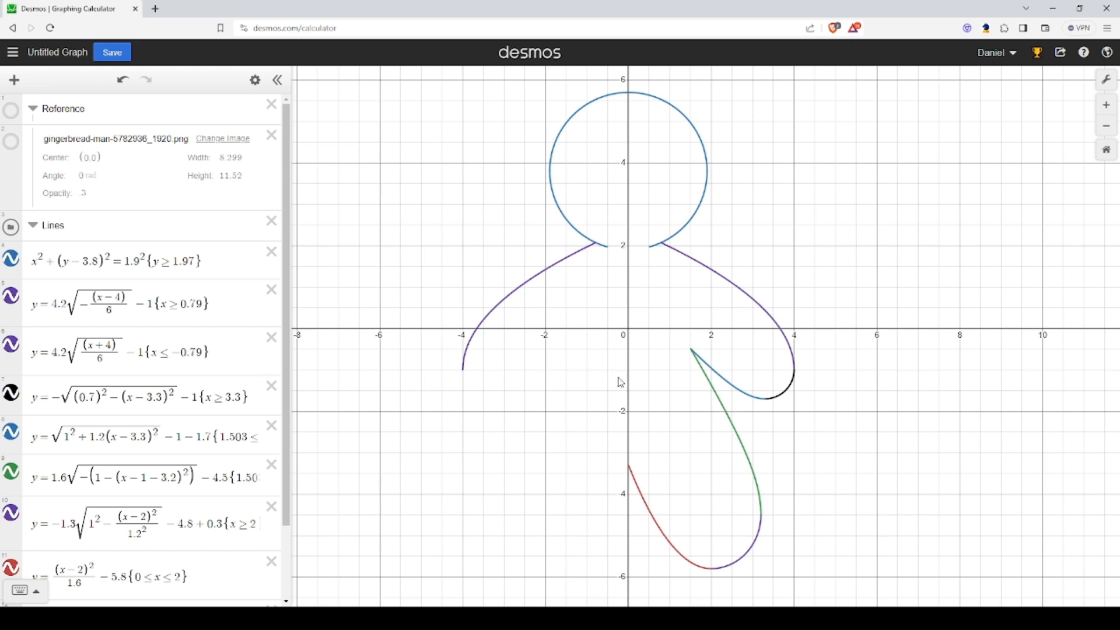
- Duplicate the equation of the black hand arc
{"action": "left_click", "coordinate": [789, 389]}
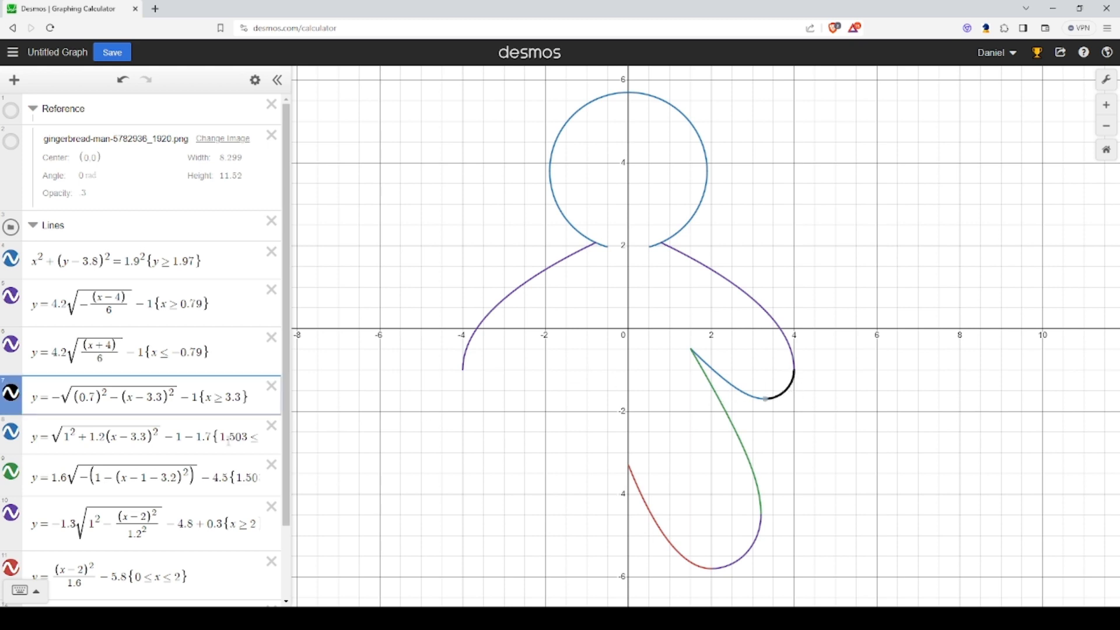
{"action": "left_click", "coordinate": [254, 81]}
{"action": "scroll", "coordinate": [237, 257], "scroll_direction": "down", "scroll_amount": 1}
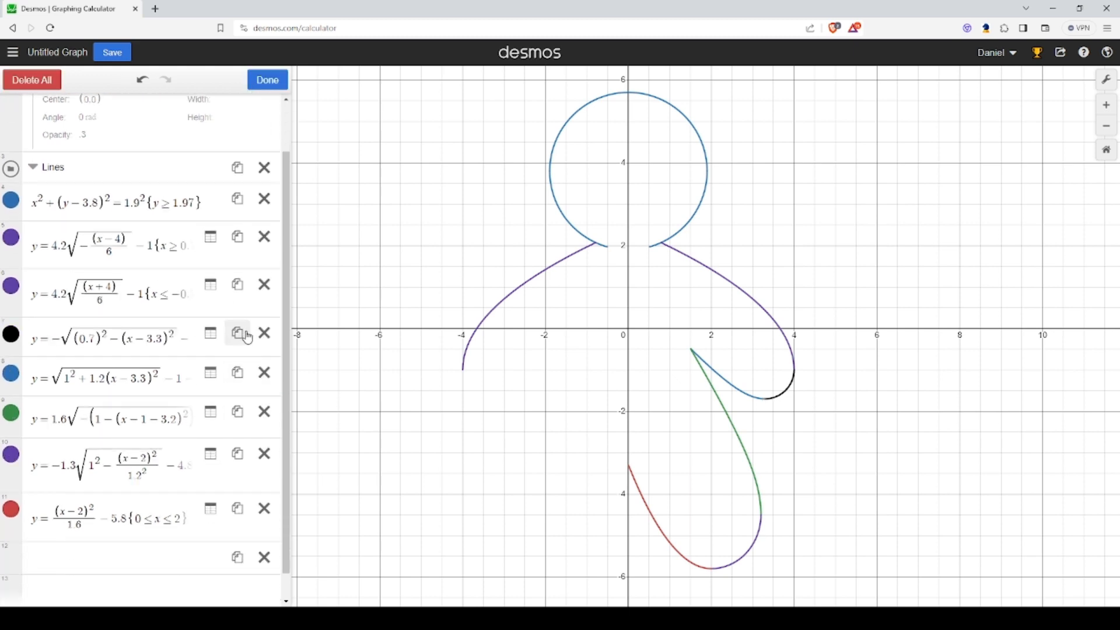
{"action": "left_click", "coordinate": [238, 332]}
{"action": "left_click", "coordinate": [264, 82]}
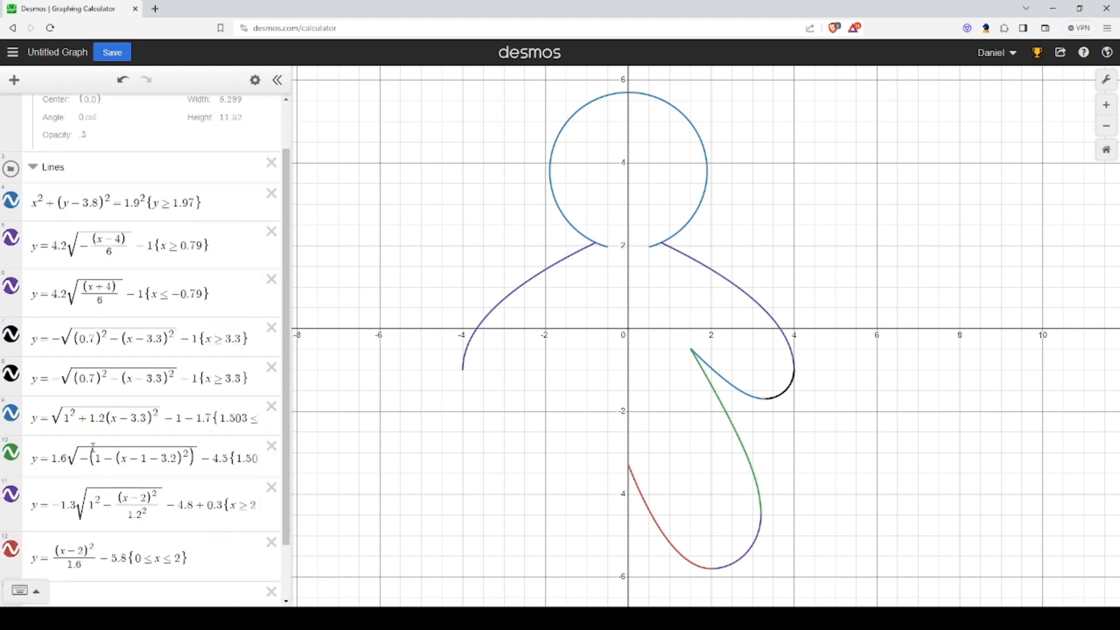
- Mirror the duplicated hand arc across the y-axis by changing its bracket to (x+3.3) and its restriction to {x ≤ -3.3}
{"action": "left_click", "coordinate": [144, 380]}
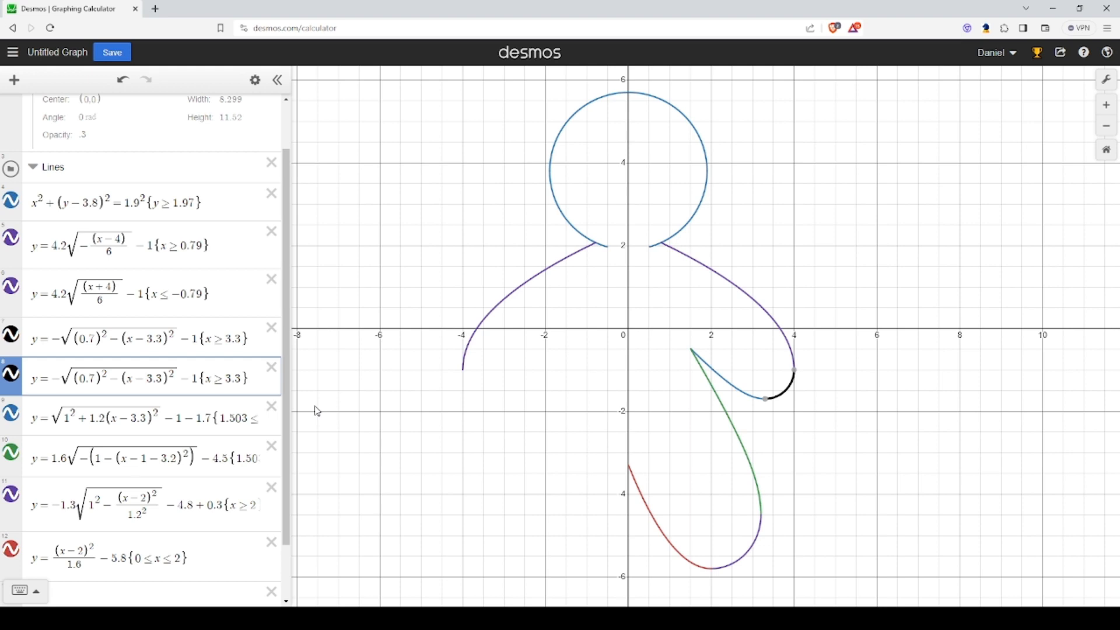
{"action": "key", "text": "BackSpace"}
{"action": "type", "text": "+"}
{"action": "left_click", "coordinate": [217, 380]}
{"action": "key", "text": "BackSpace"}
{"action": "type", "text": "<=-"}
{"action": "left_click_drag", "start_coordinate": [565, 480], "coordinate": [571, 445]}
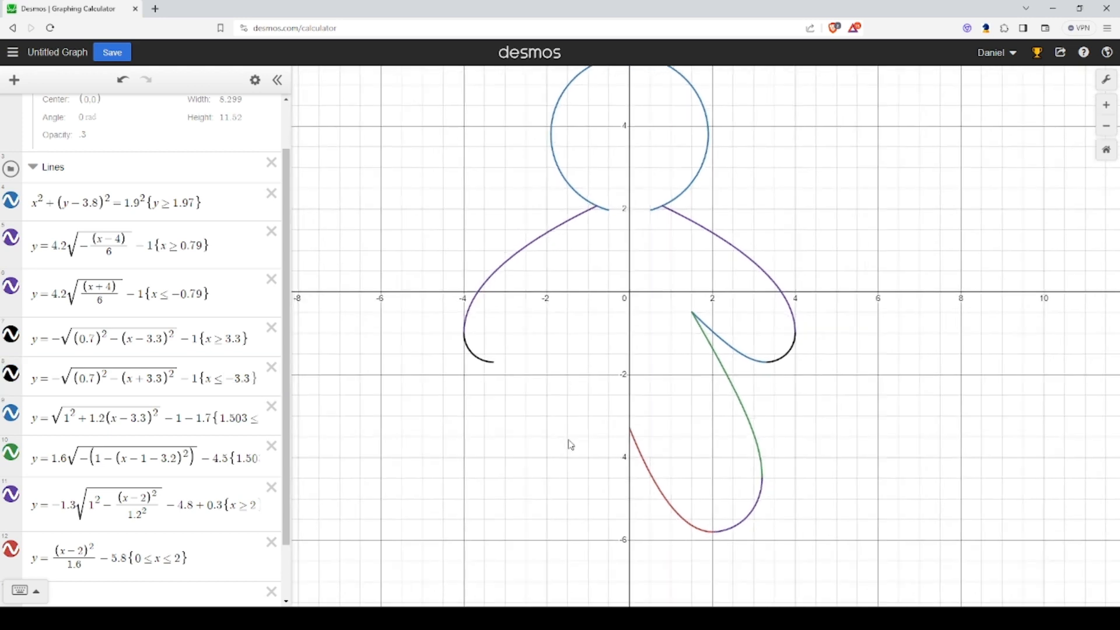
- Duplicate the equation of the blue lower arm curve
{"action": "left_click", "coordinate": [181, 418]}
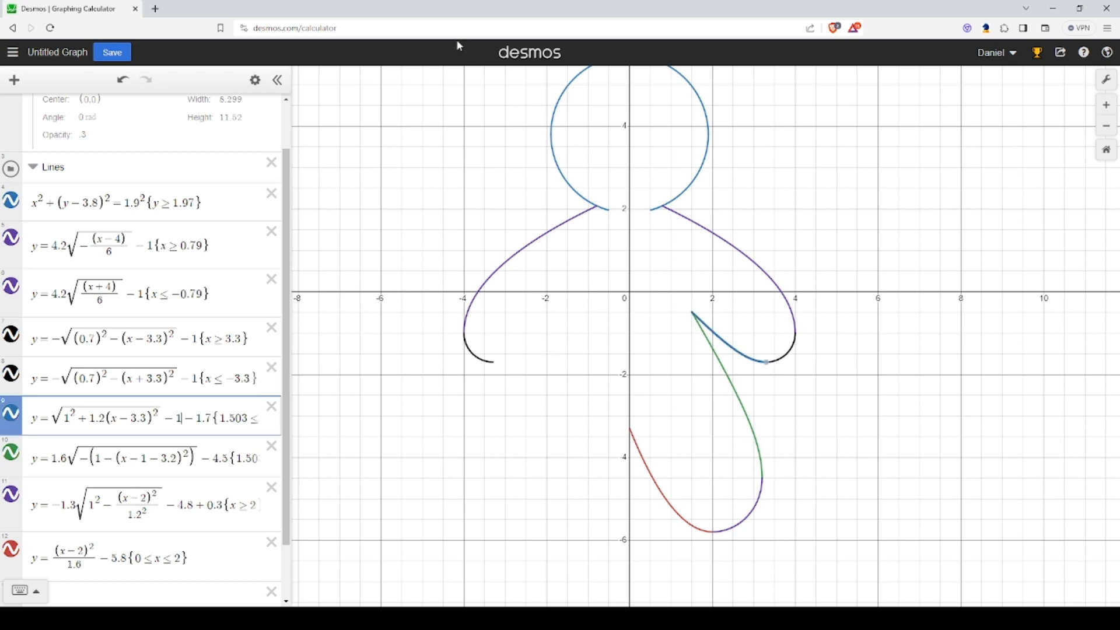
{"action": "left_click", "coordinate": [255, 80]}
{"action": "scroll", "coordinate": [210, 408], "scroll_direction": "down", "scroll_amount": 1}
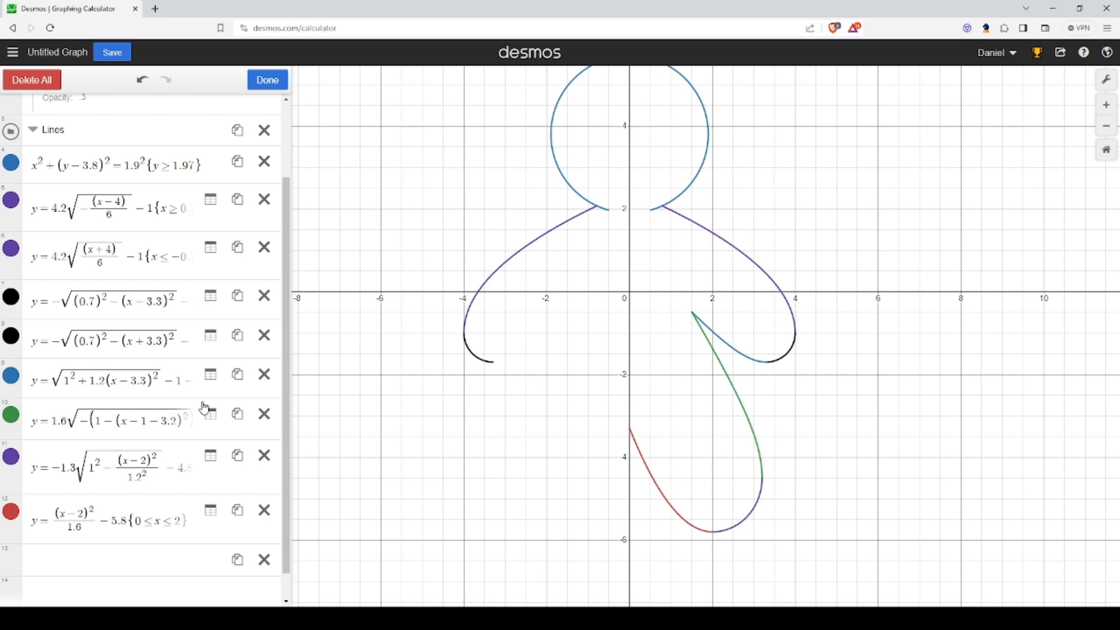
{"action": "left_click", "coordinate": [237, 353]}
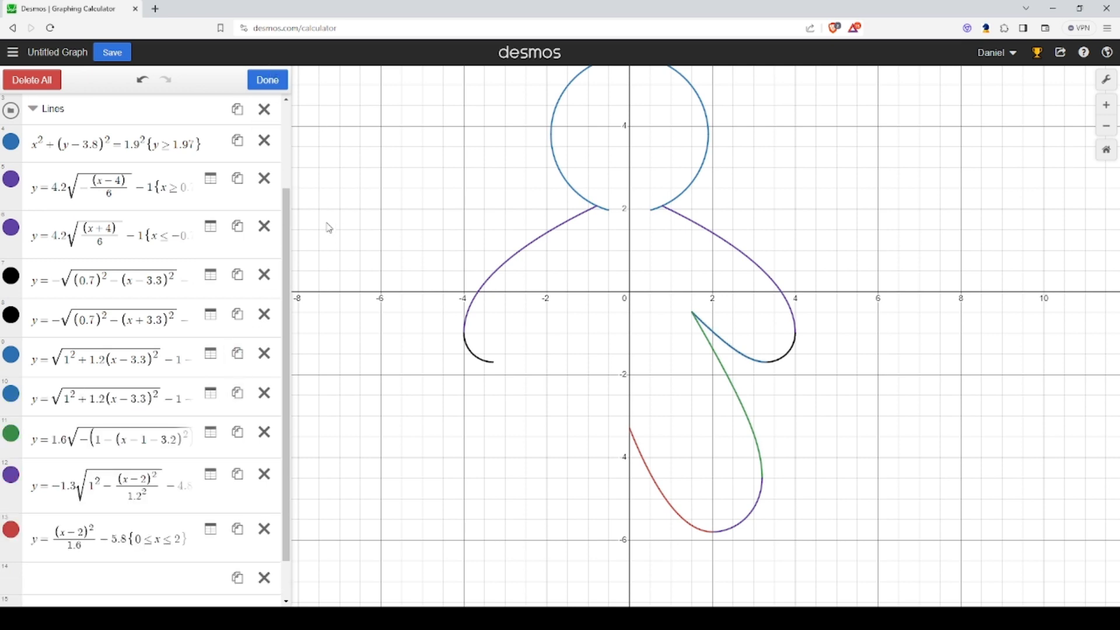
{"action": "left_click", "coordinate": [267, 80]}
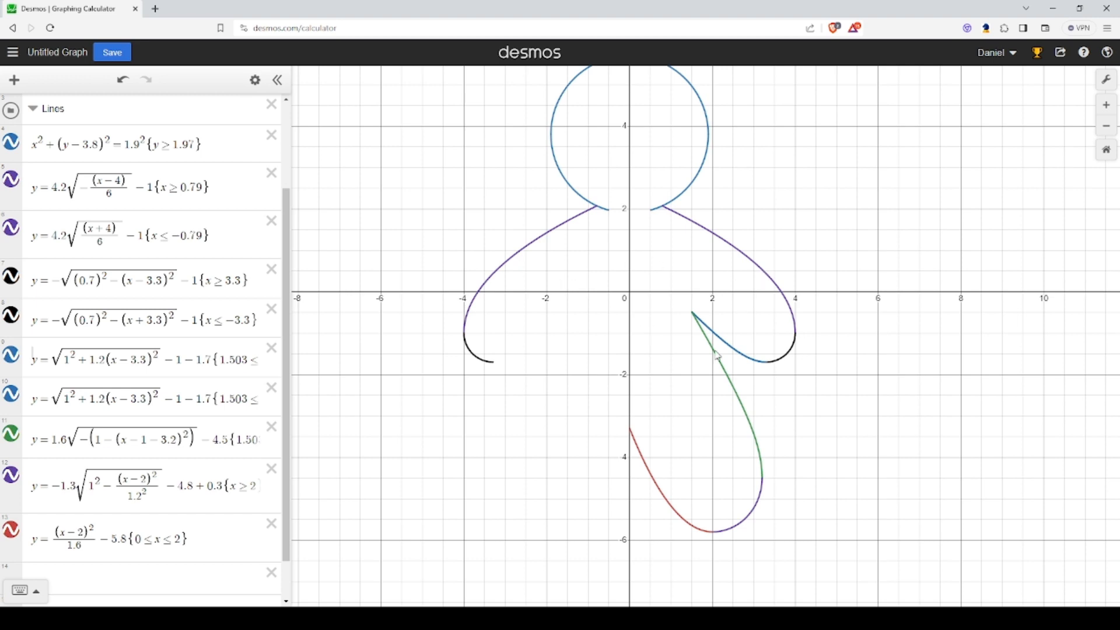
- Change the duplicated lower arm curve's bracket to (x+3.3) and the first bound of its restriction to -1.503
{"action": "double_click", "coordinate": [123, 400]}
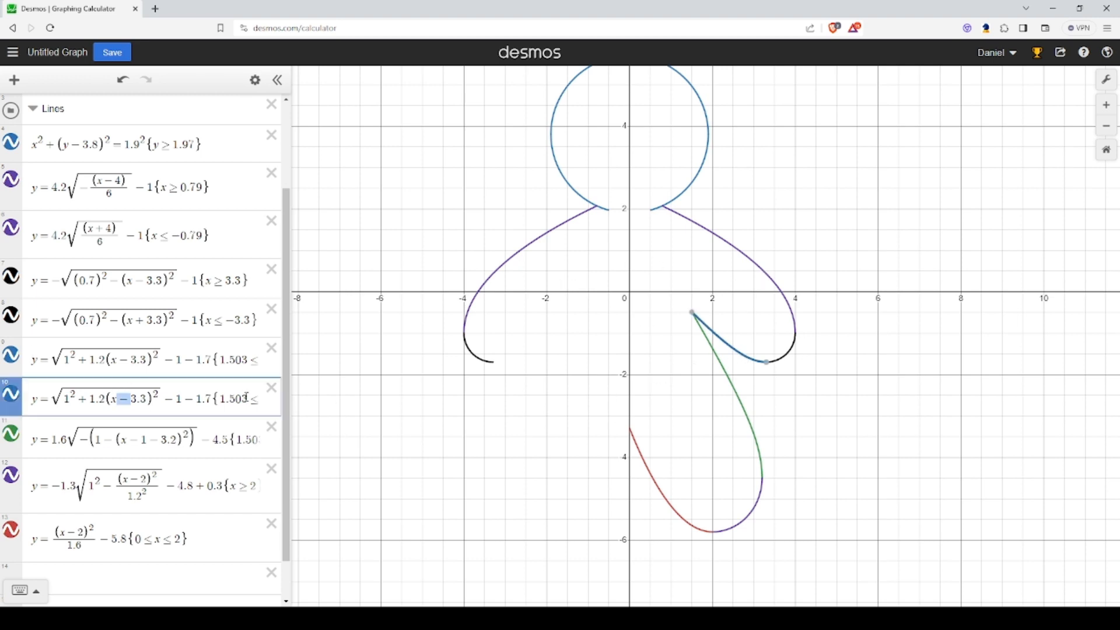
{"action": "type", "text": "+"}
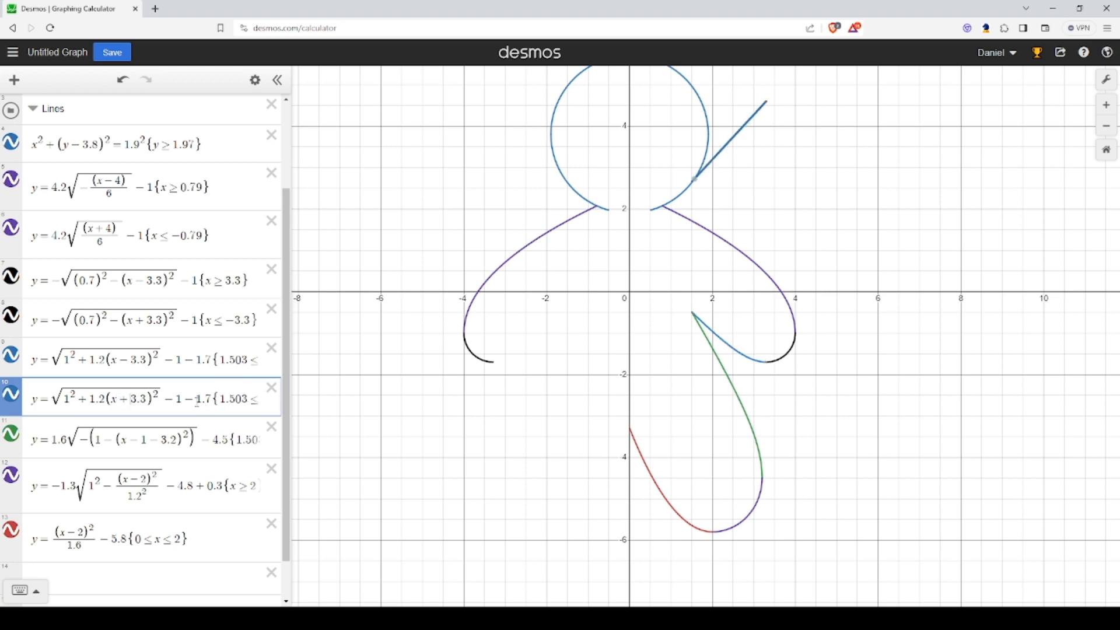
{"action": "double_click", "coordinate": [208, 399]}
{"action": "type", "text": "-"}
{"action": "left_click", "coordinate": [221, 399]}
{"action": "type", "text": "-"}
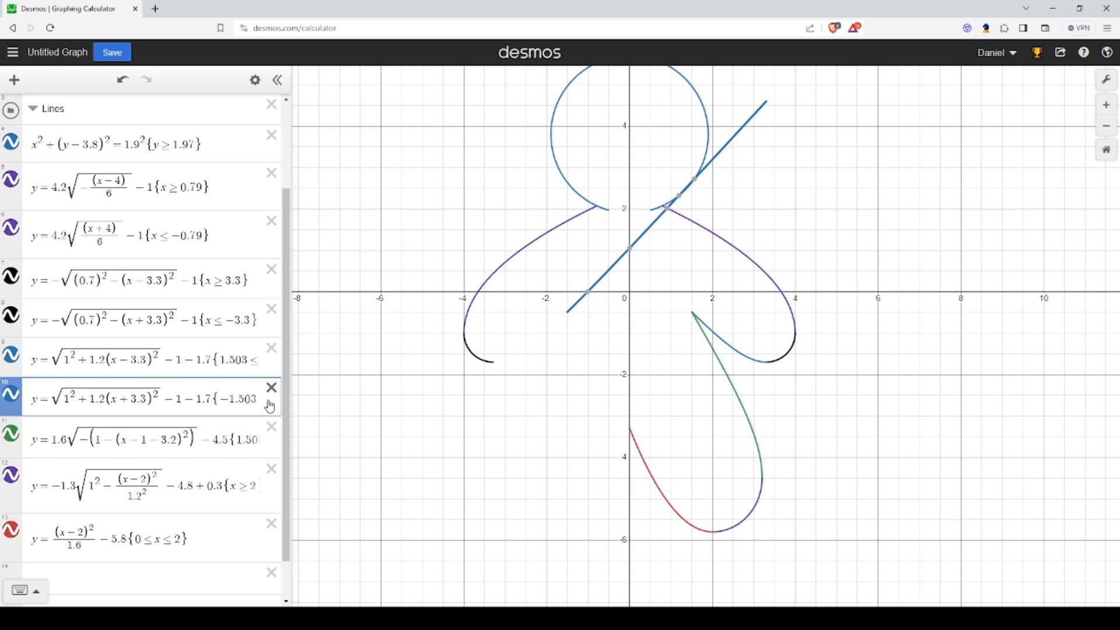
- Flip the first inequality of the duplicated lower arm curve's restriction so that it reads -1.503 ≥ x
{"action": "key", "text": "Right"}
{"action": "key", "text": "Right"}
{"action": "key", "text": "Right"}
{"action": "key", "text": "Right"}
{"action": "key", "text": "Right"}
{"action": "key", "text": "Right"}
{"action": "key", "text": "Right"}
{"action": "key", "text": "Right"}
{"action": "key", "text": "Right"}
{"action": "key", "text": "Right"}
{"action": "key", "text": "Right"}
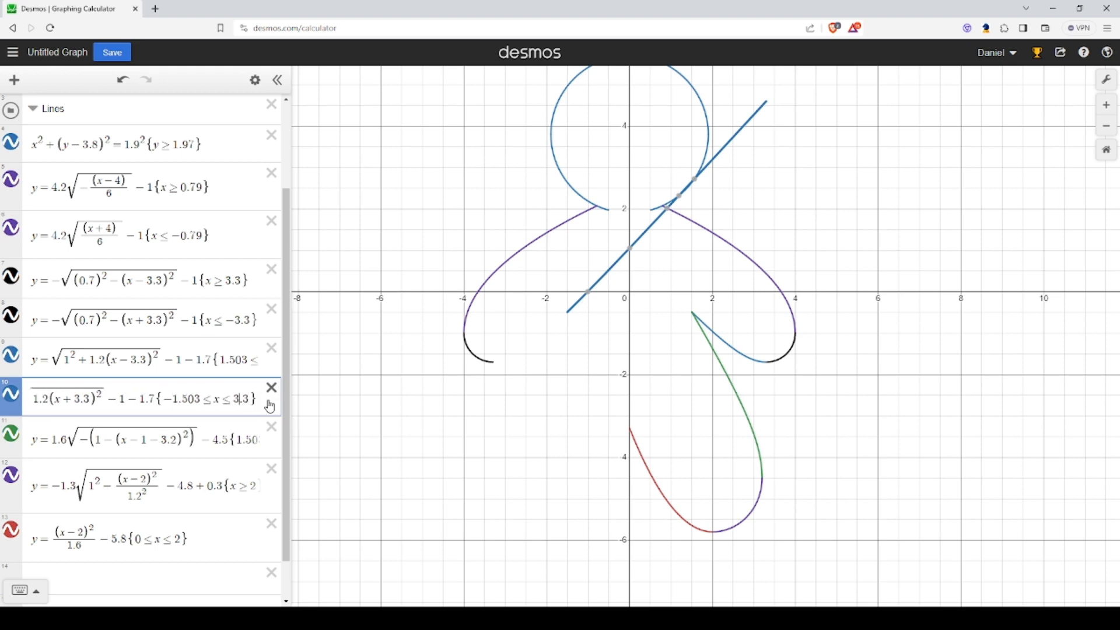
{"action": "key", "text": "Left"}
{"action": "key", "text": "Left"}
{"action": "key", "text": "Left"}
{"action": "key", "text": "Left"}
{"action": "key", "text": "Left"}
{"action": "key", "text": "BackSpace"}
{"action": "type", "text": ">"}
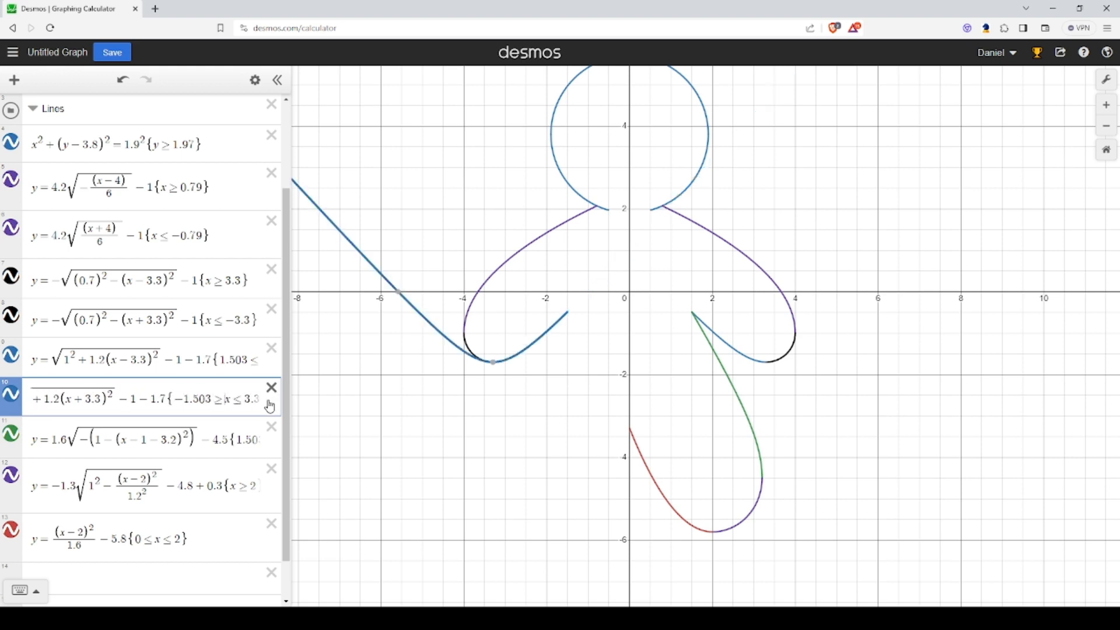
- Change the second half of the mirrored lower arm curve's restriction to x ≥ -3.3
{"action": "left_click", "coordinate": [249, 437]}
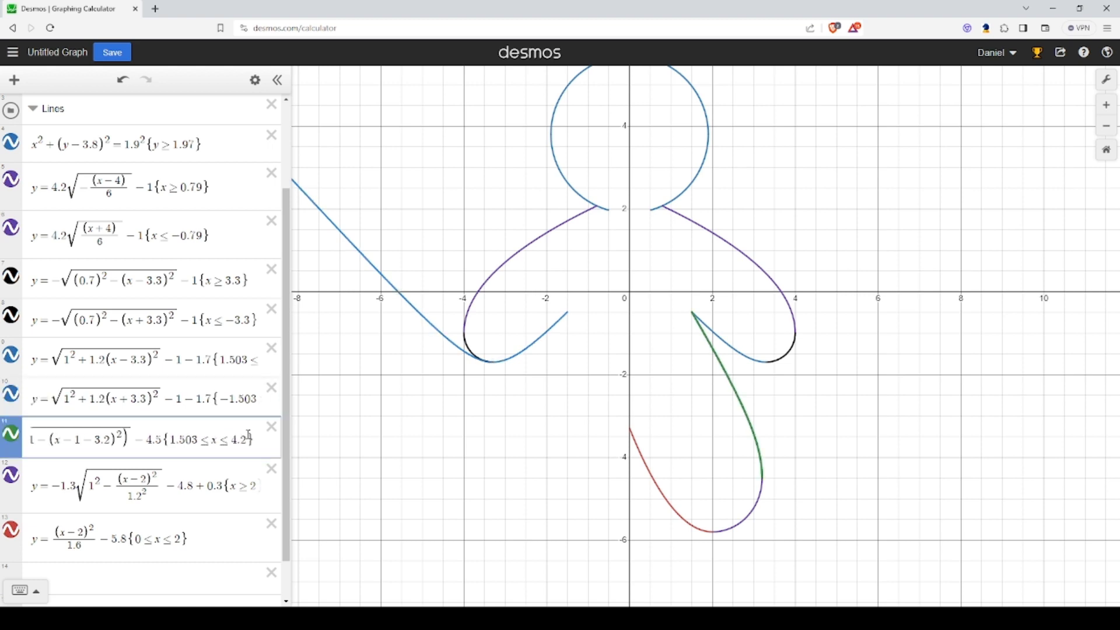
{"action": "left_click", "coordinate": [209, 400]}
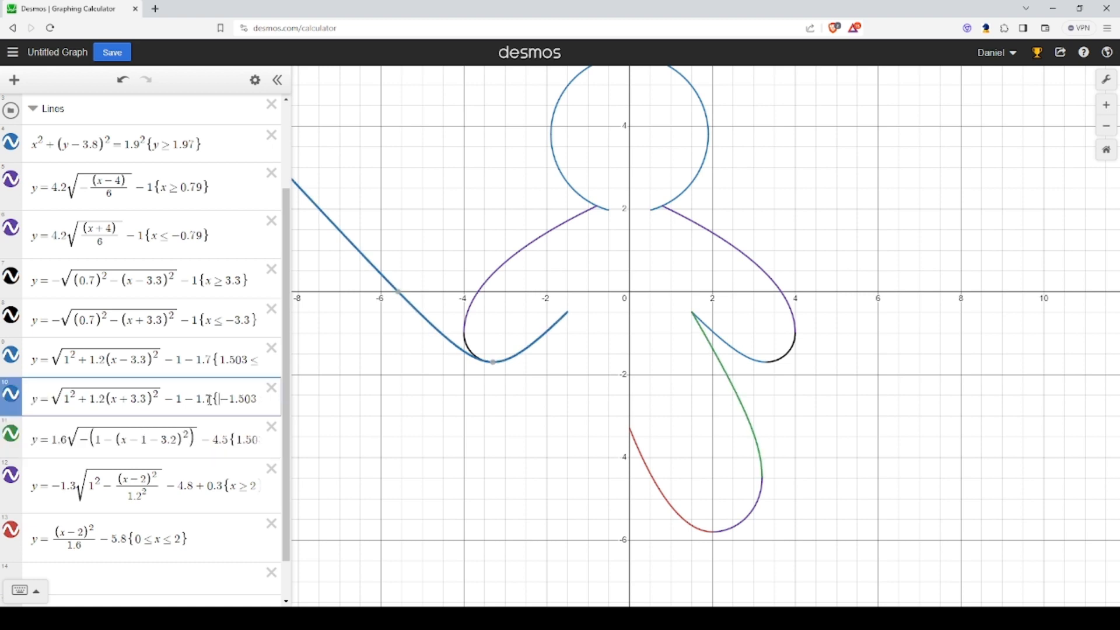
{"action": "key", "text": "Right"}
{"action": "key", "text": "Right"}
{"action": "key", "text": "Right"}
{"action": "key", "text": "Right"}
{"action": "key", "text": "Right"}
{"action": "key", "text": "Right"}
{"action": "key", "text": "Right"}
{"action": "key", "text": "Right"}
{"action": "key", "text": "Right"}
{"action": "key", "text": "Right"}
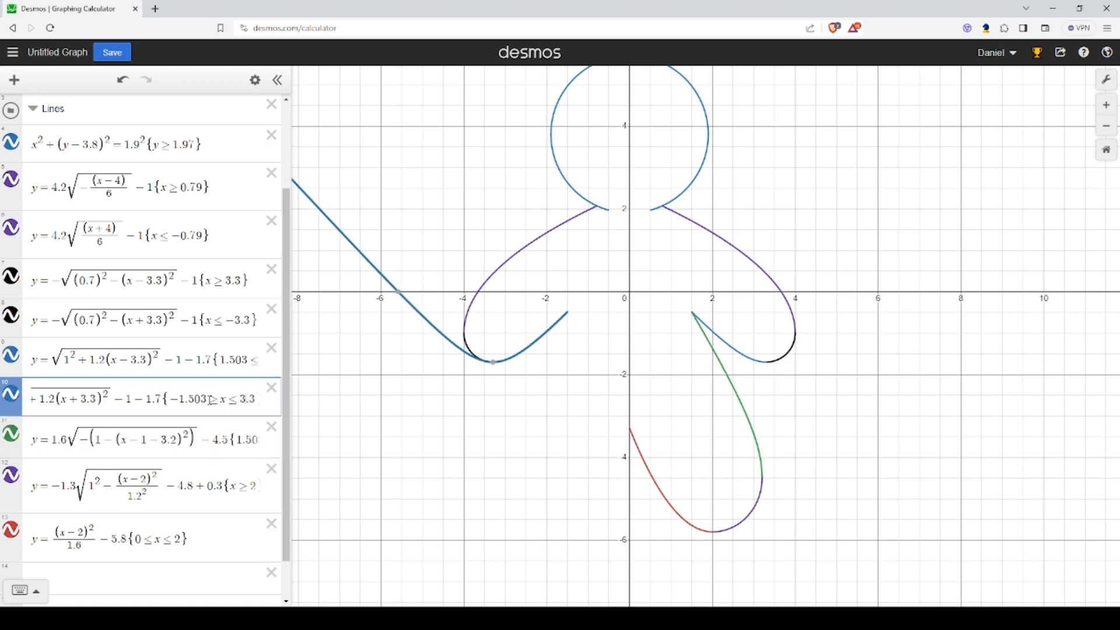
{"action": "key", "text": "BackSpace"}
{"action": "type", "text": ">=-"}
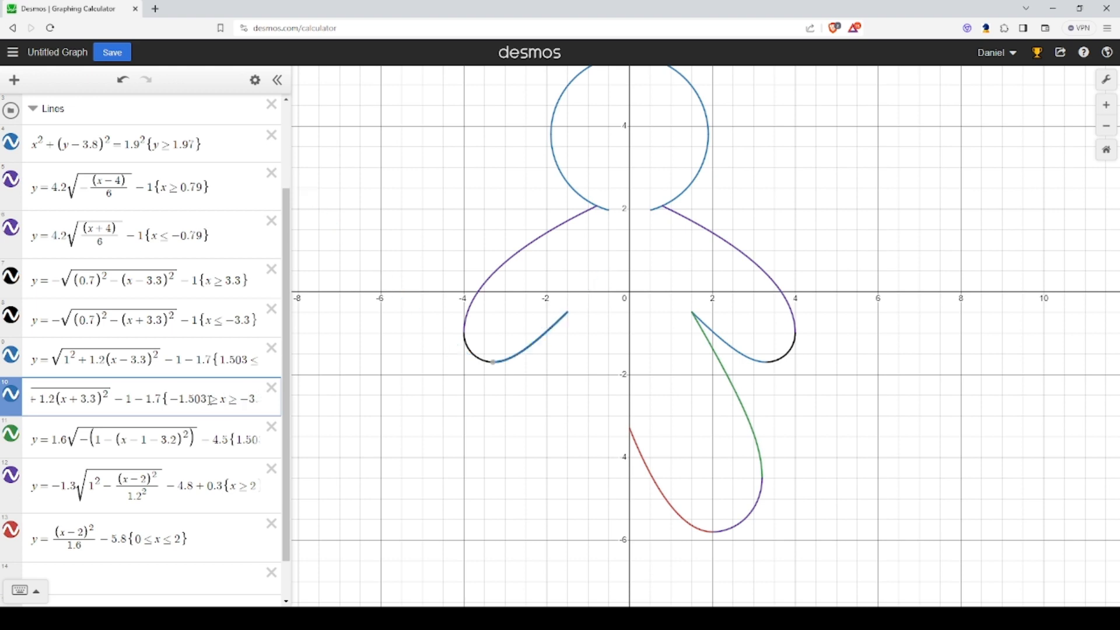
- Duplicate the equation of the green outer leg curve
{"action": "left_click", "coordinate": [741, 400]}
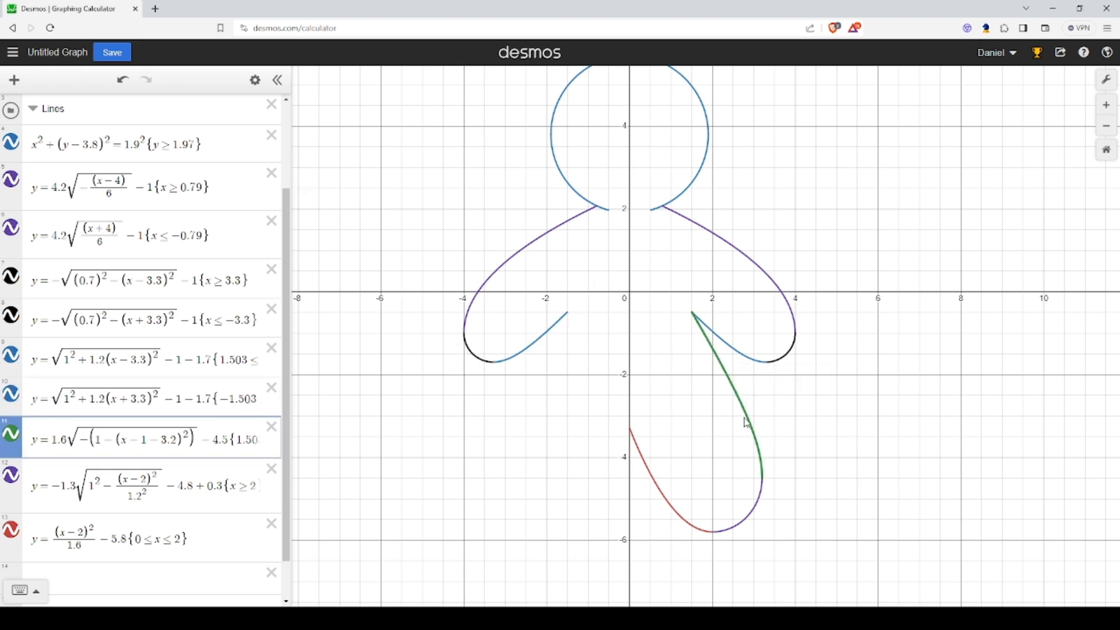
{"action": "left_click_drag", "start_coordinate": [832, 425], "coordinate": [836, 415]}
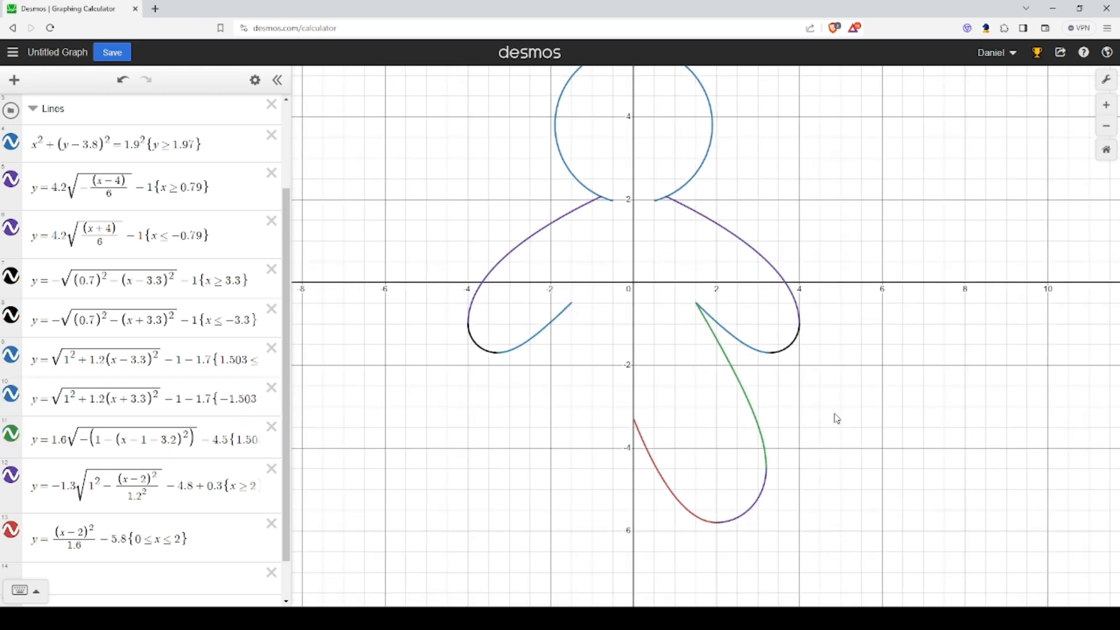
{"action": "double_click", "coordinate": [133, 439]}
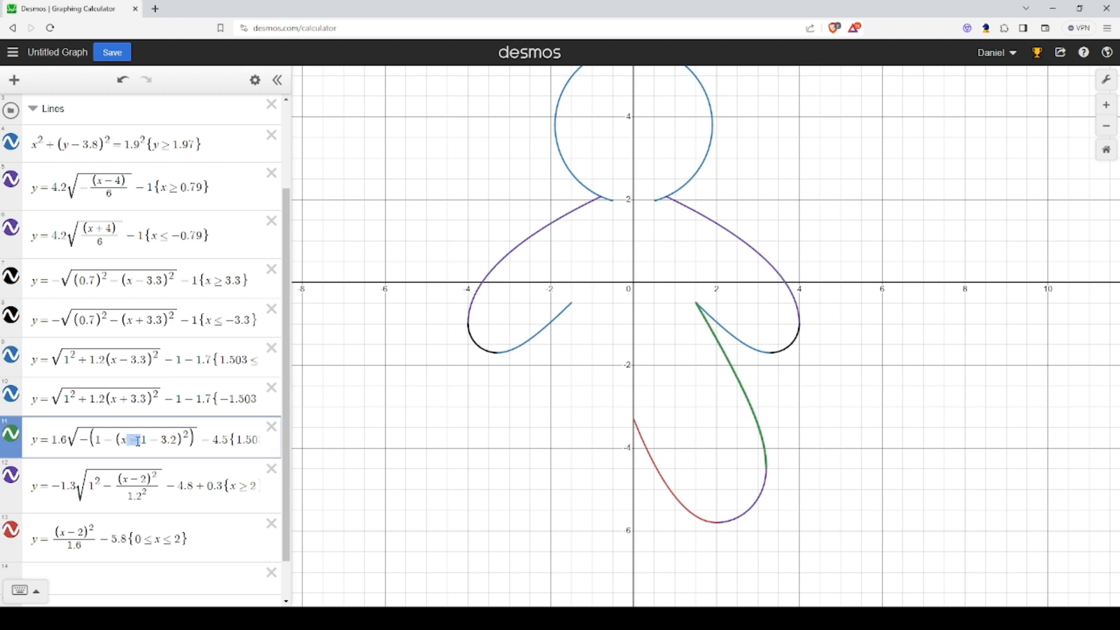
{"action": "left_click", "coordinate": [255, 80]}
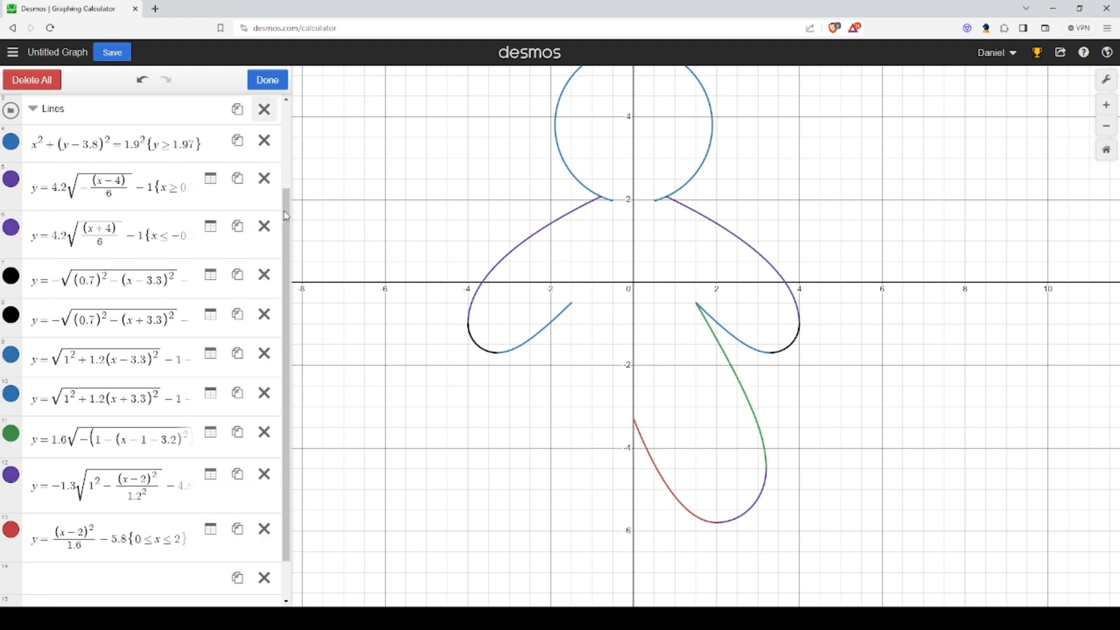
{"action": "left_click", "coordinate": [232, 444]}
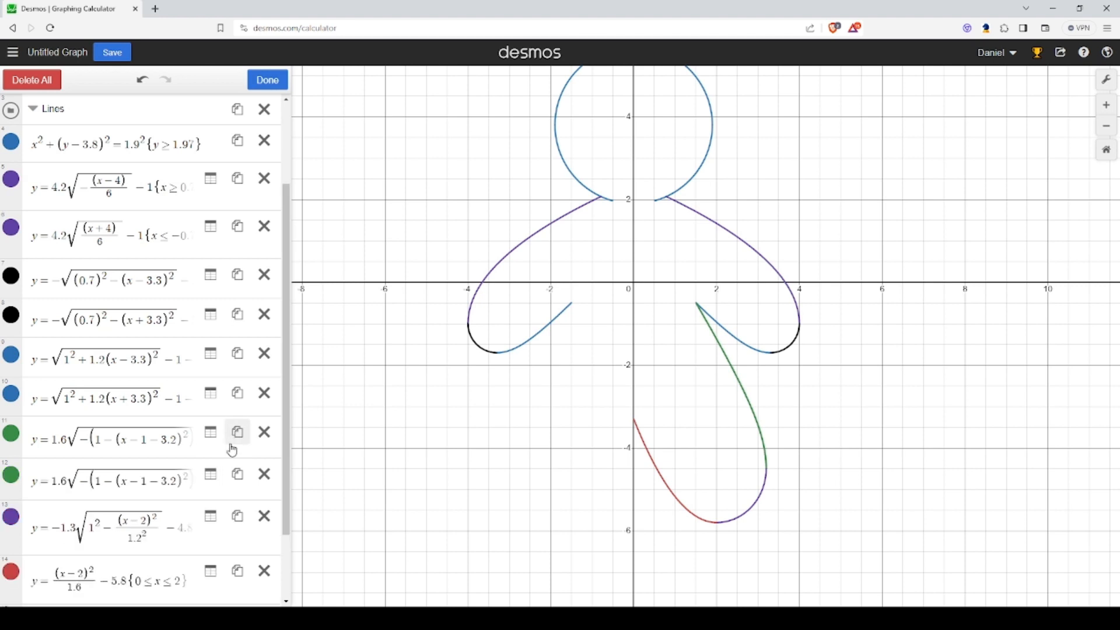
- Change the bracket in the duplicated green outer leg equation to (x+1+3.2)
{"action": "left_click", "coordinate": [126, 469]}
{"action": "left_click_drag", "start_coordinate": [62, 482], "coordinate": [73, 482]}
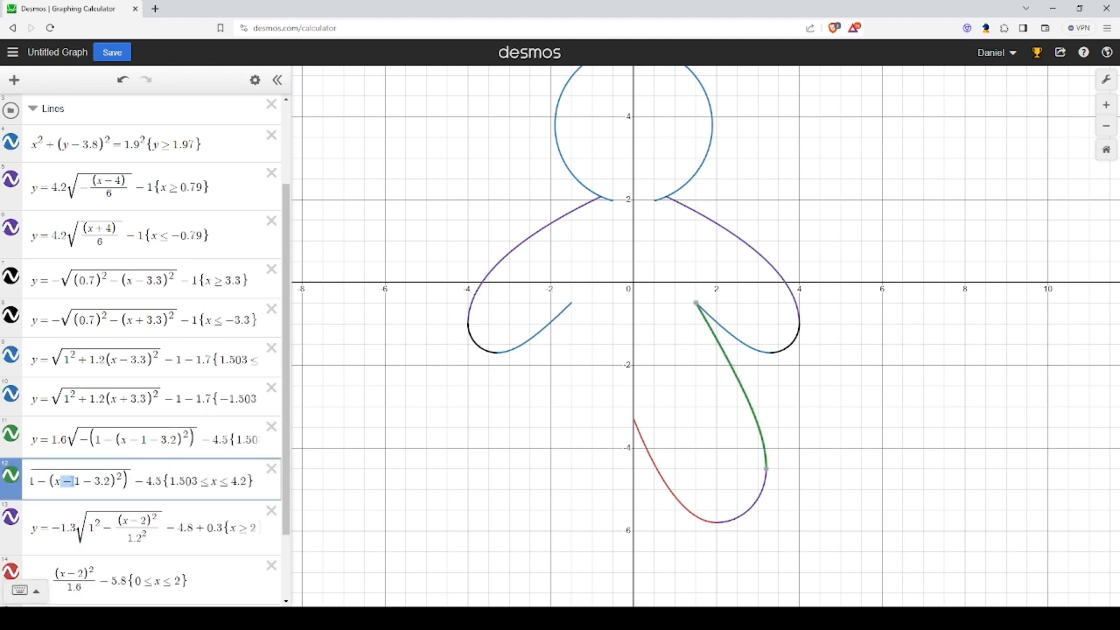
{"action": "type", "text": "+"}
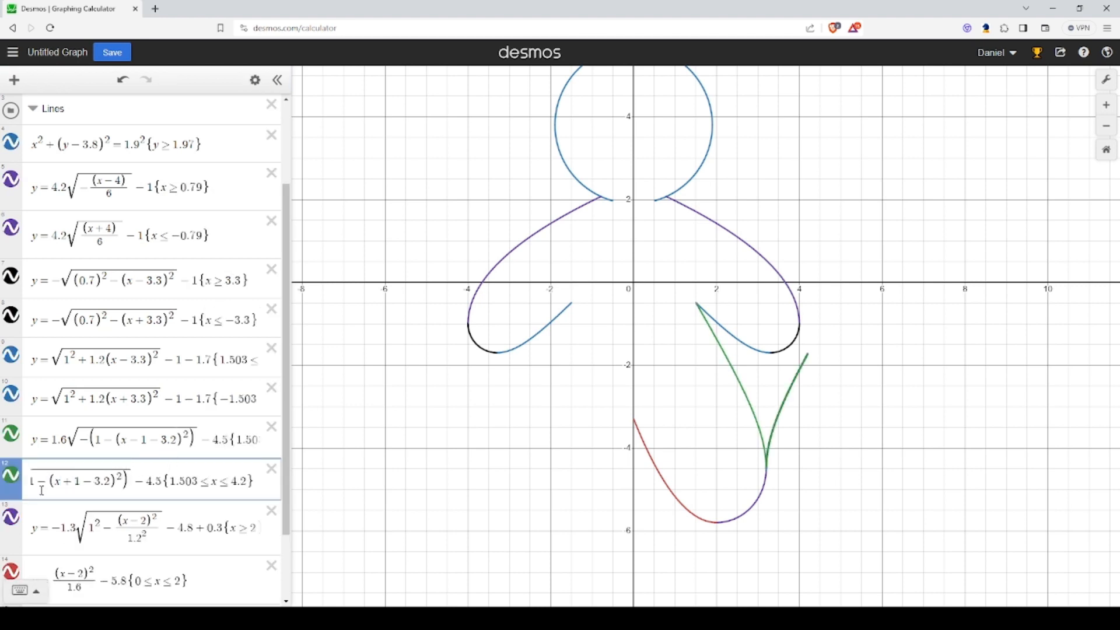
{"action": "left_click_drag", "start_coordinate": [82, 482], "coordinate": [89, 483]}
{"action": "type", "text": "+"}
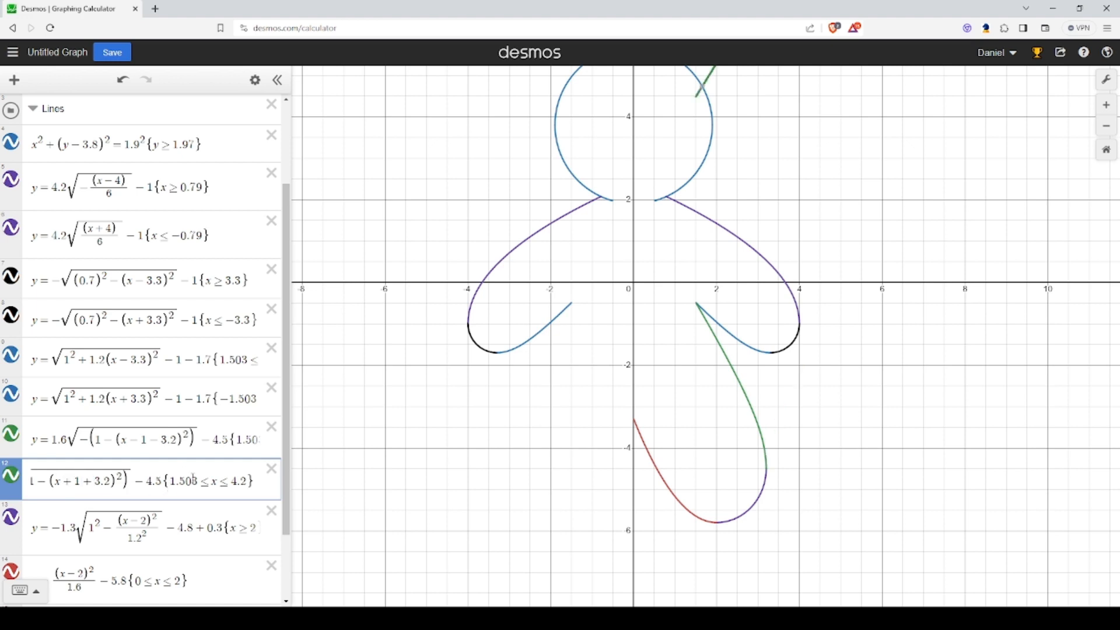
- Rewrite the duplicated outer leg curve's restriction as -1.503 ≥ x ≥ -4.2
{"action": "left_click", "coordinate": [173, 481]}
{"action": "type", "text": "-"}
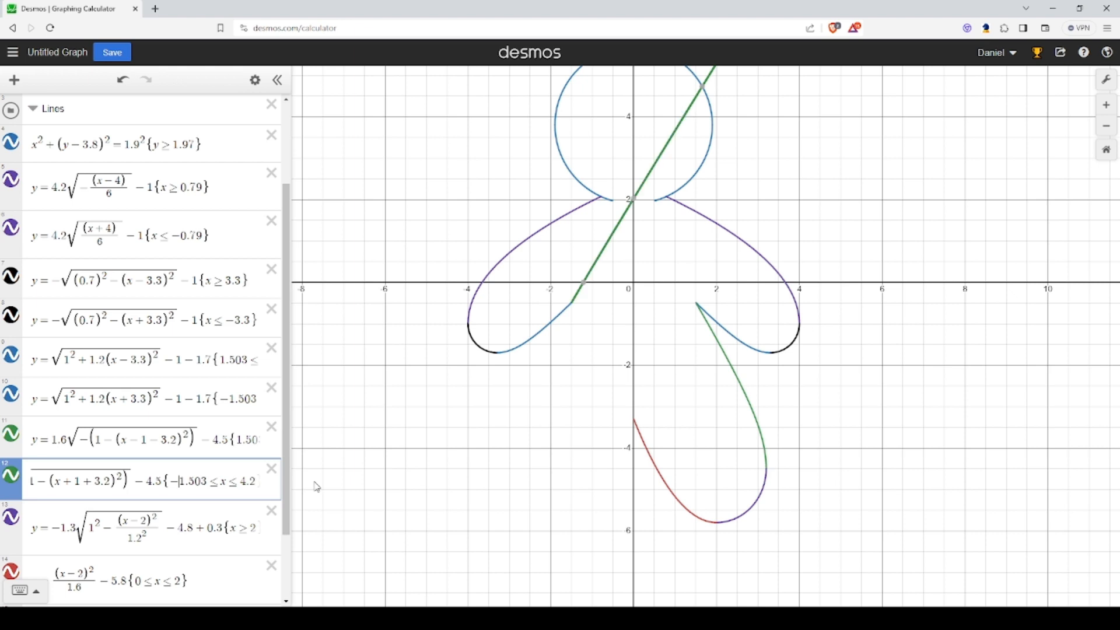
{"action": "left_click", "coordinate": [242, 482]}
{"action": "left_click_drag", "start_coordinate": [210, 485], "coordinate": [242, 487]}
{"action": "key", "text": "BackSpace"}
{"action": "type", "text": ">=>=-"}
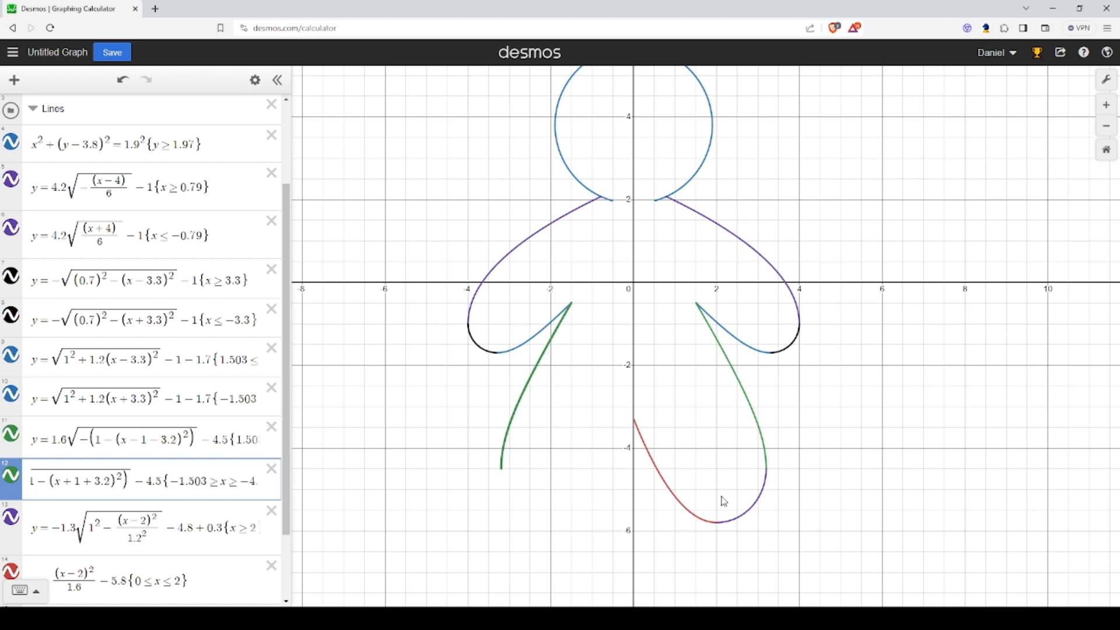
- Delete the empty expression line and duplicate the equation of the purple outer foot curve
{"action": "left_click", "coordinate": [739, 518]}
{"action": "scroll", "coordinate": [149, 432], "scroll_direction": "down", "scroll_amount": 2}
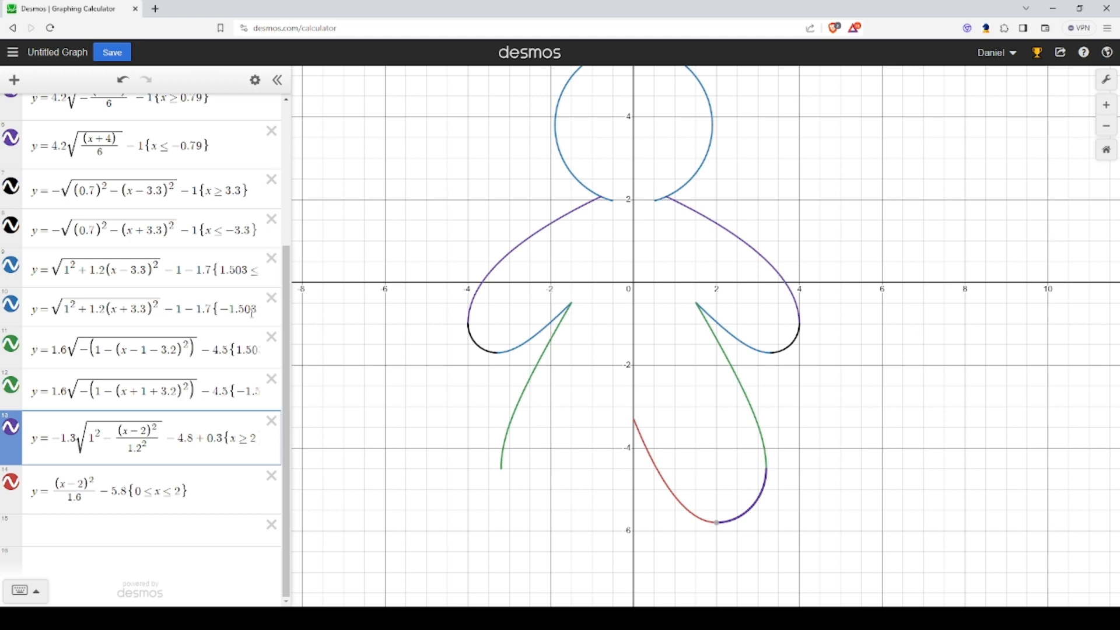
{"action": "left_click", "coordinate": [257, 80]}
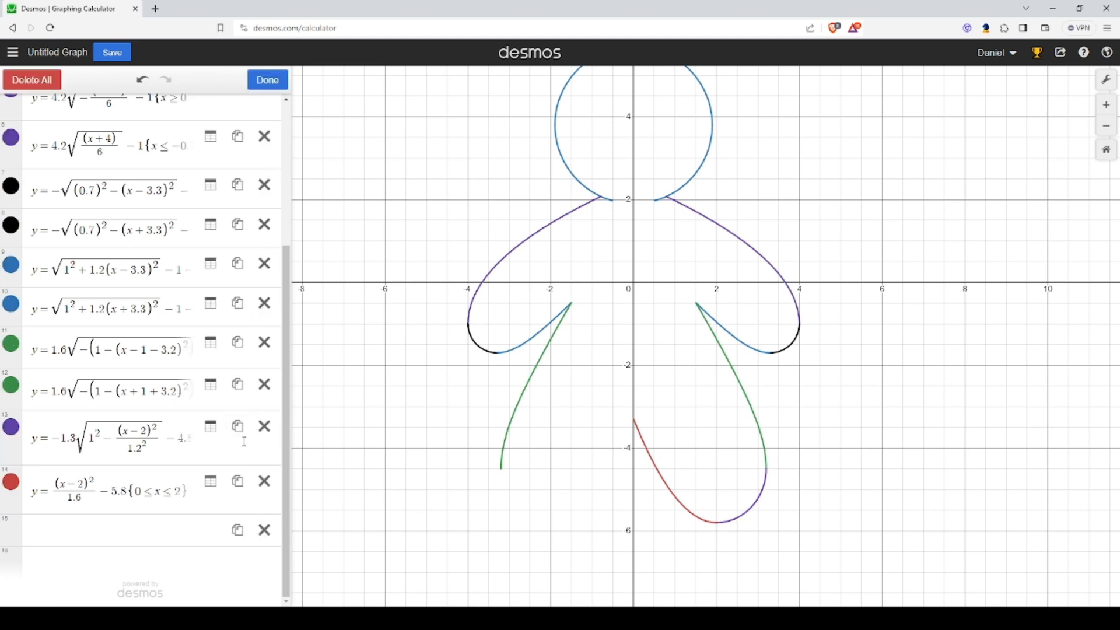
{"action": "left_click", "coordinate": [264, 530]}
{"action": "left_click", "coordinate": [237, 458]}
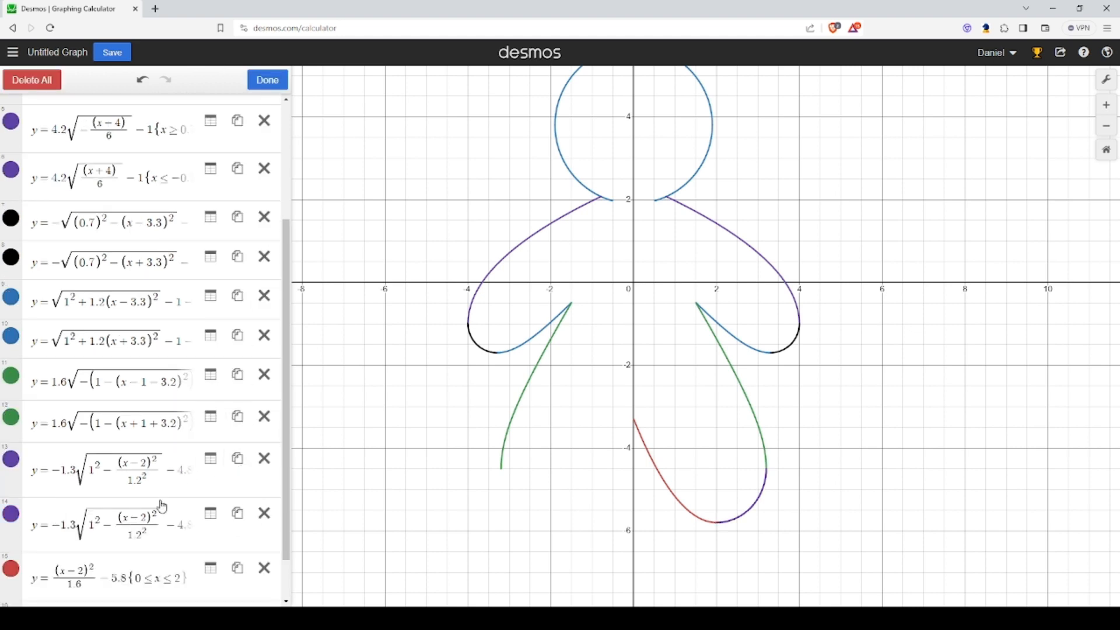
- Mirror the duplicated purple foot curve by changing its bracket to (x+2) and its restriction to x ≤ -2
{"action": "left_click", "coordinate": [161, 508]}
{"action": "scroll", "coordinate": [178, 472], "scroll_direction": "down", "scroll_amount": 1}
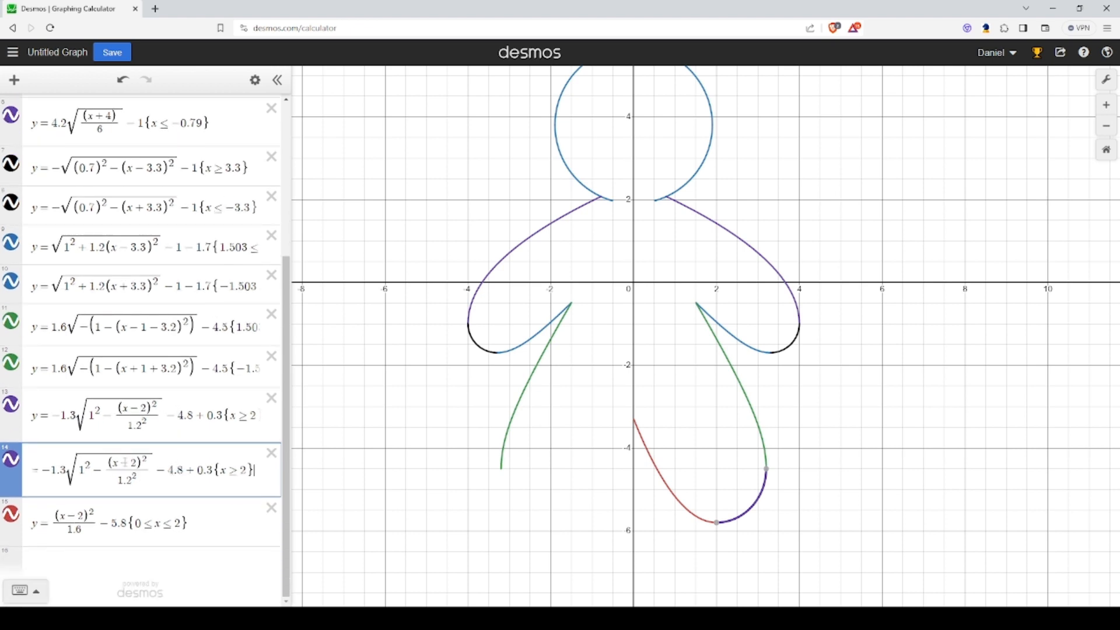
{"action": "left_click_drag", "start_coordinate": [120, 463], "coordinate": [128, 463]}
{"action": "type", "text": "+"}
{"action": "left_click_drag", "start_coordinate": [233, 471], "coordinate": [237, 472]}
{"action": "key", "text": "BackSpace"}
{"action": "type", "text": "<=-"}
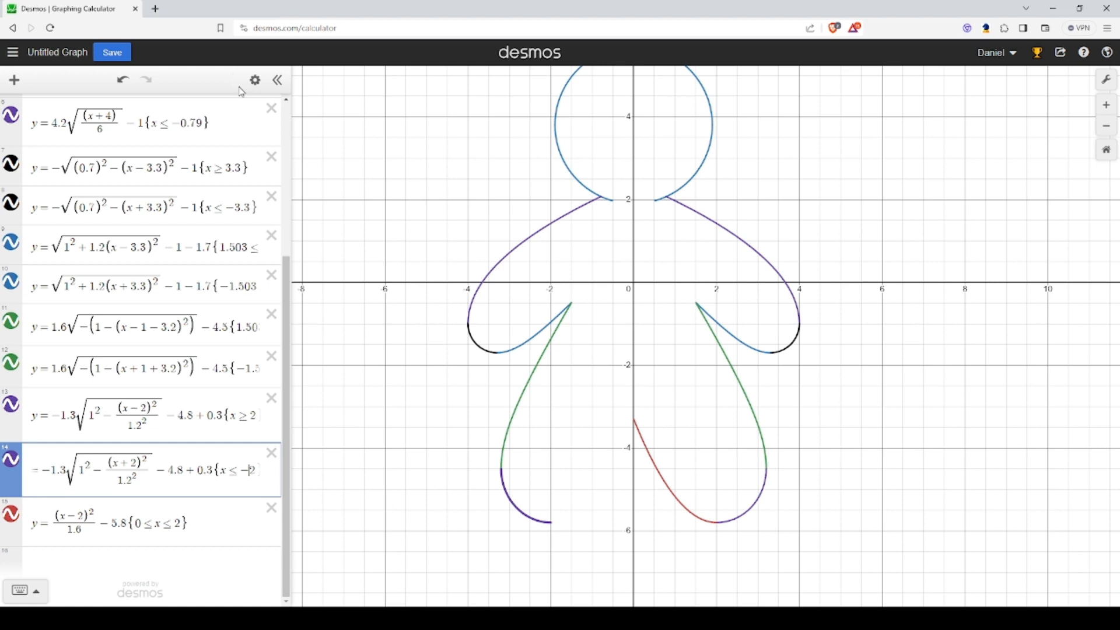
- Duplicate the equation of the red inner leg parabola
{"action": "left_click", "coordinate": [256, 81]}
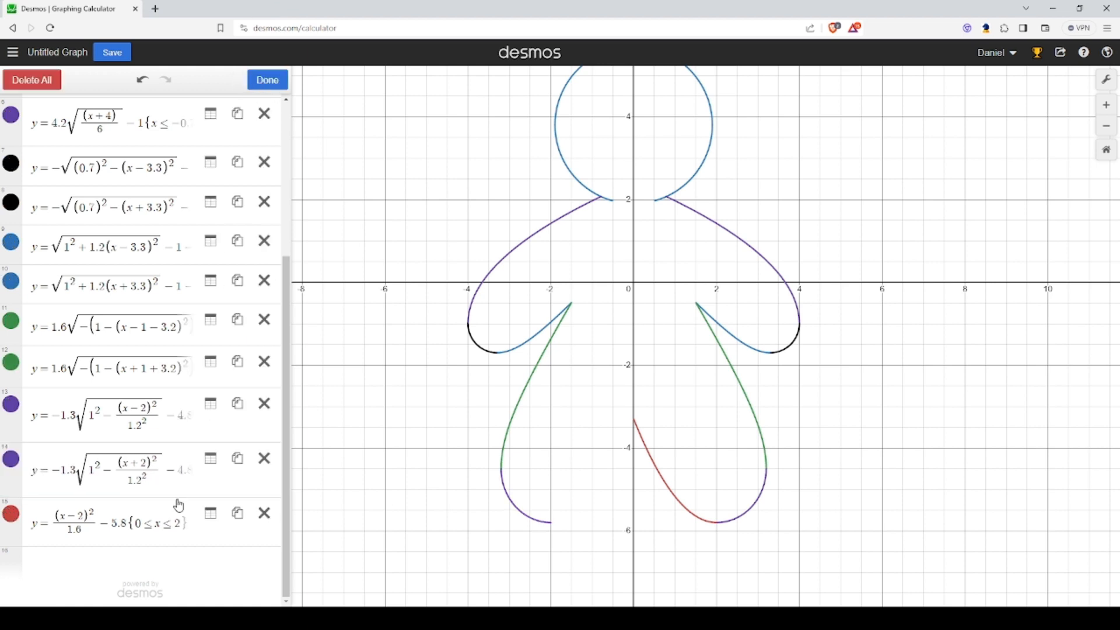
{"action": "left_click", "coordinate": [237, 514]}
{"action": "left_click", "coordinate": [267, 80]}
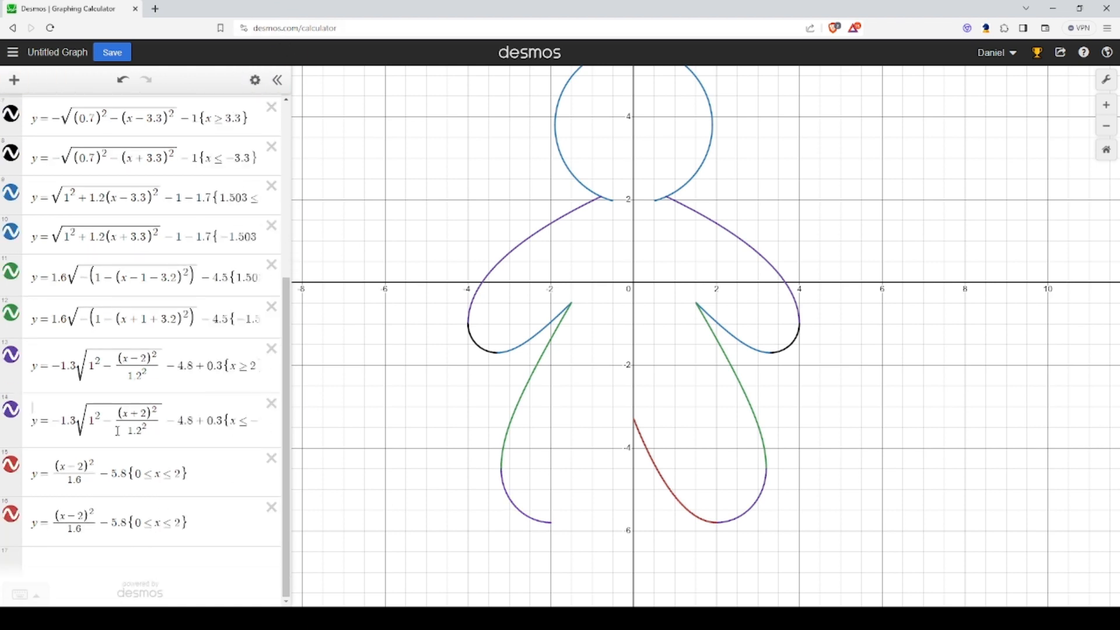
- Mirror the duplicated inner leg parabola by changing its bracket to (x+2) and its restriction to 0 ≥ x ≥ -2
{"action": "left_click_drag", "start_coordinate": [66, 514], "coordinate": [76, 508]}
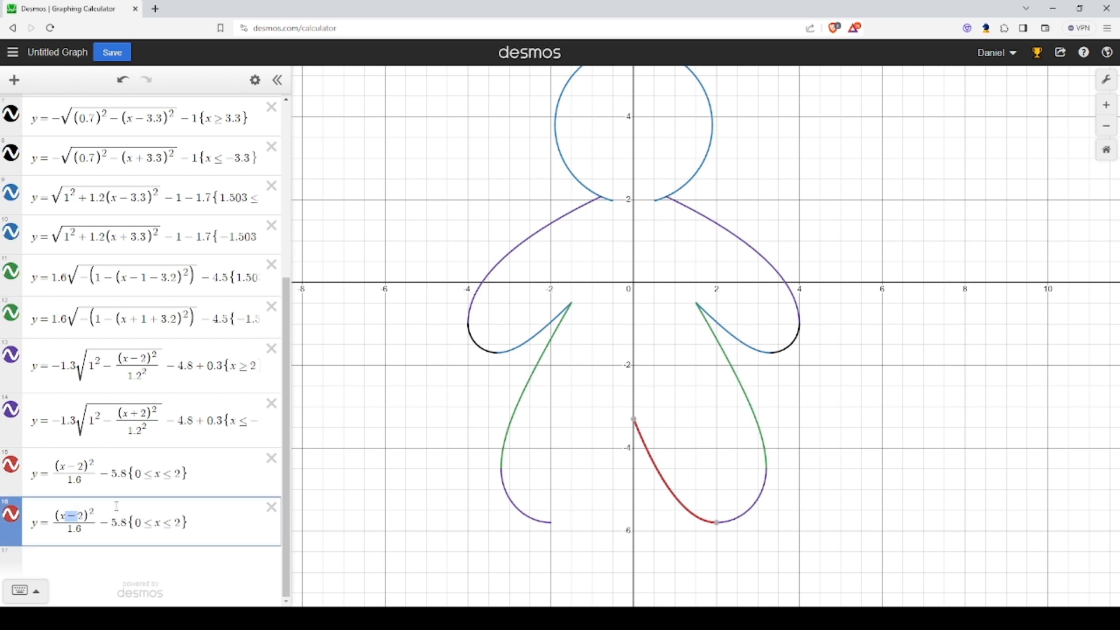
{"action": "type", "text": "+"}
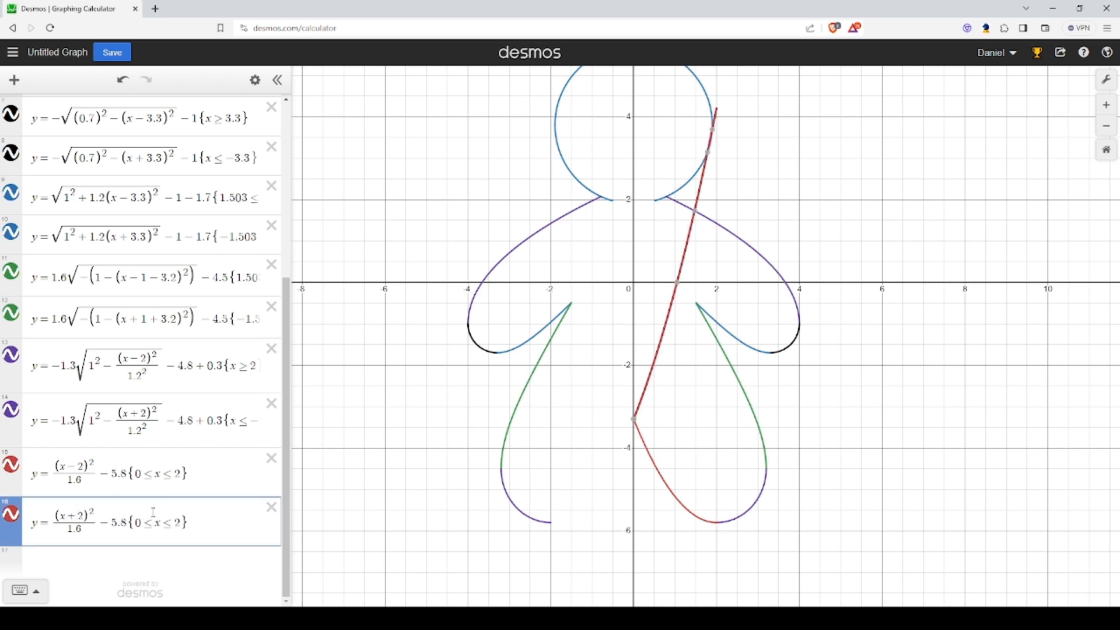
{"action": "left_click_drag", "start_coordinate": [145, 528], "coordinate": [153, 528]}
{"action": "type", "text": ">"}
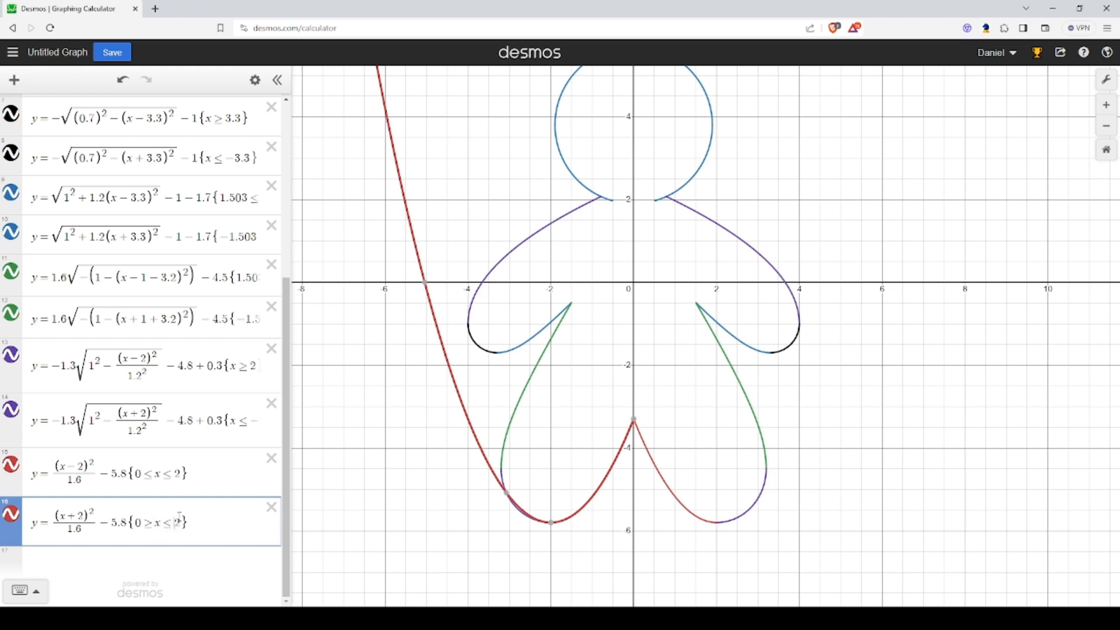
{"action": "key", "text": "shift+Left"}
{"action": "type", "text": ">"}
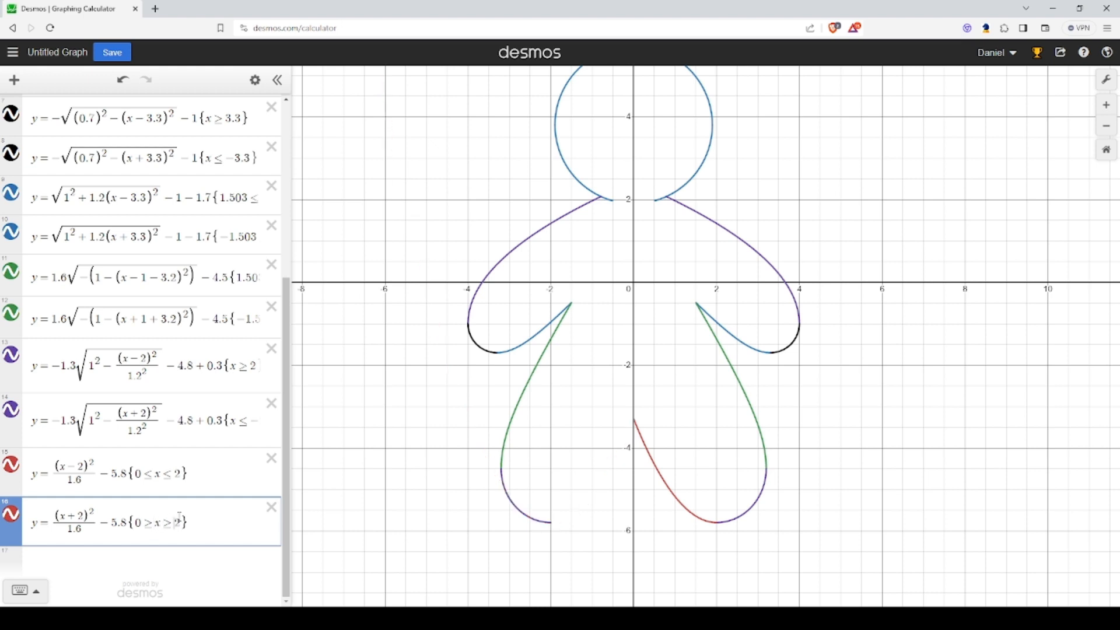
{"action": "type", "text": "-"}
{"action": "left_click", "coordinate": [855, 405]}
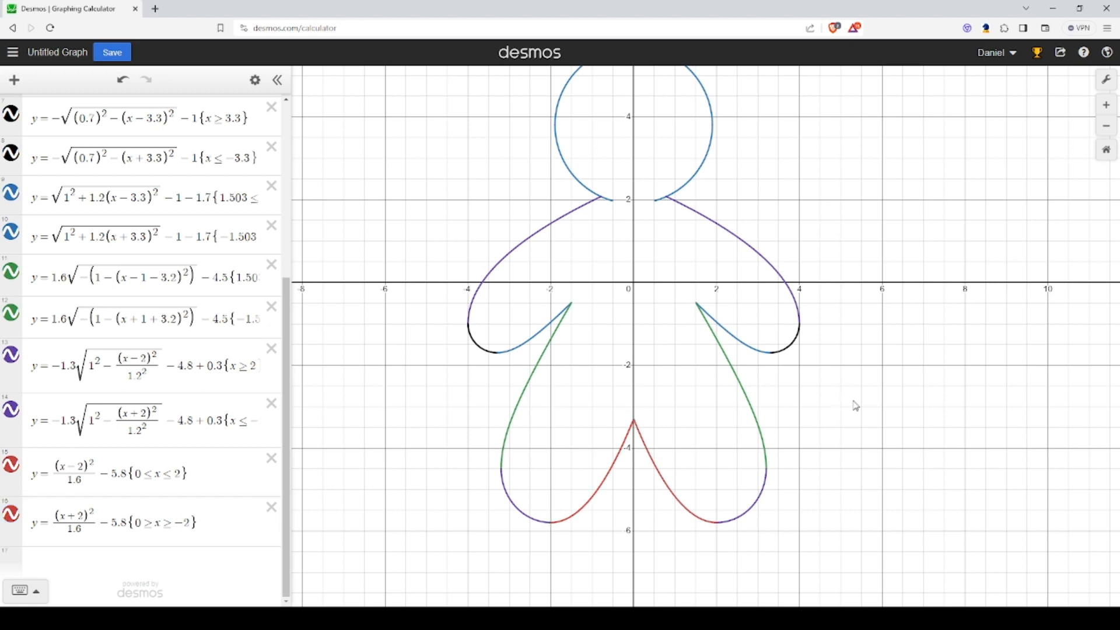
- Show the hidden gingerbread man reference image behind the completed outline
{"action": "scroll", "coordinate": [855, 405], "scroll_direction": "down", "scroll_amount": 1}
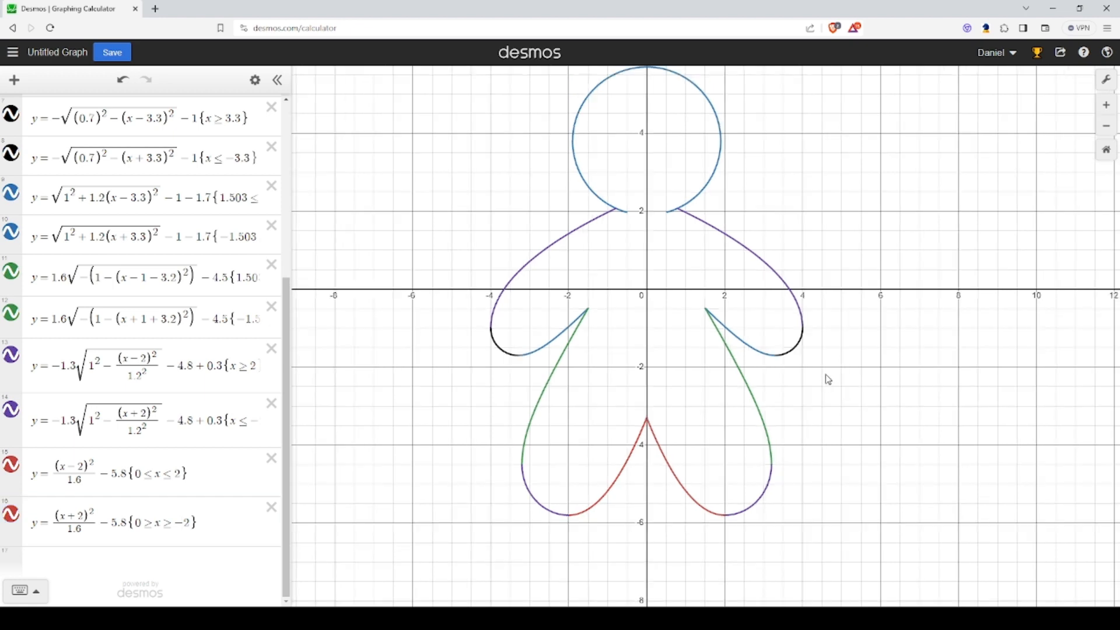
{"action": "left_click_drag", "start_coordinate": [829, 380], "coordinate": [830, 401]}
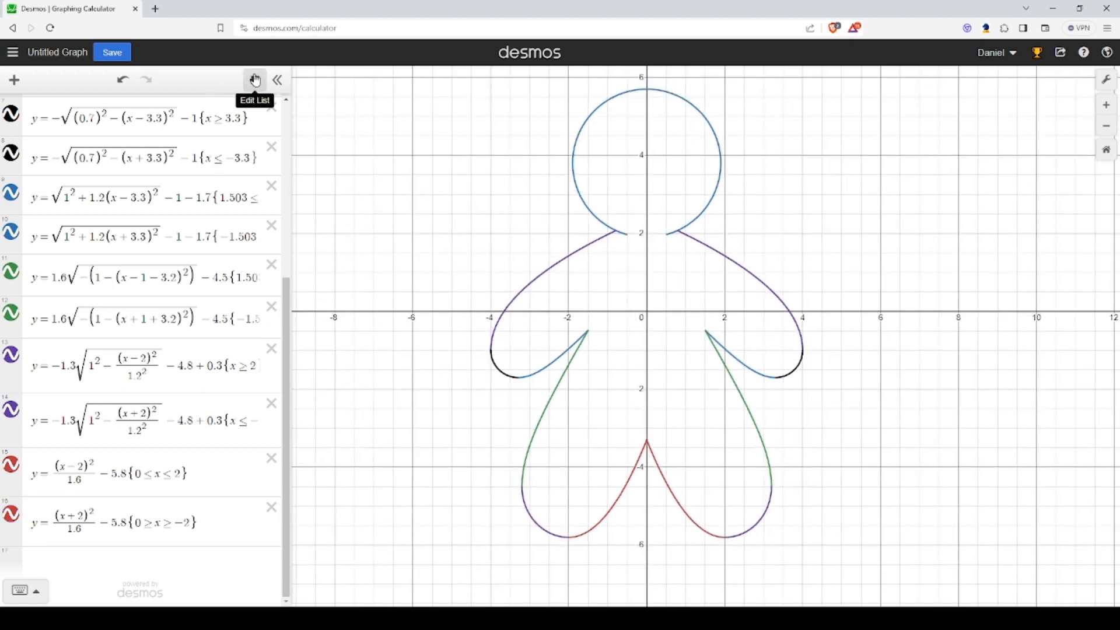
{"action": "scroll", "coordinate": [202, 296], "scroll_direction": "up", "scroll_amount": 4}
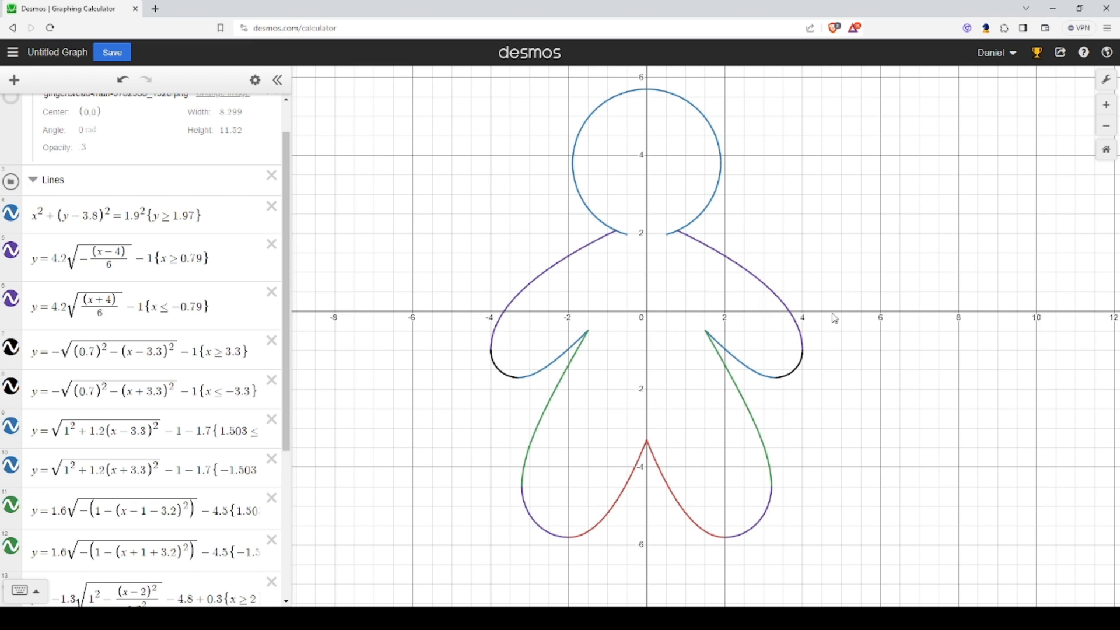
{"action": "scroll", "coordinate": [94, 339], "scroll_direction": "up", "scroll_amount": 1}
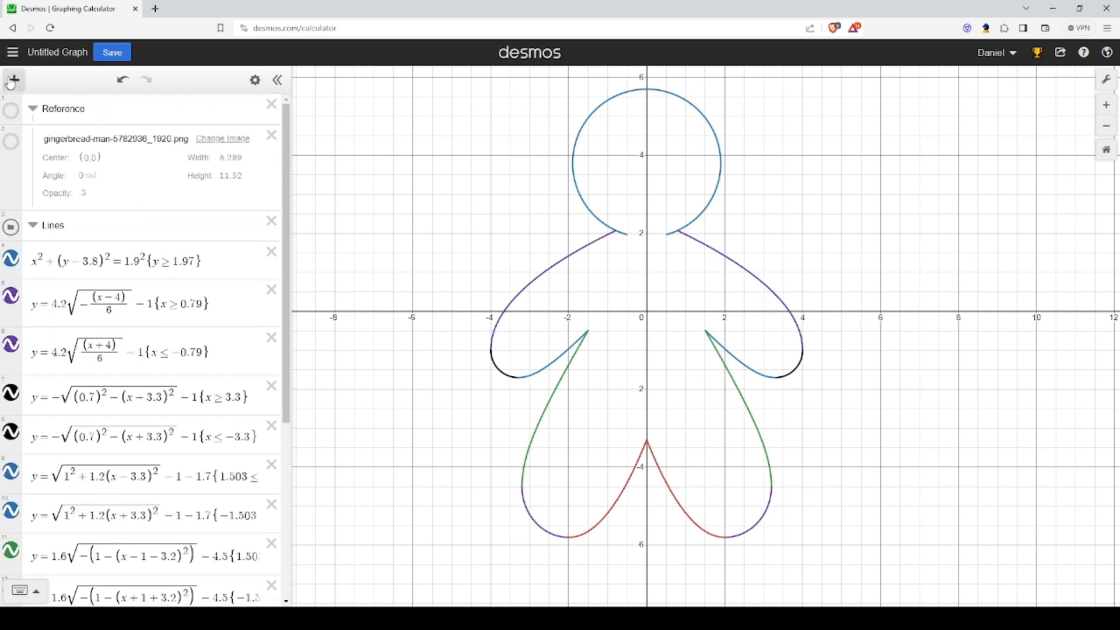
{"action": "left_click", "coordinate": [13, 145]}
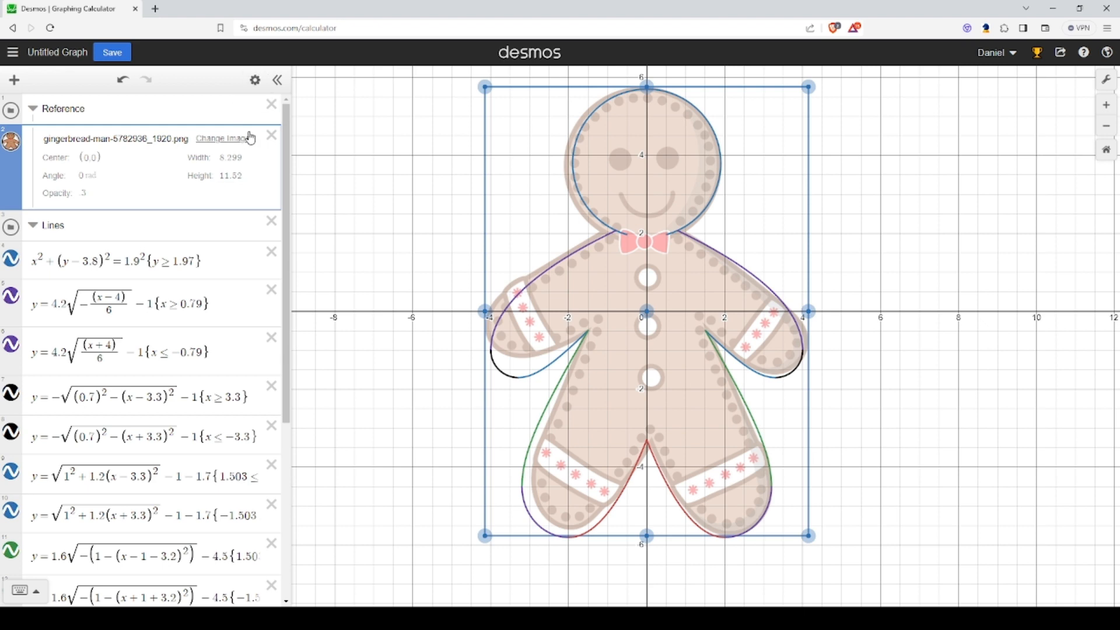
- Recolour the head circle's line from the blue swatch to red
{"action": "left_click", "coordinate": [256, 80]}
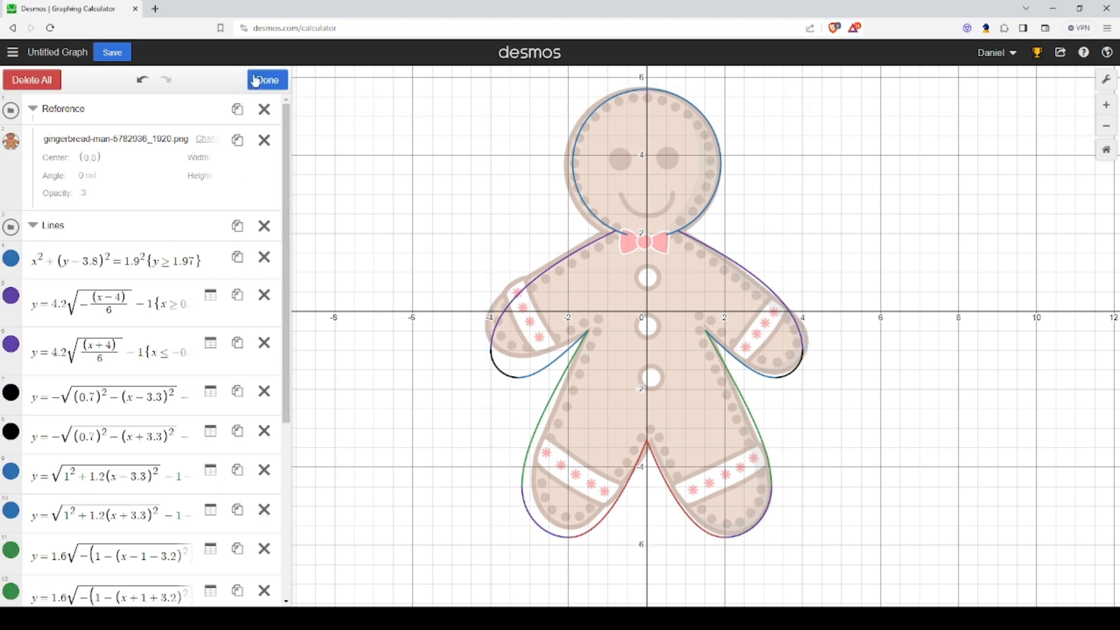
{"action": "left_click", "coordinate": [11, 257]}
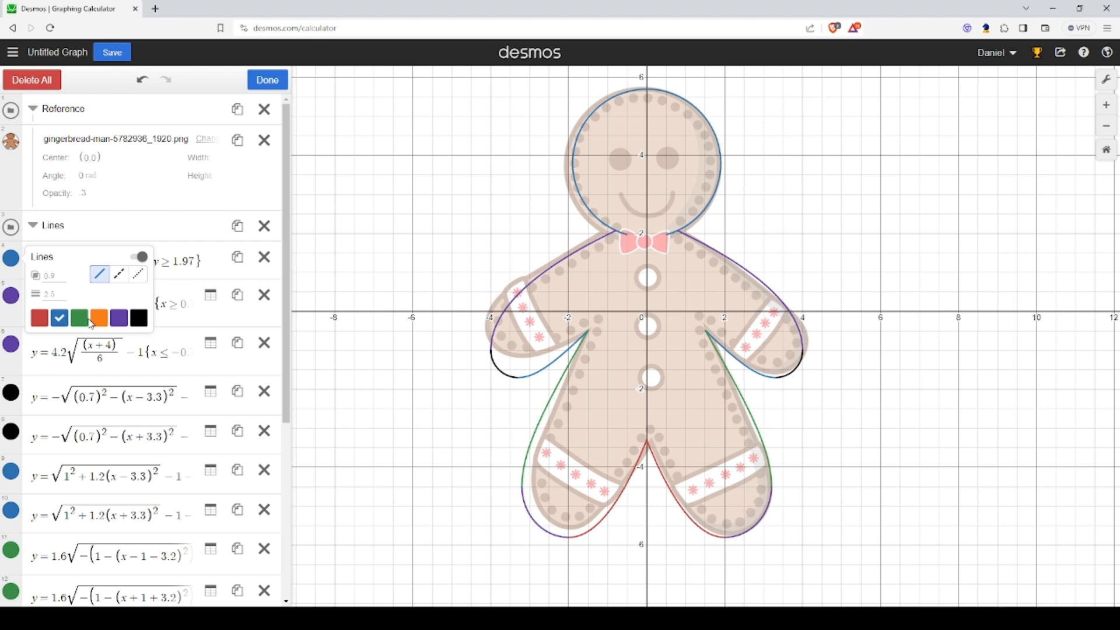
{"action": "left_click", "coordinate": [39, 318]}
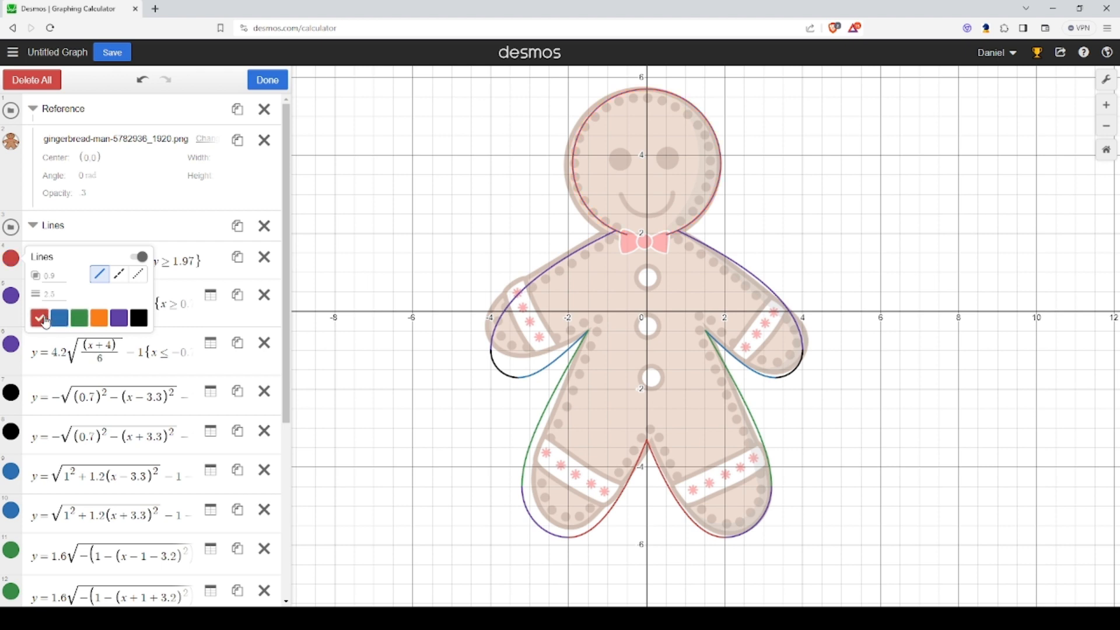
{"action": "left_click", "coordinate": [7, 154]}
{"action": "left_click", "coordinate": [10, 151]}
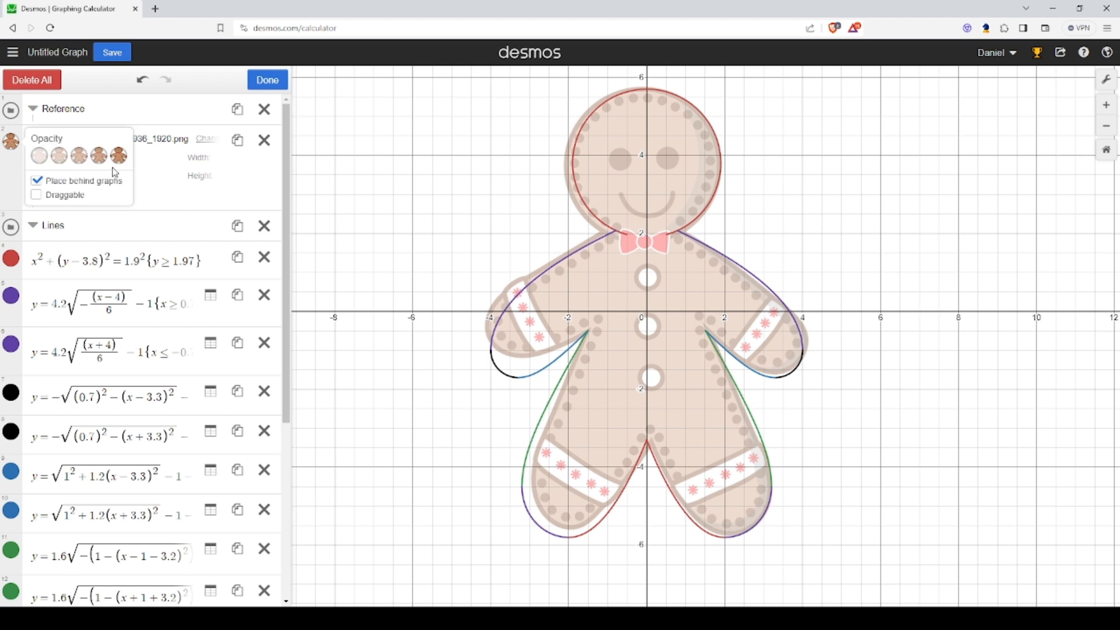
{"action": "left_click", "coordinate": [353, 197]}
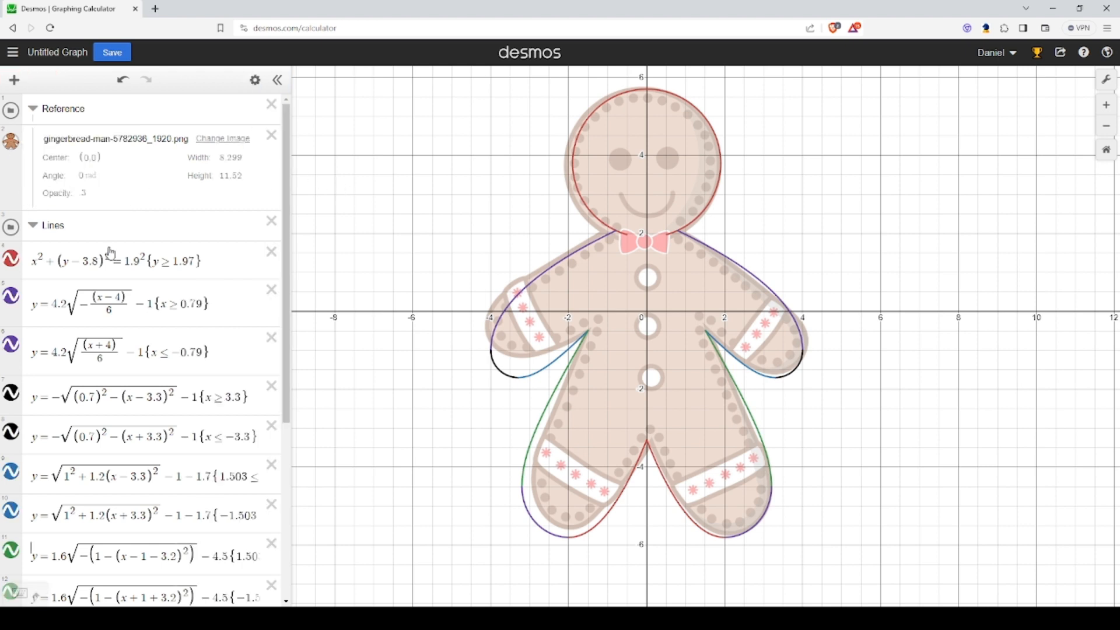
- Recolour both purple upper arm curves red
{"action": "left_click", "coordinate": [255, 80]}
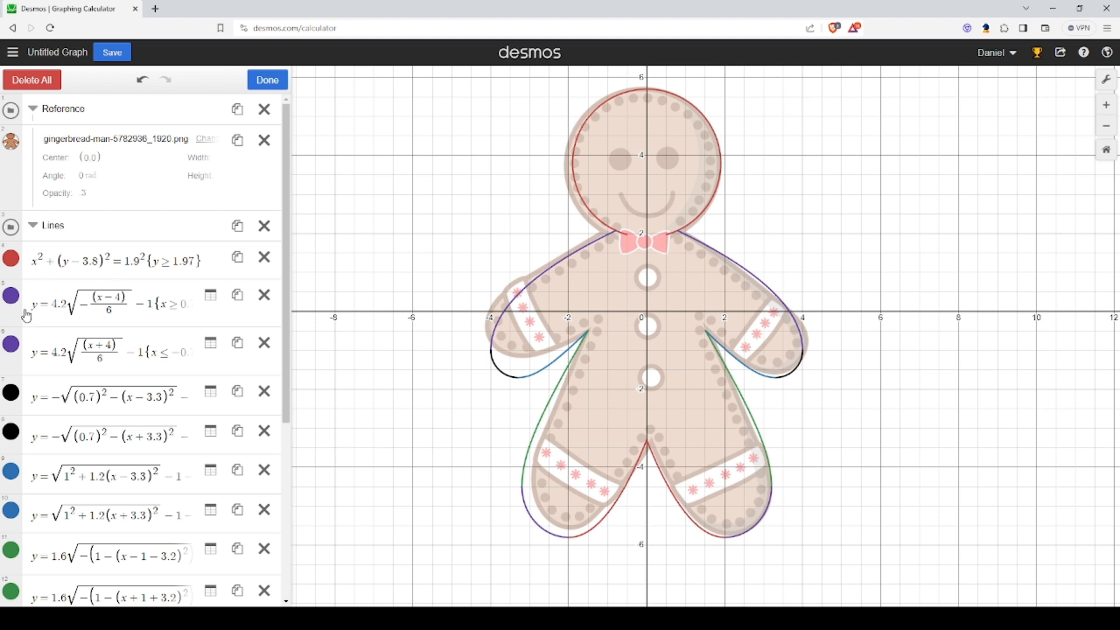
{"action": "left_click", "coordinate": [10, 296]}
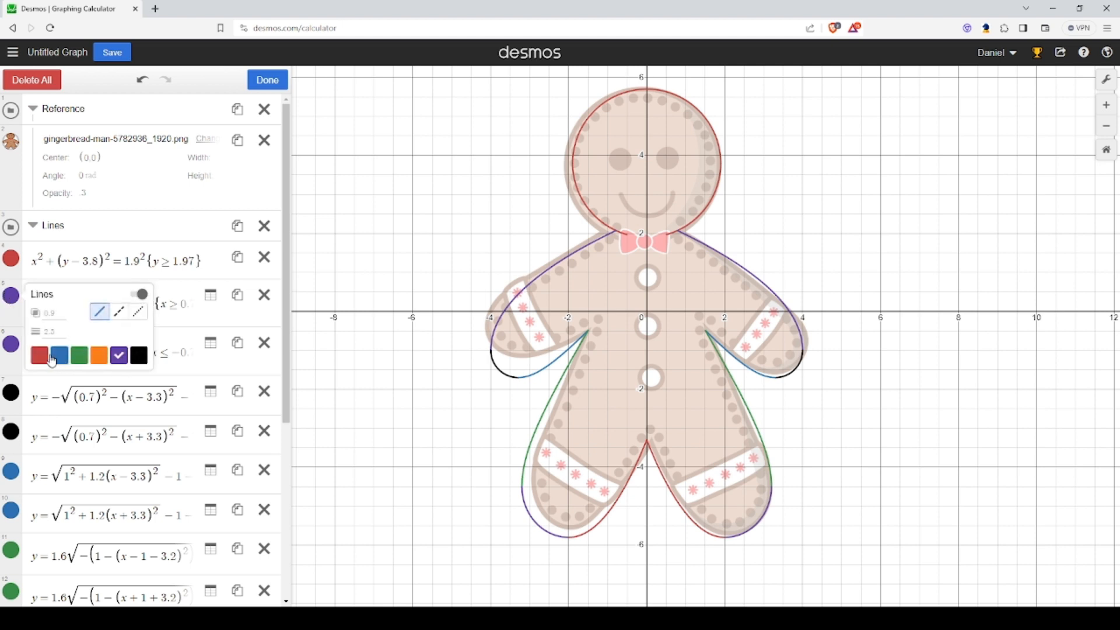
{"action": "left_click", "coordinate": [52, 360]}
{"action": "left_click", "coordinate": [11, 344]}
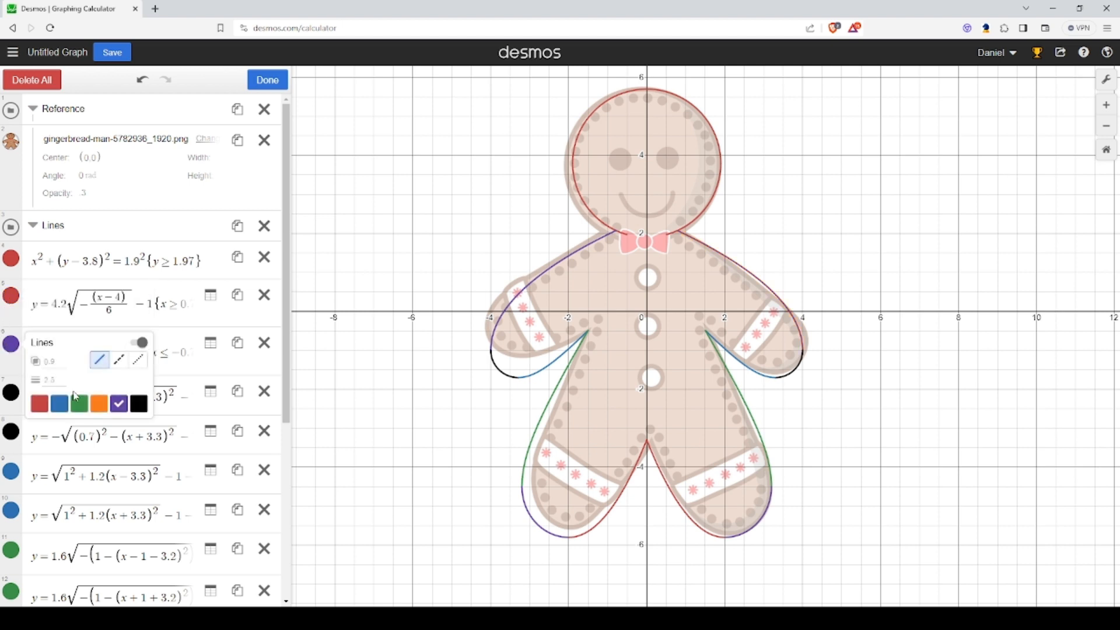
{"action": "left_click", "coordinate": [39, 404]}
- Recolour both black hand curves red
{"action": "left_click", "coordinate": [8, 380]}
{"action": "left_click", "coordinate": [9, 388]}
{"action": "left_click", "coordinate": [39, 453]}
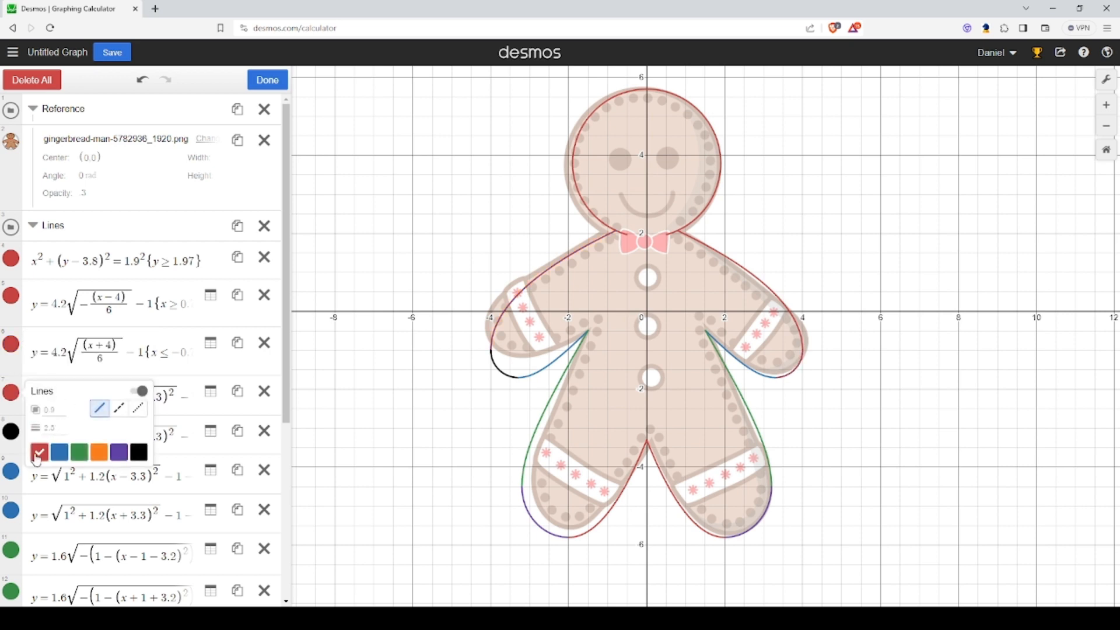
{"action": "left_click", "coordinate": [12, 433]}
{"action": "left_click", "coordinate": [12, 433]}
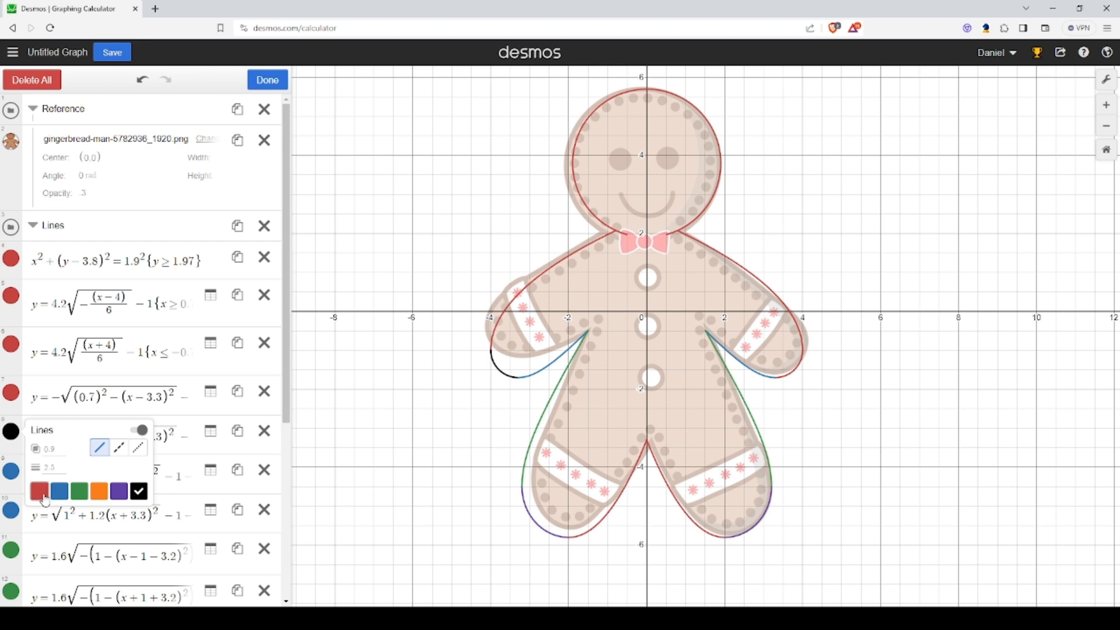
{"action": "left_click", "coordinate": [39, 491]}
- Recolour both blue lower arm curves red
{"action": "left_click", "coordinate": [11, 471]}
{"action": "left_click", "coordinate": [11, 472]}
{"action": "left_click", "coordinate": [39, 531]}
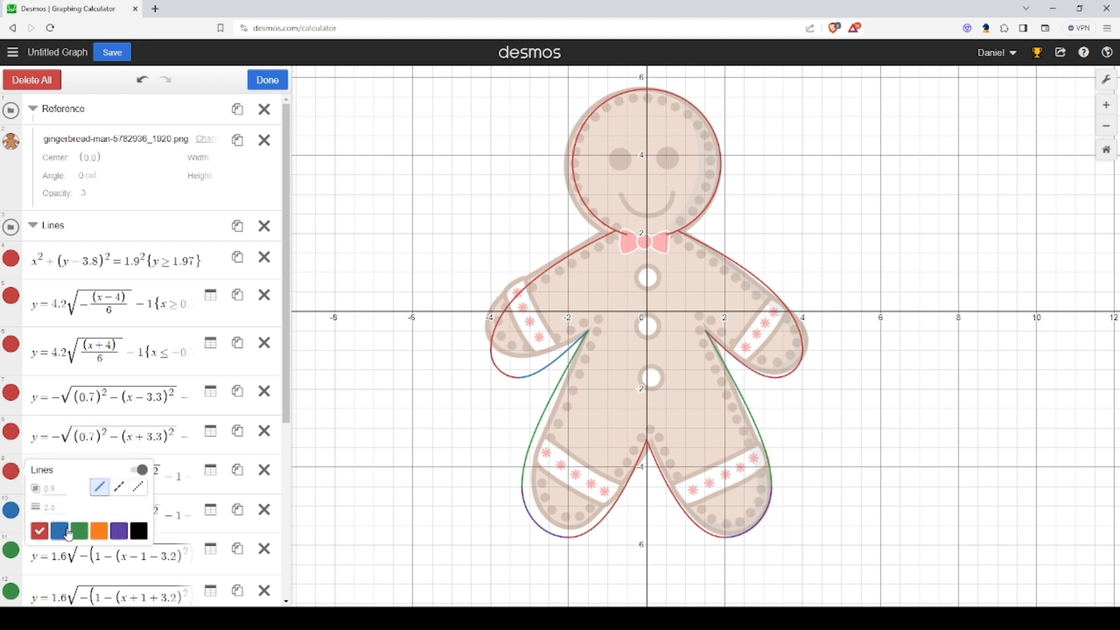
{"action": "left_click", "coordinate": [11, 510]}
{"action": "left_click", "coordinate": [11, 511]}
{"action": "left_click", "coordinate": [39, 571]}
- Recolour both green outer leg curves red
{"action": "scroll", "coordinate": [17, 438], "scroll_direction": "down", "scroll_amount": 3}
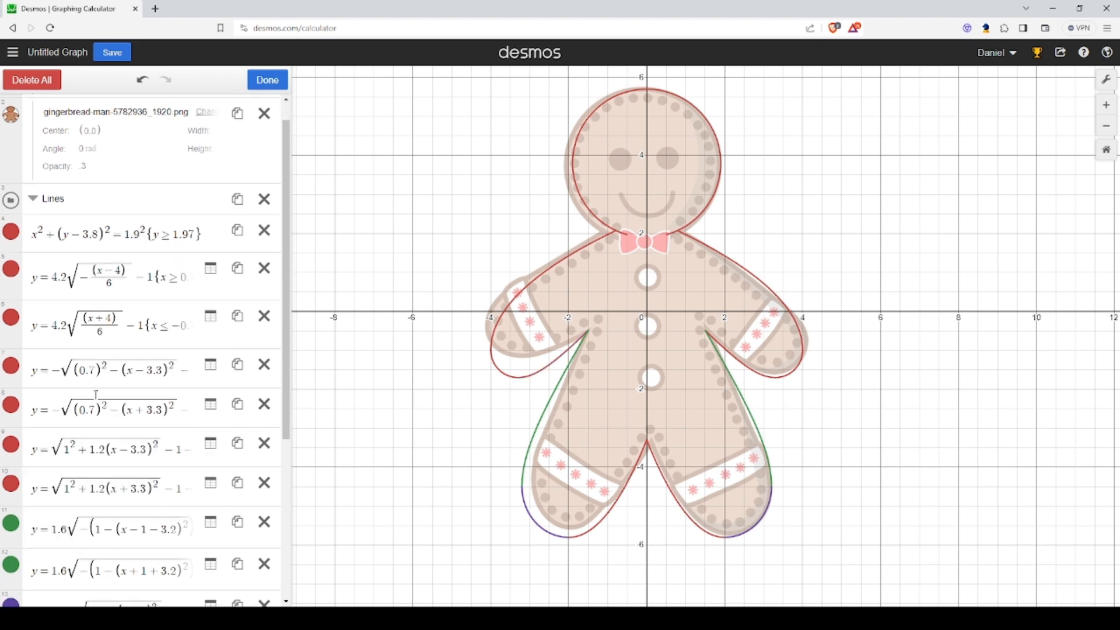
{"action": "left_click", "coordinate": [11, 376]}
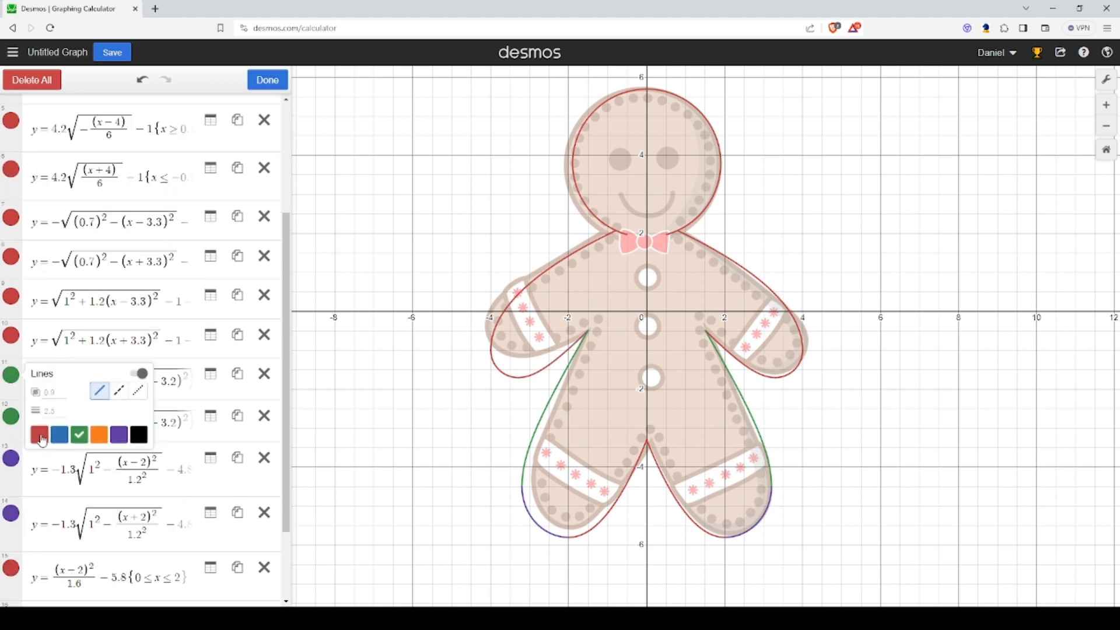
{"action": "left_click", "coordinate": [39, 435]}
{"action": "left_click", "coordinate": [18, 418]}
{"action": "left_click", "coordinate": [39, 477]}
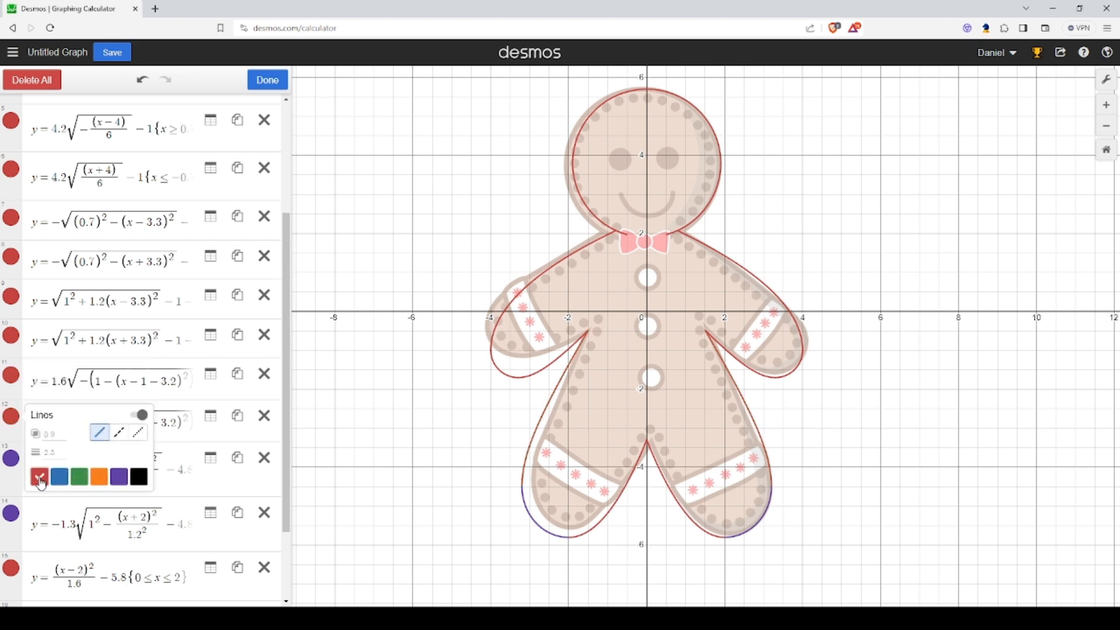
- Recolour both purple foot curves red
{"action": "left_click", "coordinate": [18, 459]}
{"action": "left_click", "coordinate": [18, 458]}
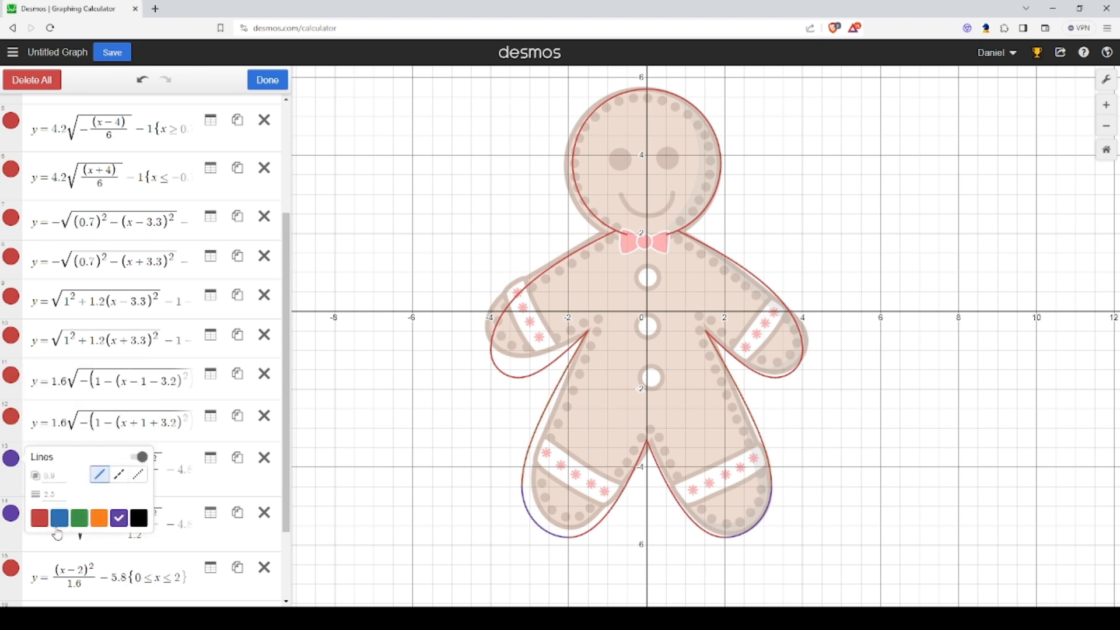
{"action": "left_click", "coordinate": [39, 518]}
{"action": "left_click", "coordinate": [11, 514]}
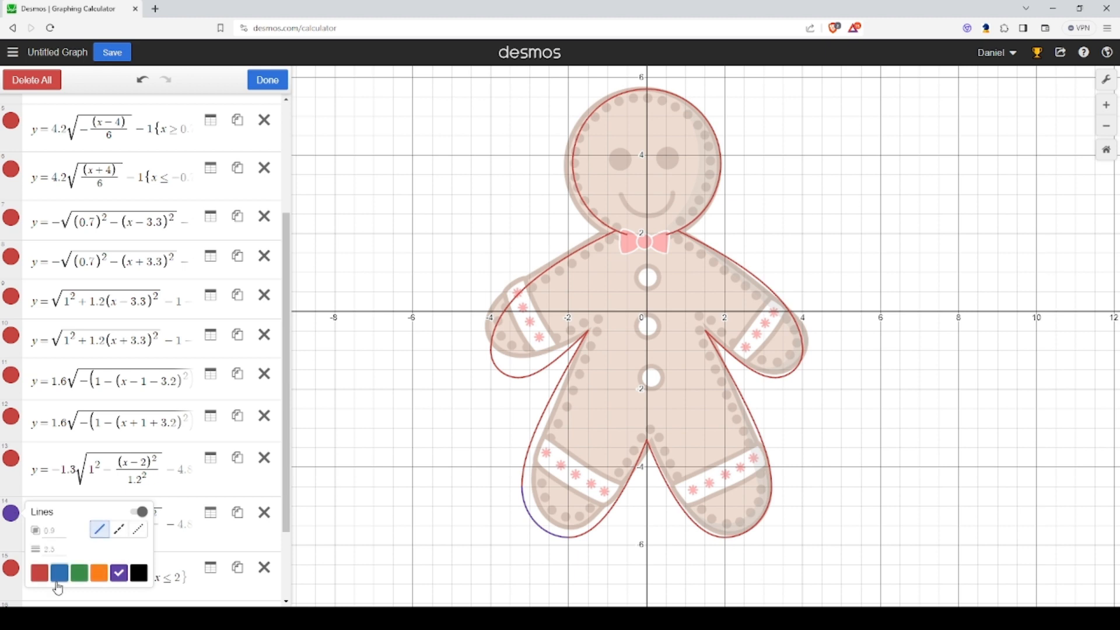
{"action": "left_click", "coordinate": [39, 573]}
{"action": "scroll", "coordinate": [56, 502], "scroll_direction": "down", "scroll_amount": 2}
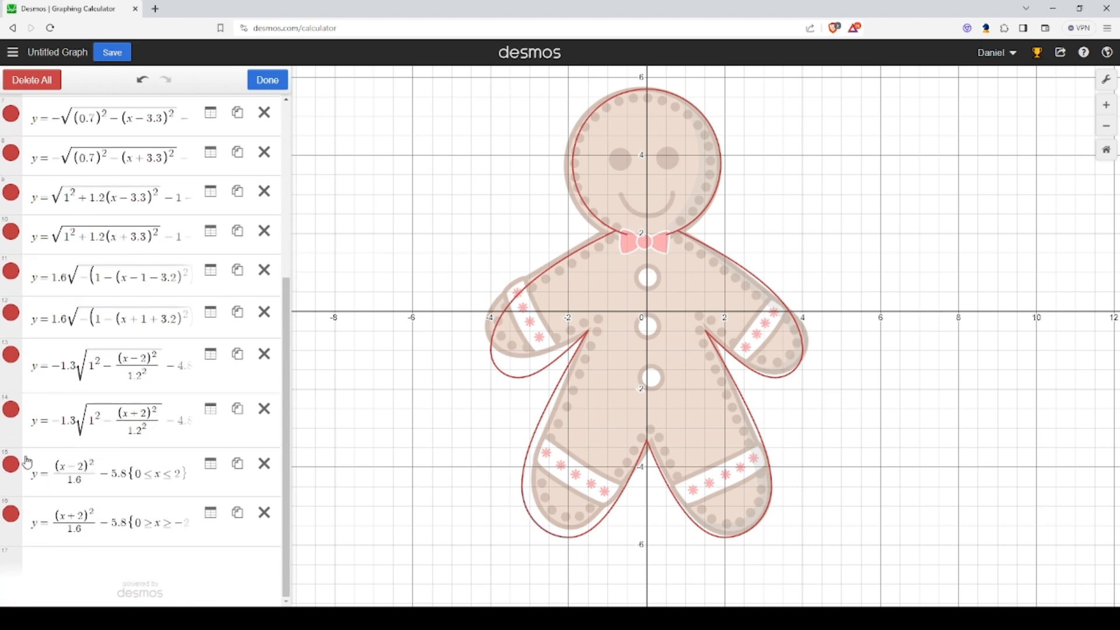
- Duplicate the Reference folder containing the gingerbread man image
{"action": "scroll", "coordinate": [88, 499], "scroll_direction": "up", "scroll_amount": 4}
{"action": "scroll", "coordinate": [90, 500], "scroll_direction": "up", "scroll_amount": 2}
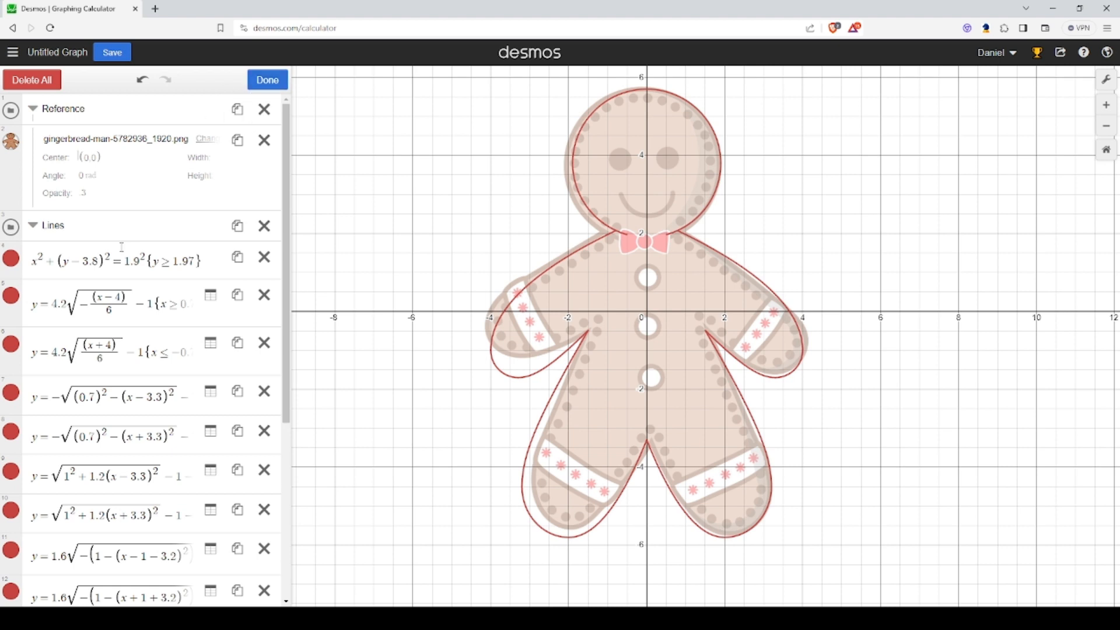
{"action": "left_click", "coordinate": [16, 141]}
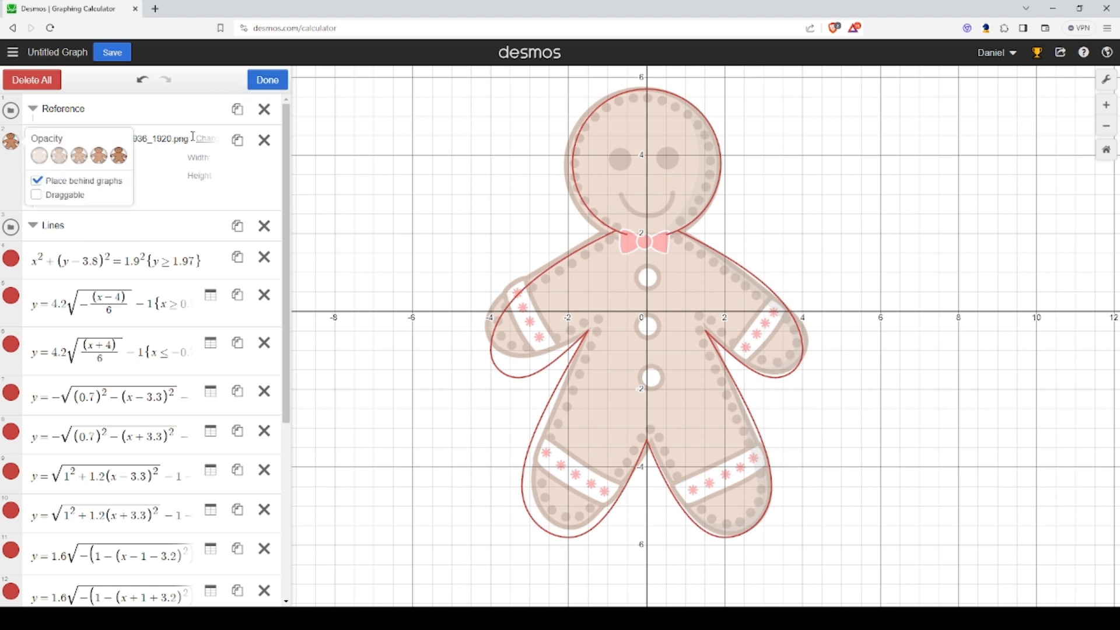
{"action": "left_click", "coordinate": [237, 112]}
{"action": "left_click", "coordinate": [237, 112]}
{"action": "left_click", "coordinate": [166, 120]}
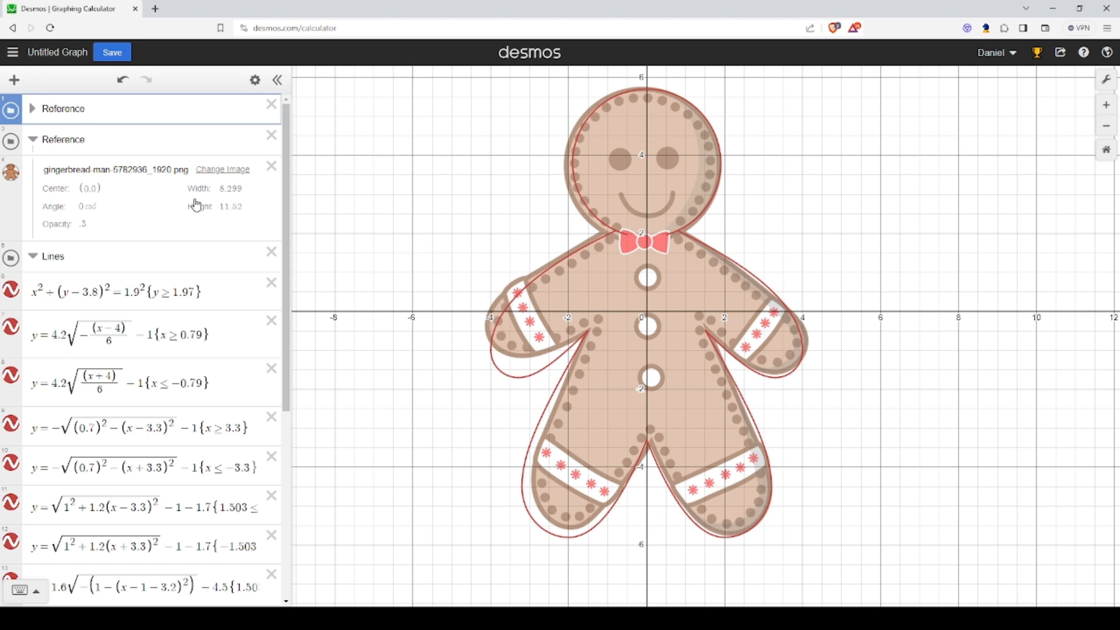
- Duplicate the head circle equation, recolour the copy green and move it above the original
{"action": "left_click", "coordinate": [256, 79]}
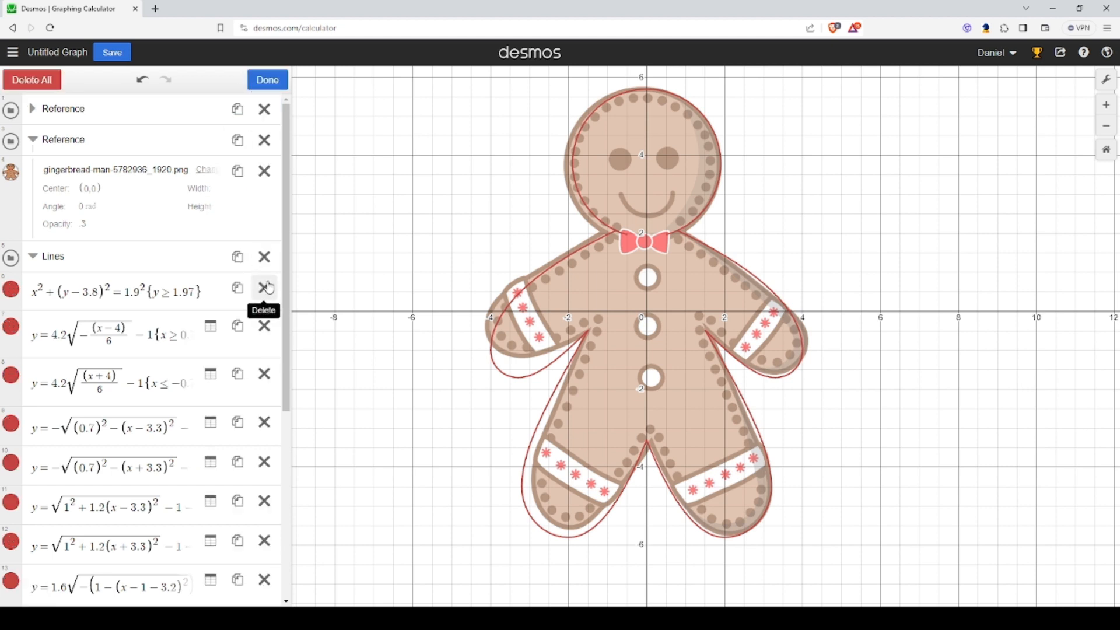
{"action": "left_click", "coordinate": [238, 289]}
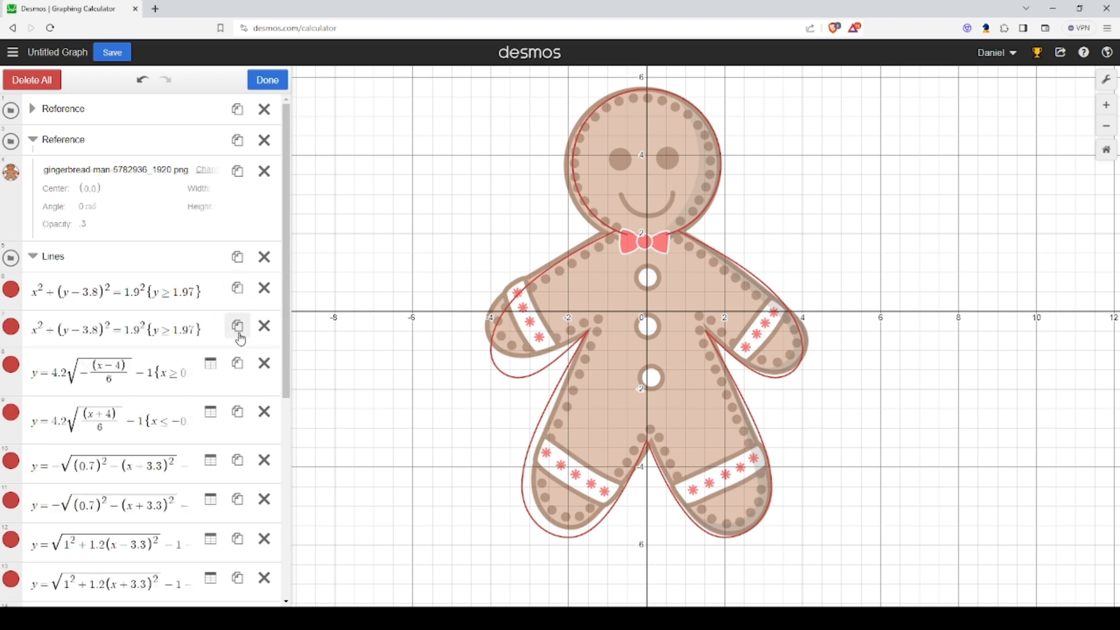
{"action": "left_click", "coordinate": [11, 327]}
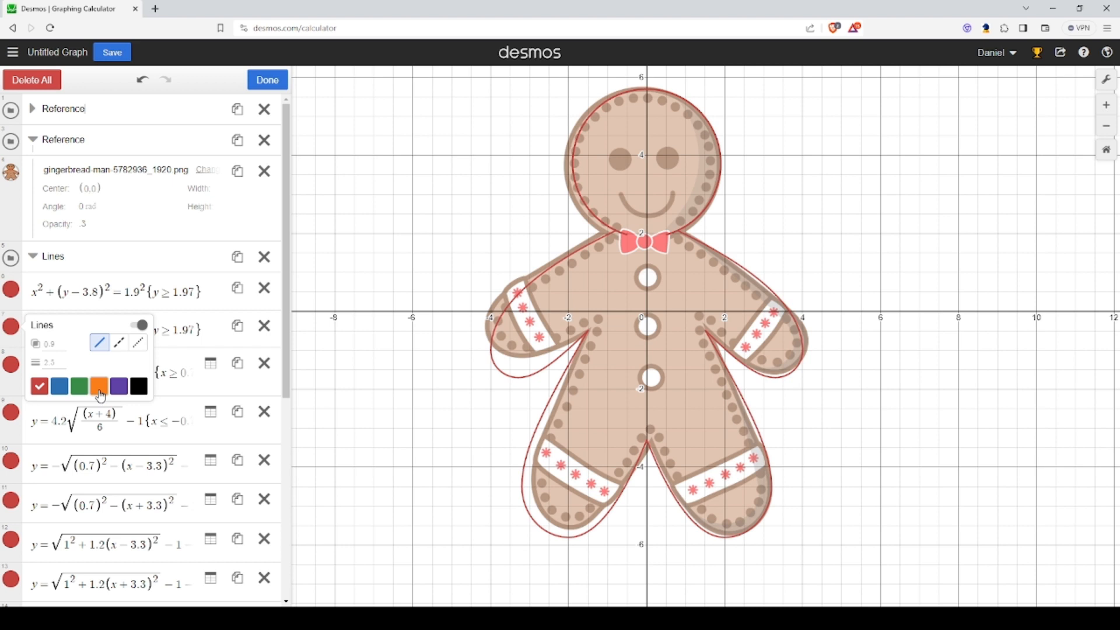
{"action": "left_click", "coordinate": [78, 392]}
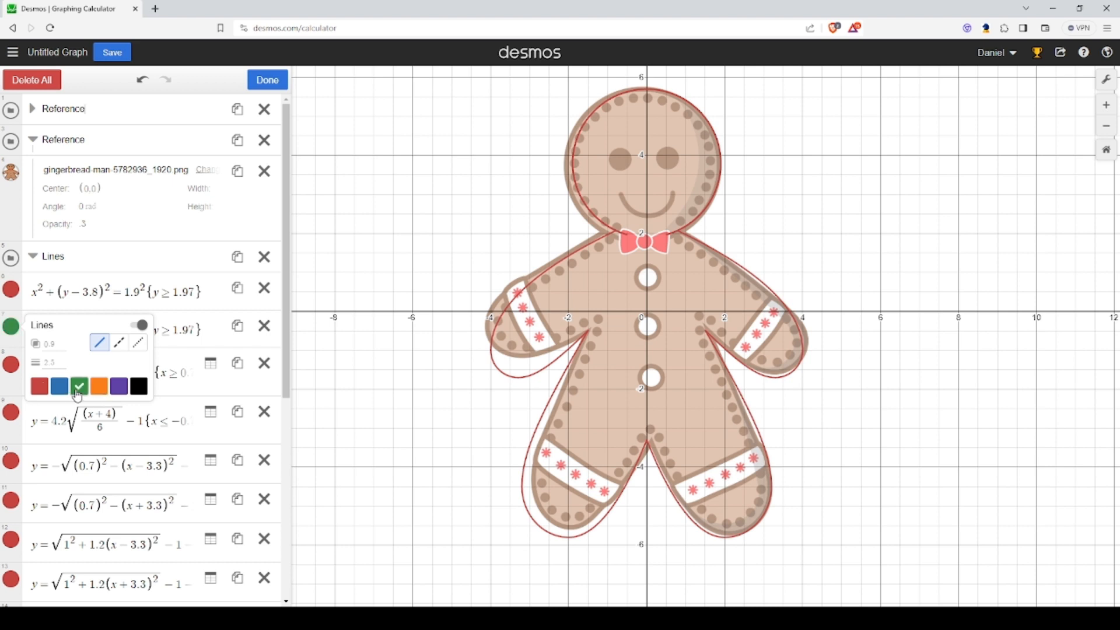
{"action": "left_click", "coordinate": [16, 314]}
{"action": "left_click_drag", "start_coordinate": [16, 314], "coordinate": [19, 279]}
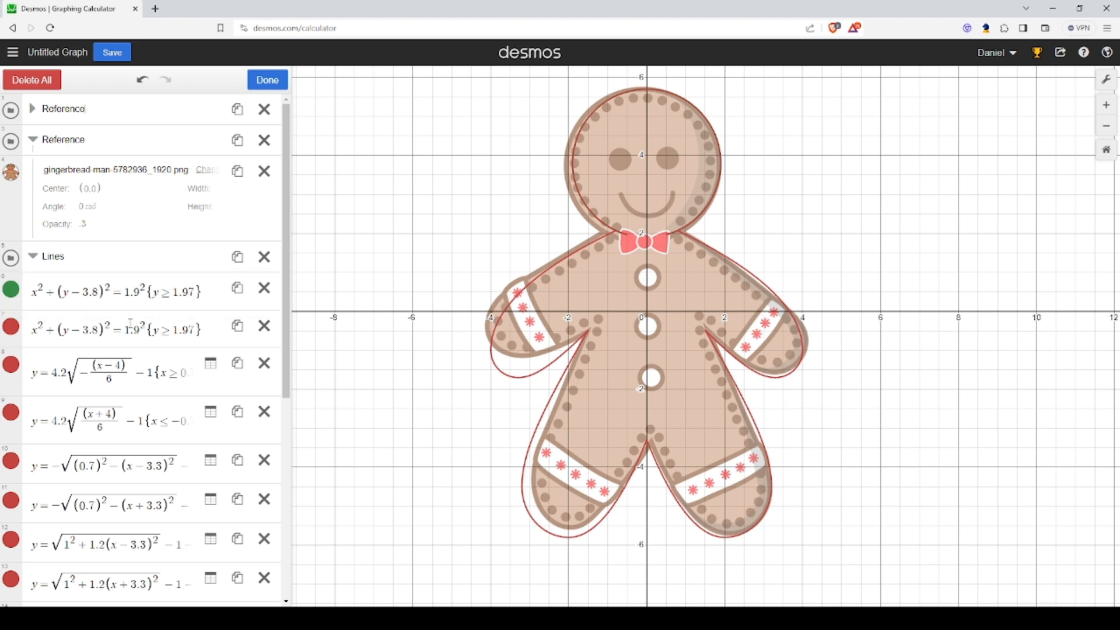
- Recolour the first head circle equation blue and the second one orange
{"action": "left_click", "coordinate": [11, 289]}
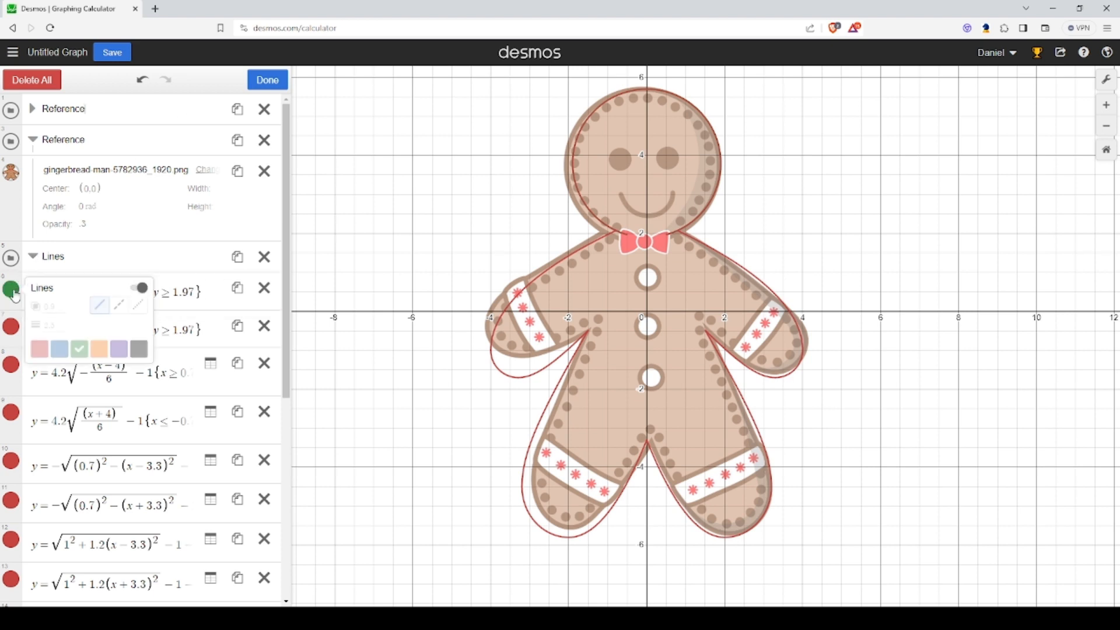
{"action": "left_click", "coordinate": [59, 350]}
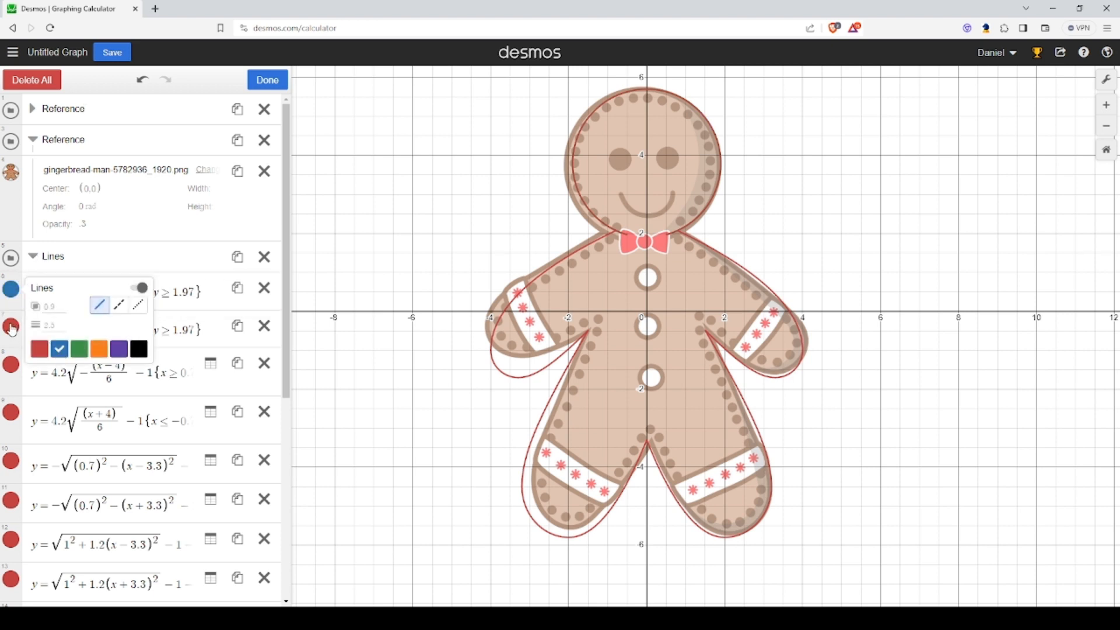
{"action": "left_click", "coordinate": [11, 327]}
{"action": "left_click", "coordinate": [104, 388]}
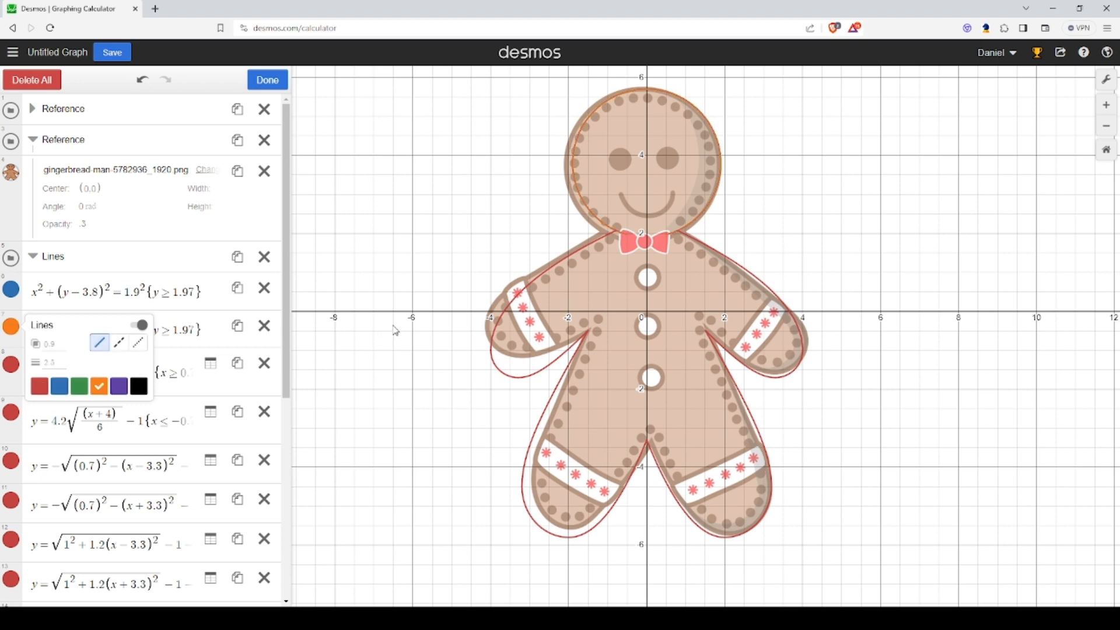
{"action": "left_click", "coordinate": [371, 312]}
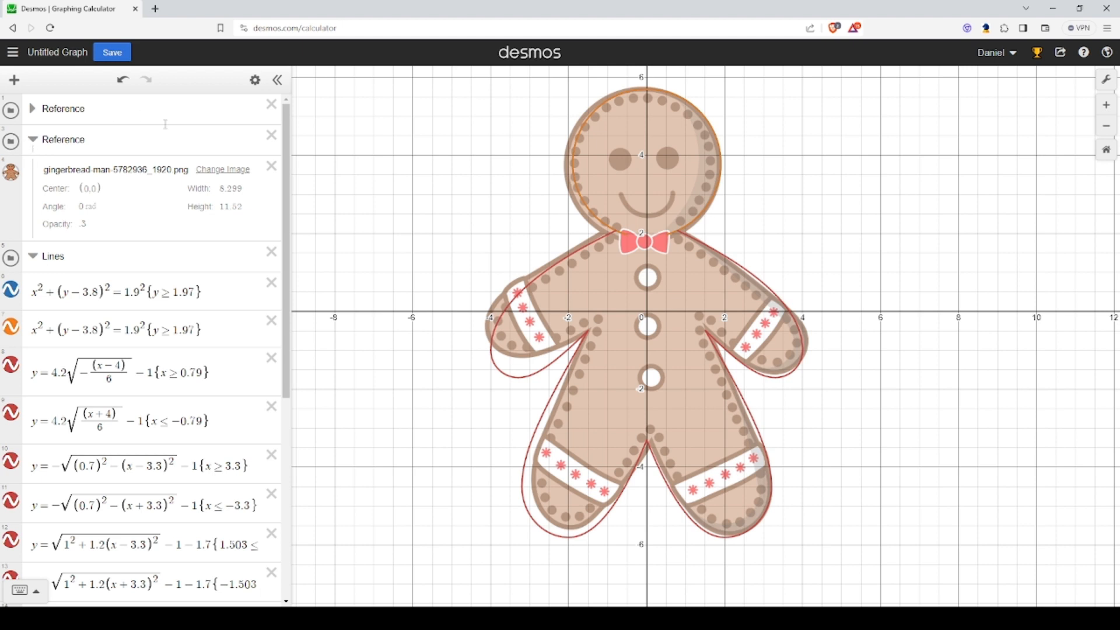
- Delete the expanded duplicate of the Reference folder and hide the remaining Reference folder from the graph
{"action": "left_click", "coordinate": [118, 147]}
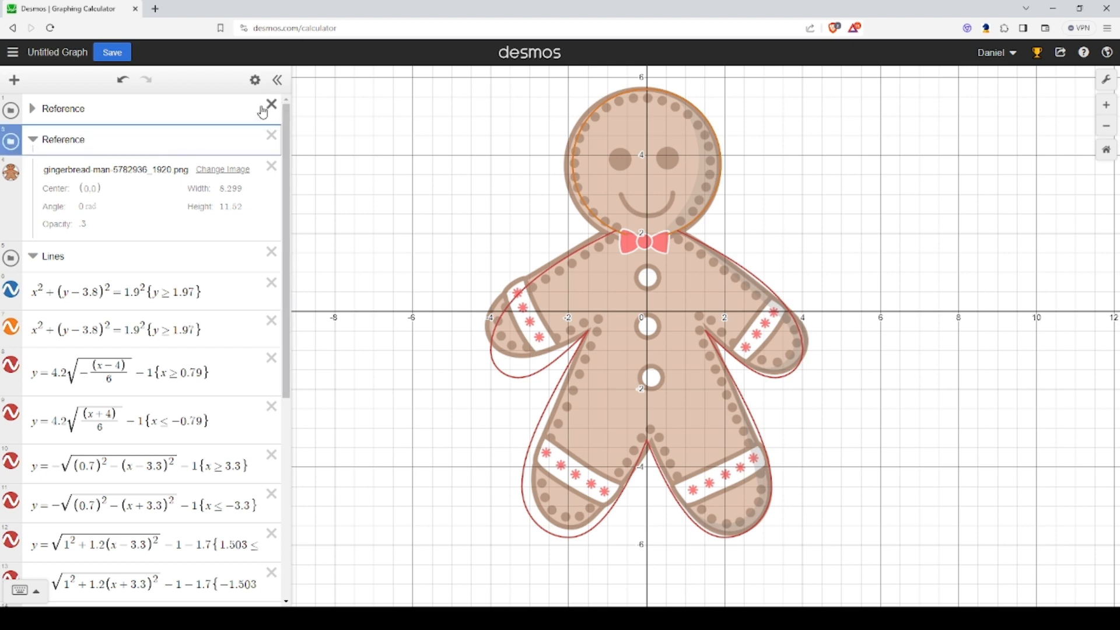
{"action": "left_click", "coordinate": [272, 138]}
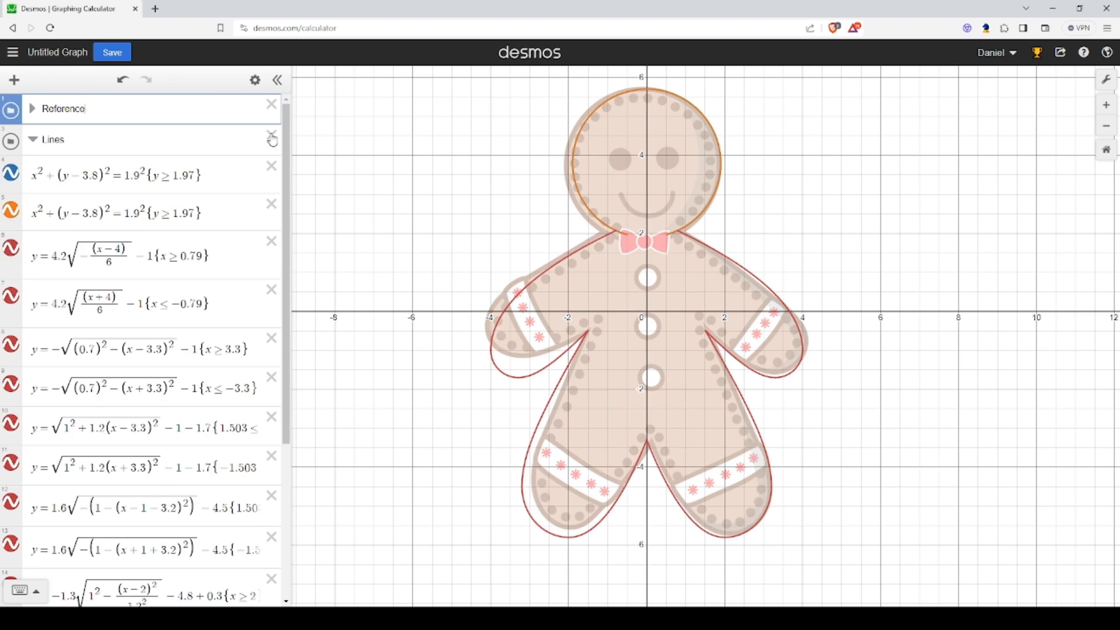
{"action": "left_click", "coordinate": [12, 111]}
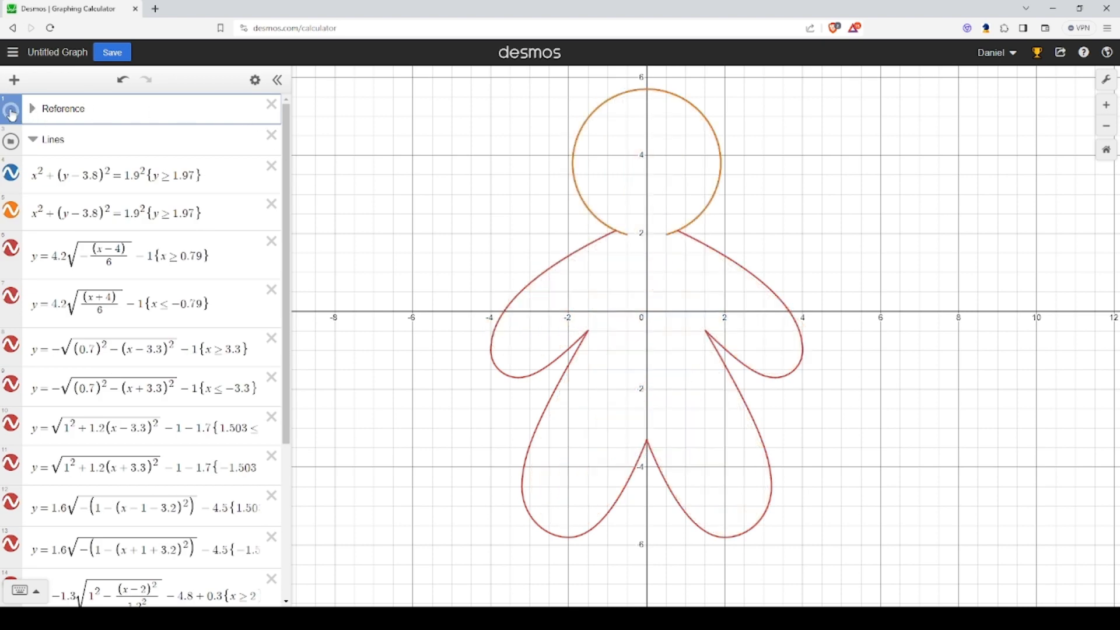
- Duplicate the right upper arm equation, colouring the first version blue and the second orange
{"action": "scroll", "coordinate": [777, 262], "scroll_direction": "up", "scroll_amount": 5}
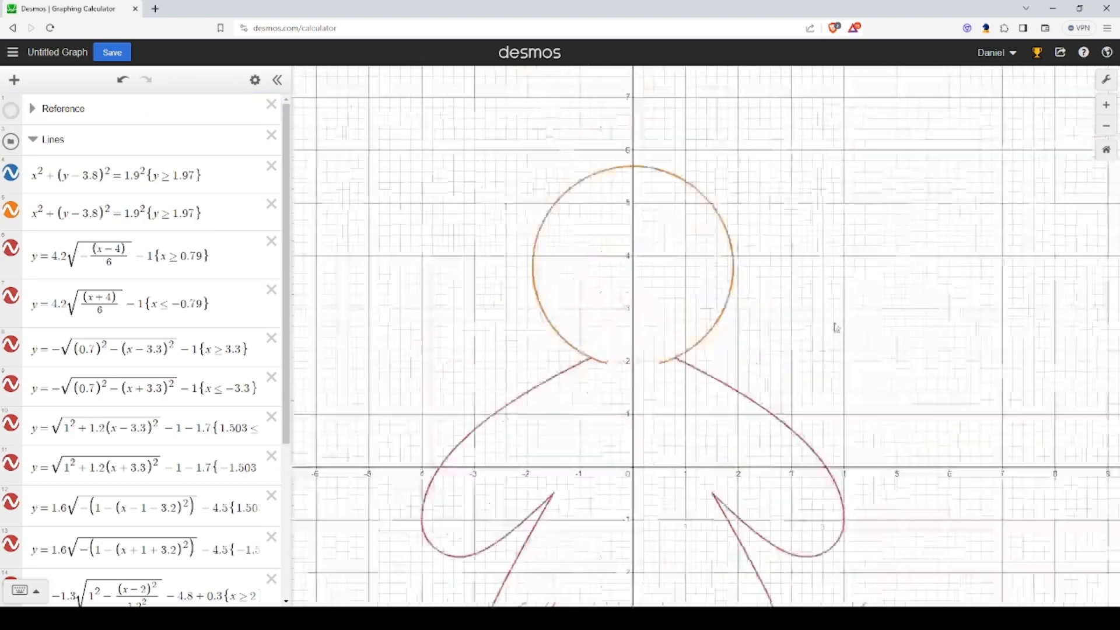
{"action": "scroll", "coordinate": [865, 447], "scroll_direction": "up", "scroll_amount": 5}
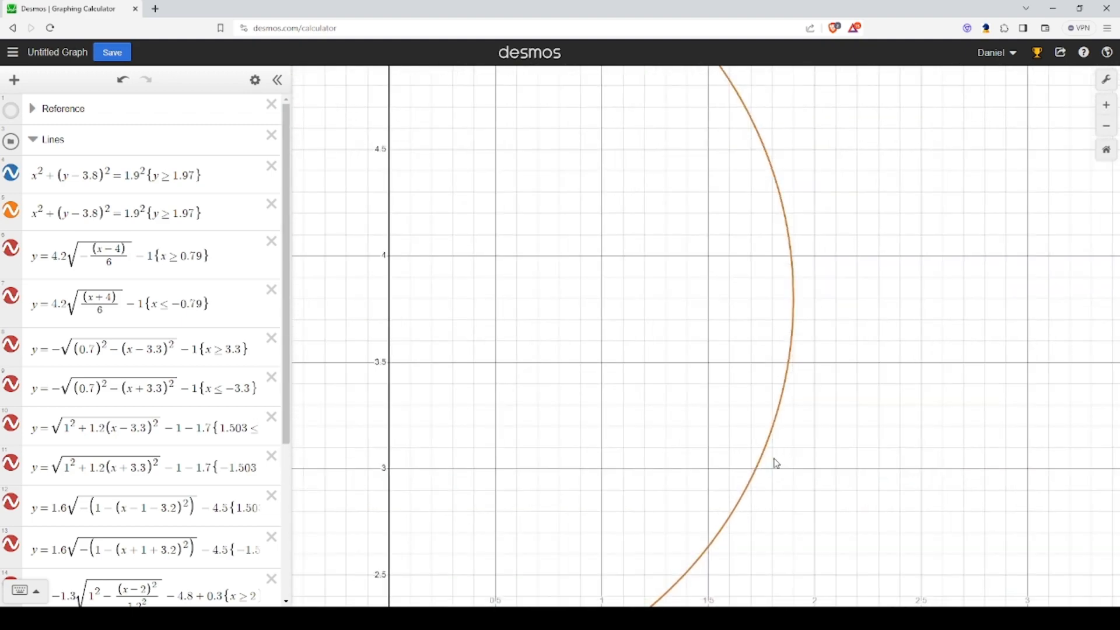
{"action": "scroll", "coordinate": [775, 463], "scroll_direction": "down", "scroll_amount": 3}
{"action": "scroll", "coordinate": [775, 465], "scroll_direction": "down", "scroll_amount": 5}
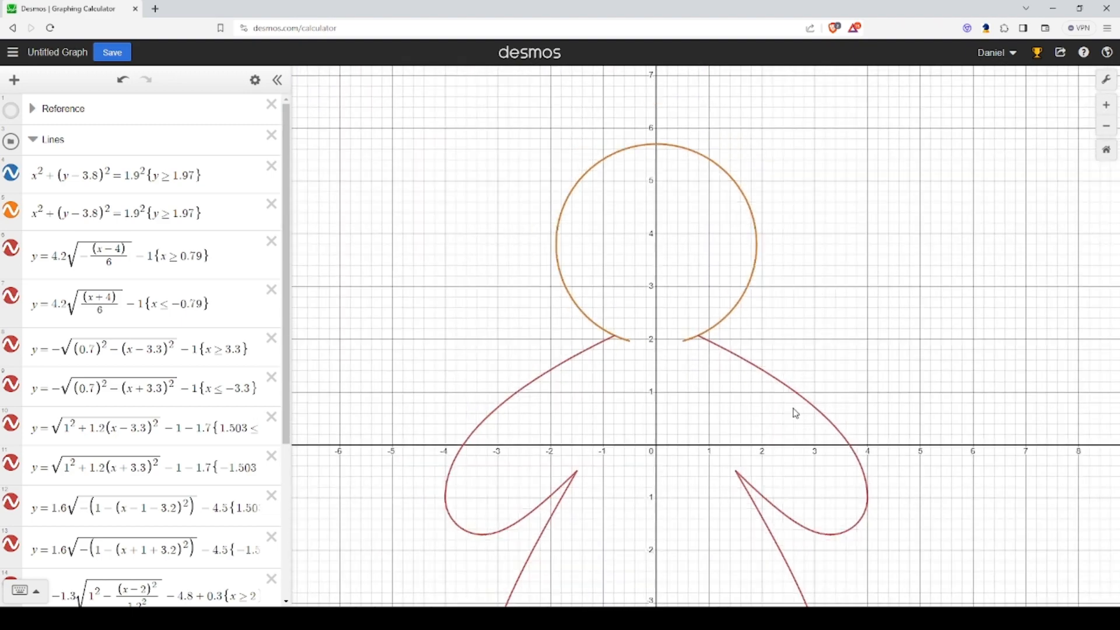
{"action": "left_click_drag", "start_coordinate": [743, 453], "coordinate": [721, 323]}
{"action": "left_click", "coordinate": [255, 80]}
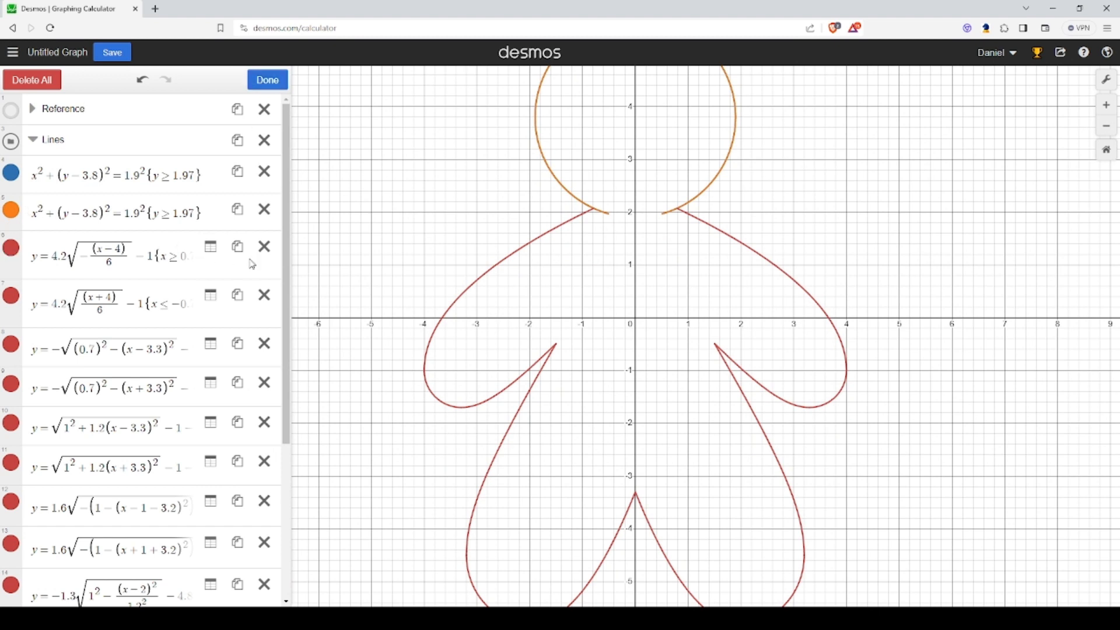
{"action": "left_click", "coordinate": [238, 247]}
{"action": "left_click", "coordinate": [11, 250]}
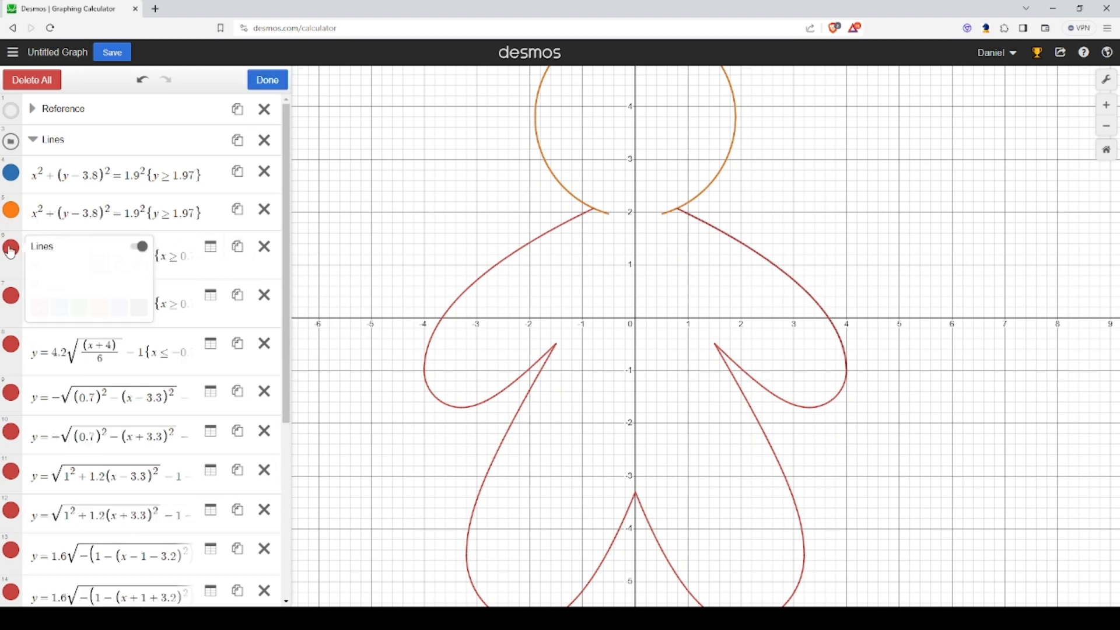
{"action": "left_click", "coordinate": [60, 307]}
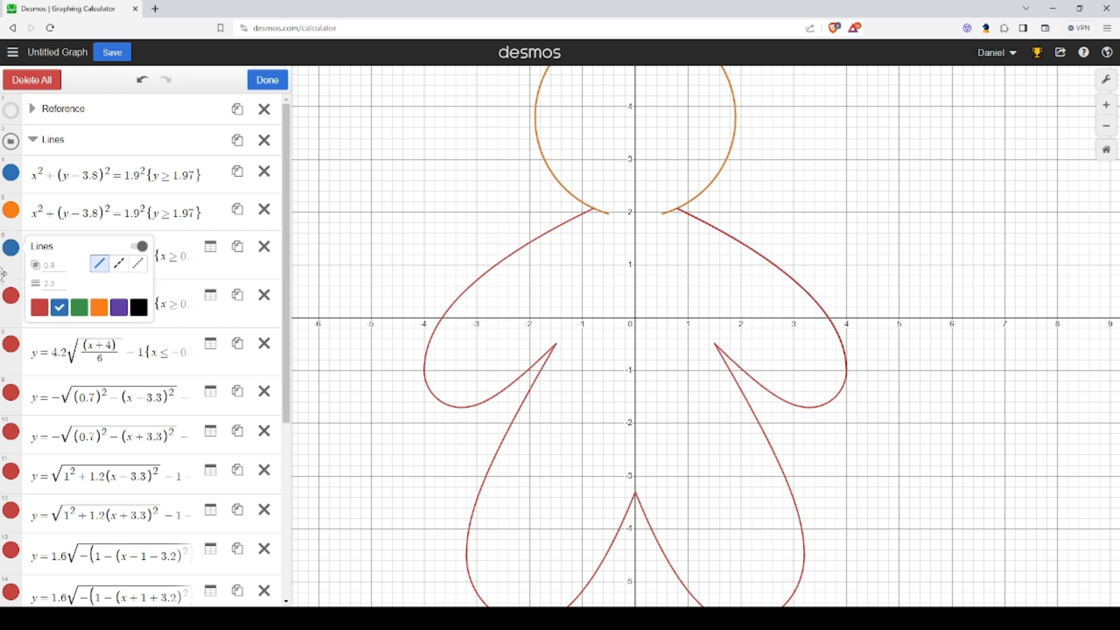
{"action": "left_click", "coordinate": [11, 296]}
{"action": "left_click", "coordinate": [99, 356]}
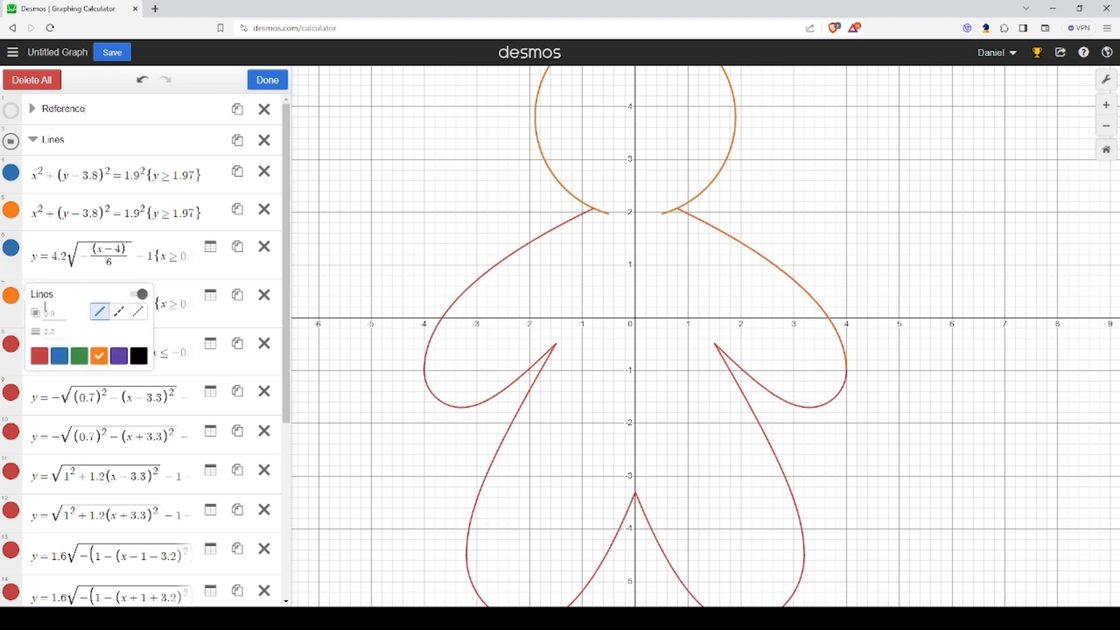
- Duplicate the left upper arm equation, colouring the first version blue and the second orange
{"action": "left_click", "coordinate": [238, 344]}
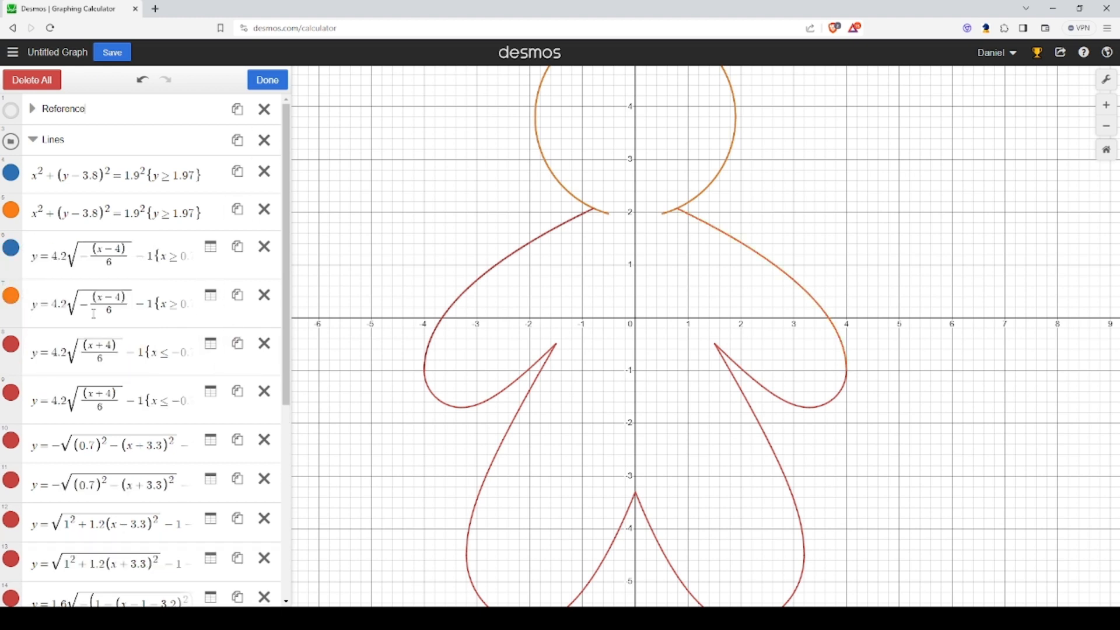
{"action": "left_click", "coordinate": [11, 344]}
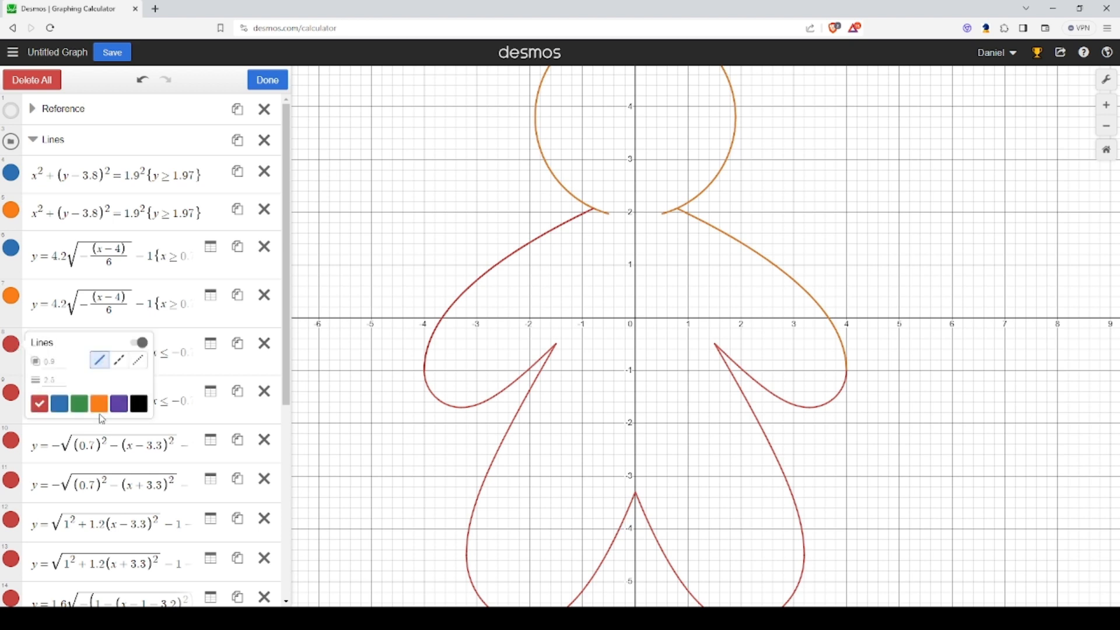
{"action": "left_click", "coordinate": [59, 403]}
{"action": "left_click", "coordinate": [11, 392]}
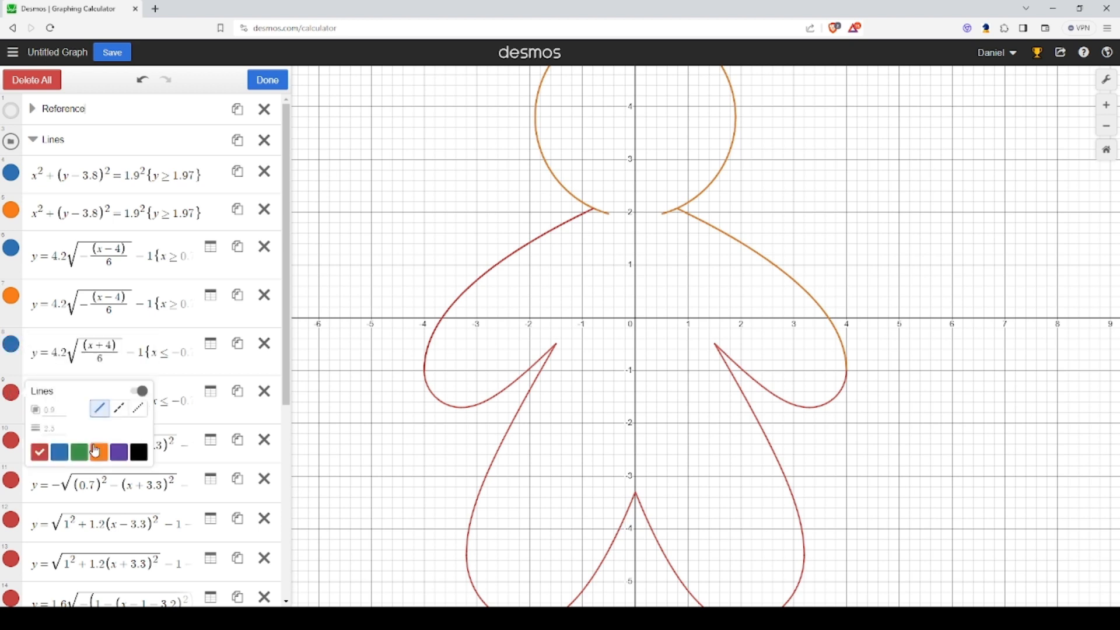
{"action": "left_click", "coordinate": [95, 451]}
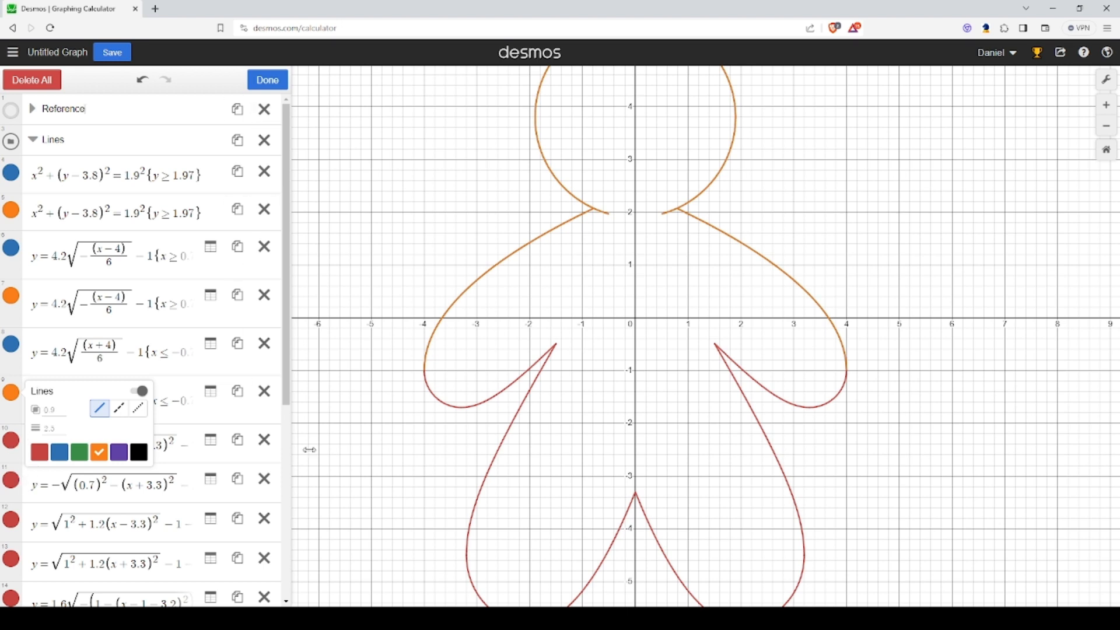
- Duplicate the right hand curve equation, the one with (0.7)² and x − 3.3, colouring the first version blue and the second orange
{"action": "scroll", "coordinate": [238, 440], "scroll_direction": "down", "scroll_amount": 3}
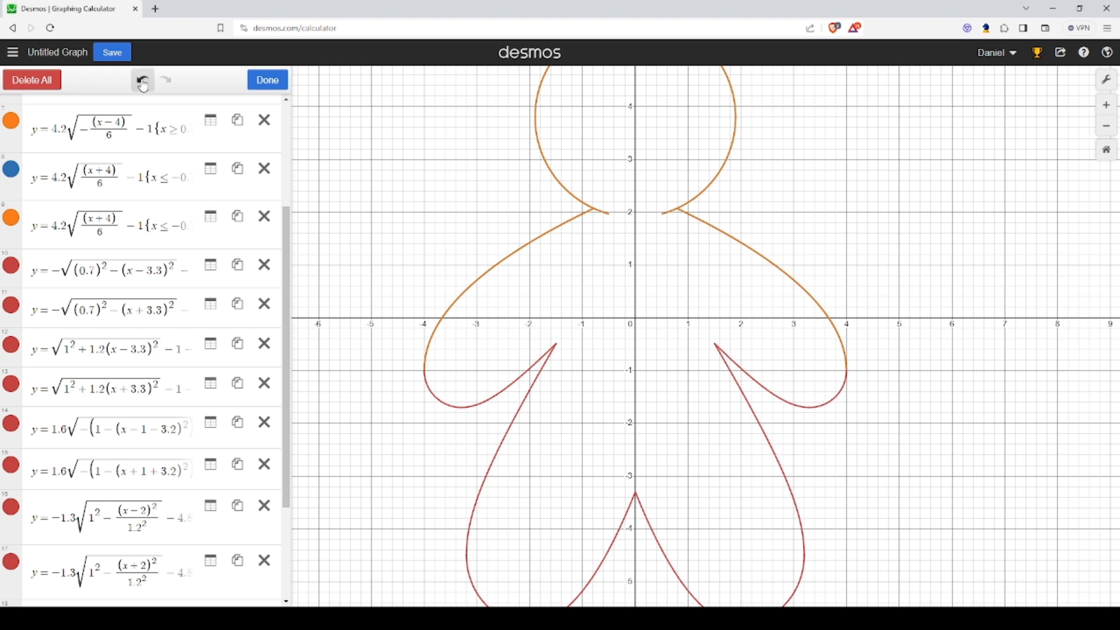
{"action": "scroll", "coordinate": [139, 410], "scroll_direction": "up", "scroll_amount": 1}
{"action": "scroll", "coordinate": [139, 409], "scroll_direction": "down", "scroll_amount": 1}
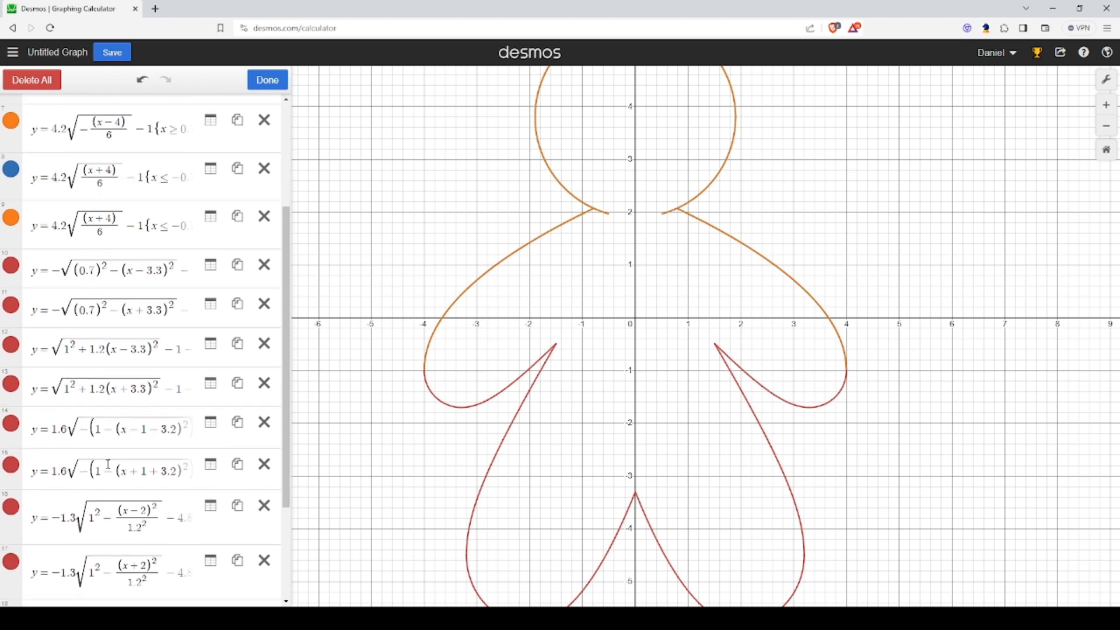
{"action": "left_click", "coordinate": [238, 266]}
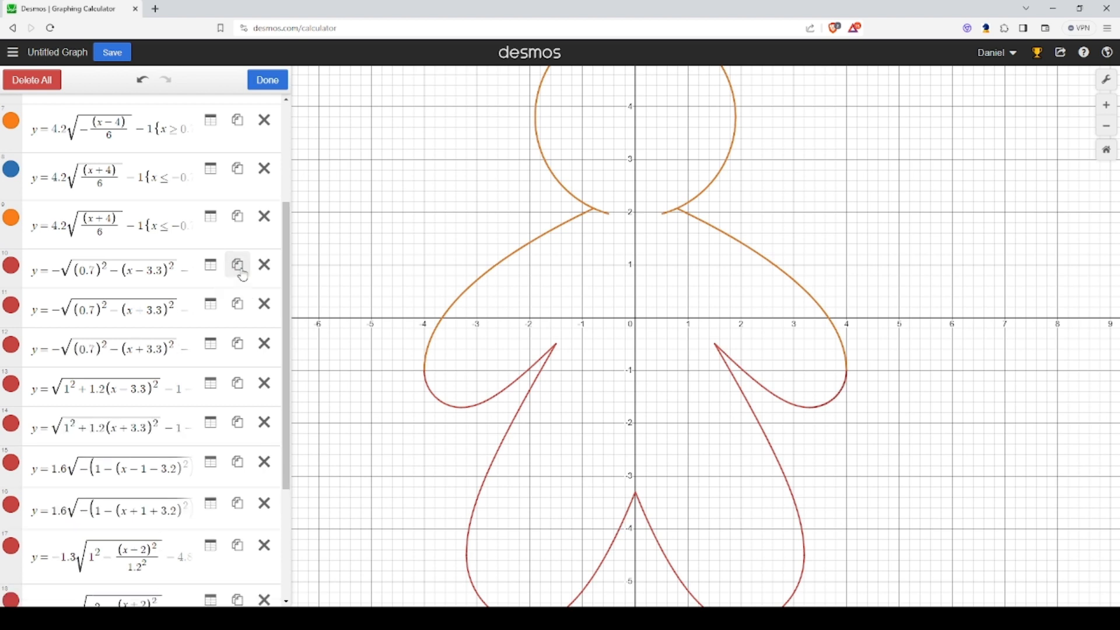
{"action": "left_click", "coordinate": [11, 272]}
{"action": "left_click", "coordinate": [59, 326]}
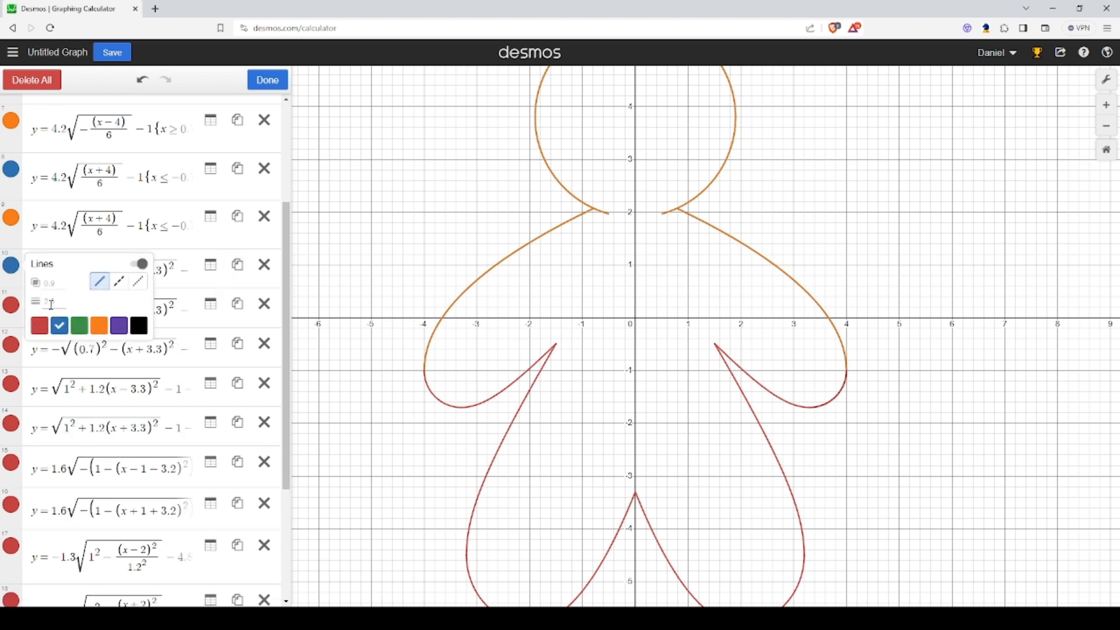
{"action": "left_click", "coordinate": [11, 305]}
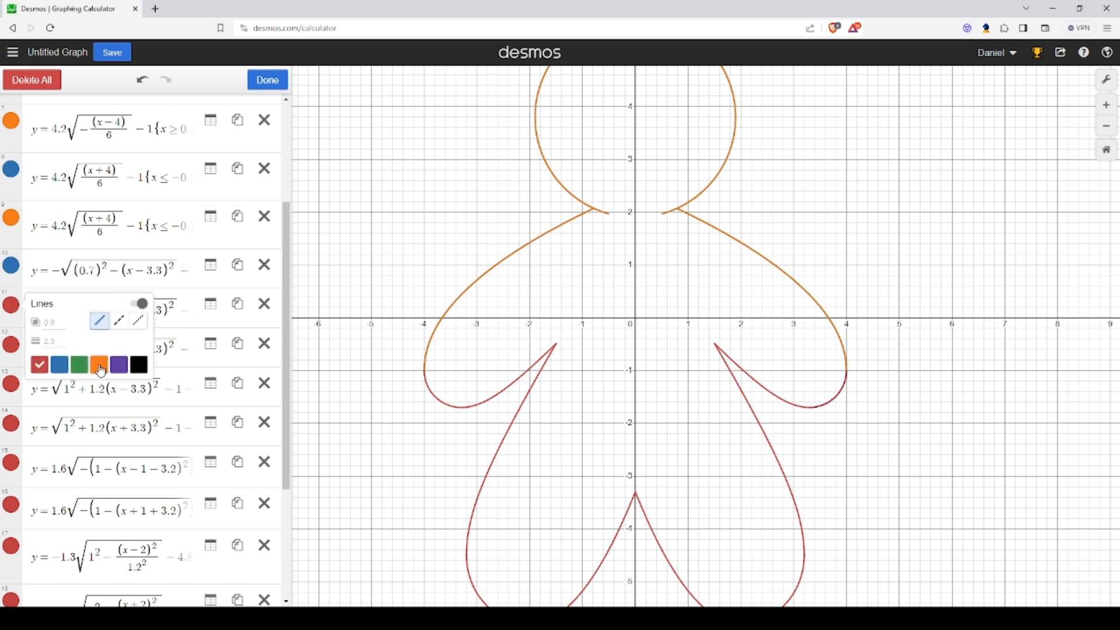
{"action": "left_click", "coordinate": [101, 368]}
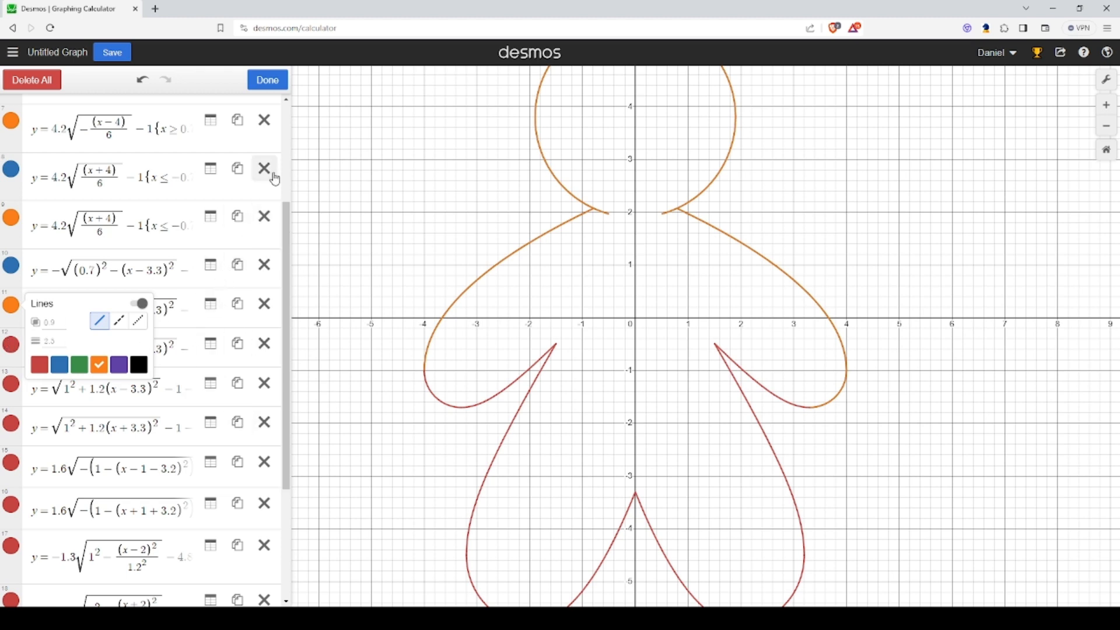
{"action": "left_click", "coordinate": [335, 350]}
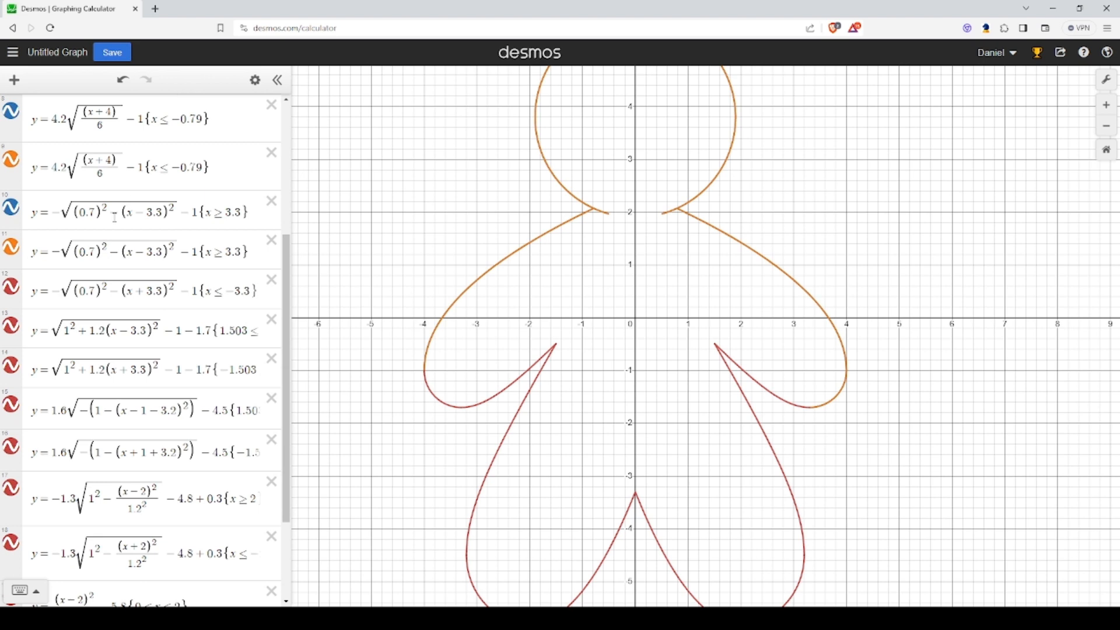
- Duplicate the left hand curve equation, the one with (0.7)² and x + 3.3, colouring the first version blue and the second orange
{"action": "left_click", "coordinate": [255, 82]}
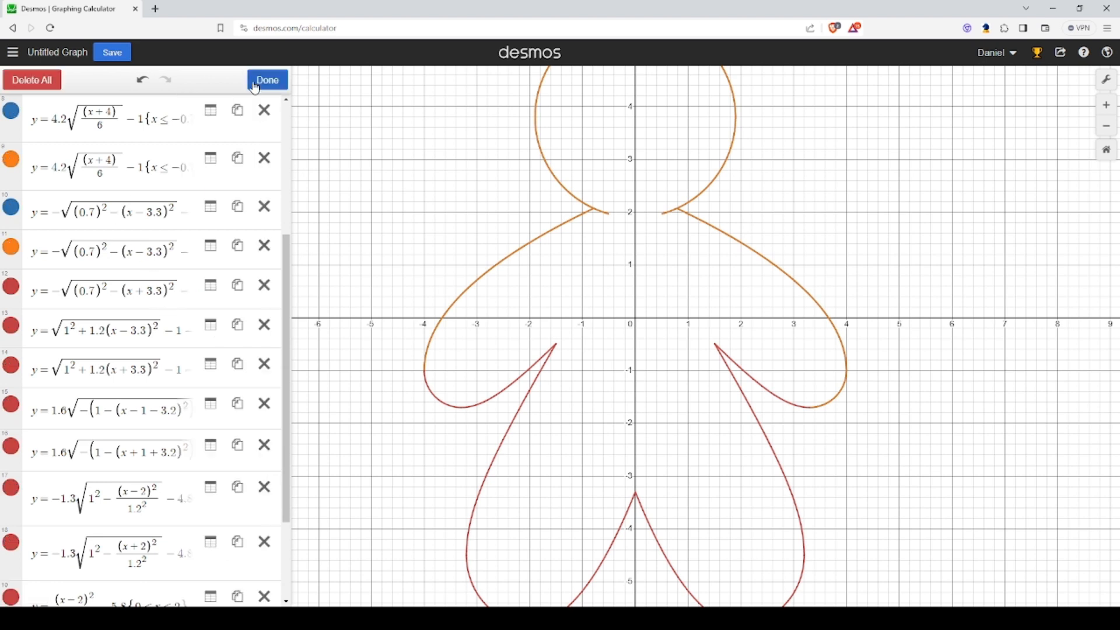
{"action": "left_click", "coordinate": [239, 287]}
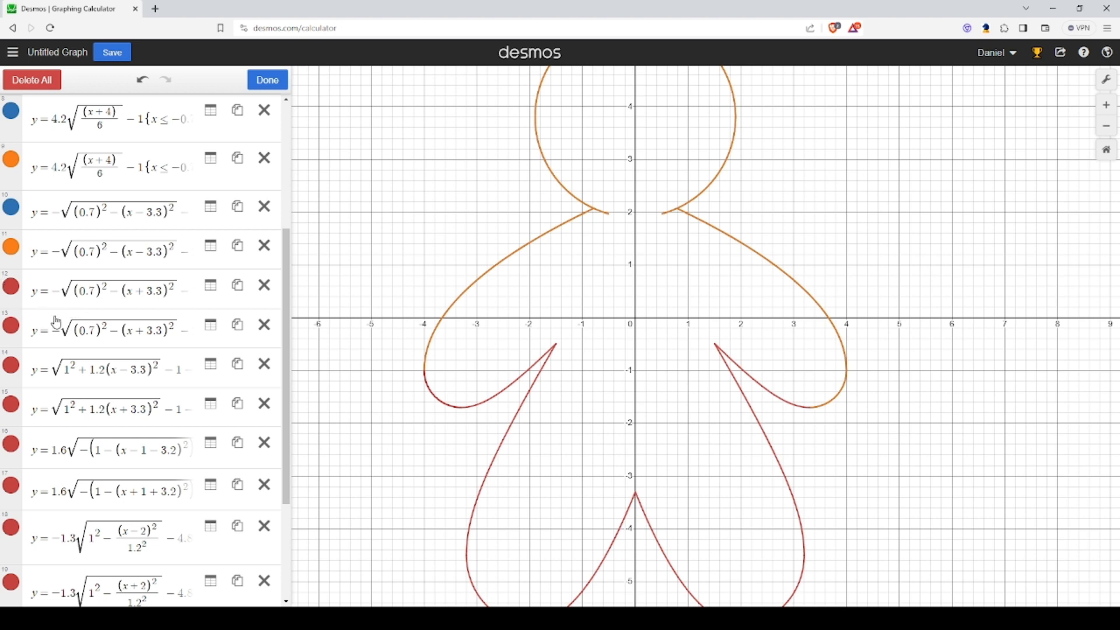
{"action": "left_click", "coordinate": [10, 289]}
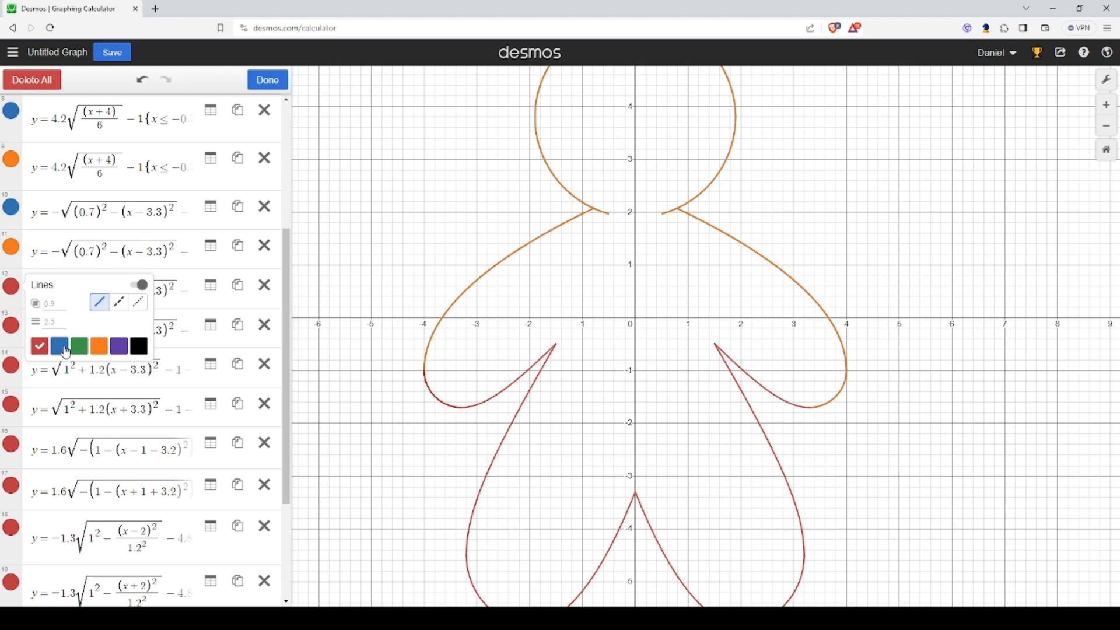
{"action": "left_click", "coordinate": [63, 348]}
{"action": "left_click", "coordinate": [10, 330]}
{"action": "left_click", "coordinate": [99, 385]}
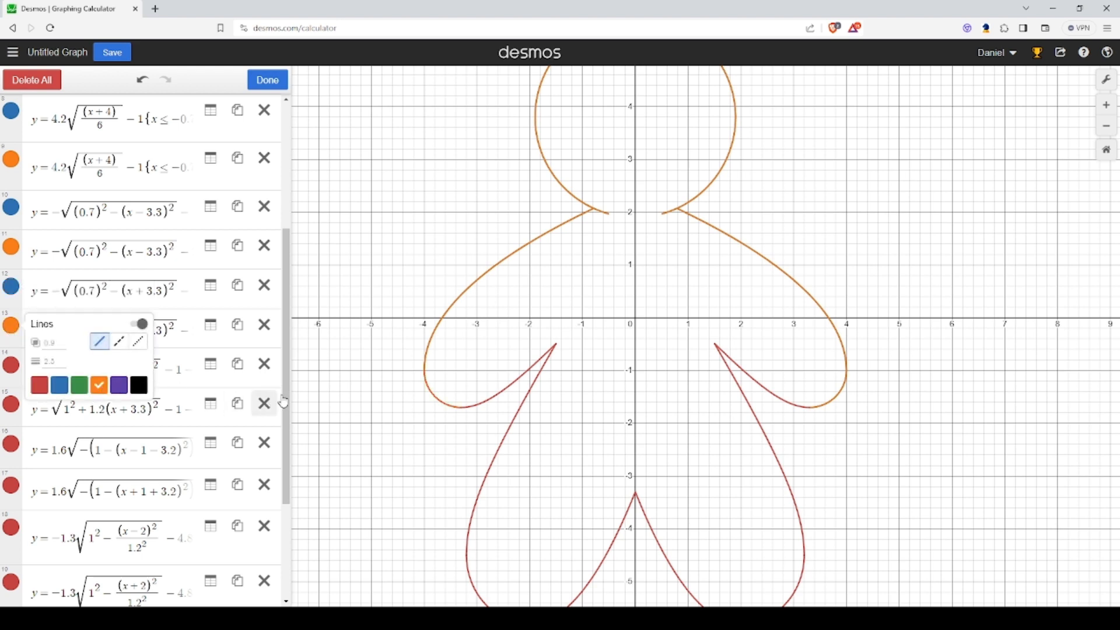